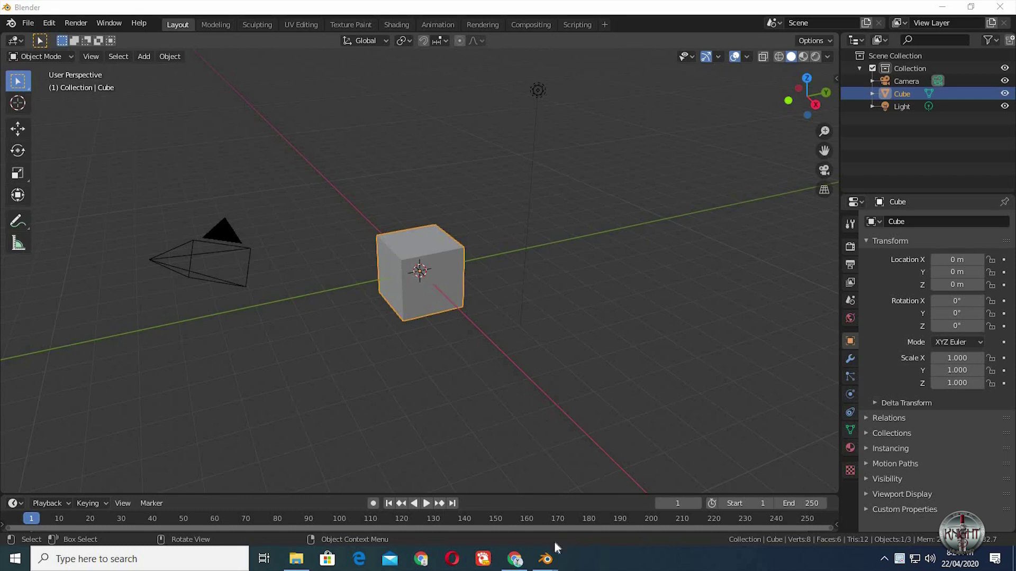
Step: Switch to the open forest scene file and examine the rendered top-down view of the winding road and trees
mouse_move(545, 559)
click(587, 517)
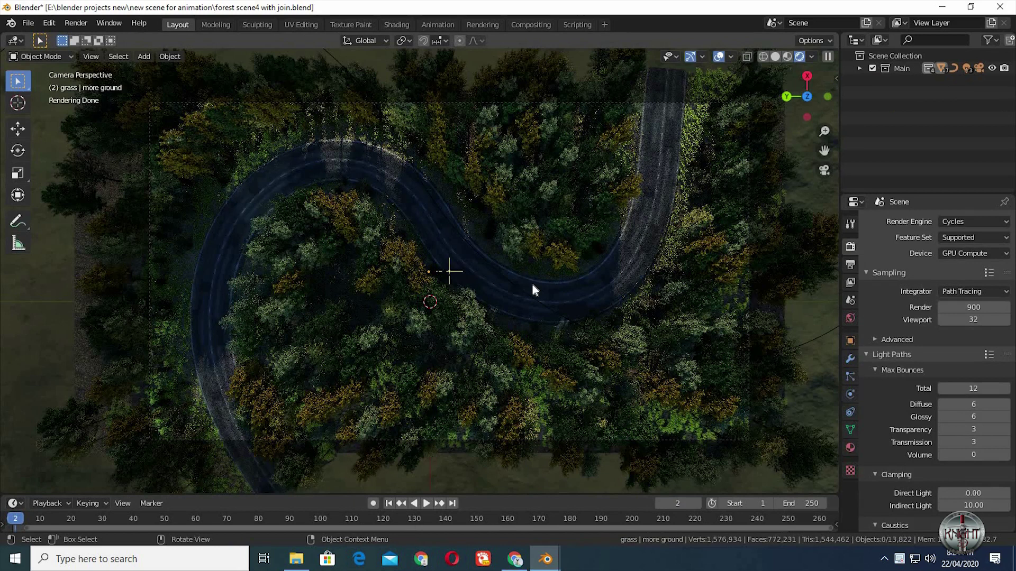
scroll(532, 290, down, 1)
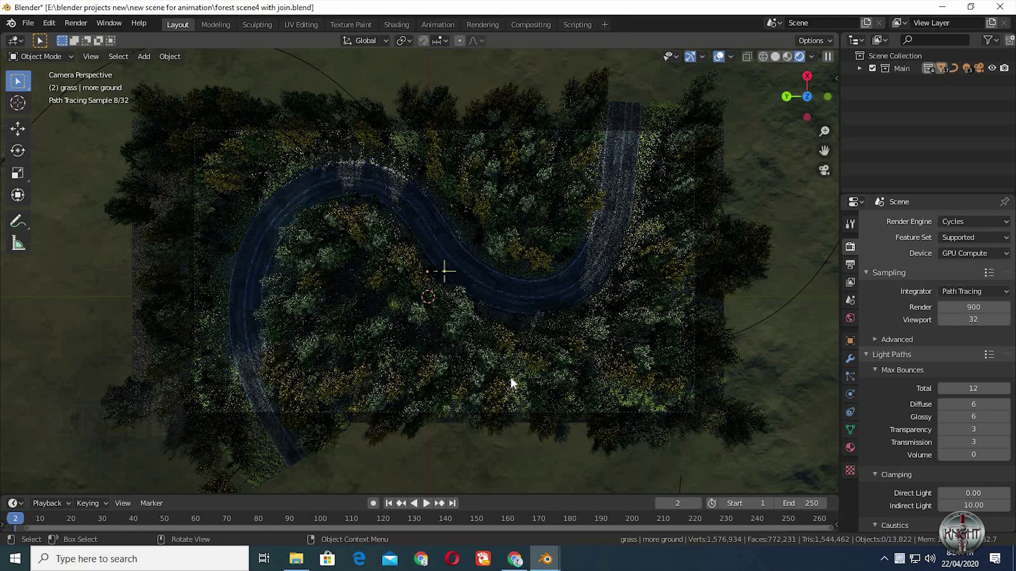
Step: Switch to the Chrome browser and look through the tutorial uploads on the Rogue_Knight3d YouTube channel
click(515, 560)
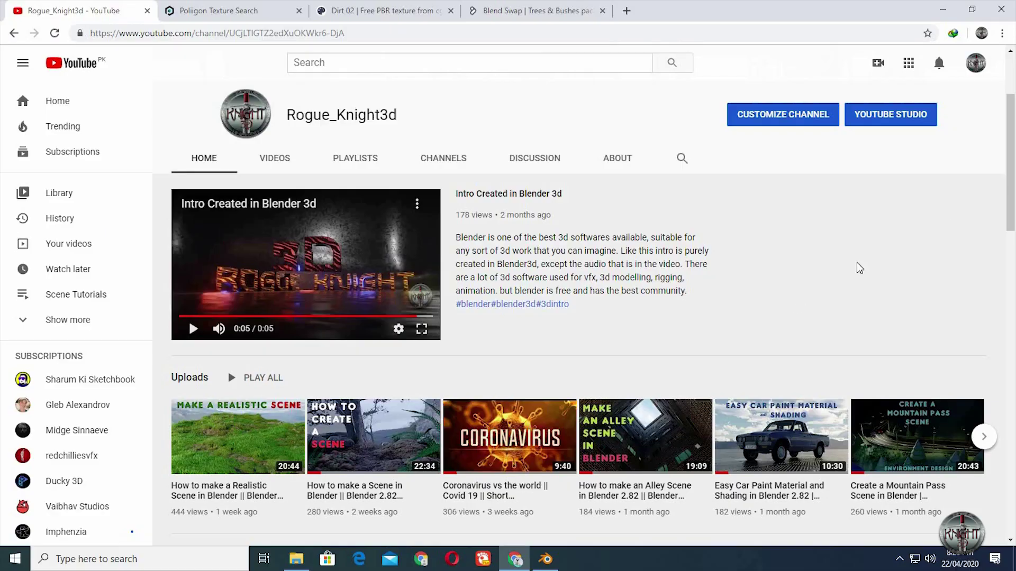
scroll(1013, 214, down, 5)
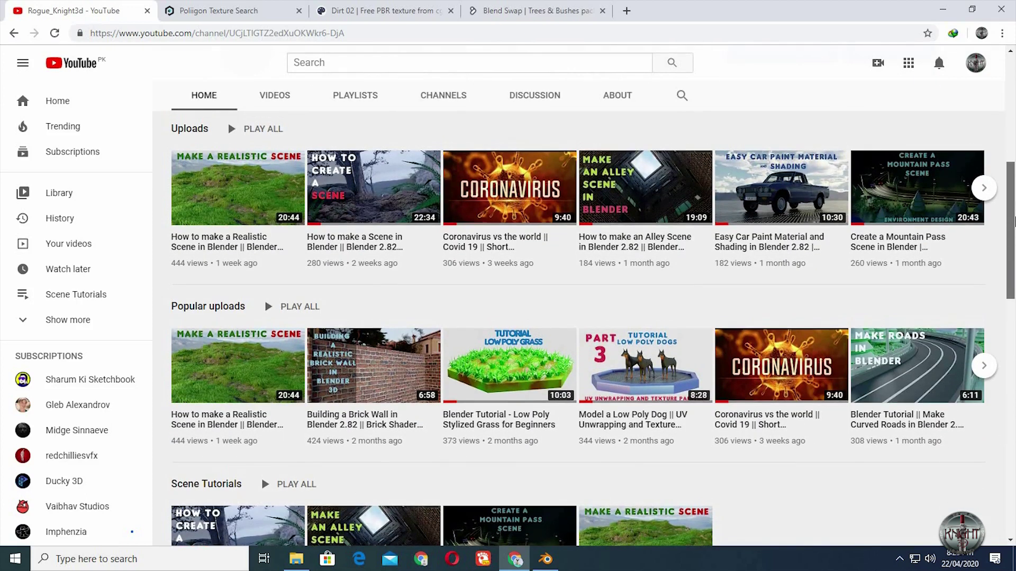
drag(1013, 241, 1013, 172)
scroll(1014, 172, up, 1)
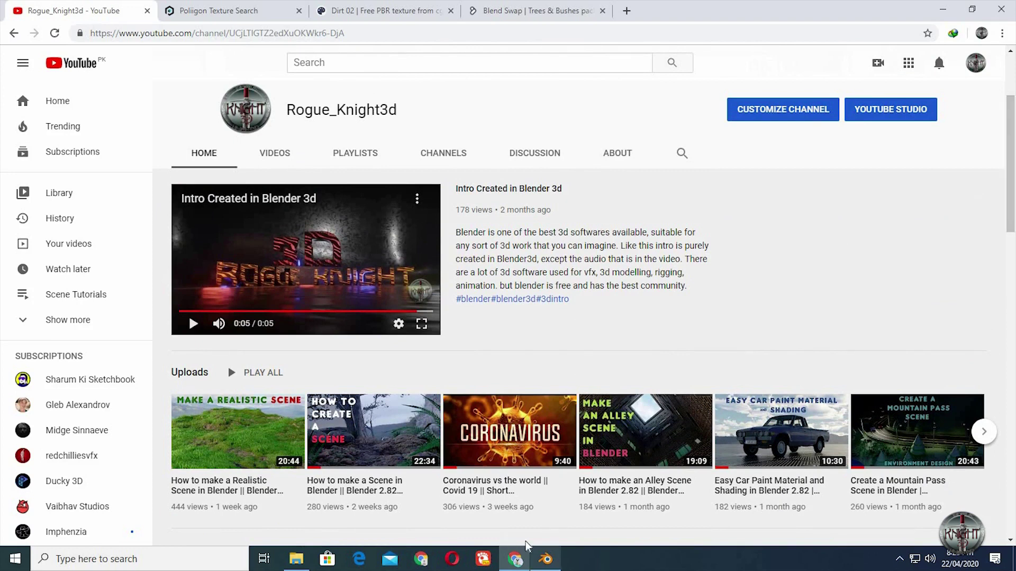
Step: Return to the new Blender scene and delete the default cube and light
click(545, 559)
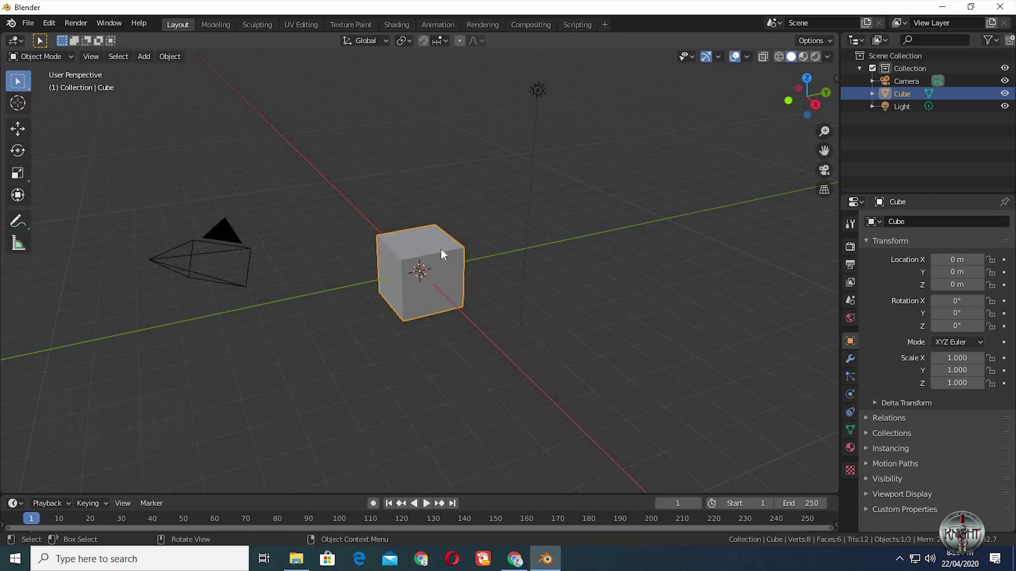
key(Delete)
click(538, 93)
key(x)
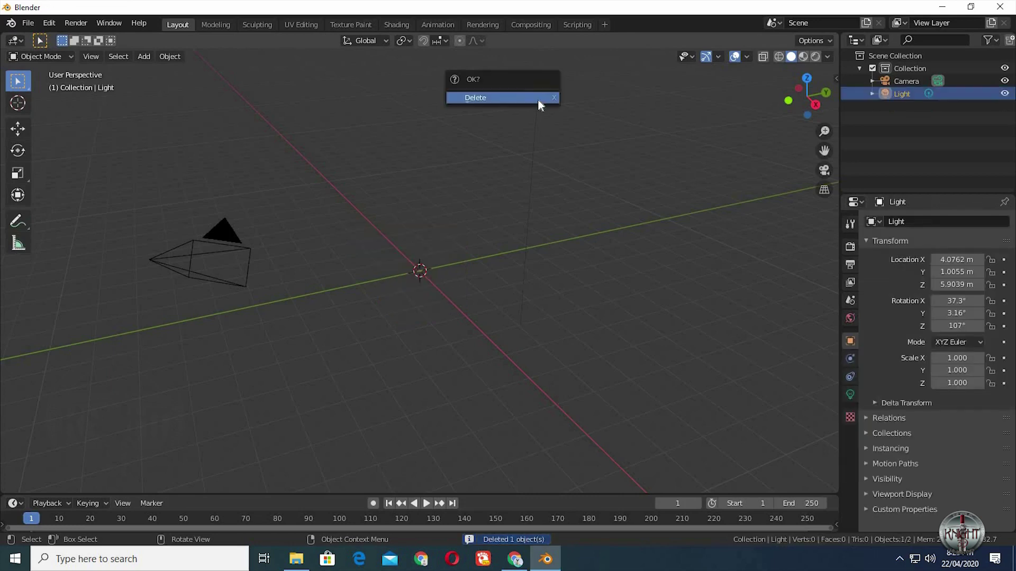
click(537, 98)
Step: Add a plane mesh at the world origin and enter Edit Mode on it
key(shift+a)
mouse_move(479, 242)
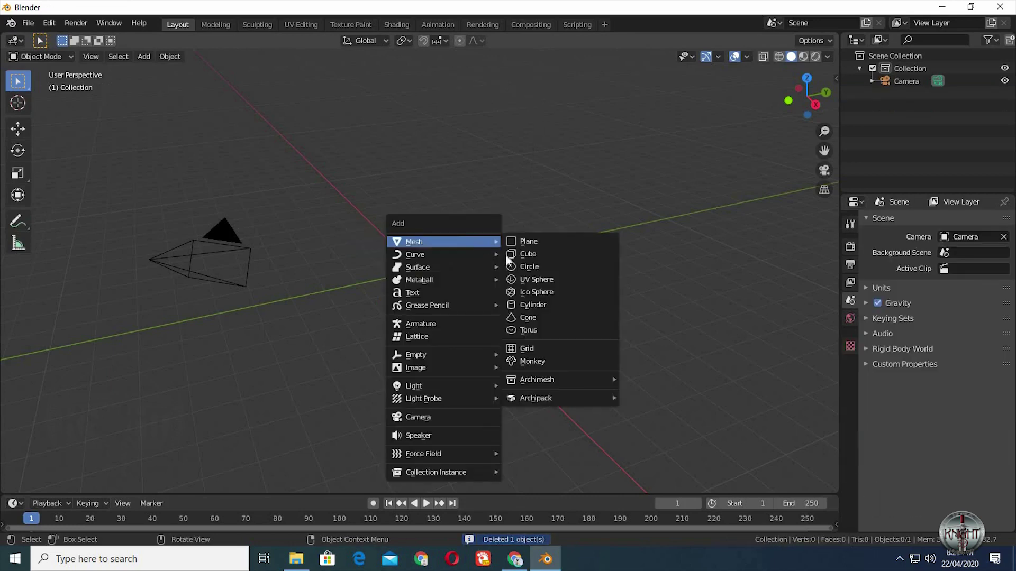
click(524, 242)
key(Tab)
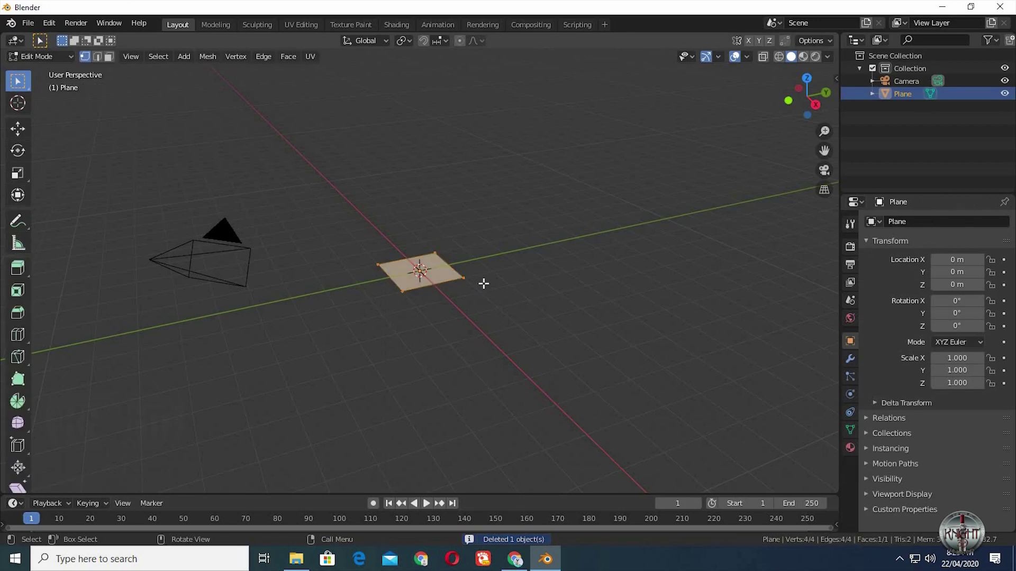
Step: Scale the plane repeatedly along the Y axis to stretch it into a long, narrow road strip
key(s)
key(y)
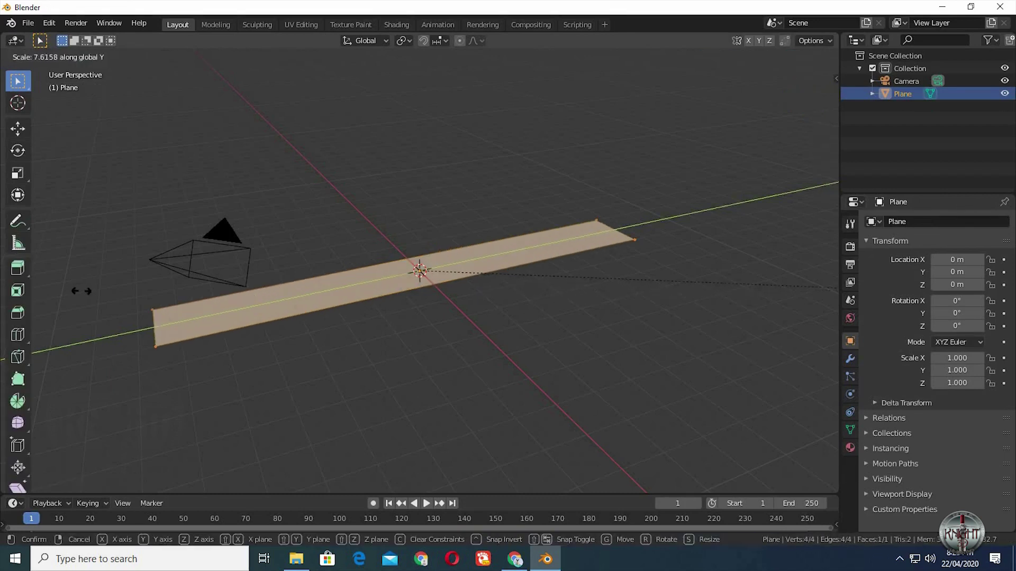
click(503, 305)
scroll(503, 304, down, 5)
key(s)
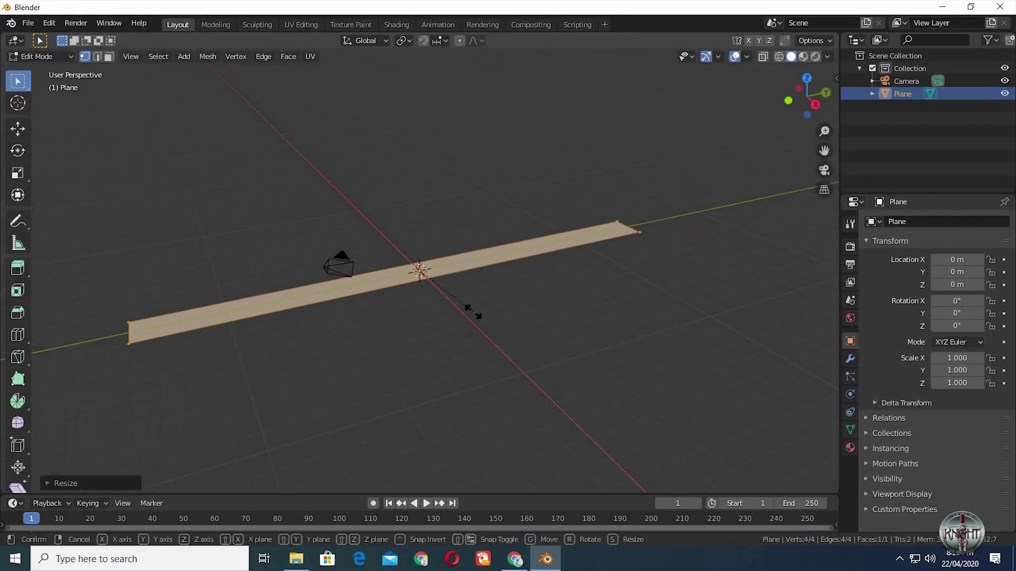
key(y)
click(450, 331)
scroll(426, 329, down, 2)
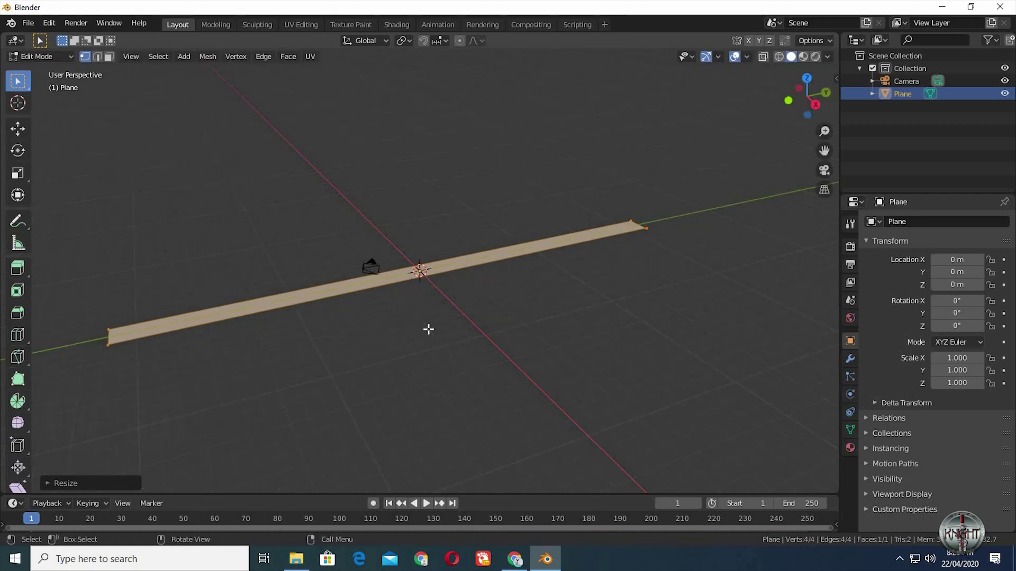
scroll(428, 329, up, 2)
key(s)
key(y)
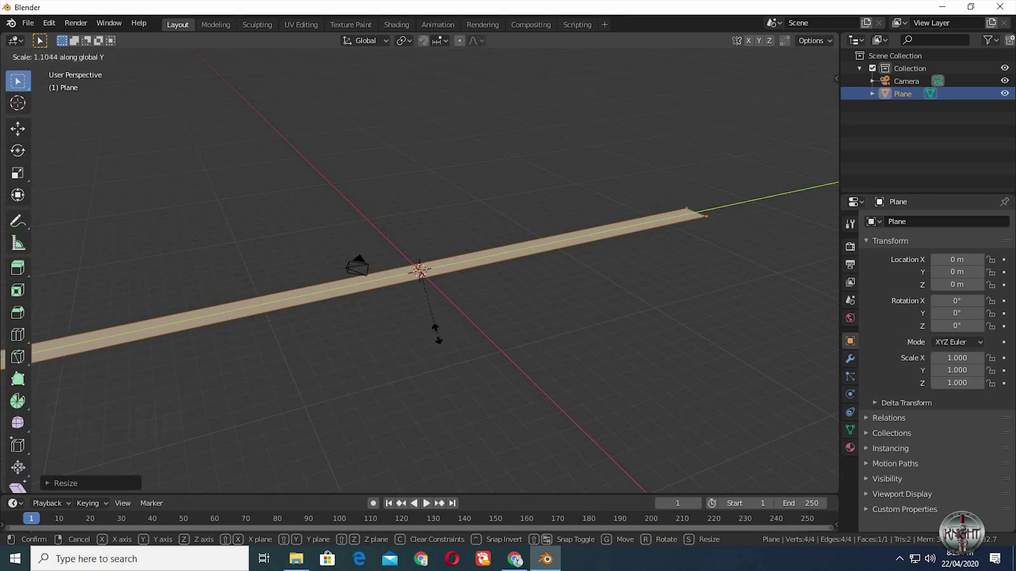
click(349, 330)
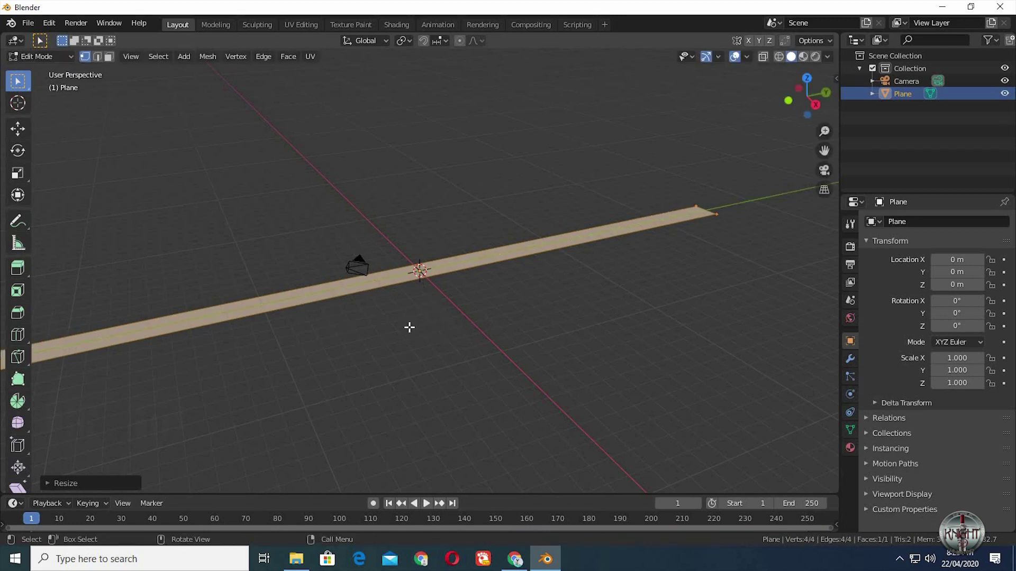
Step: Add 11 evenly spaced loop cuts across the length of the strip, without sliding them
key(ctrl)
key(ctrl+r)
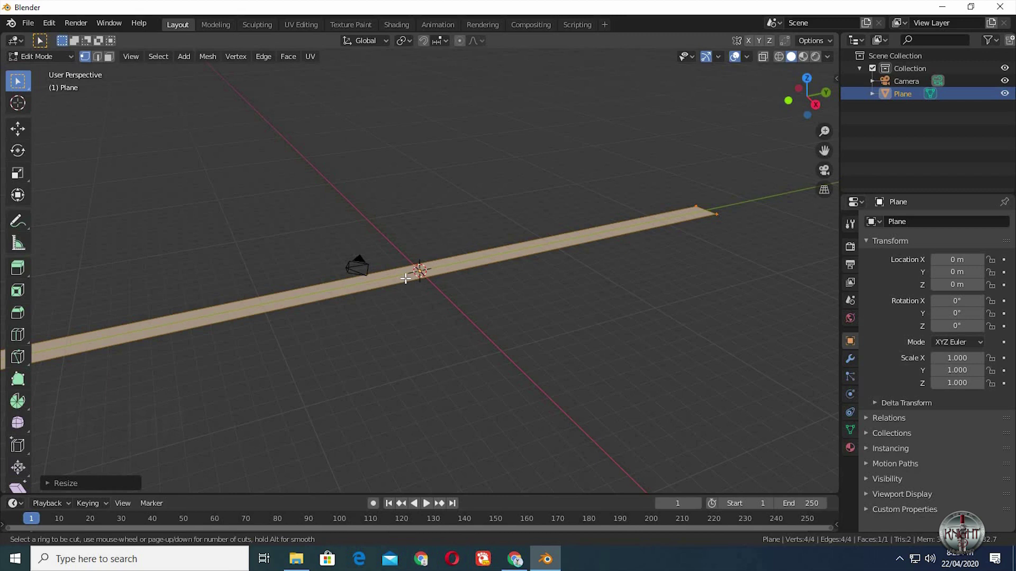
text(11)
key(Return)
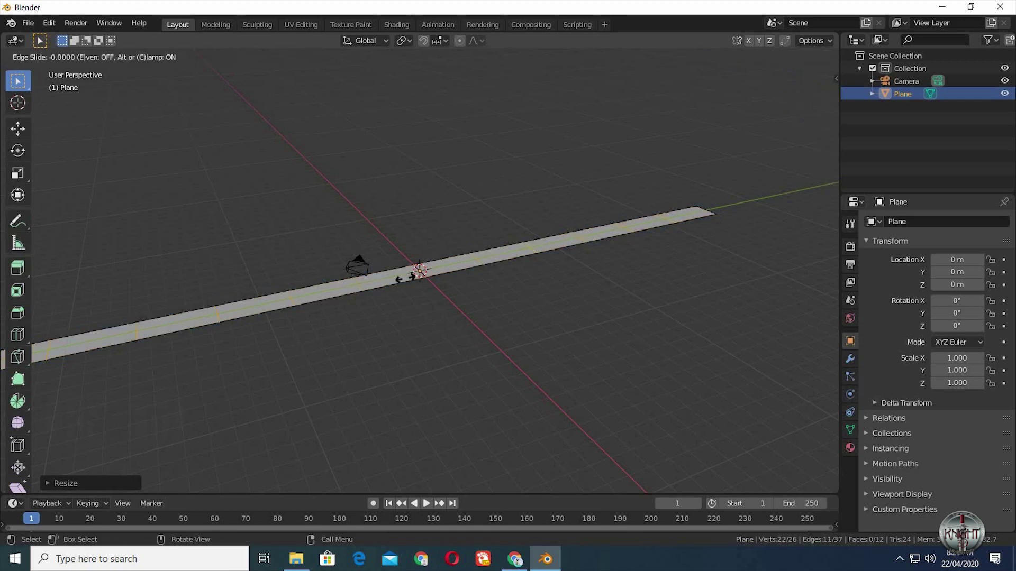
right_click(360, 320)
middle_drag(379, 338, 352, 330)
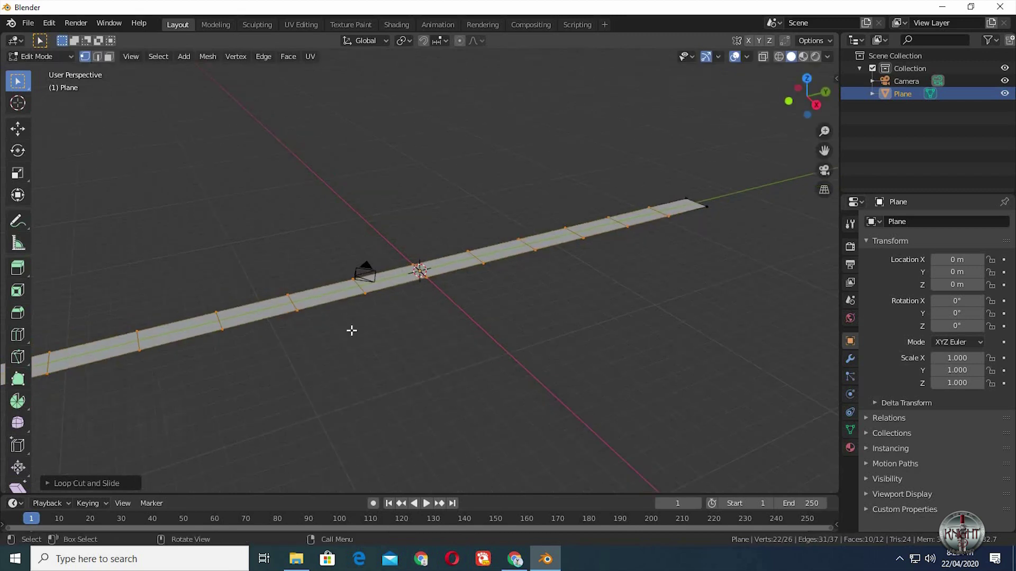
Step: Select the whole strip mesh in Edit Mode and subdivide it once
key(Tab)
mouse_move(503, 346)
middle_down()
mouse_move(512, 338)
mouse_move(498, 343)
middle_up()
key(Tab)
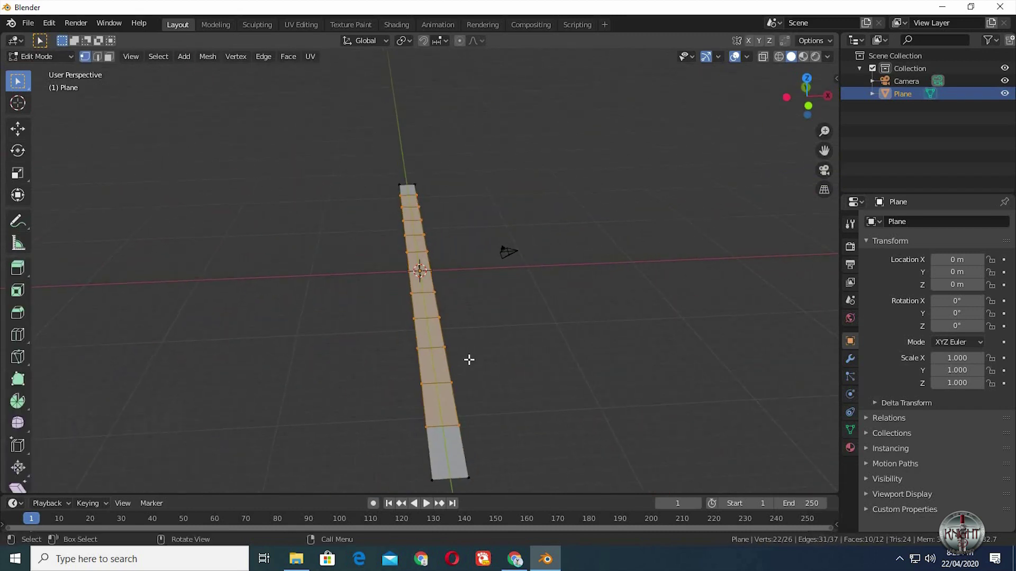
right_click(439, 335)
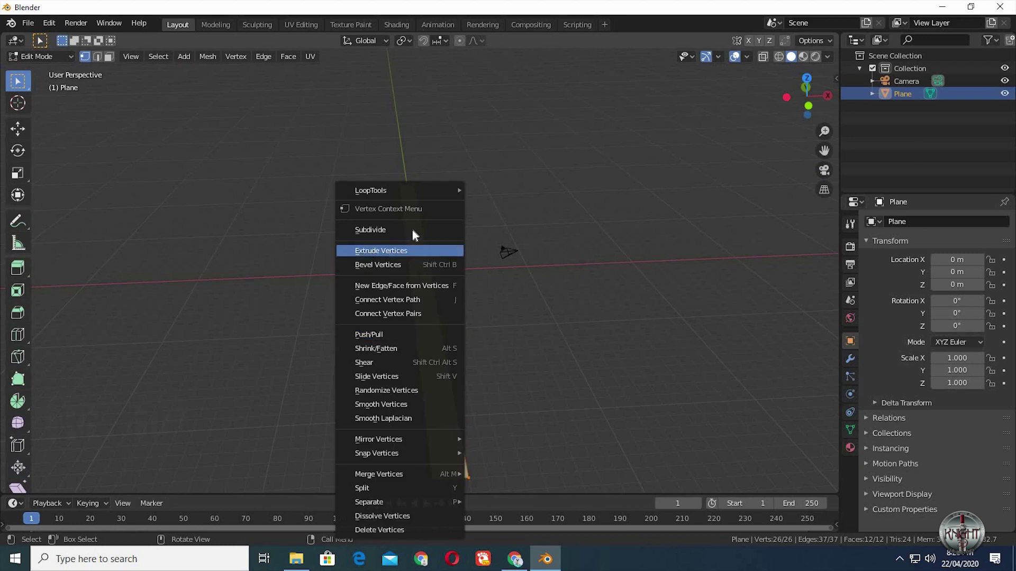
key(Return)
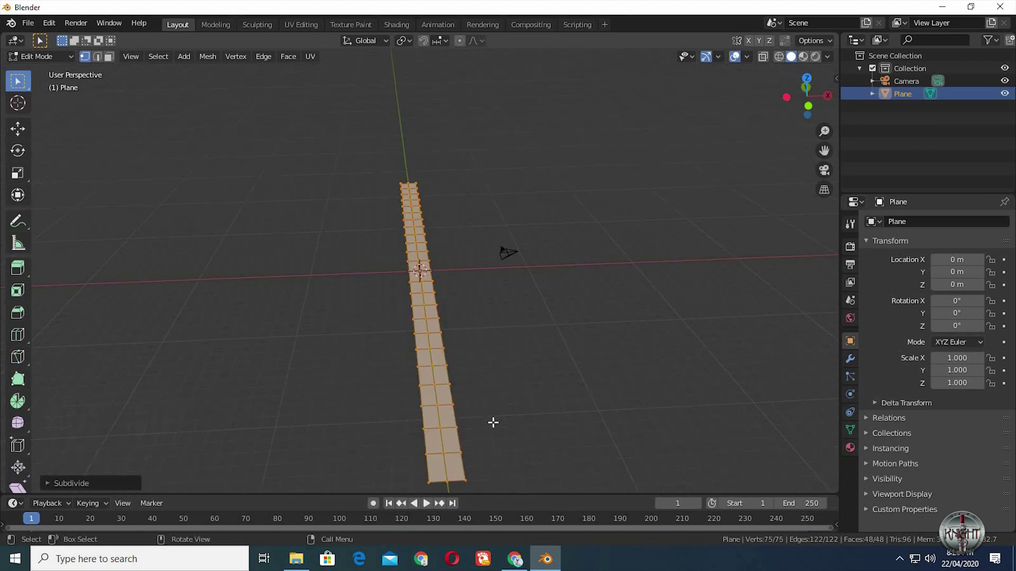
Step: Select all vertices along both long side edges of the strip
alt+click(461, 453)
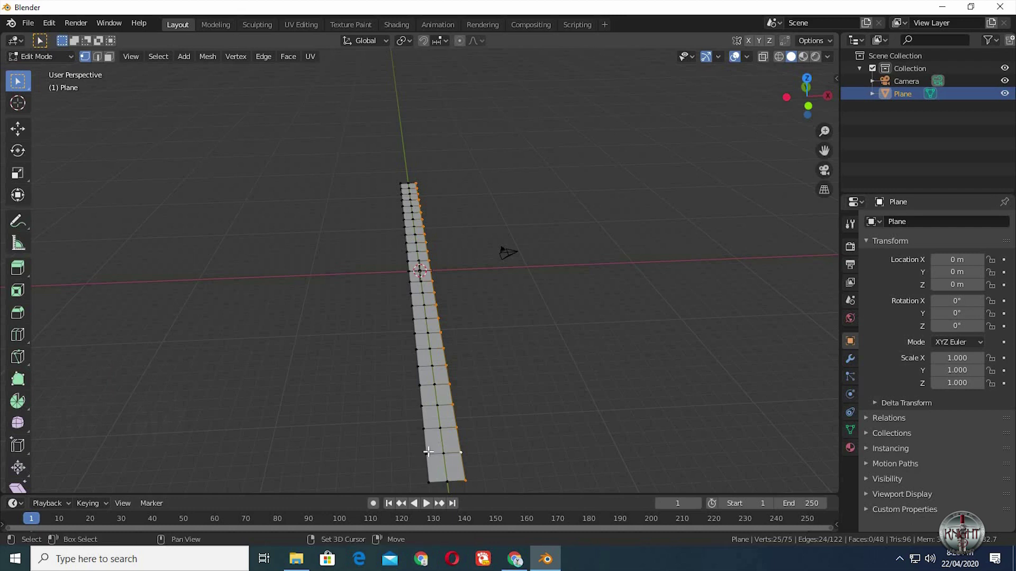
shift+click(462, 454)
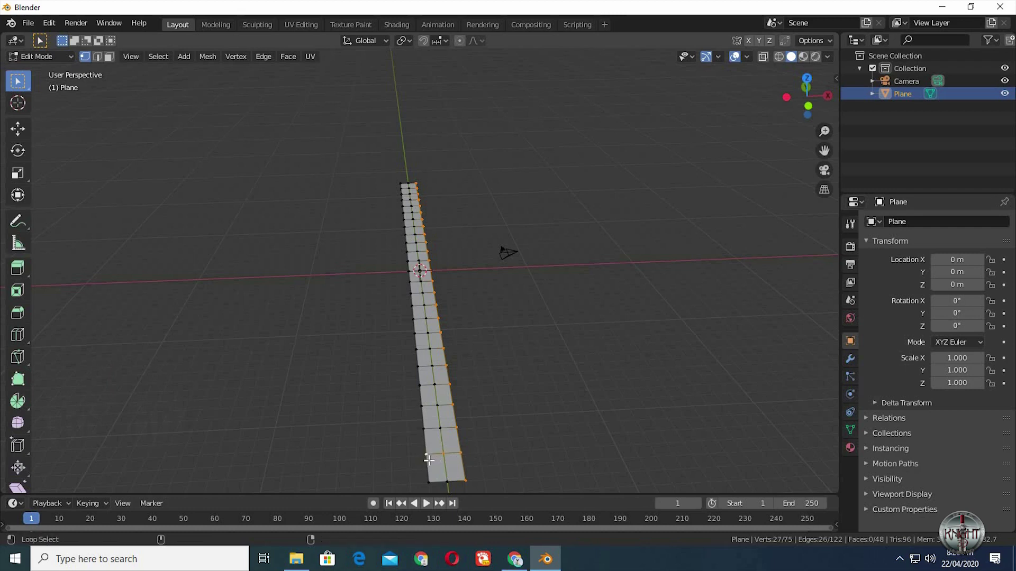
alt+shift+click(426, 453)
middle_drag(501, 452, 499, 431)
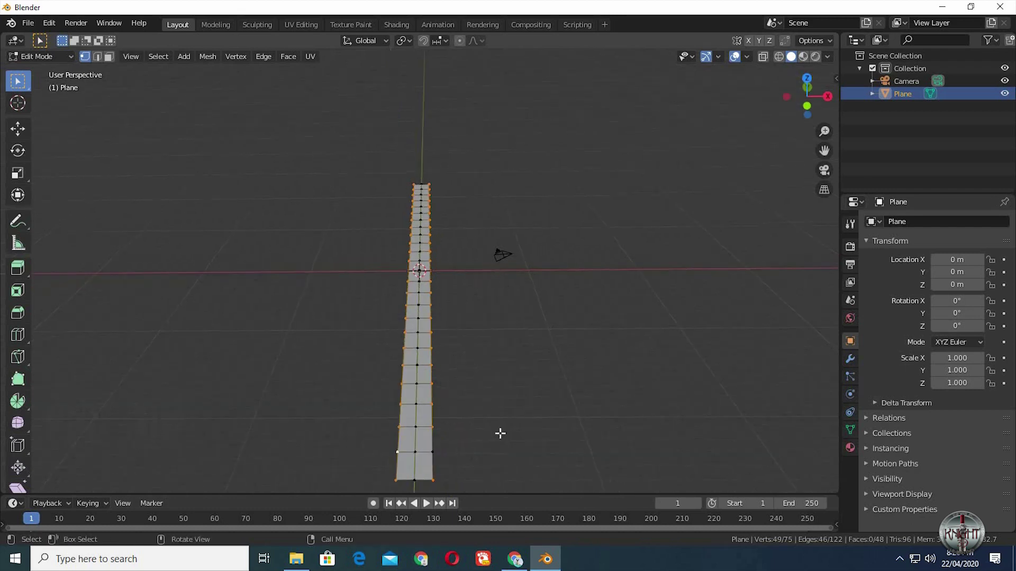
middle_drag(444, 463, 436, 460)
shift+click(435, 461)
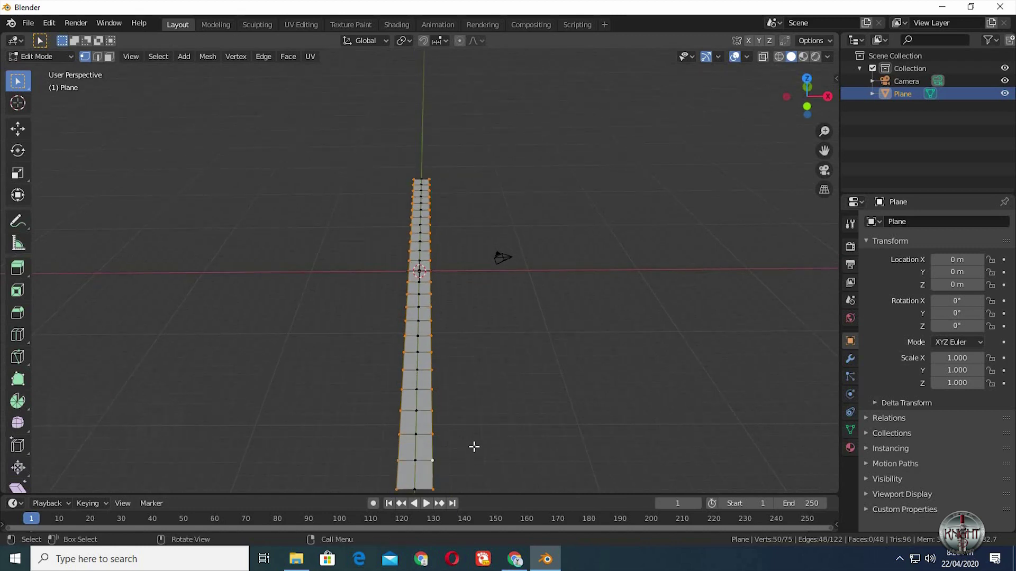
Step: Extrude the two long side edges in place and scale them slightly outward along the X axis
key(e)
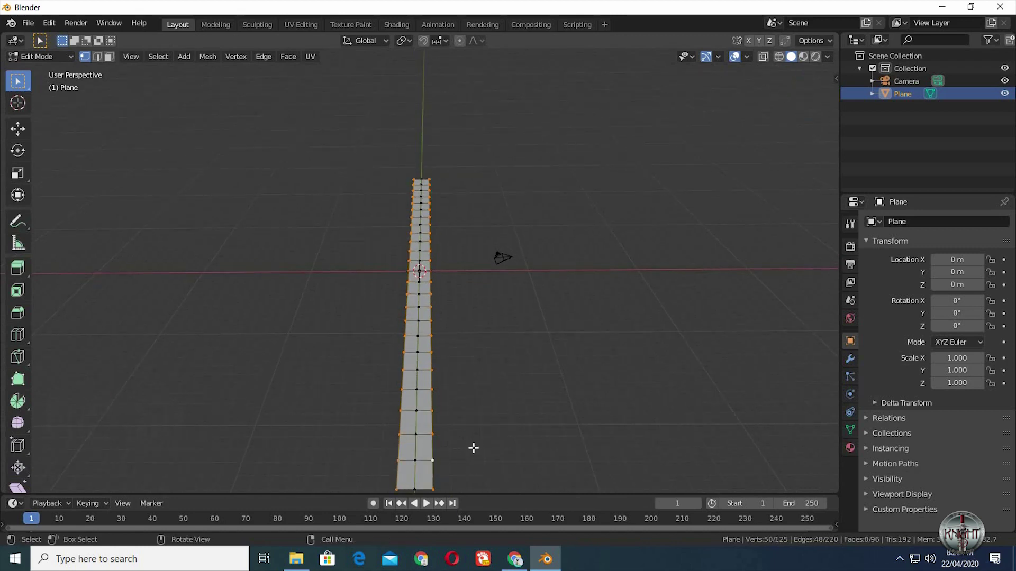
right_click(472, 447)
key(s)
key(x)
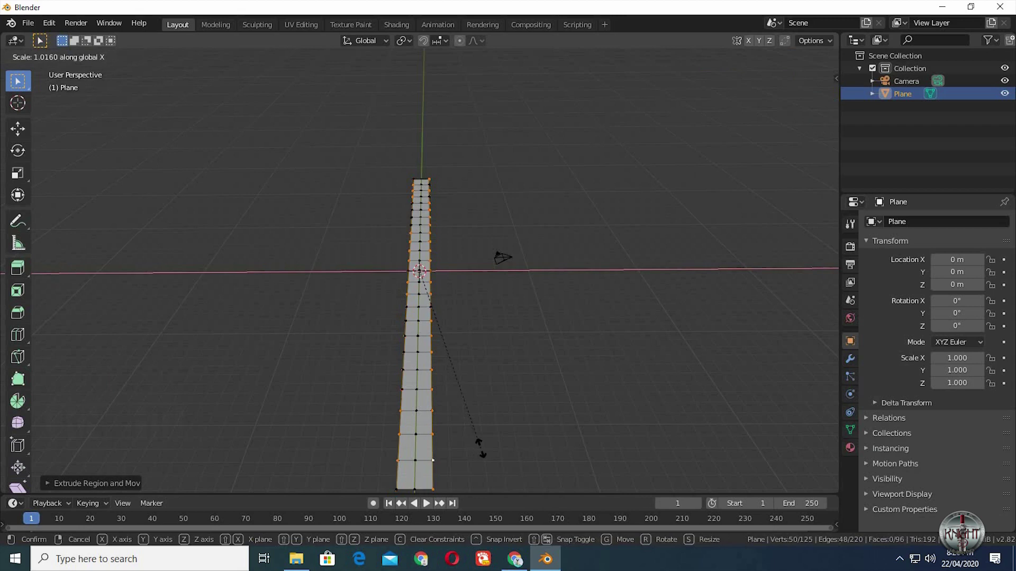
click(492, 464)
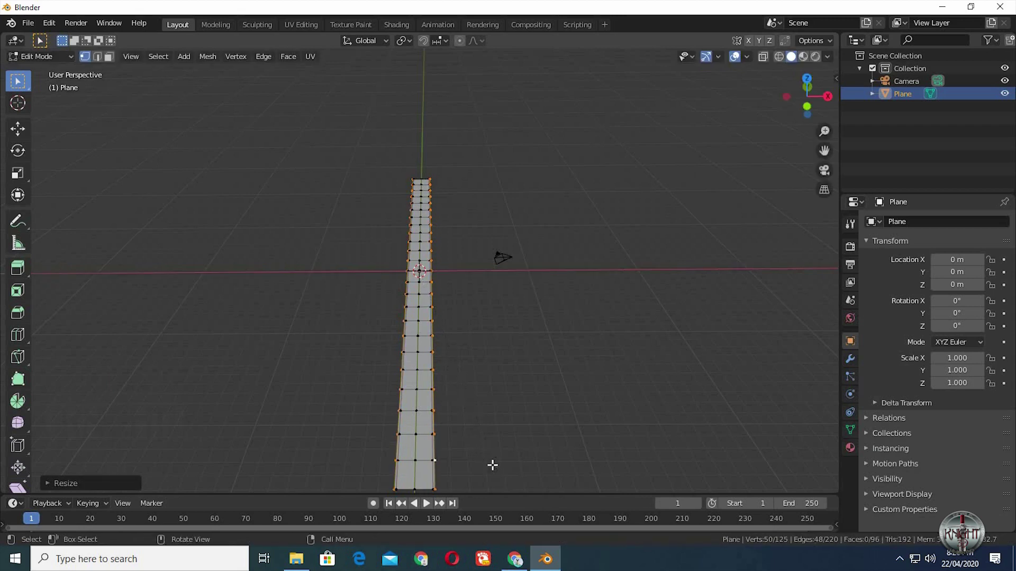
Step: In front orthographic view, move the extruded side edges slightly down along Z to form sloping road sides
key(KP_1)
scroll(456, 301, up, 5)
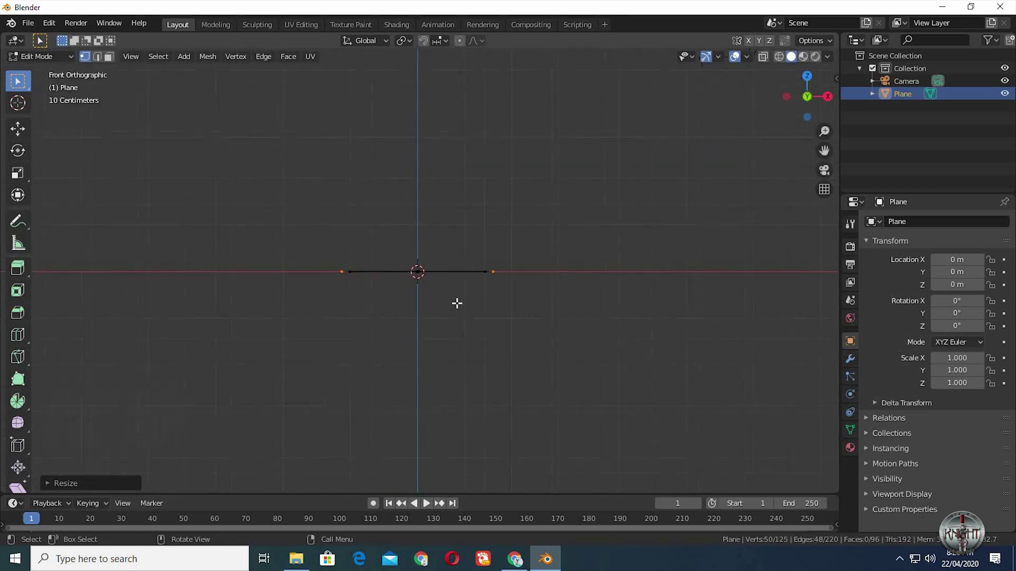
key(g)
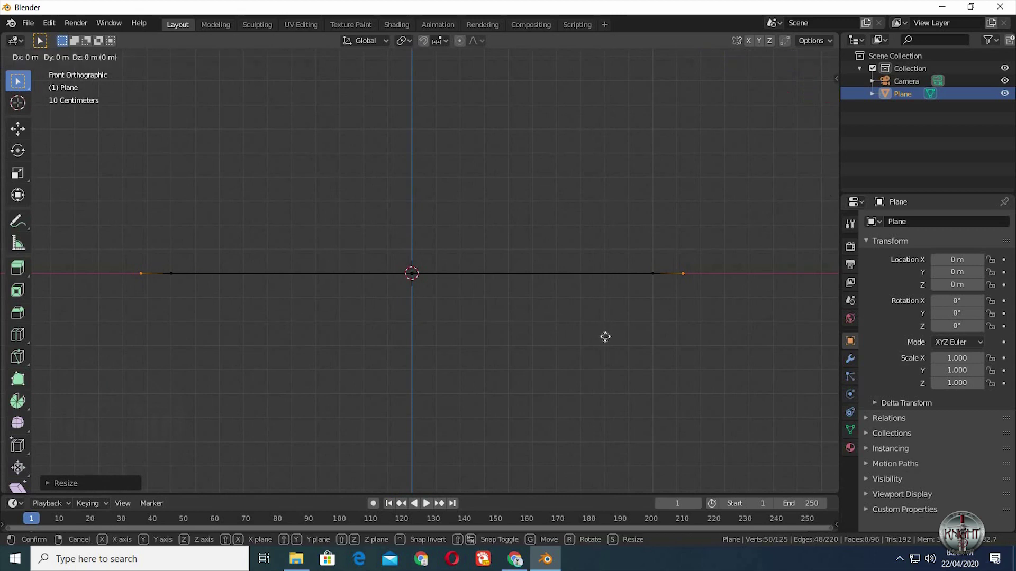
key(z)
click(690, 348)
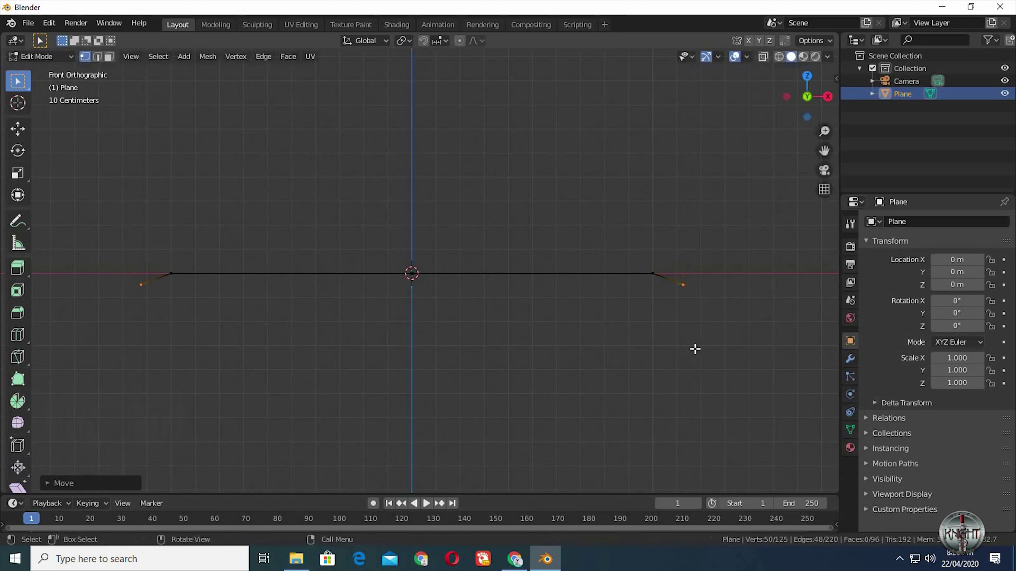
key(g)
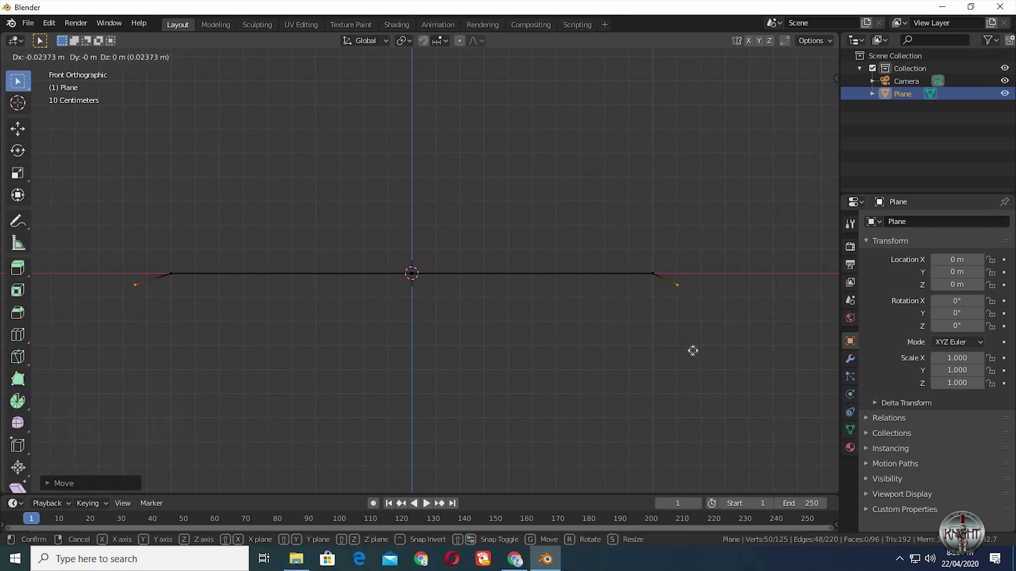
right_click(693, 350)
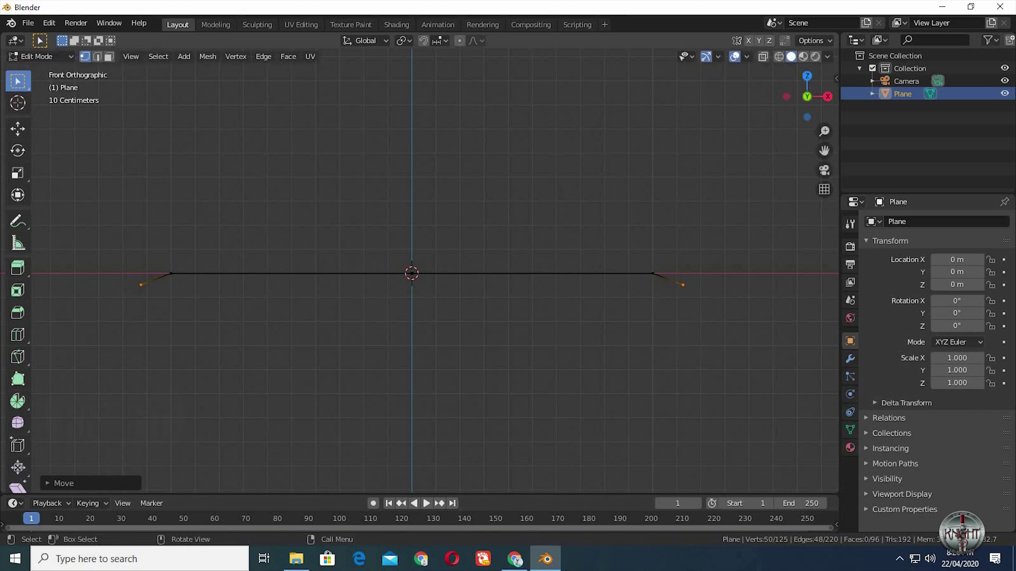
Step: Scale the extruded side edges inward along X to about 0.96 and raise them slightly along Z
key(s)
key(x)
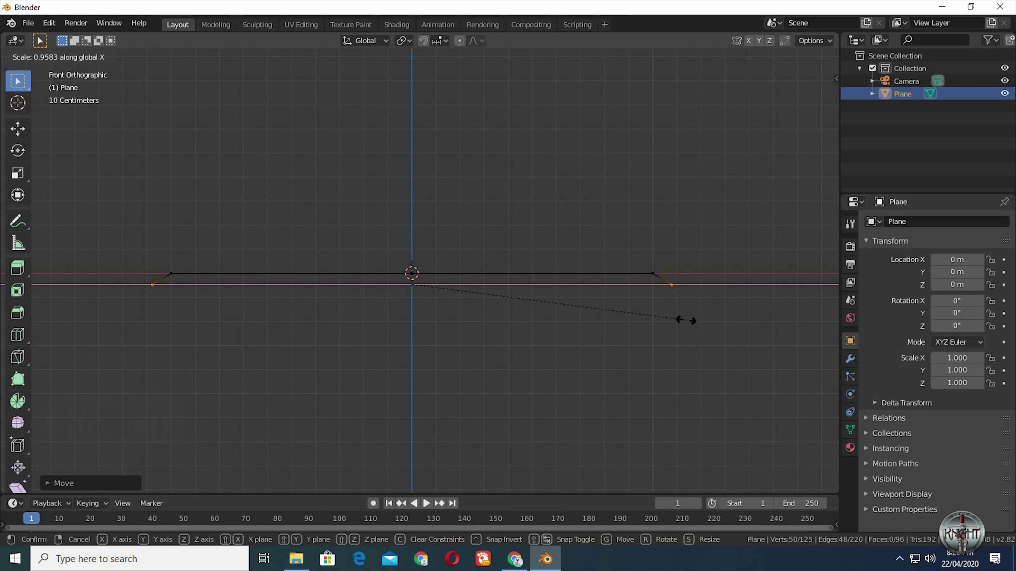
click(687, 321)
key(g)
key(z)
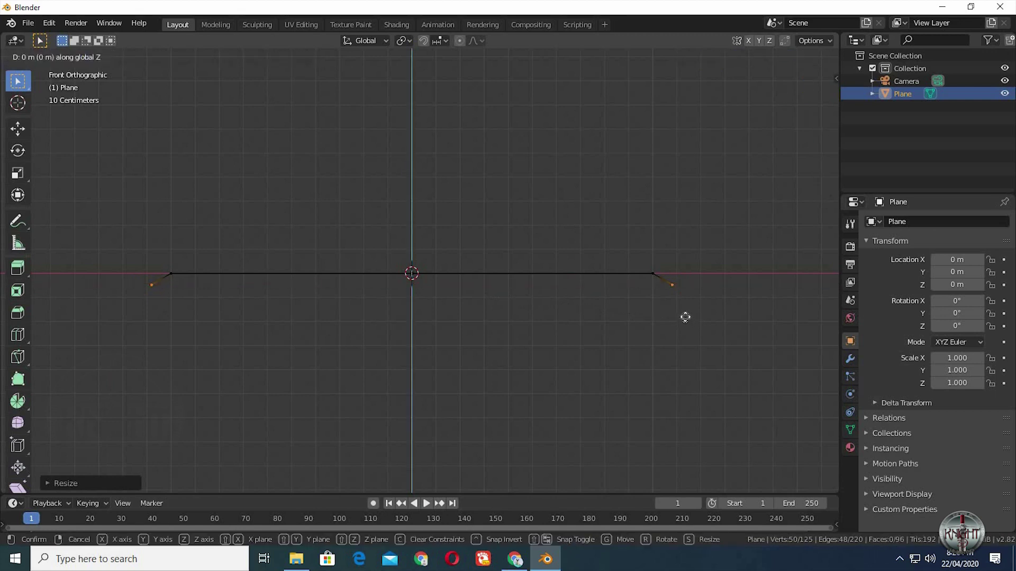
click(685, 316)
key(g)
key(z)
click(690, 321)
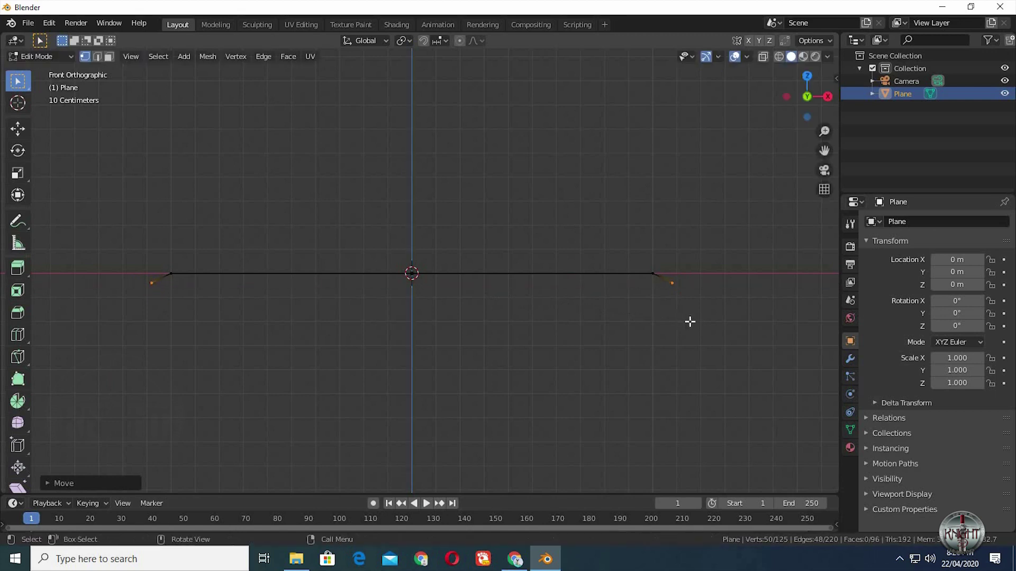
Step: Extrude the two outer side edges in place and scale them outward along X to about 1.14
key(e)
right_click(686, 321)
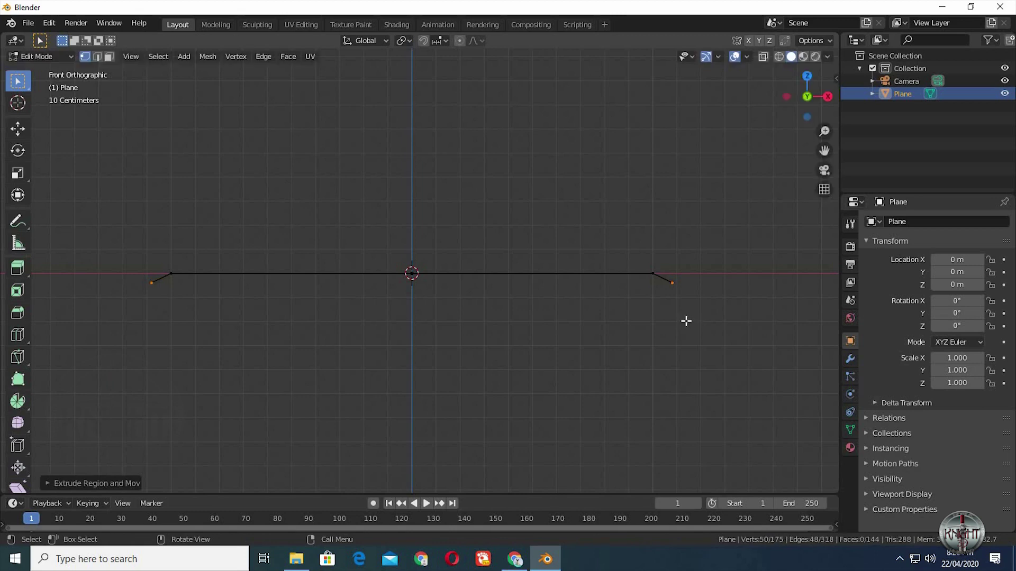
key(s)
key(x)
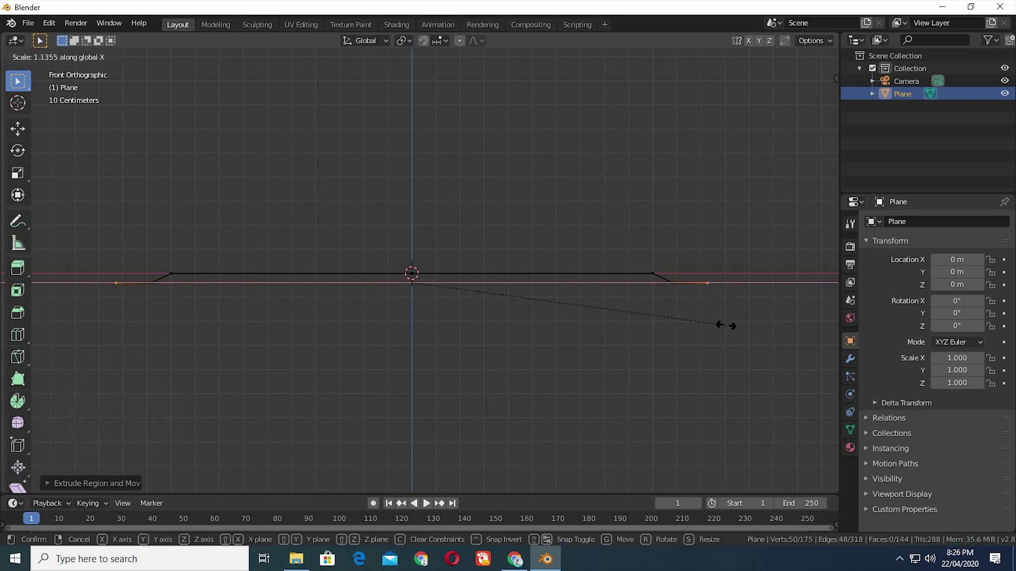
click(729, 327)
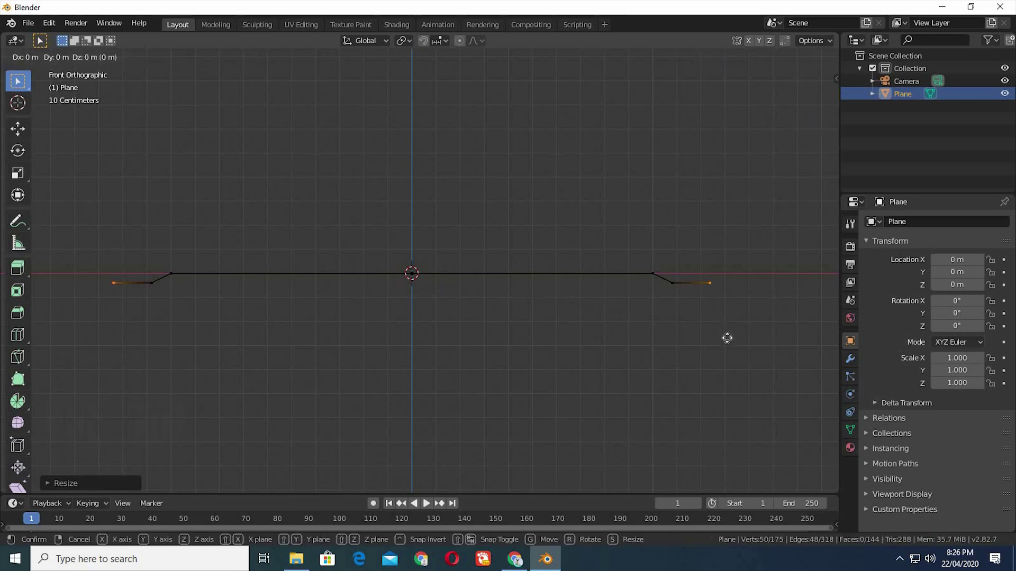
Step: Lower the newly extruded outer edges by about 0.016 m along Z
key(g)
key(z)
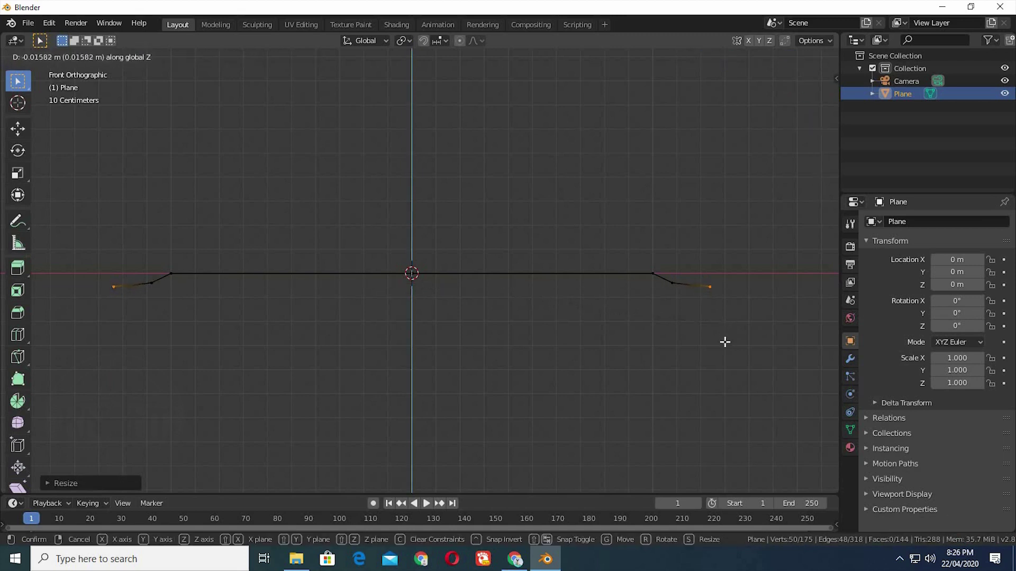
click(723, 342)
Step: Extrude the lowered outer edges in place and scale them outward along X to about 1.3 to start the flat ground
scroll(709, 349, down, 2)
key(e)
key(Escape)
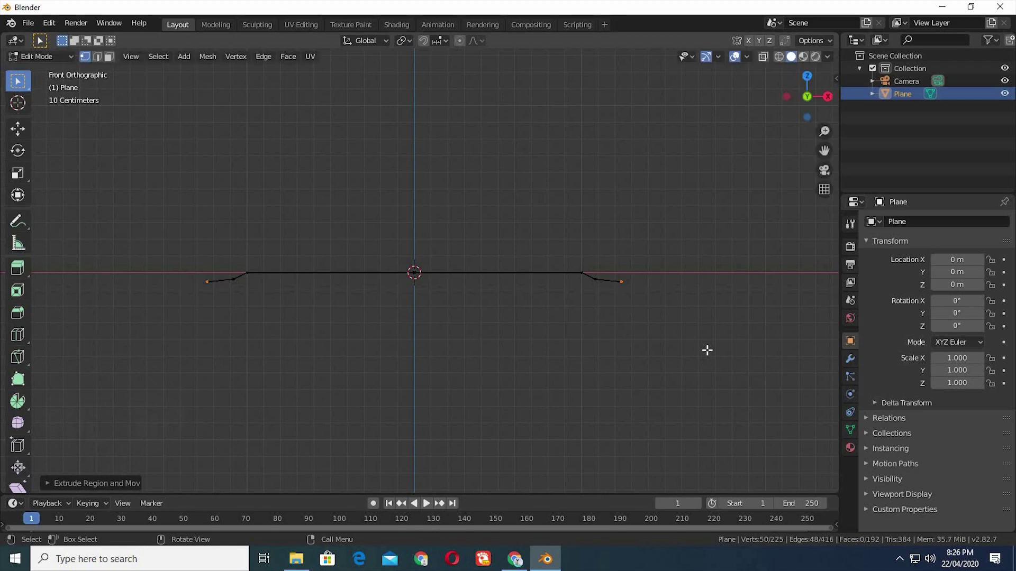
key(s)
key(x)
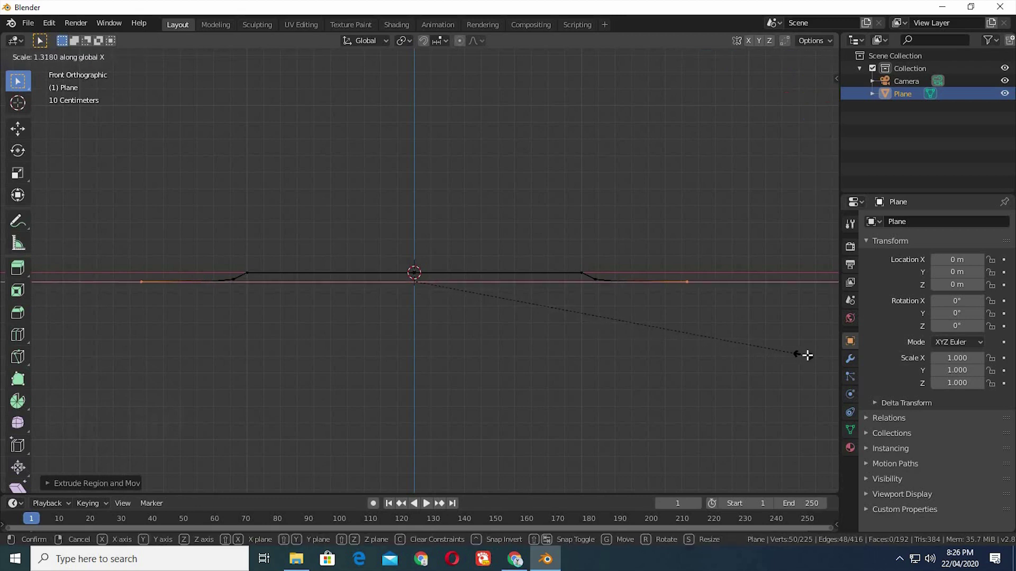
click(805, 356)
Step: Extrude the outer edges of the flat ground once more and scale them outward along X to about 1.32
key(e)
key(Escape)
key(s)
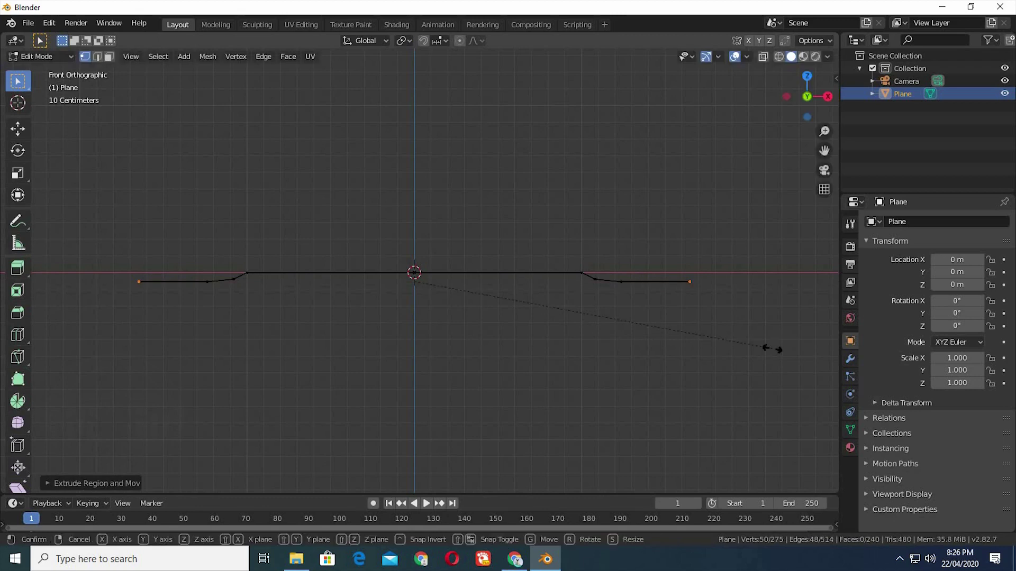
key(x)
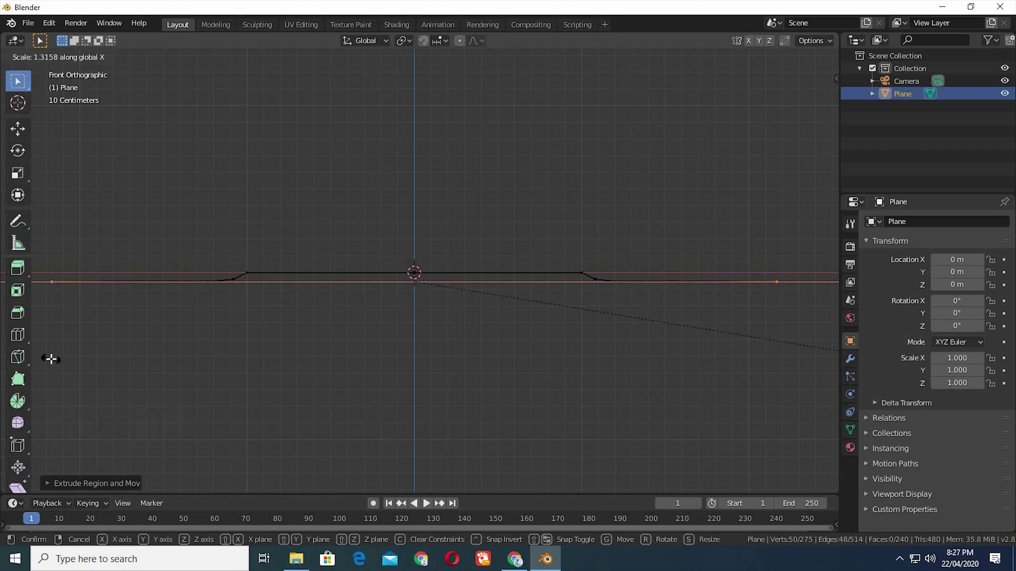
click(50, 356)
Step: Widen the ground by scaling its outermost edges further outward along X
middle_drag(332, 353, 324, 367)
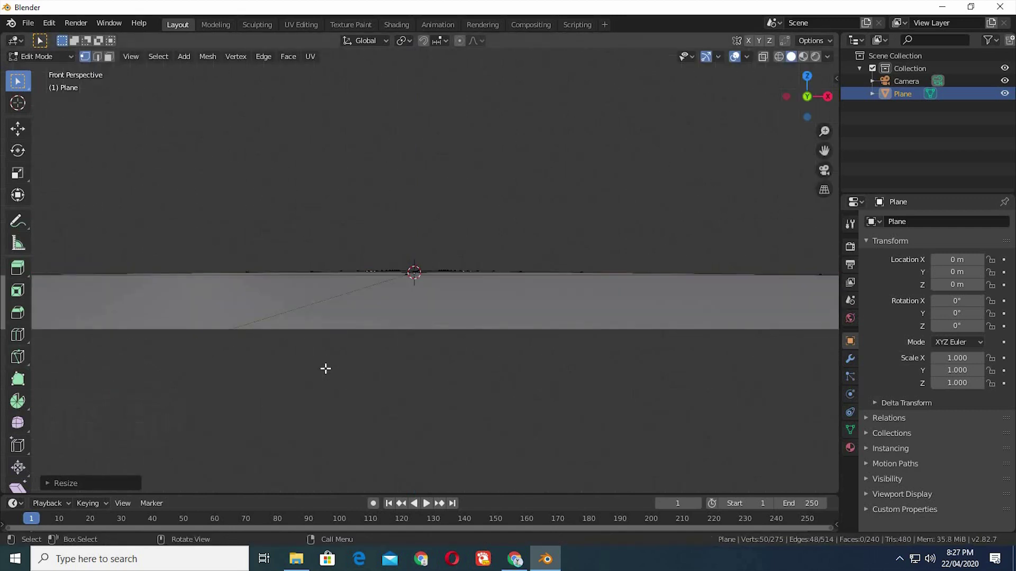
middle_drag(295, 446, 392, 363)
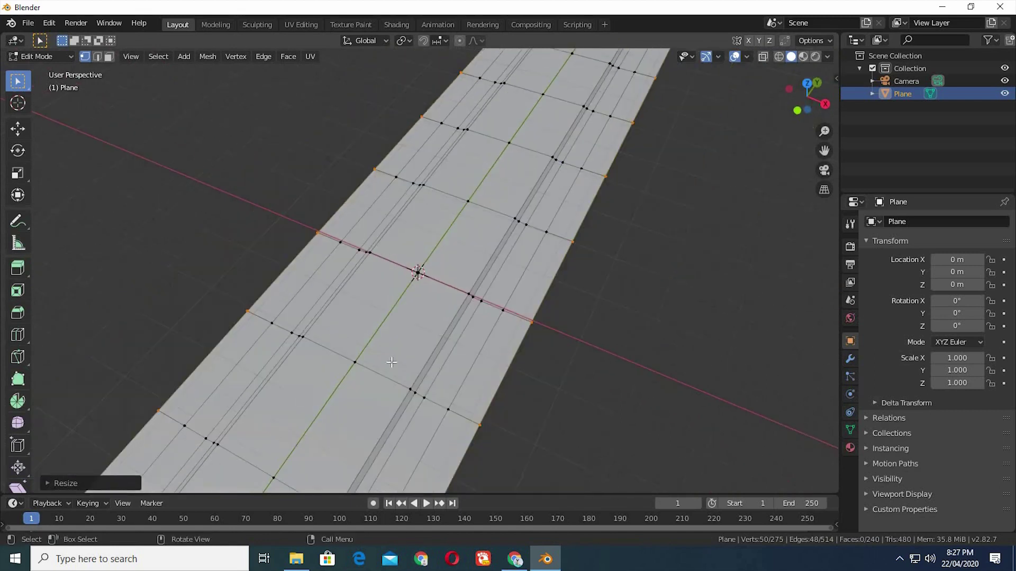
middle_drag(450, 325, 517, 356)
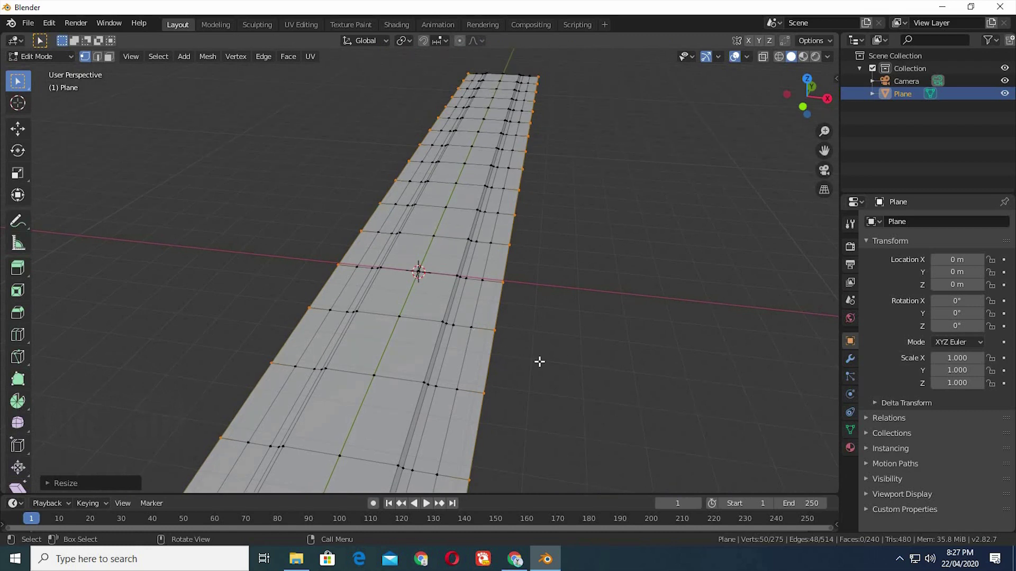
key(s)
key(x)
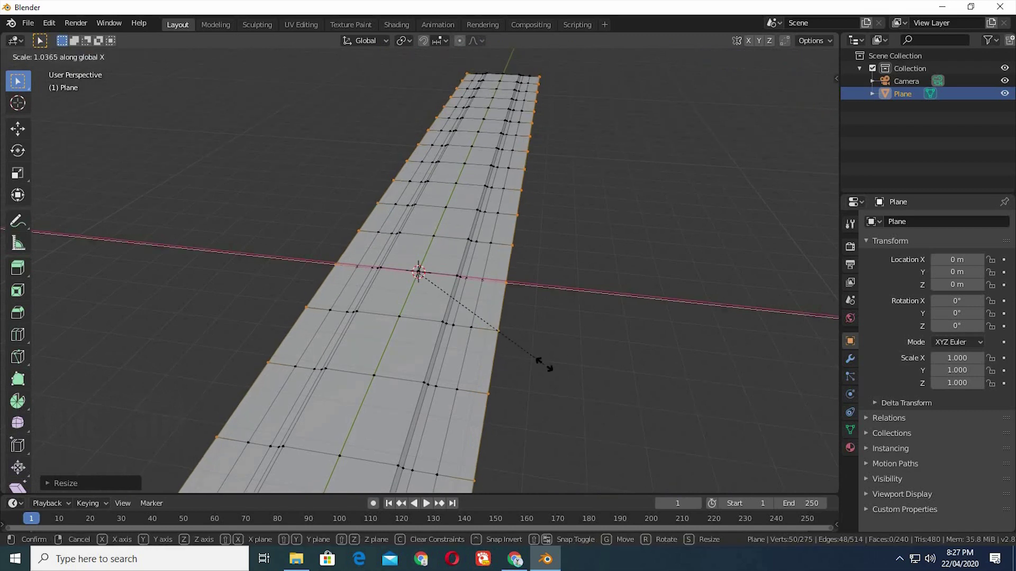
click(585, 387)
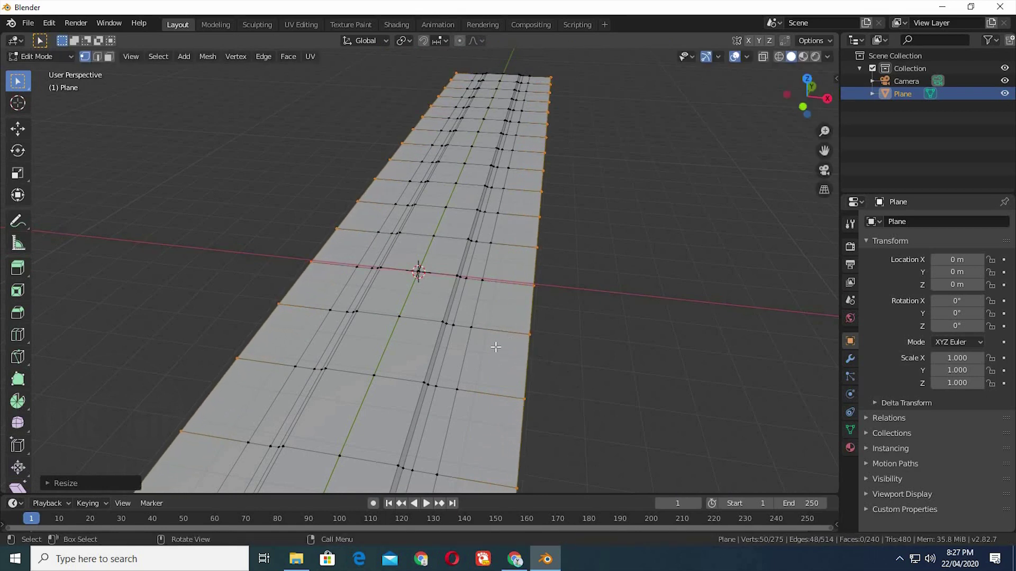
Step: Add one centred lengthwise loop cut to the outermost face strip on each side of the road
key(ctrl+r)
click(499, 333)
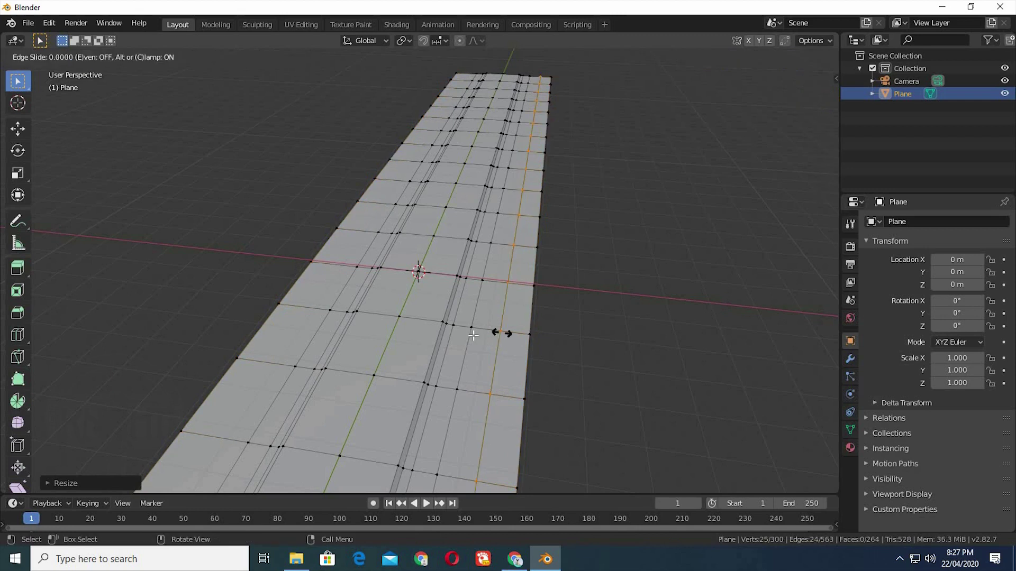
right_click(306, 302)
key(ctrl+r)
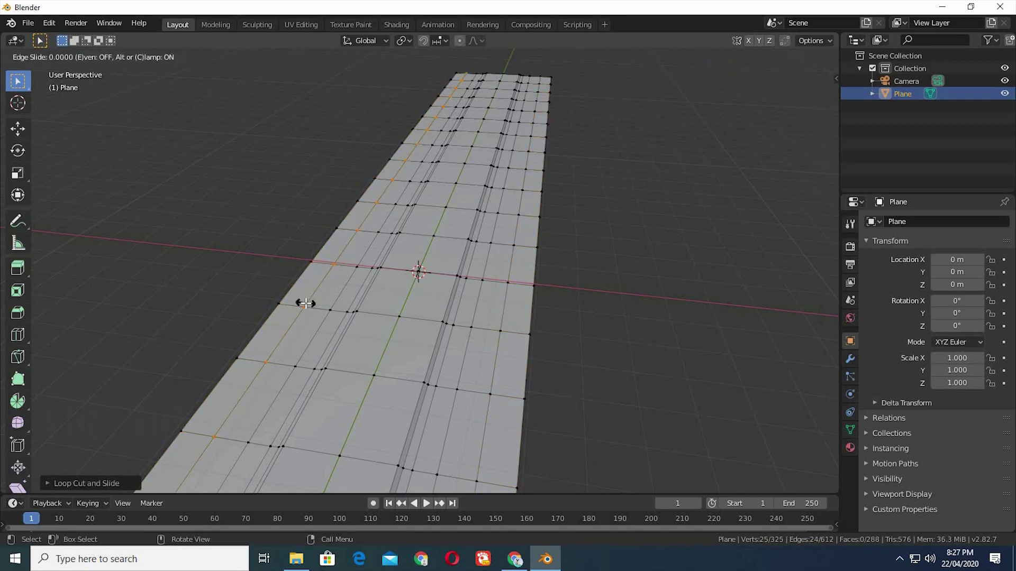
click(305, 303)
right_click(456, 344)
Step: Select the whole mesh and subdivide it once
middle_drag(472, 351, 556, 366)
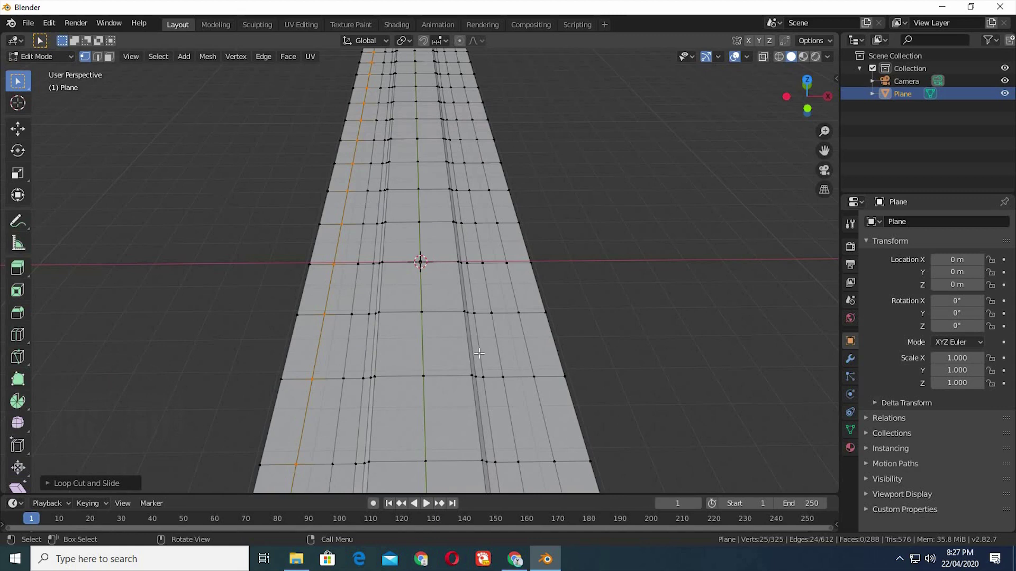
scroll(414, 327, down, 2)
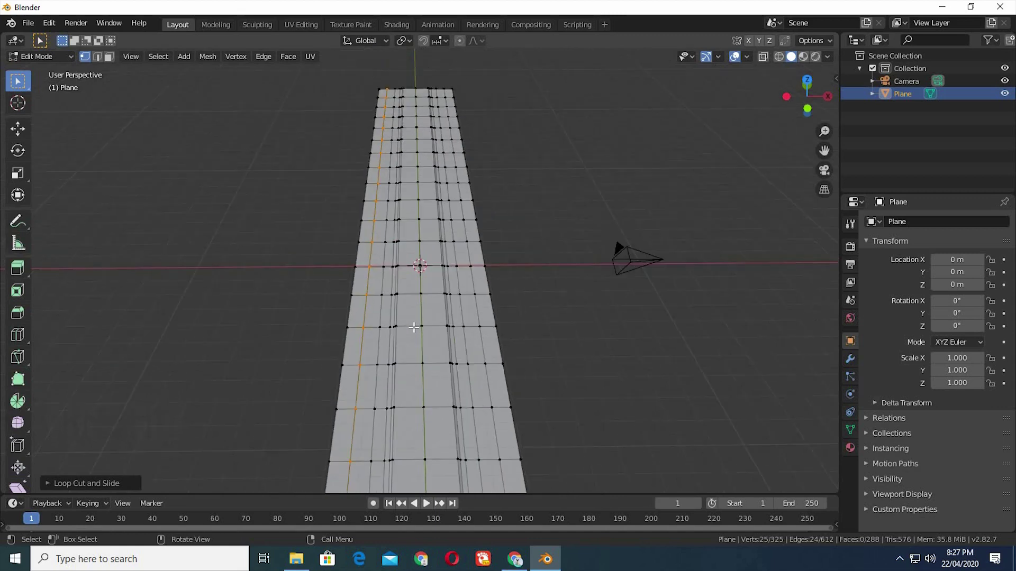
scroll(413, 327, down, 2)
key(a)
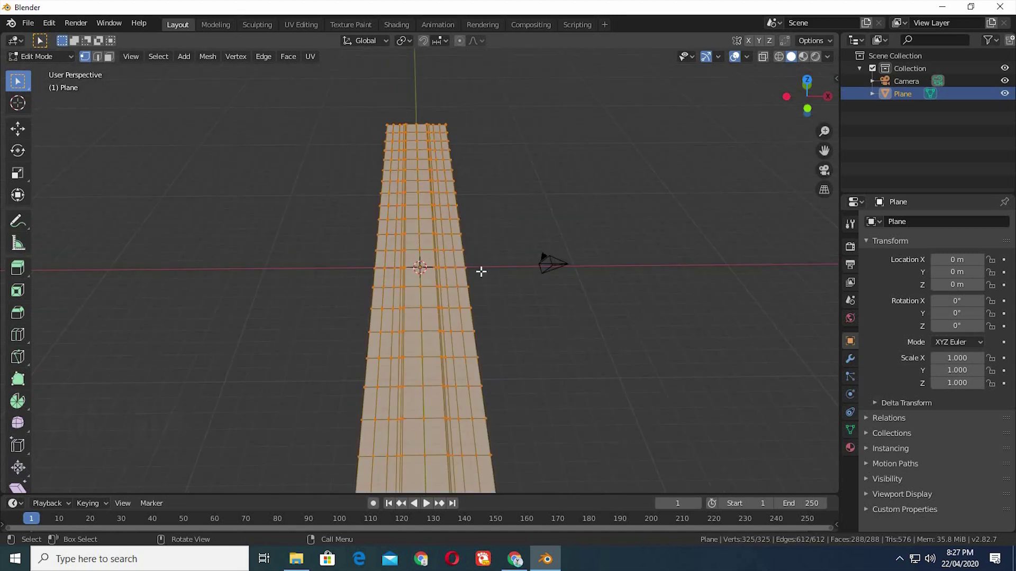
right_click(458, 254)
click(445, 227)
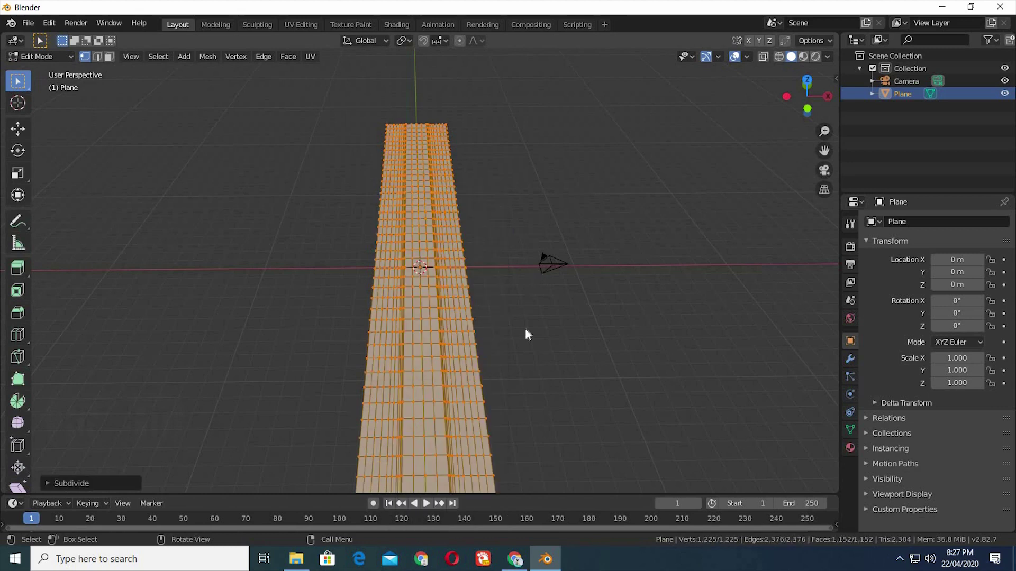
Step: Shade the road strip smooth in Object Mode and check its surface
key(Tab)
middle_drag(512, 297, 509, 369)
right_click(451, 308)
scroll(519, 351, up, 3)
scroll(519, 358, down, 3)
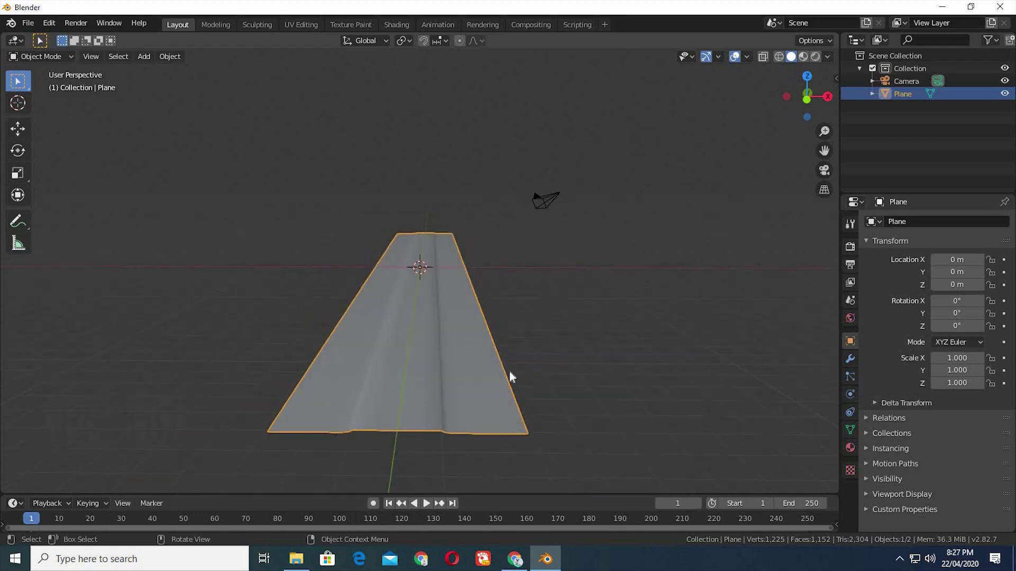
Step: In Edit Mode, select the central lengthwise edge loop and grow the selection four times to cover the road and its slopes
key(Tab)
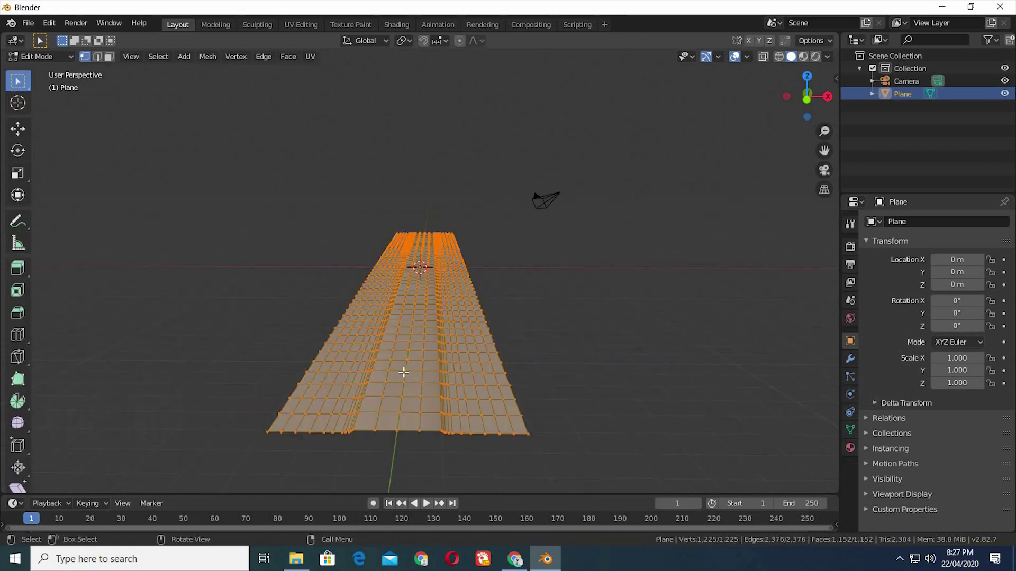
alt+click(403, 372)
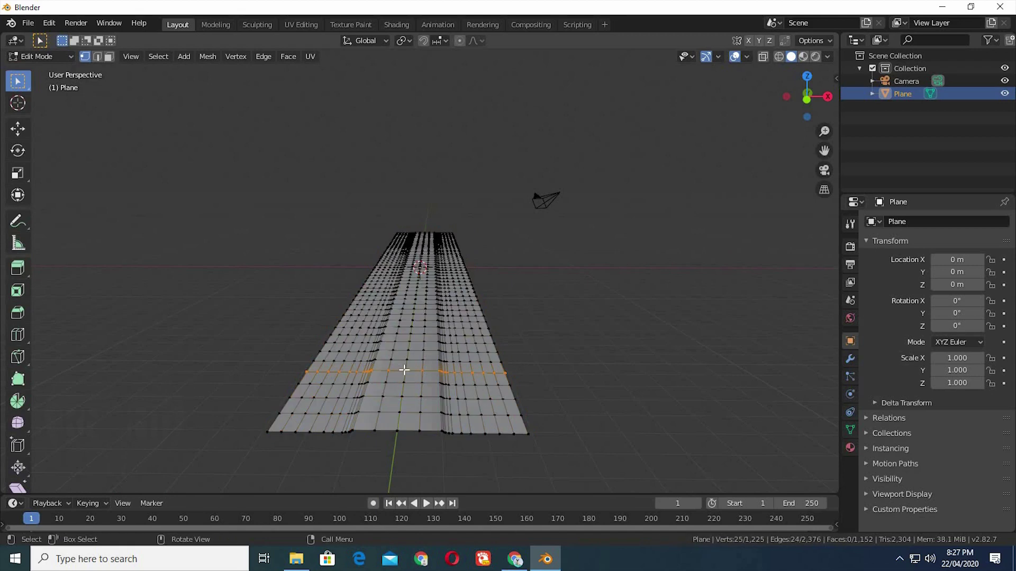
alt+click(408, 374)
key(ctrl+KP_Add)
key(ctrl+KP_Add)
key(ctrl+KP_Add)
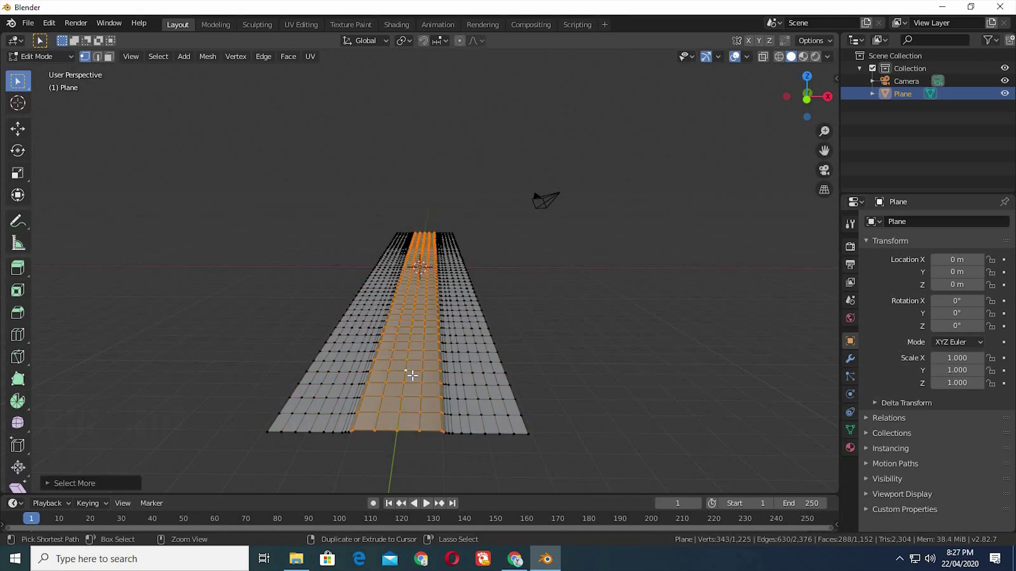
key(ctrl+KP_Add)
Step: Try growing the road selection by one more row beyond the slopes and shrink it back by one row
scroll(448, 398, up, 4)
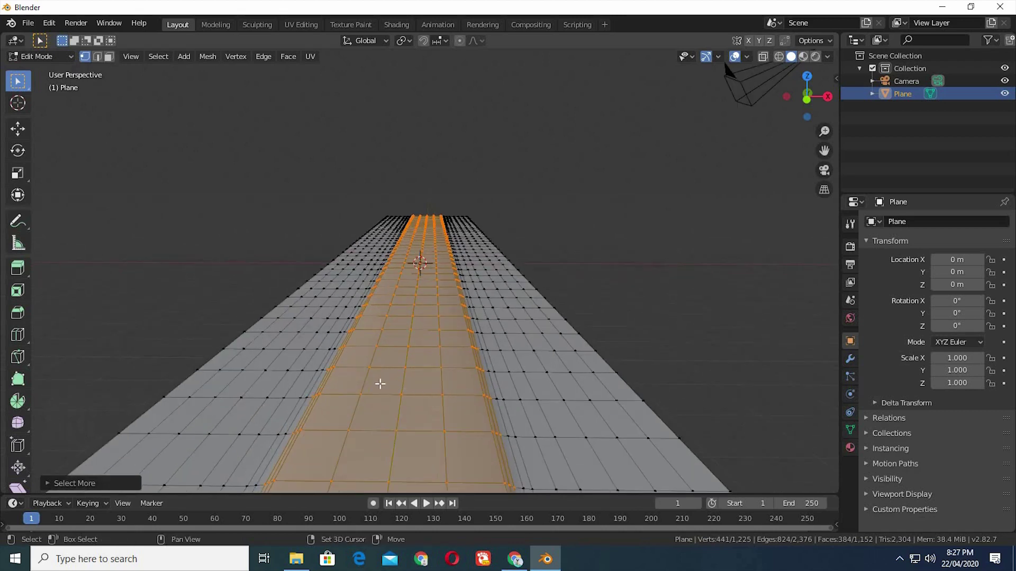
shift+middle_drag(381, 381, 354, 310)
scroll(354, 310, up, 3)
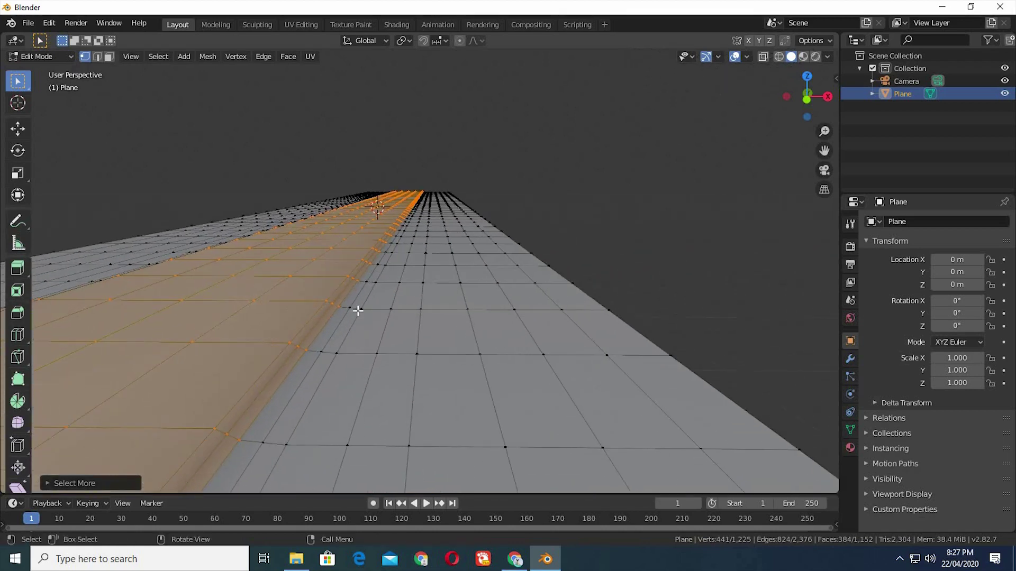
key(ctrl+KP_Add)
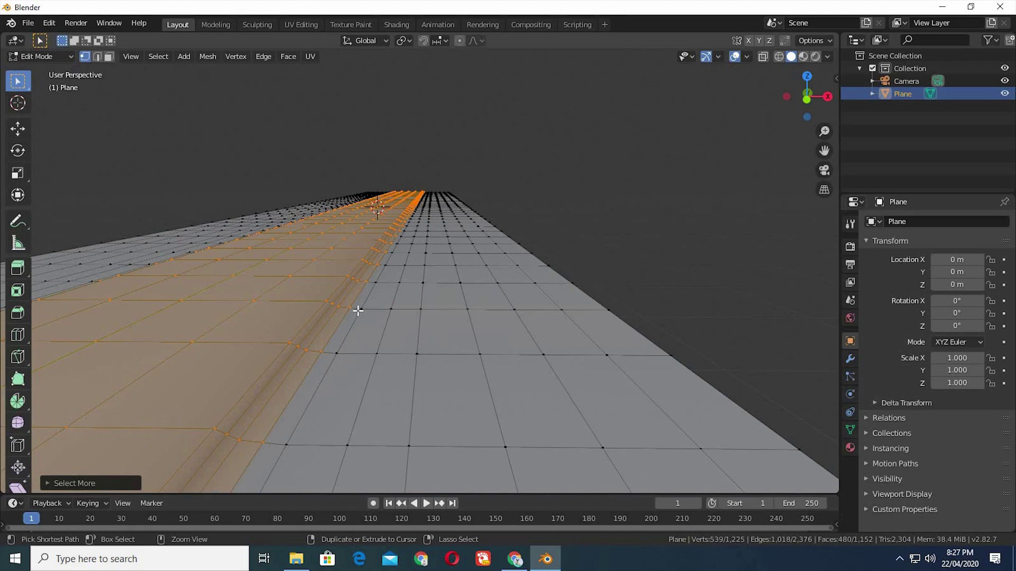
scroll(408, 321, down, 1)
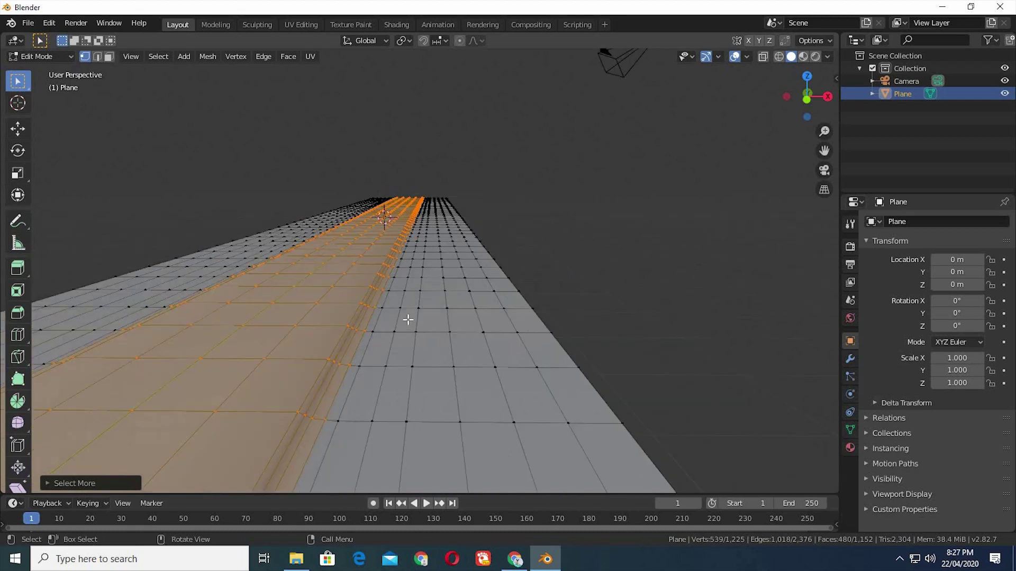
middle_drag(413, 320, 405, 312)
middle_drag(405, 310, 404, 309)
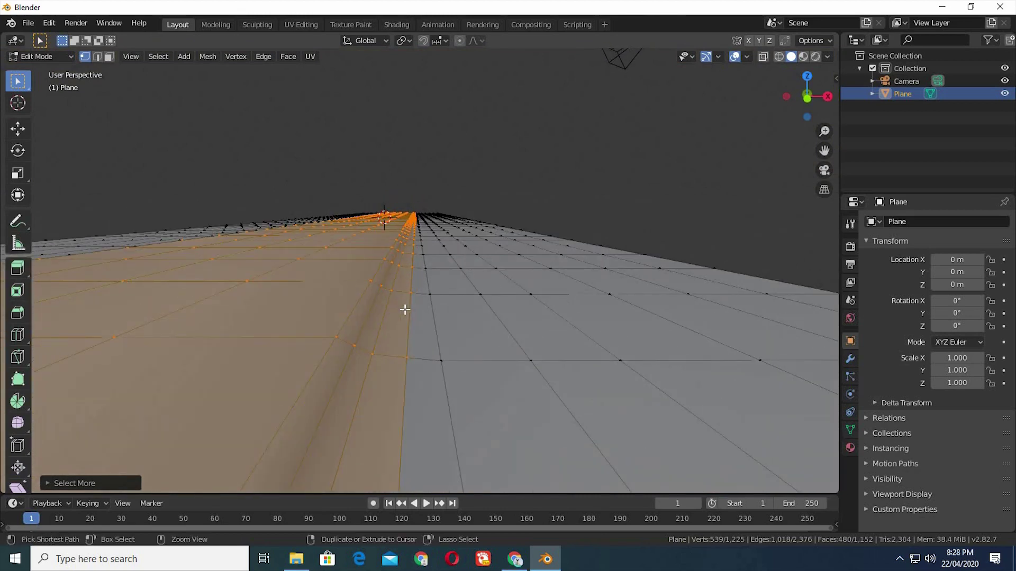
key(ctrl+KP_Subtract)
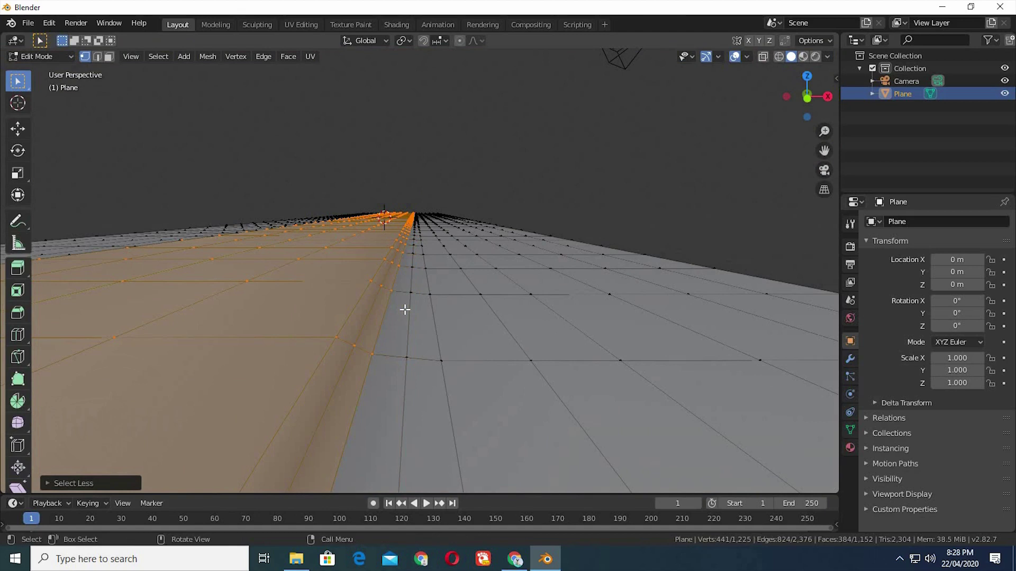
Step: Separate the selected road faces into their own object and return to Object Mode
key(p)
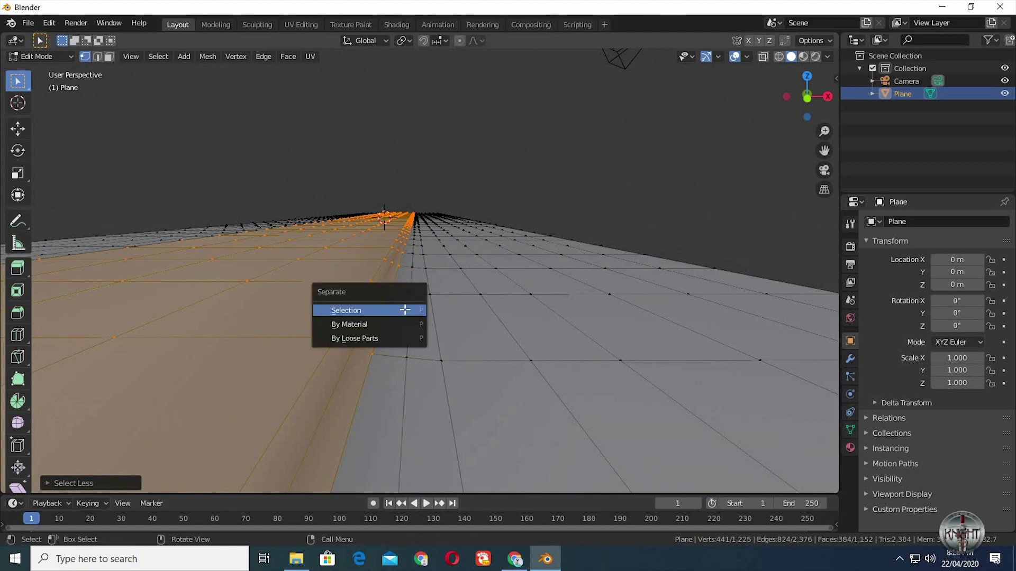
click(404, 310)
scroll(404, 315, down, 6)
middle_drag(399, 344, 408, 352)
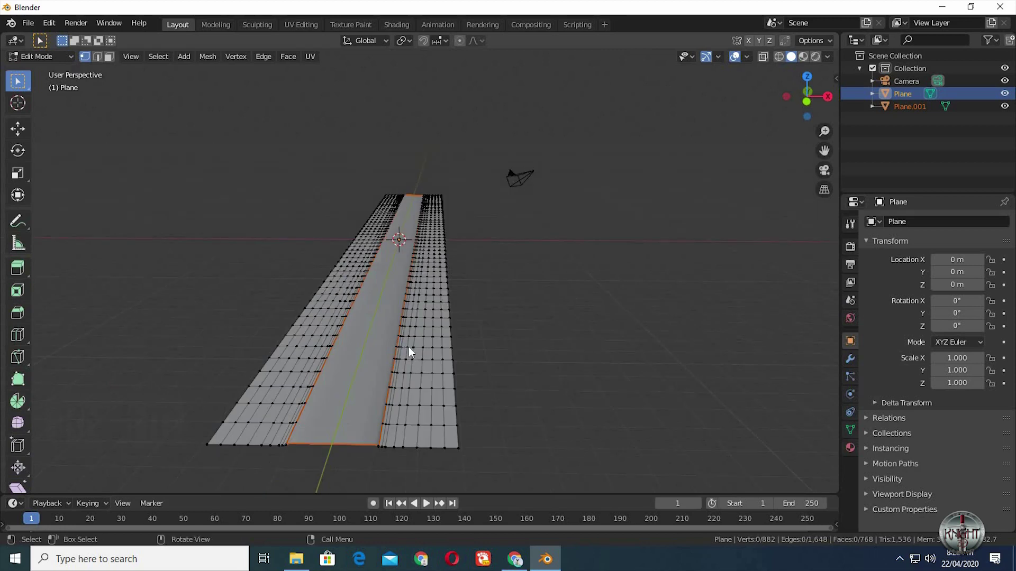
key(Tab)
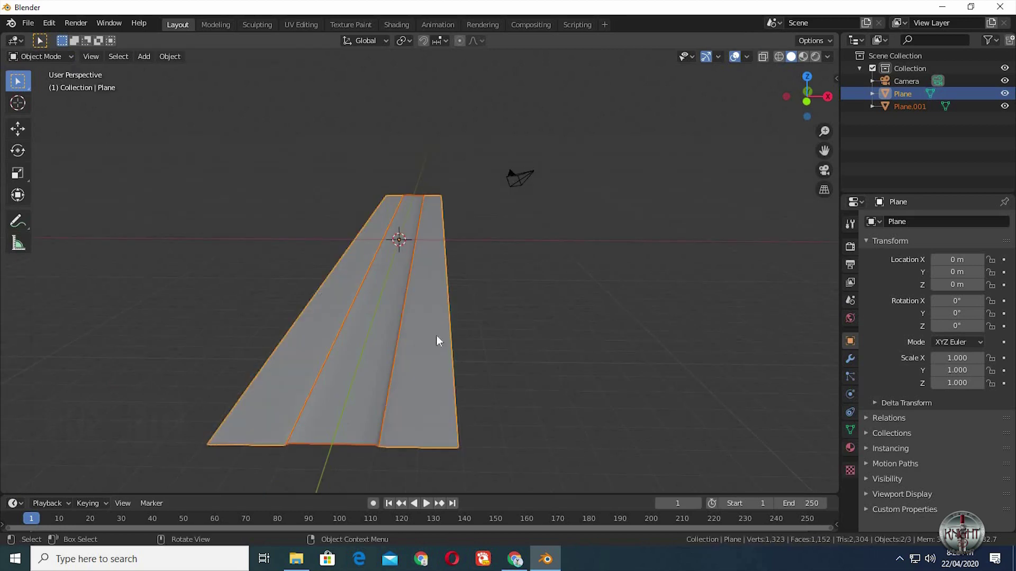
Step: Add a Subdivision Surface modifier to the side ground object
click(850, 359)
click(894, 222)
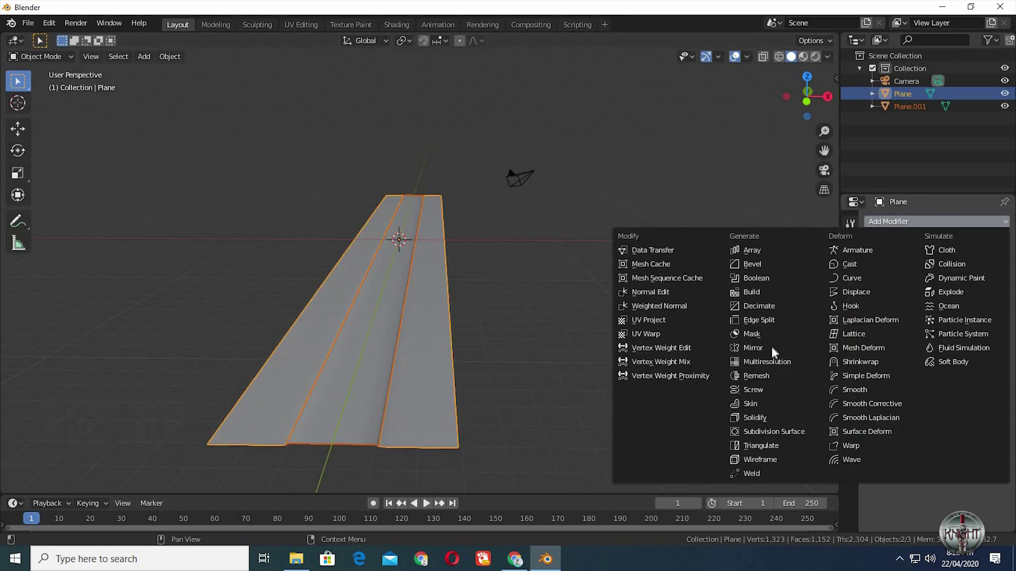
click(773, 431)
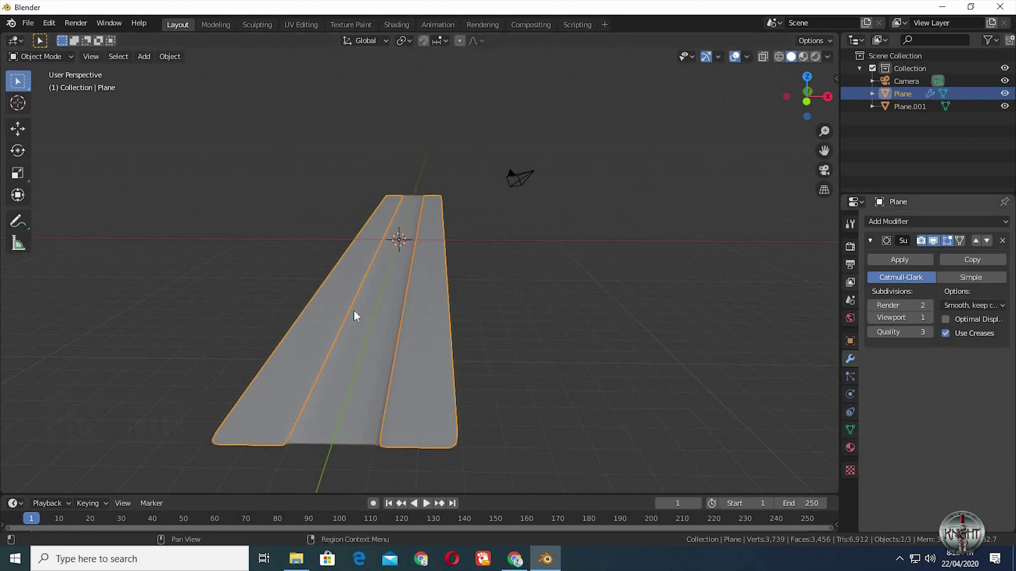
Step: Add a Subdivision Surface modifier to the separated road strip and clear the selection
click(399, 324)
click(895, 222)
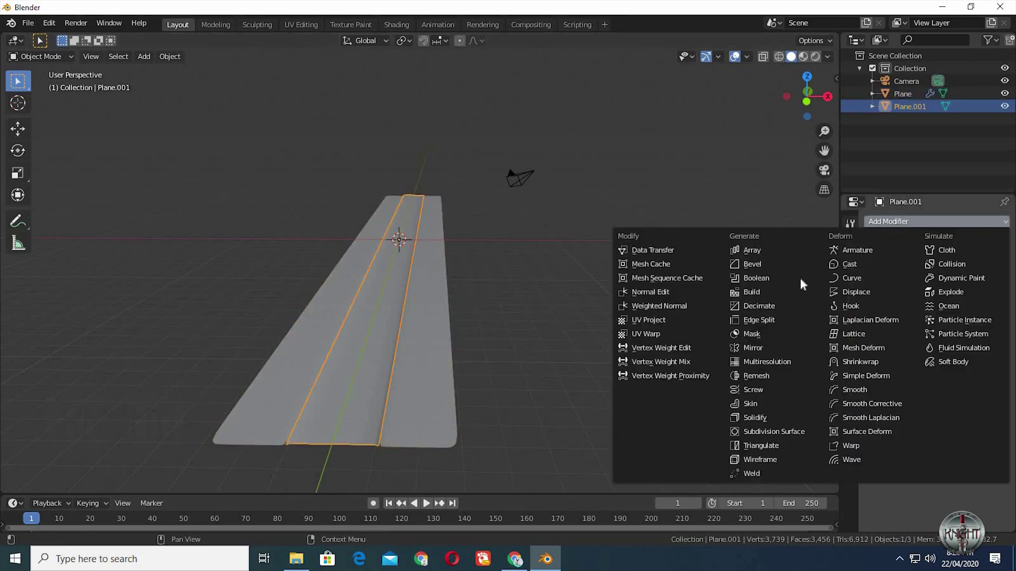
click(772, 431)
key(alt+a)
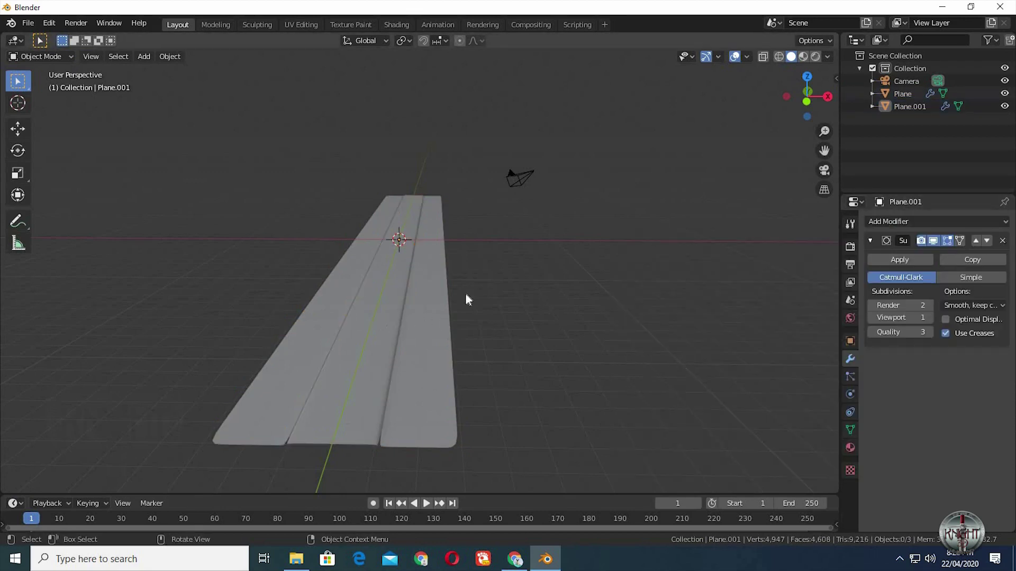
Step: Rename the separated central strip object as road
click(908, 108)
key(F2)
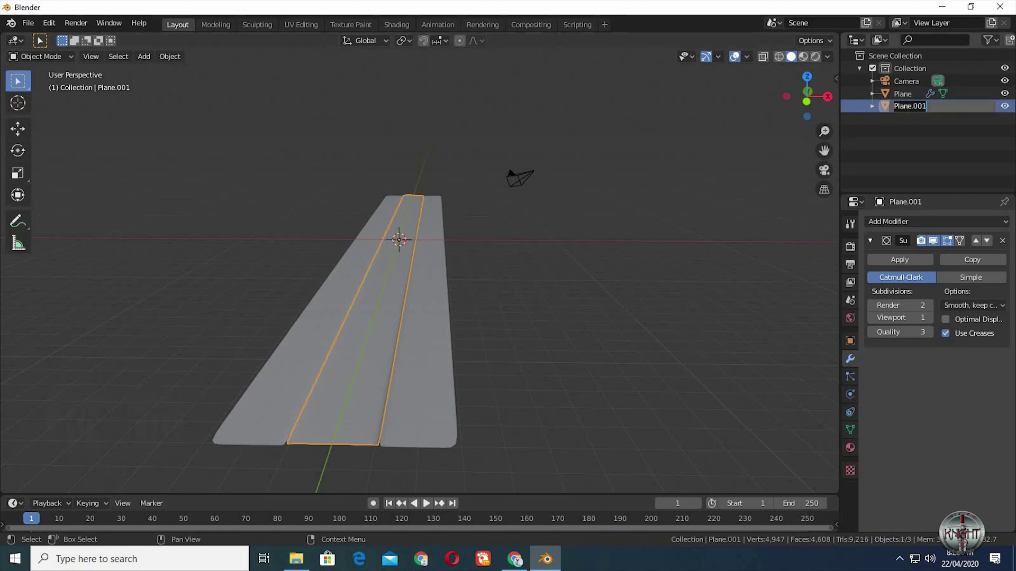
text(road)
key(Return)
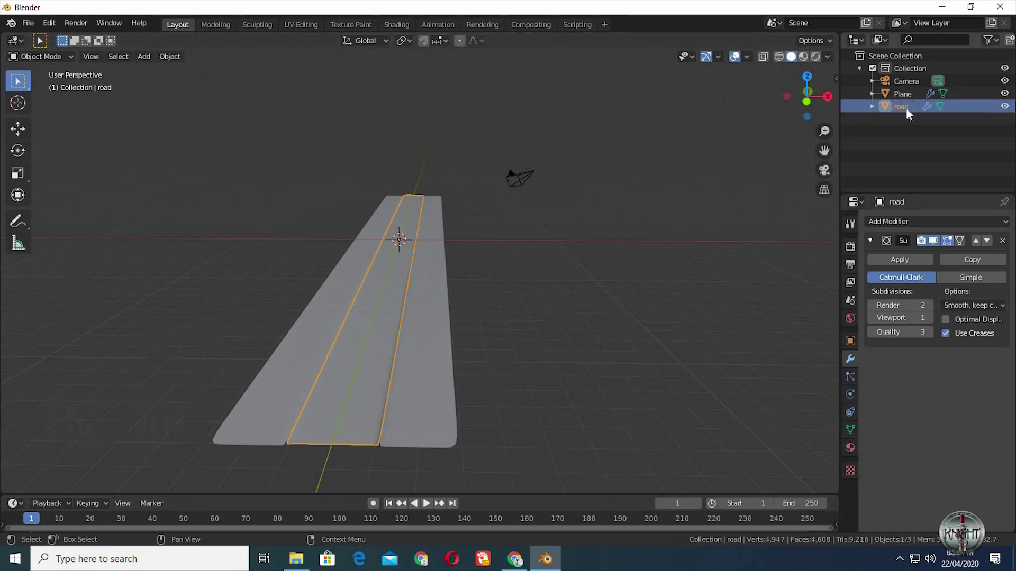
Step: Rename the side ground object as dirt path and collapse its modifier settings
click(902, 94)
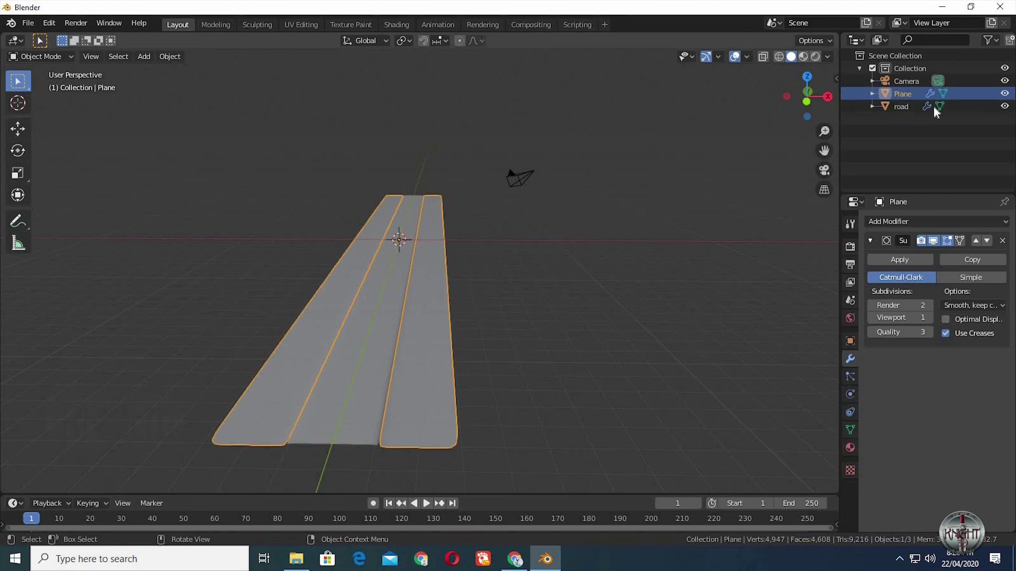
double_click(903, 93)
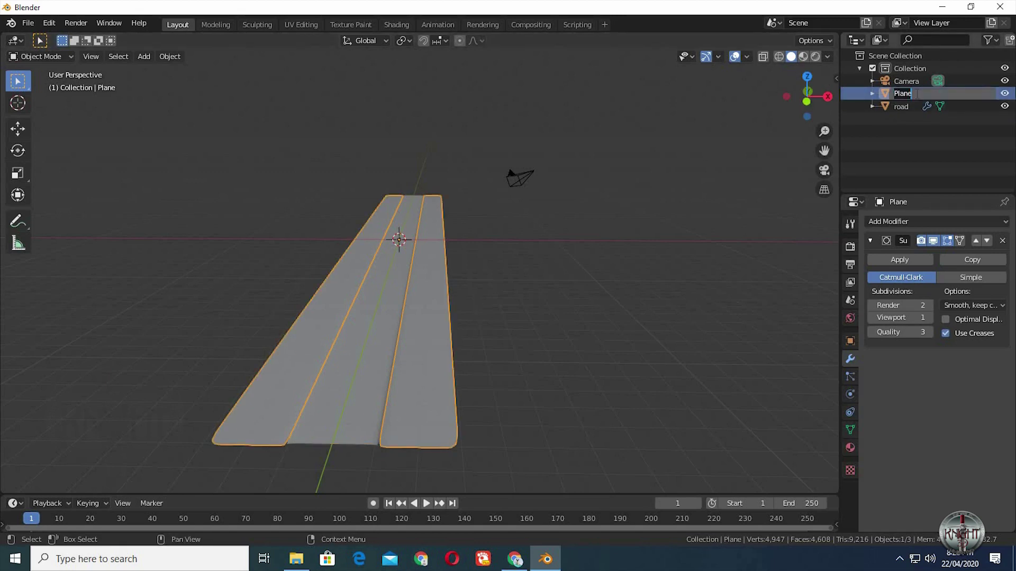
text(dirt path)
key(Return)
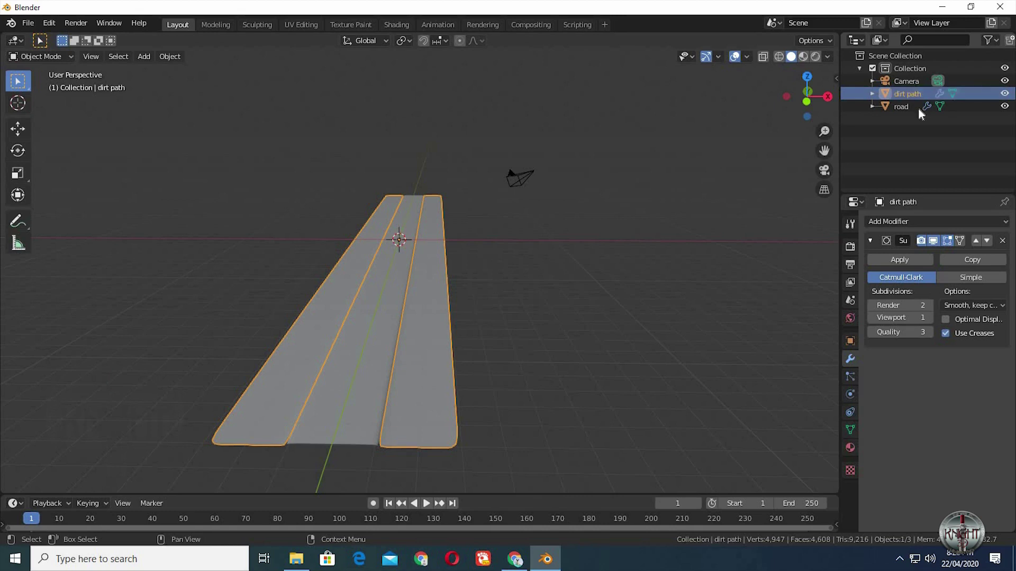
click(869, 240)
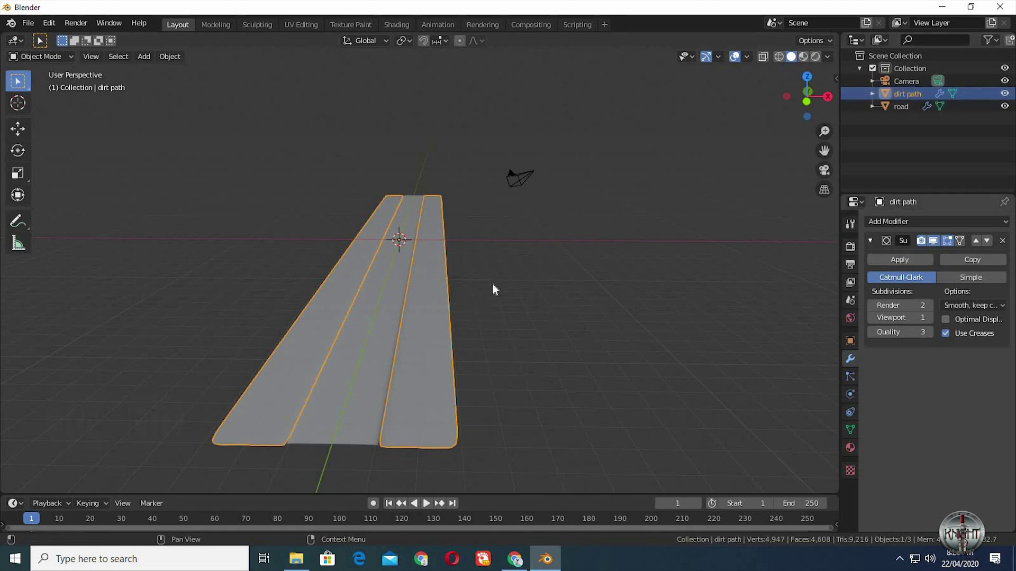
Step: Unwrap all faces of the road object in Edit Mode and return to Object Mode
click(372, 313)
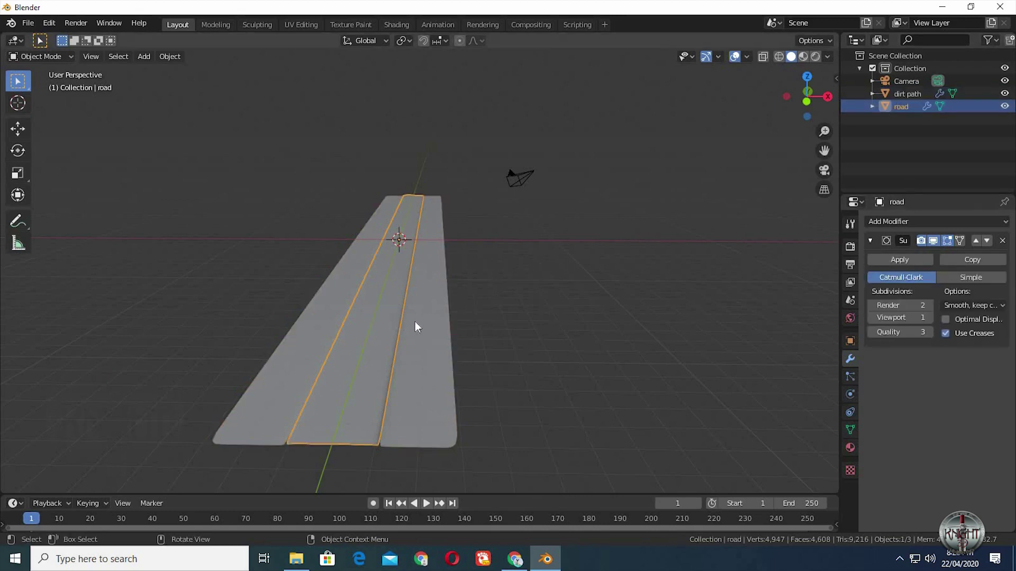
key(Tab)
key(a)
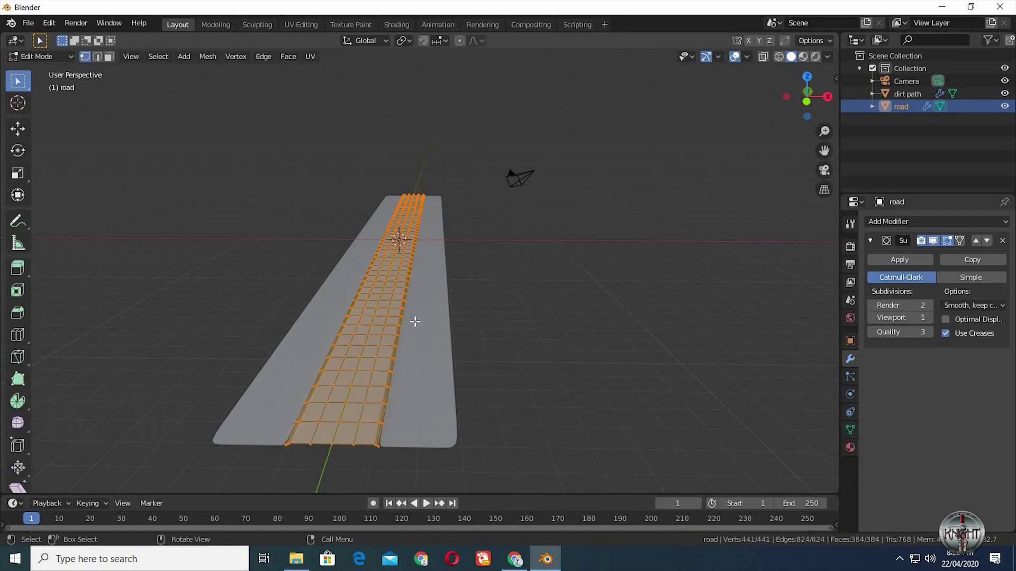
key(u)
click(415, 321)
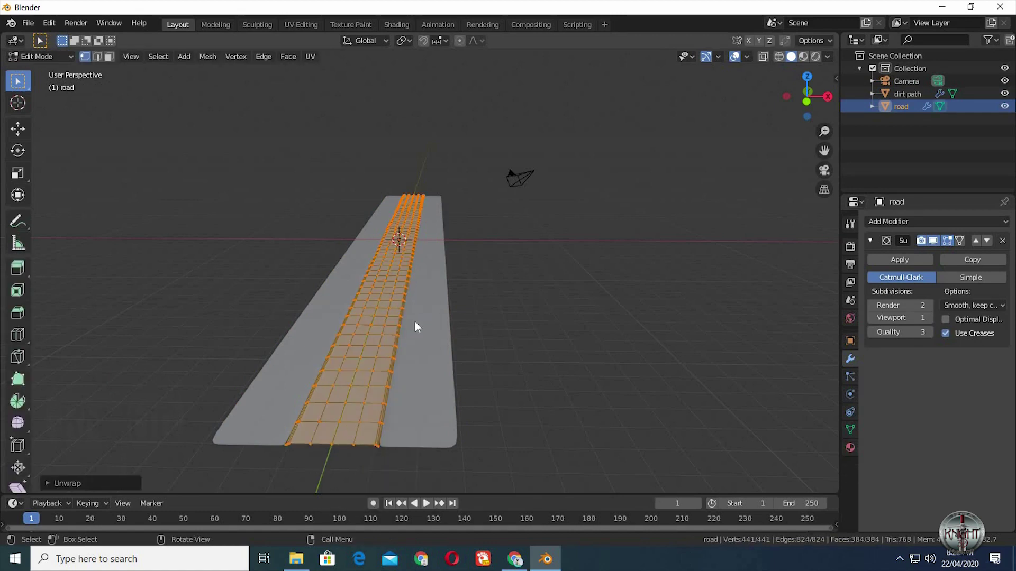
key(Tab)
Step: Select the dirt path object, unwrap all of its faces in Edit Mode, and return to Object Mode
click(414, 321)
key(Tab)
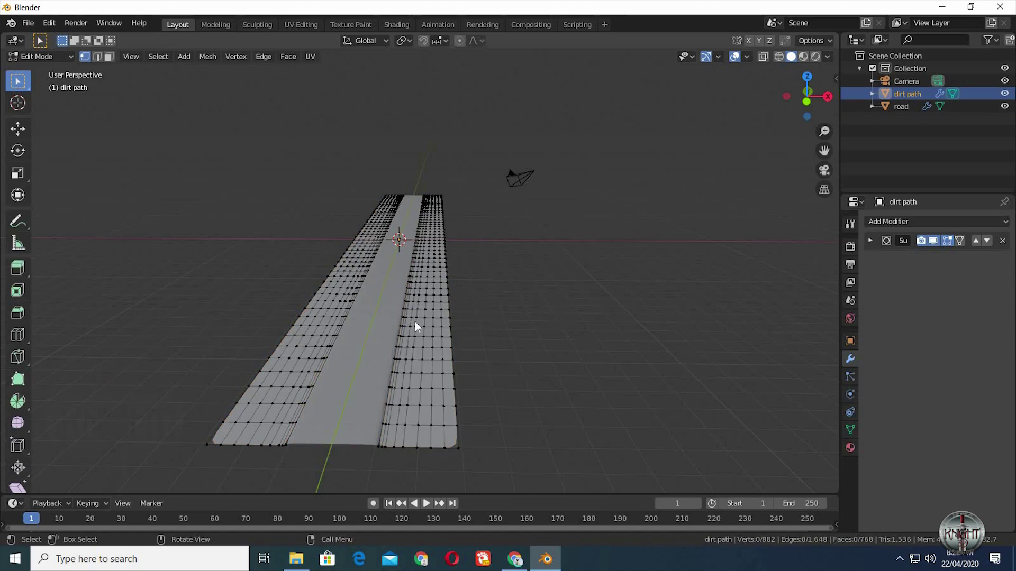
key(u)
key(Escape)
right_click(431, 316)
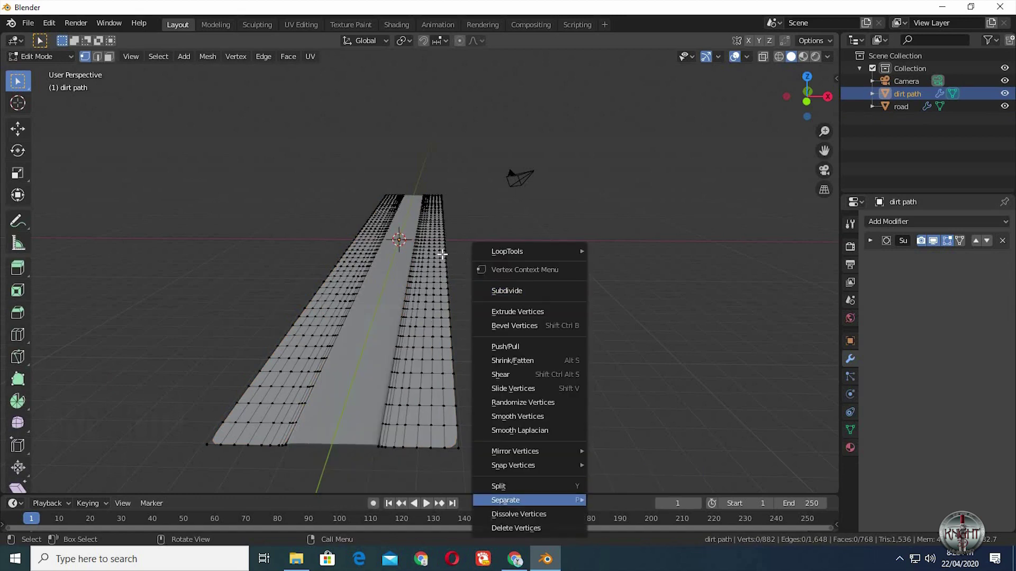
key(Escape)
key(a)
key(u)
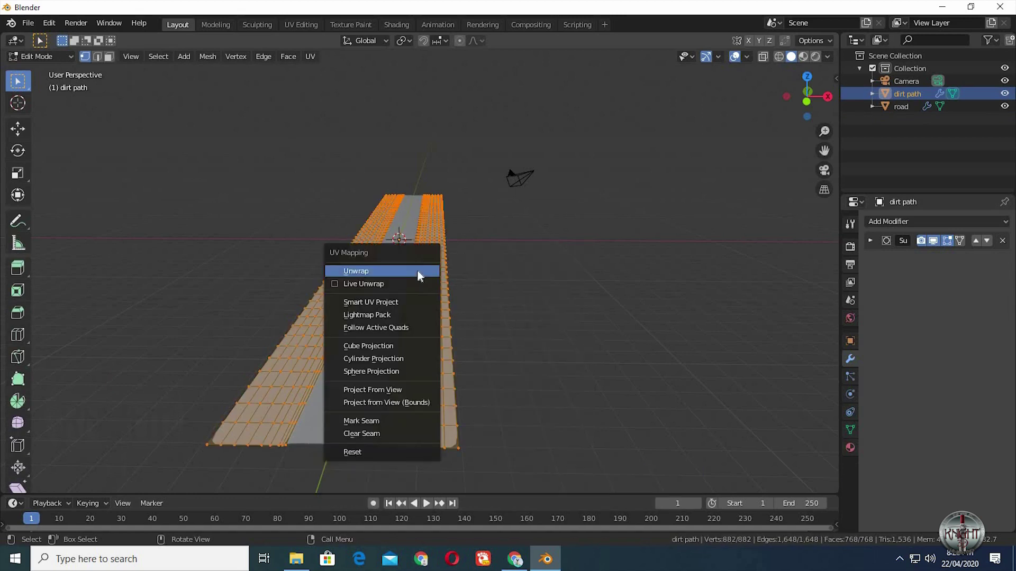
key(Return)
key(Tab)
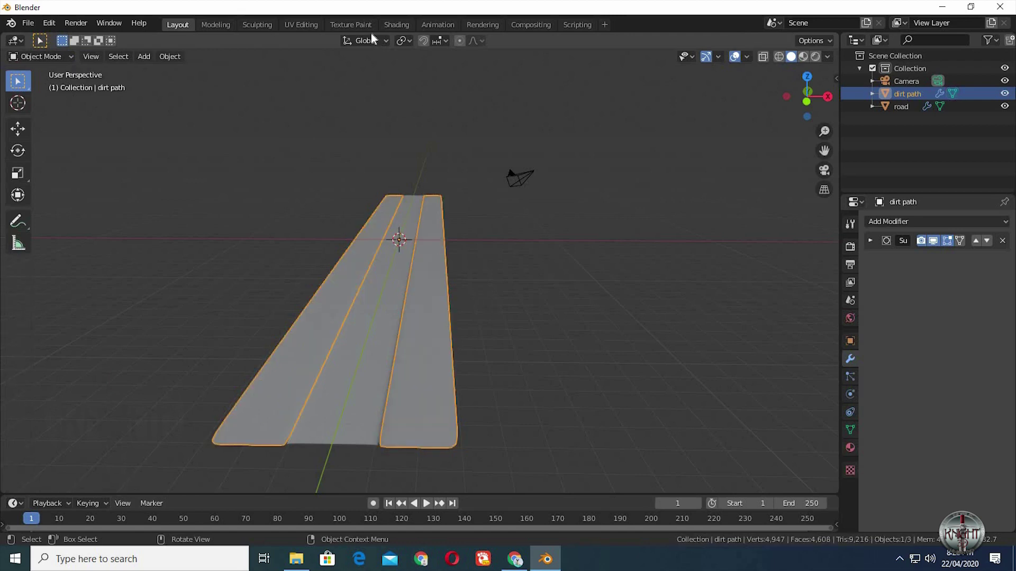
Step: In the Shading workspace, create a new material for the road and enlarge the node editor, moving its nodes aside to make room
click(397, 25)
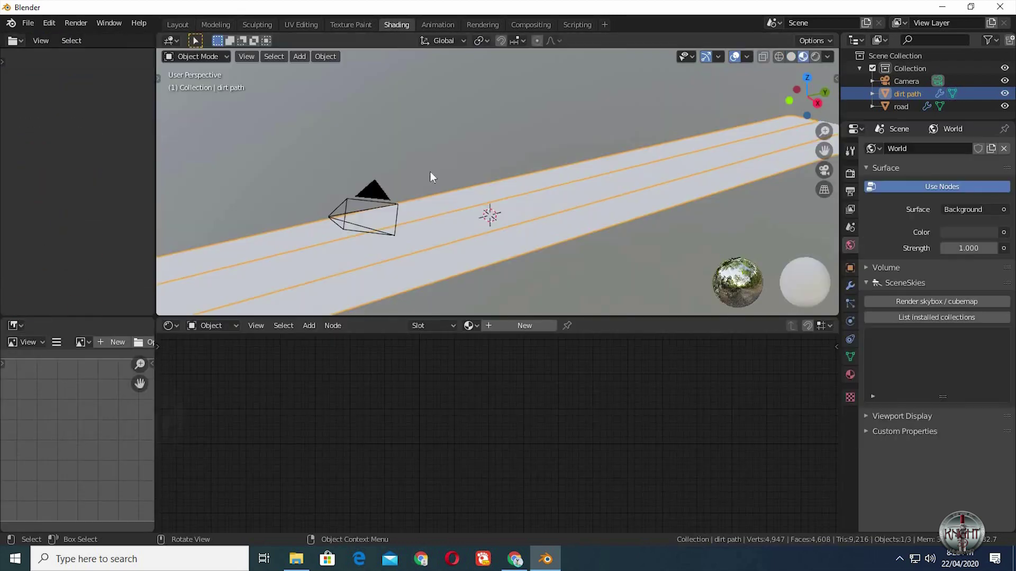
click(481, 305)
click(518, 325)
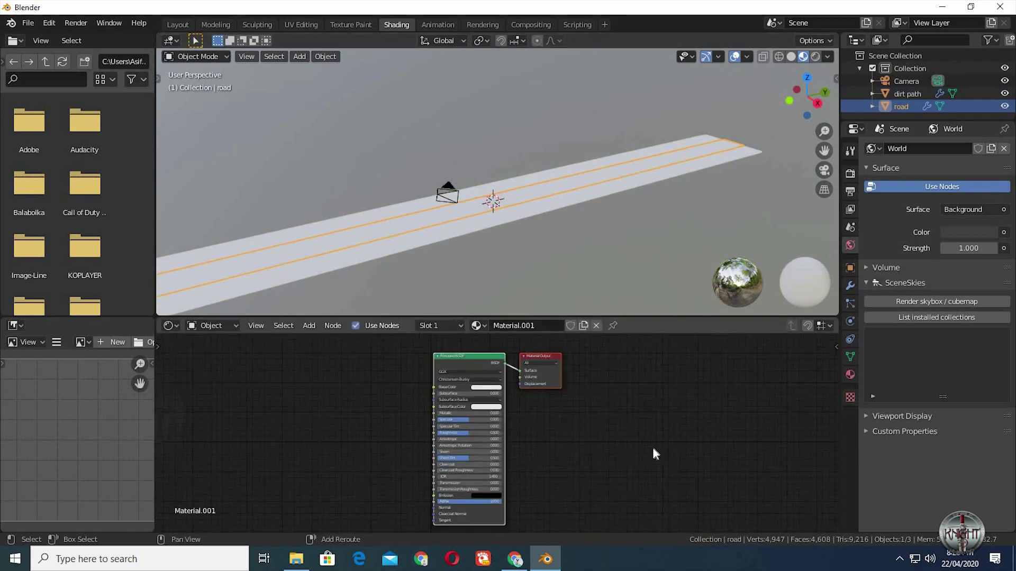
middle_drag(660, 446, 751, 495)
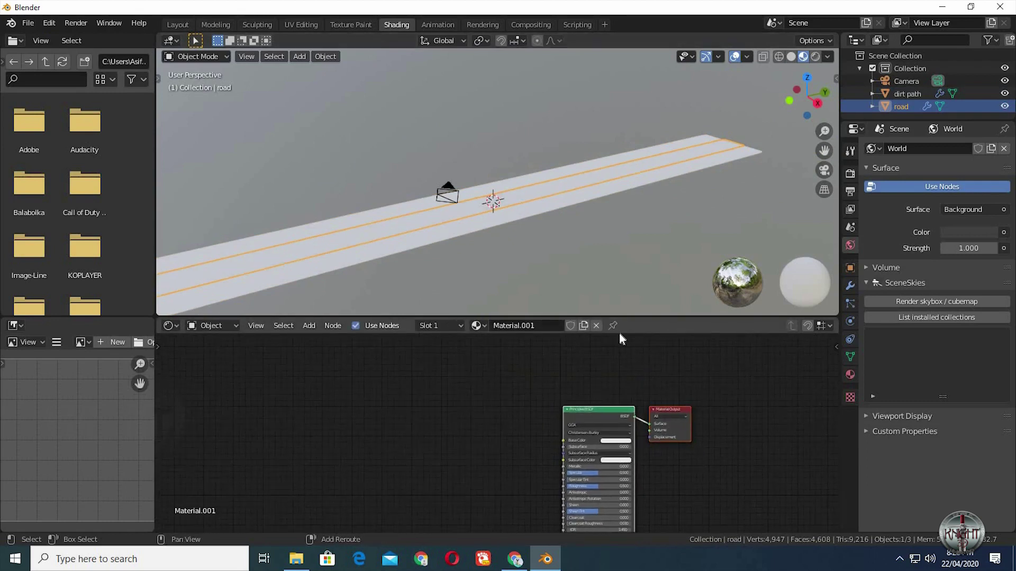
drag(628, 287, 624, 228)
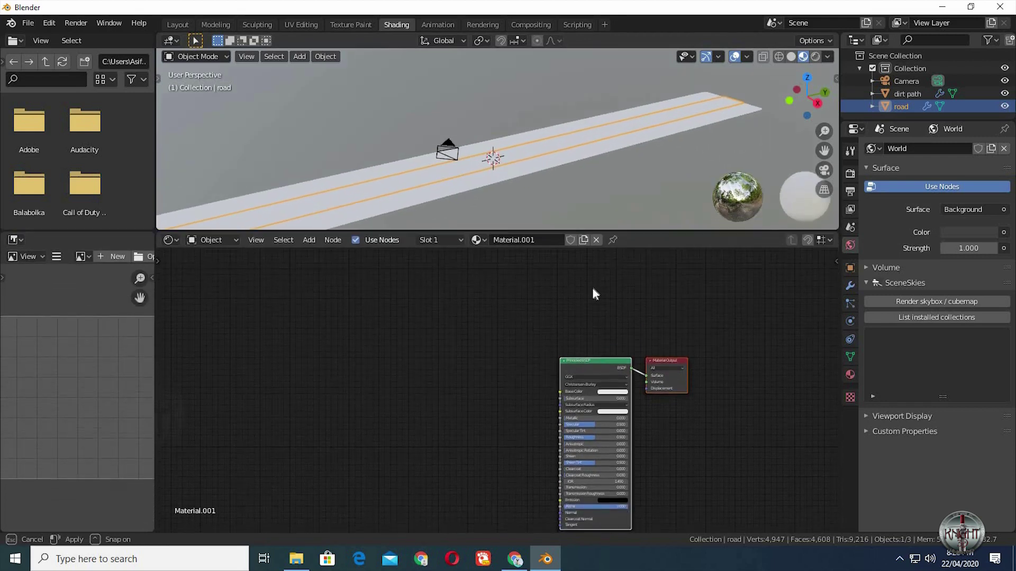
drag(590, 360, 610, 315)
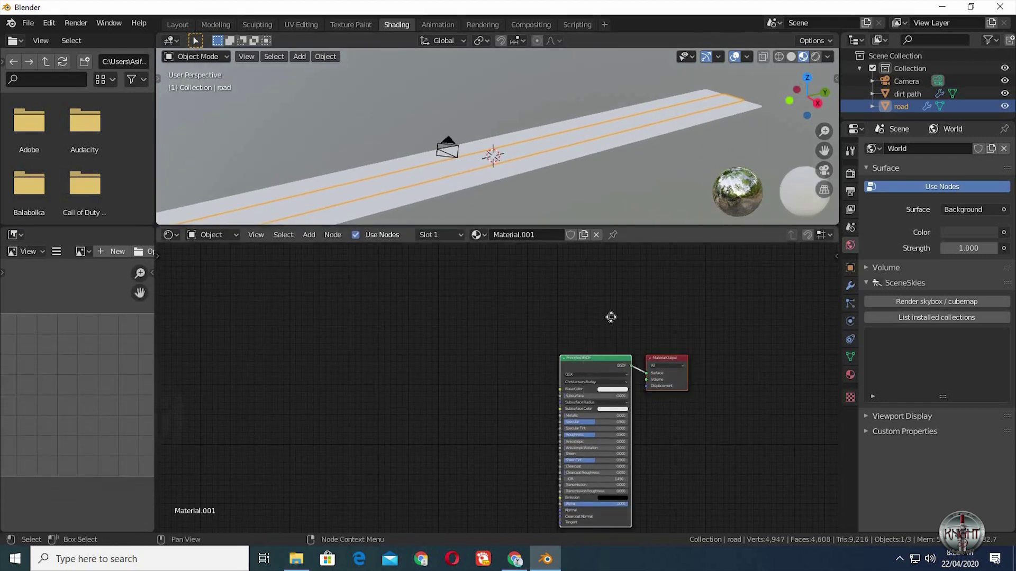
click(445, 336)
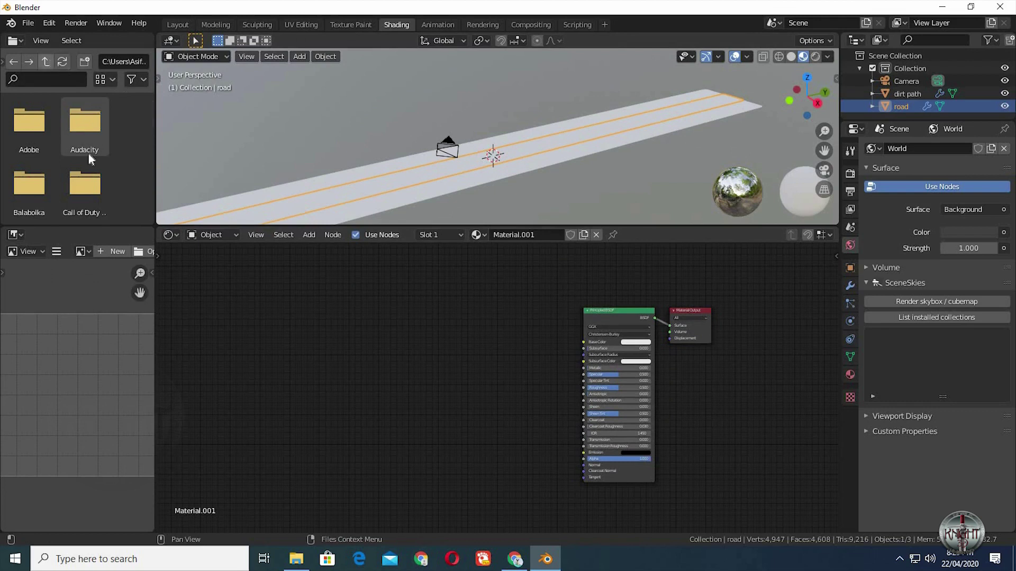
Step: Browse to the 3K folder inside the Textures, CityStreetRoad and REGULAR folders
key(BackSpace)
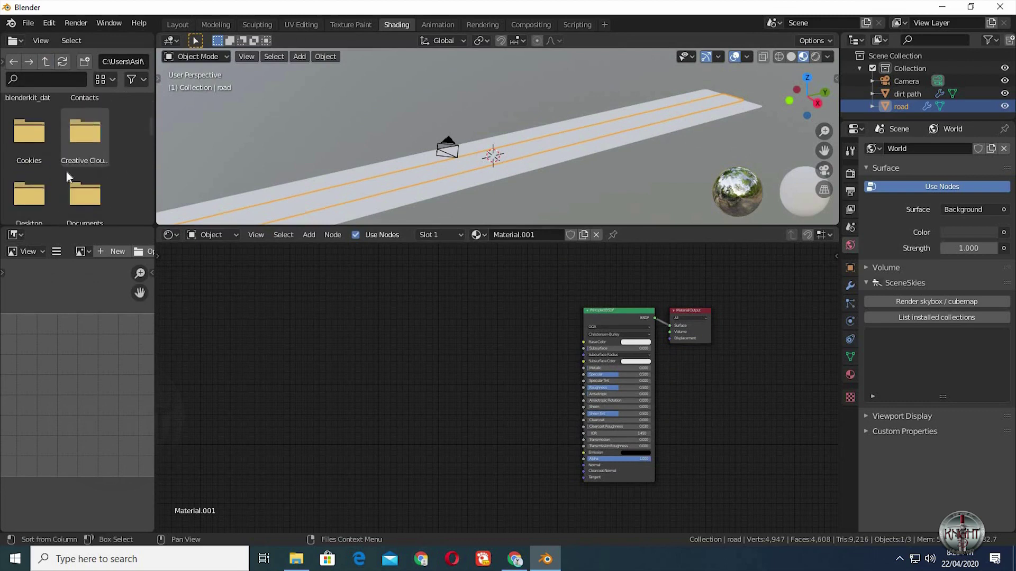
scroll(66, 172, down, 5)
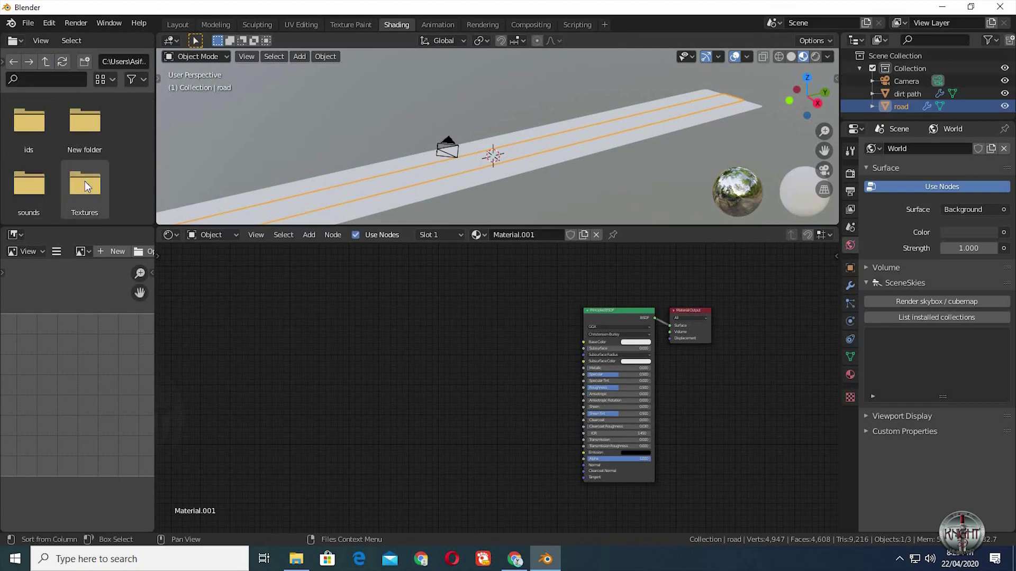
double_click(84, 181)
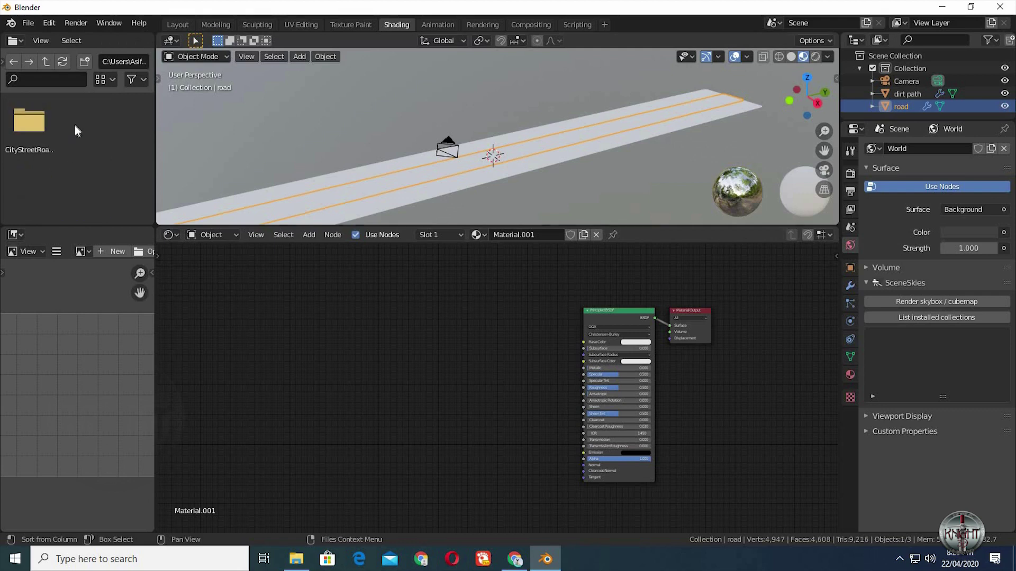
double_click(34, 132)
double_click(75, 129)
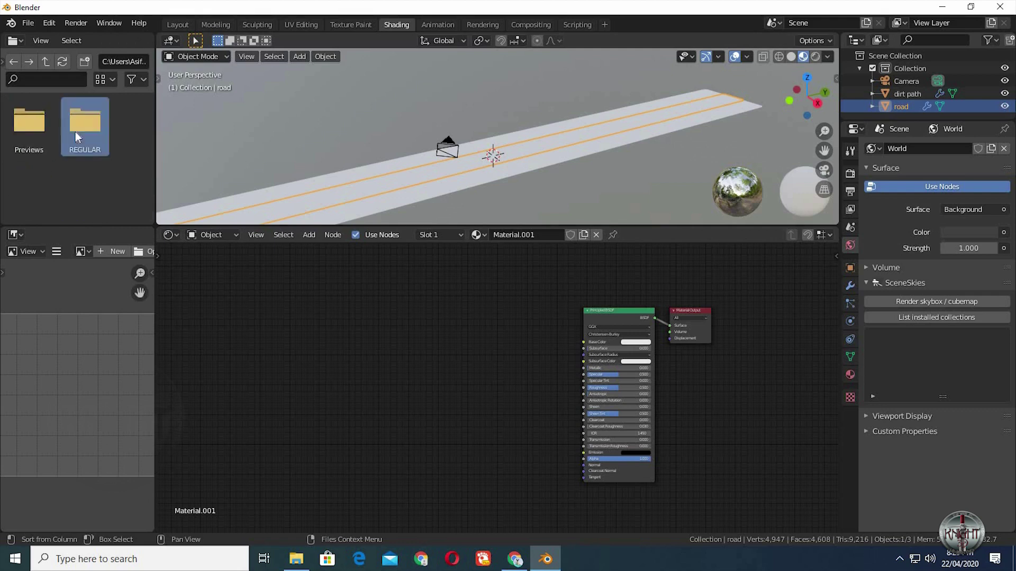
double_click(38, 136)
Step: Display the texture files as a horizontal list and widen the file browser until the full file names fit
click(103, 79)
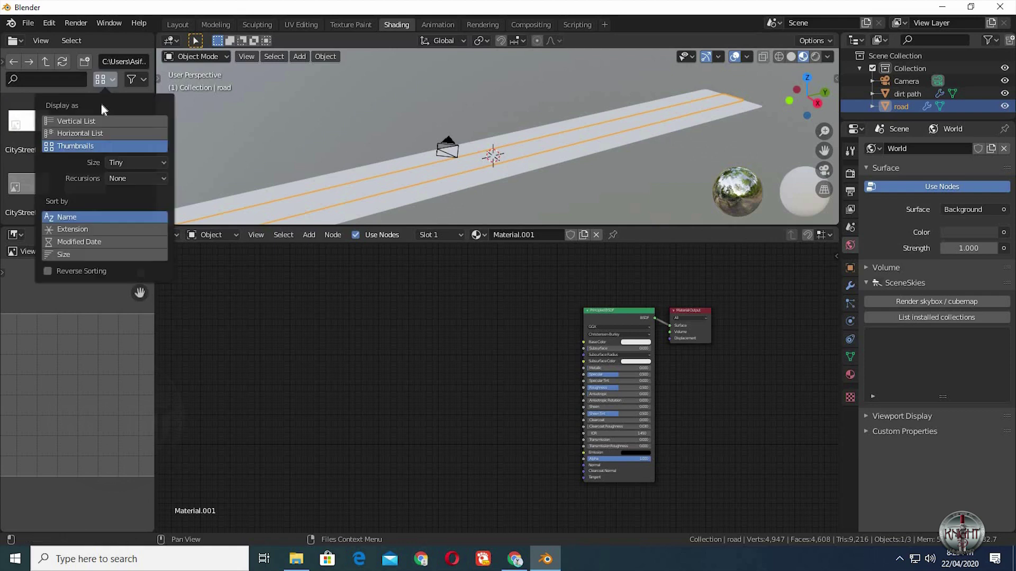
click(95, 133)
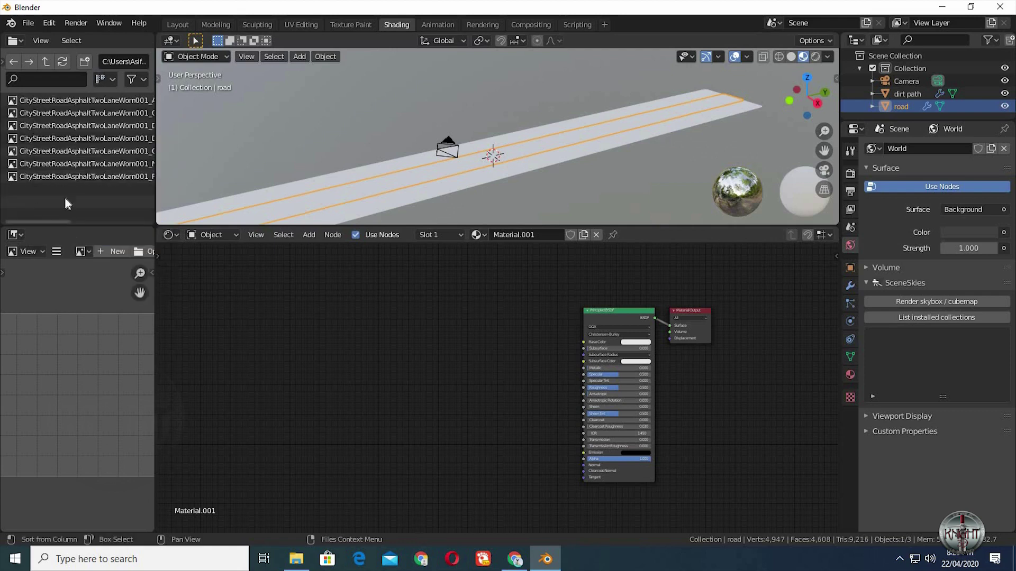
drag(154, 188, 202, 188)
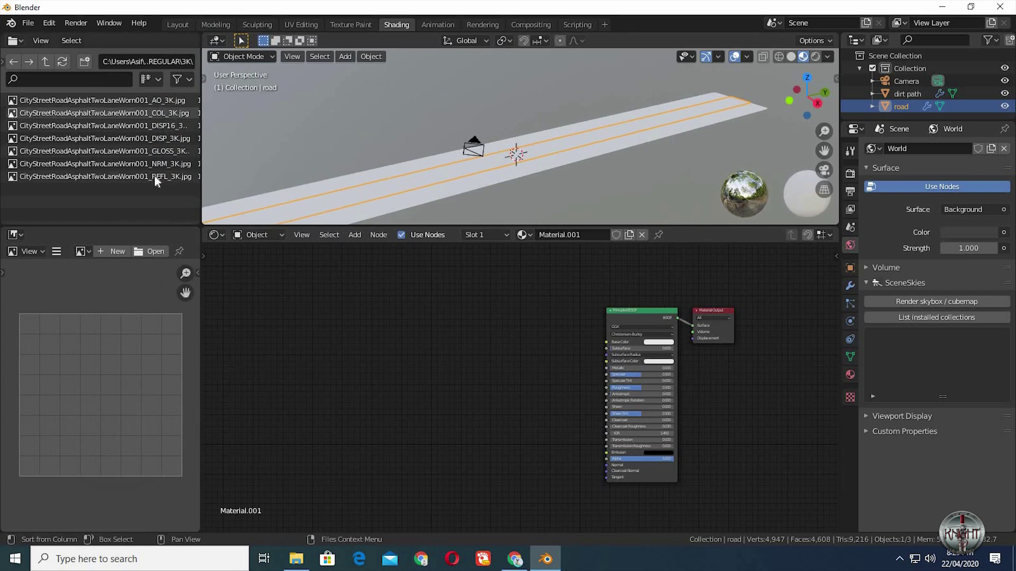
Step: Add CityStreetRoadAsphaltTwoLaneWorn001_COL_3K.jpg as an image texture node and connect its Color output to the Principled BSDF's Base Color
drag(84, 112, 607, 342)
click(481, 320)
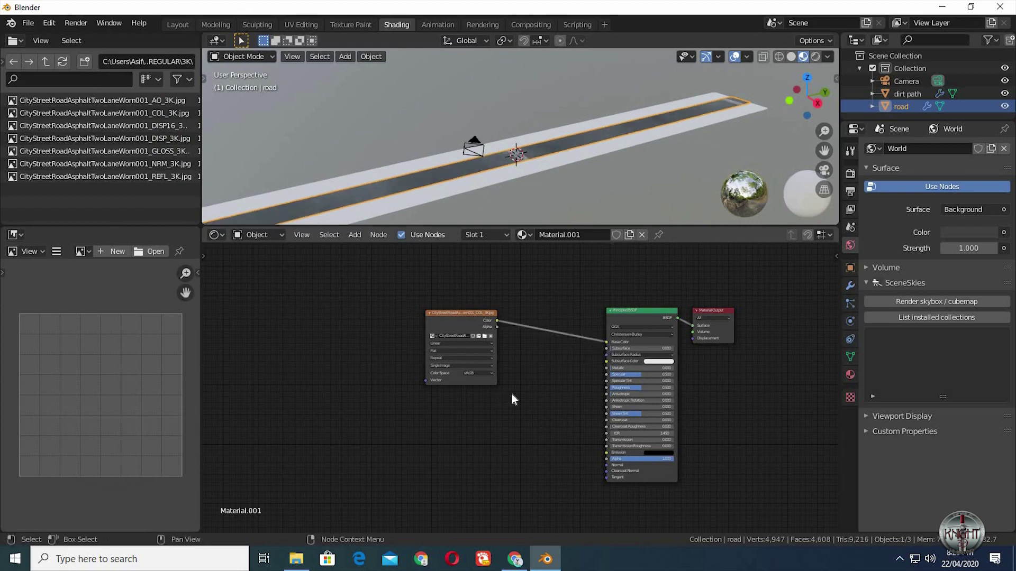
drag(469, 316, 477, 321)
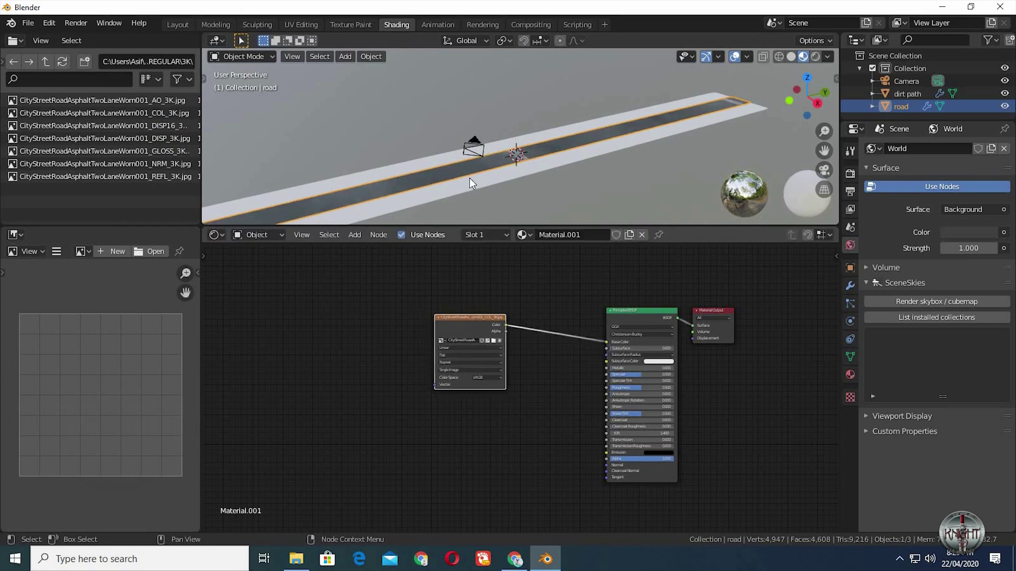
Step: In the UV Editing workspace, select all of the road's UVs and rotate them 90 degrees
click(312, 23)
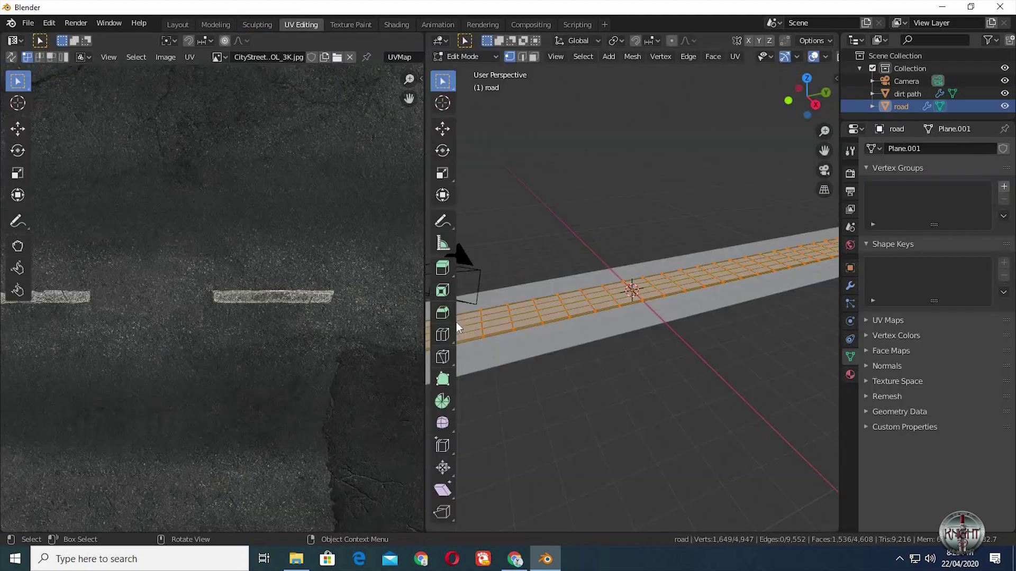
scroll(307, 332, down, 3)
scroll(303, 335, down, 3)
scroll(132, 331, up, 2)
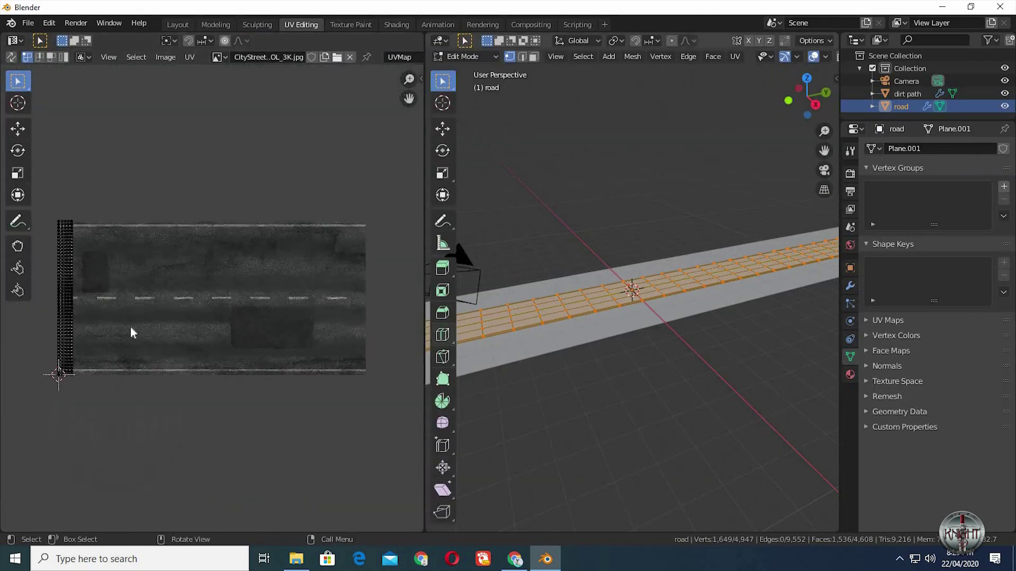
key(a)
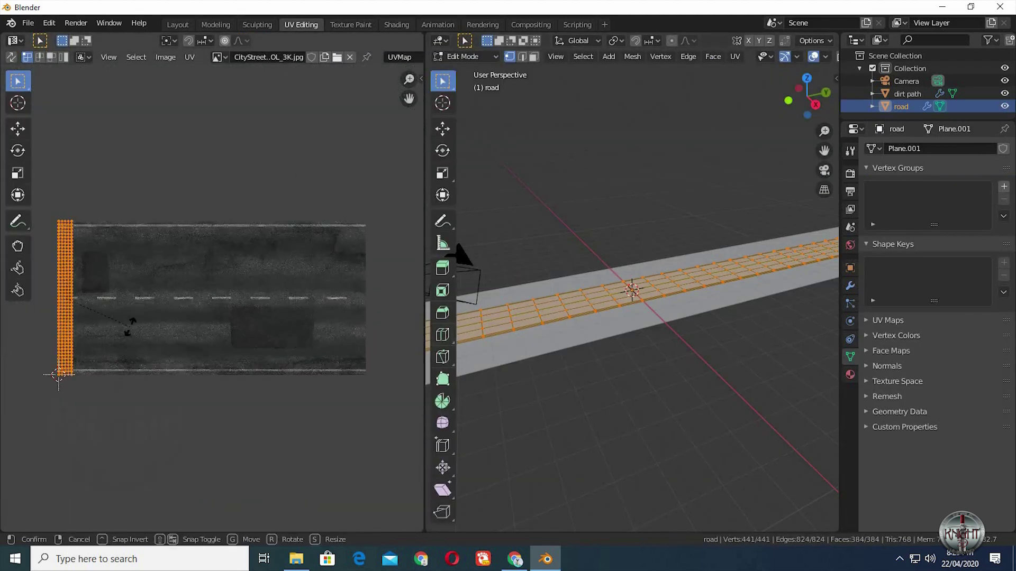
text(r90)
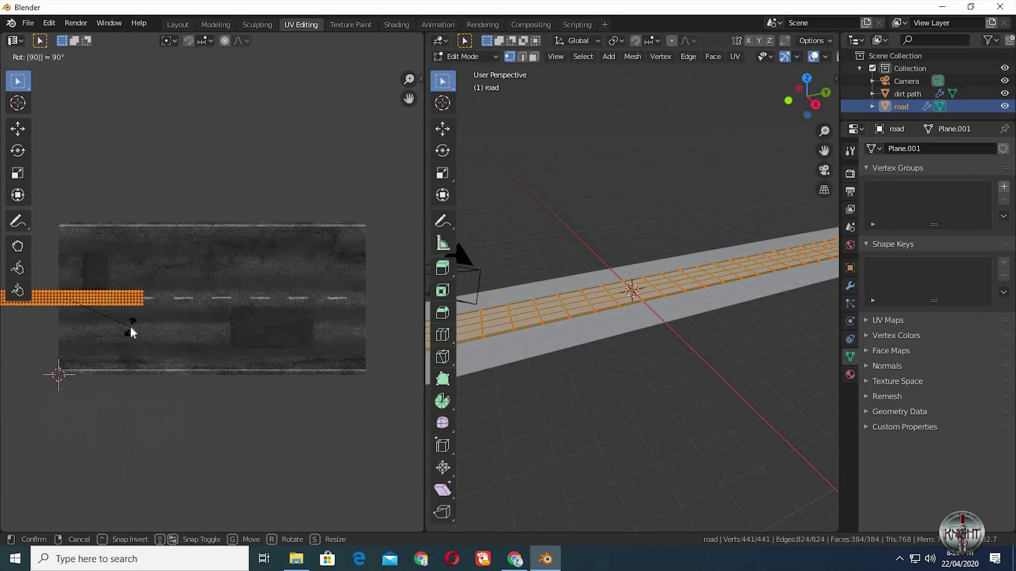
key(Return)
Step: Move the rotated UVs onto the asphalt image and scale them up until they roughly span its height
key(g)
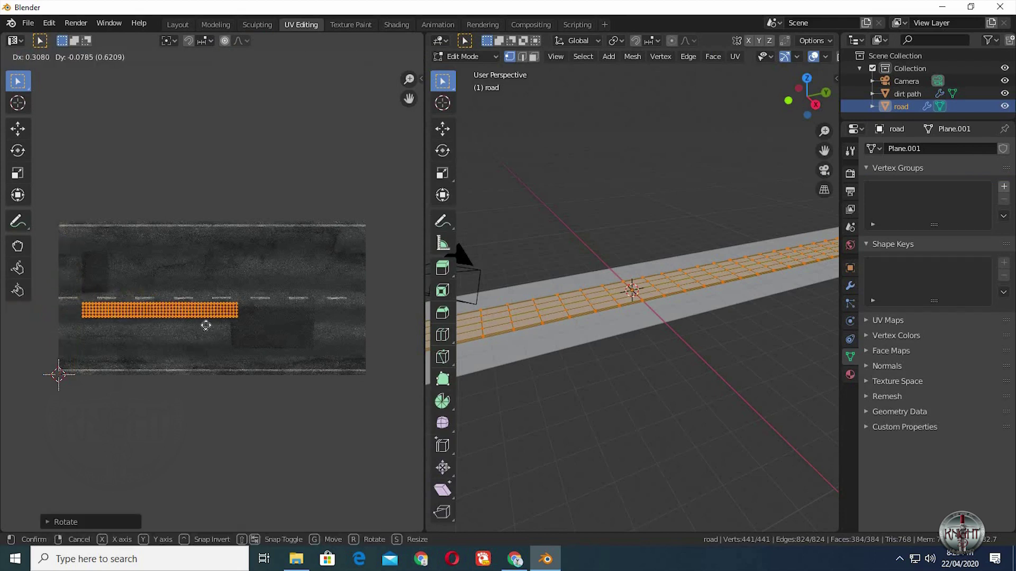
click(225, 368)
key(s)
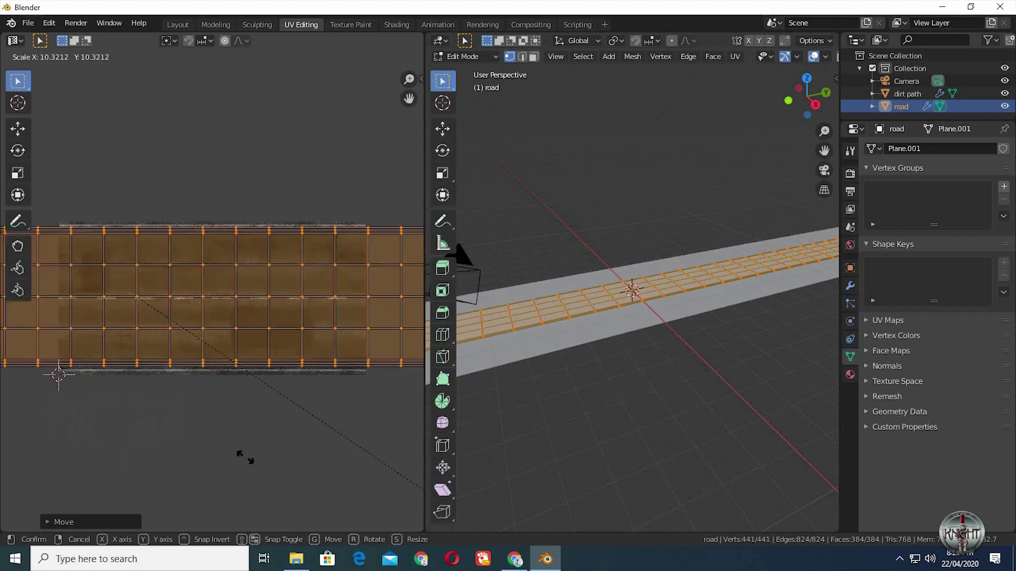
click(301, 505)
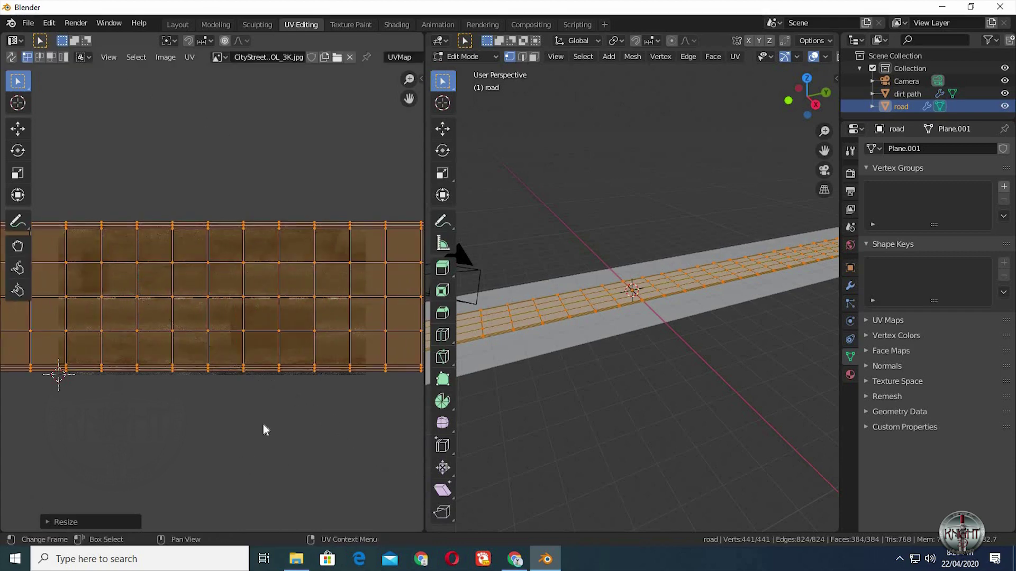
Step: Align the start of the road UVs with the asphalt image's edge and fine-tune their scale to cover its full height
scroll(261, 421, up, 3)
key(g)
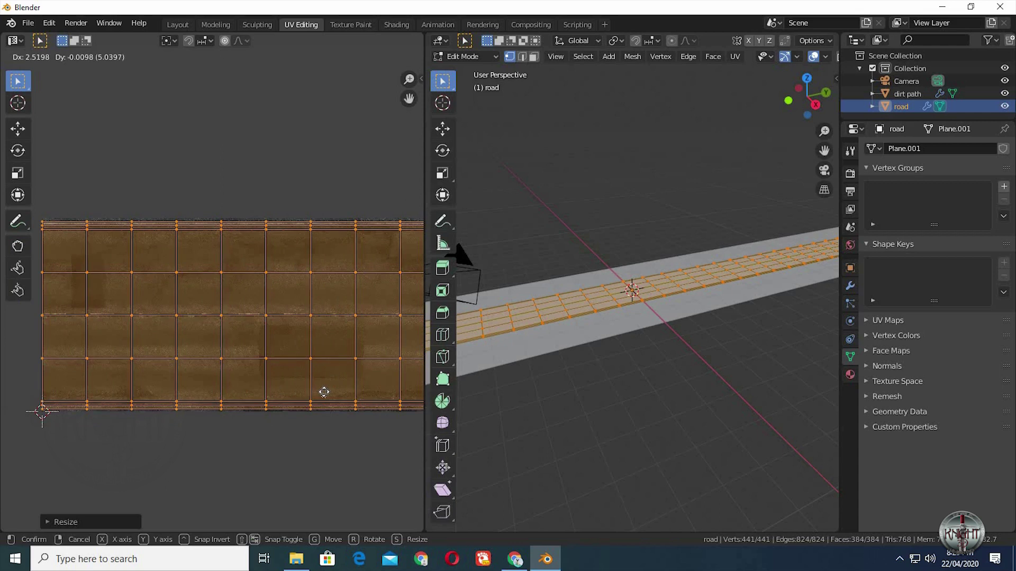
click(325, 397)
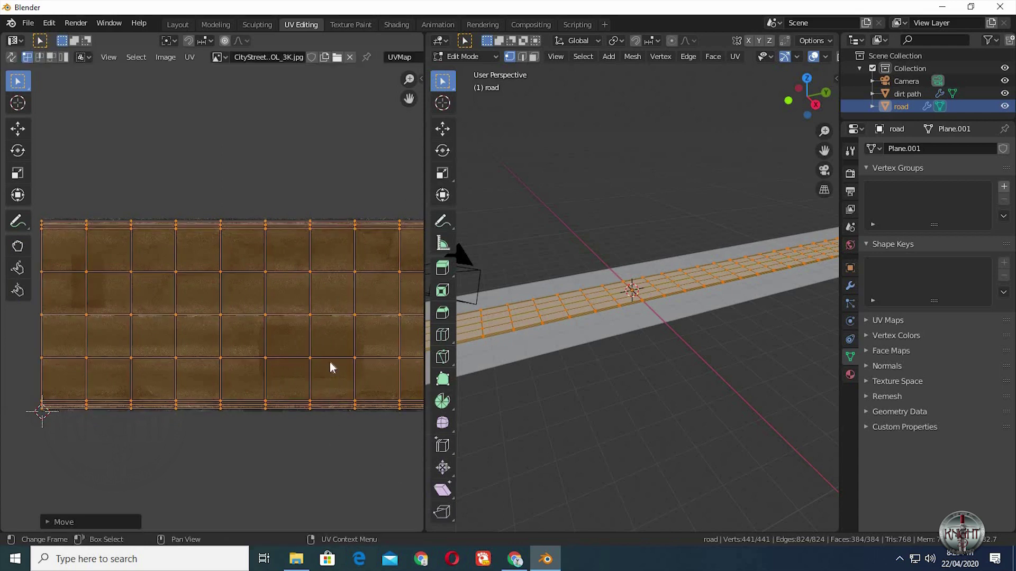
key(s)
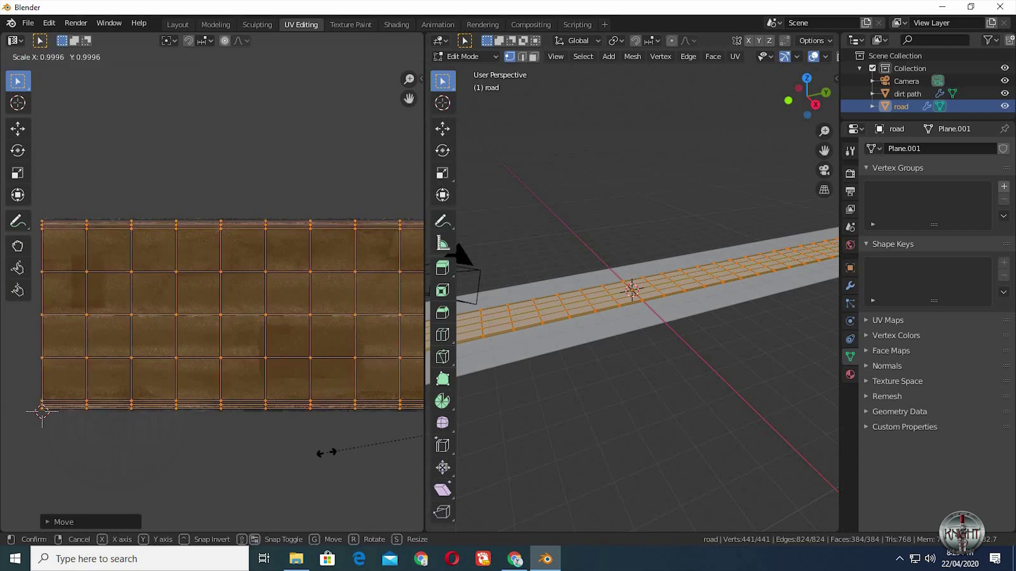
click(319, 453)
key(g)
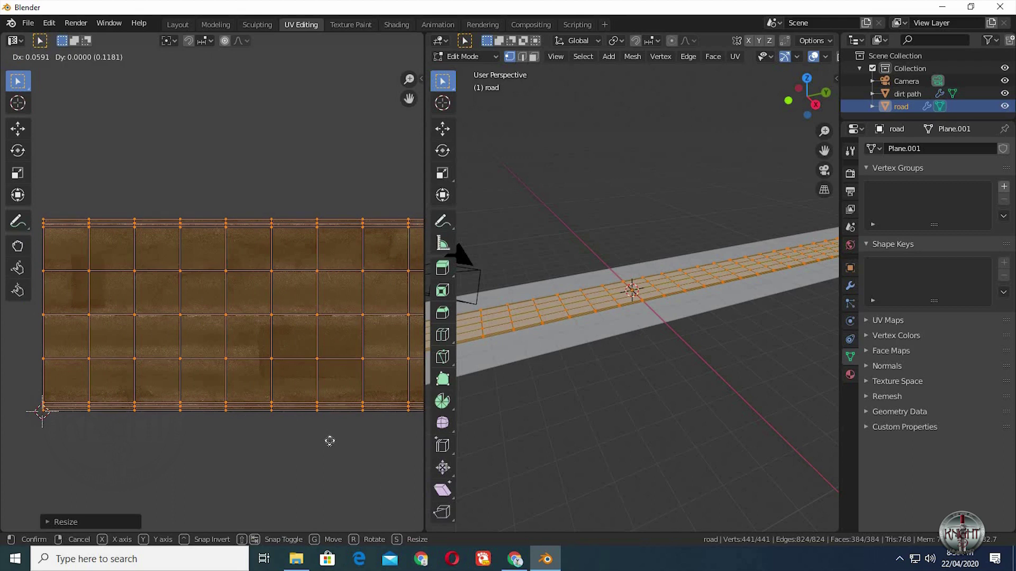
click(335, 454)
Step: Stretch the road UVs along X by a factor of about 1.6
scroll(338, 455, down, 8)
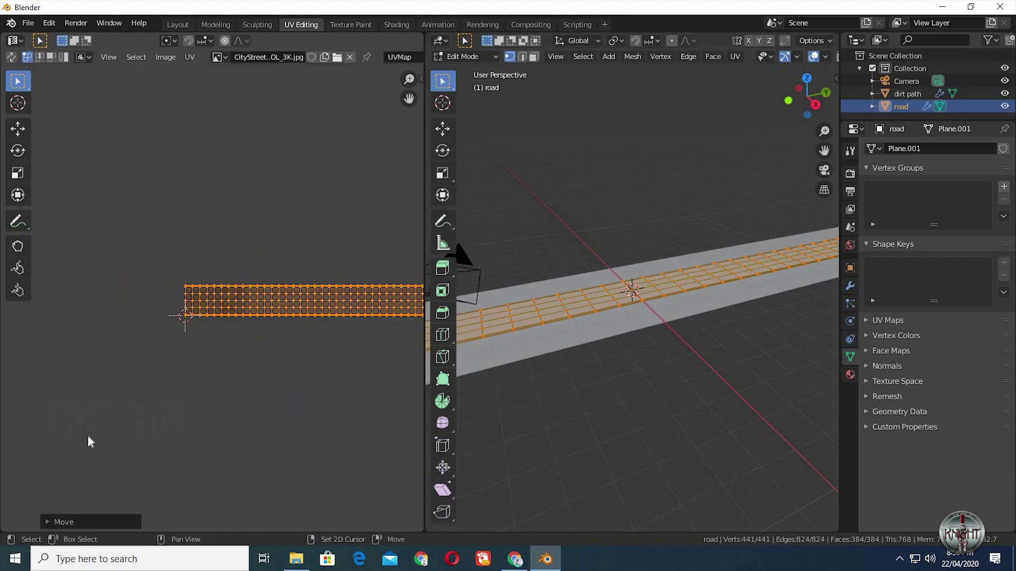
scroll(248, 384, down, 4)
ctrl+scroll(206, 374, down, 2)
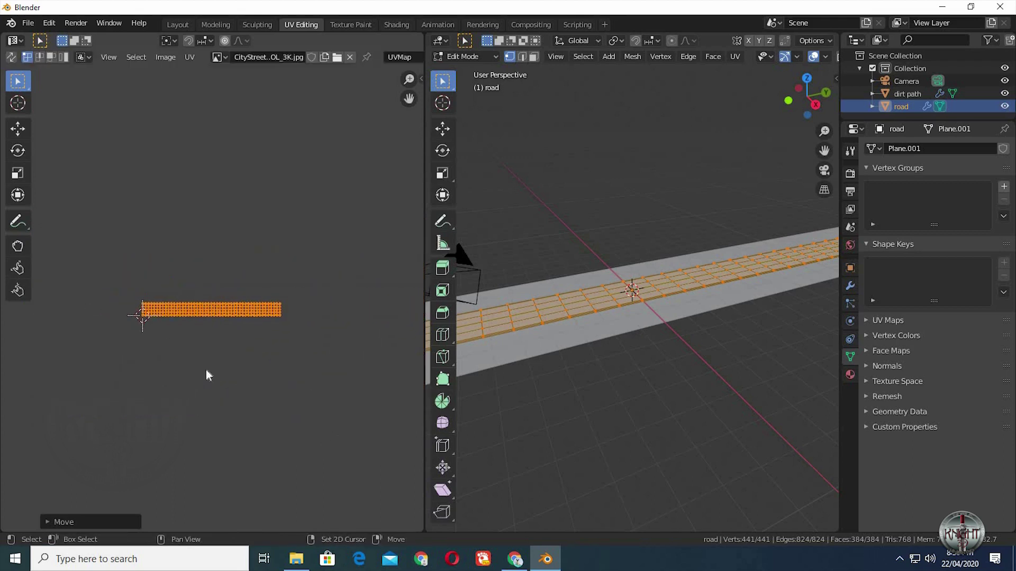
key(s)
key(x)
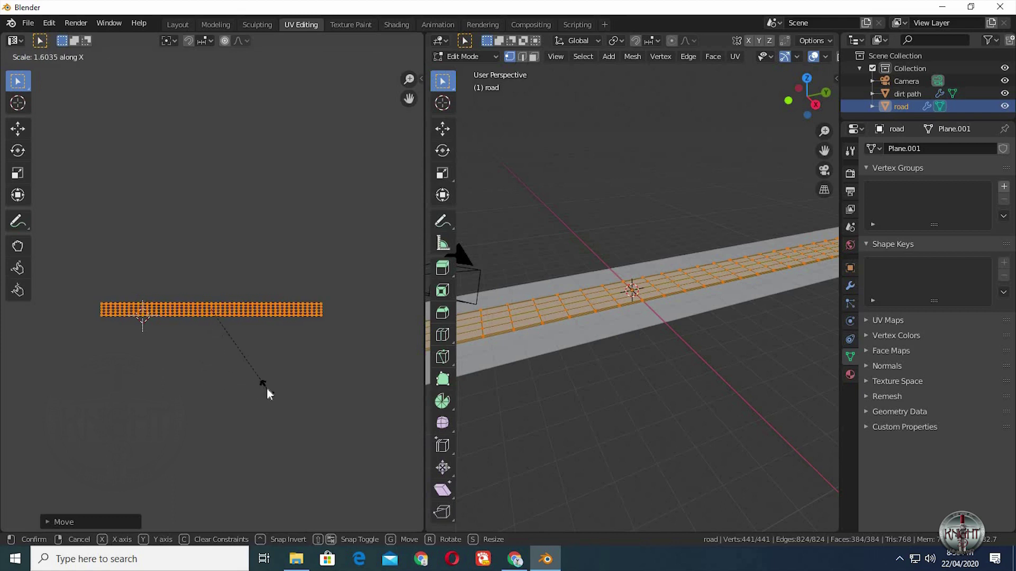
click(265, 389)
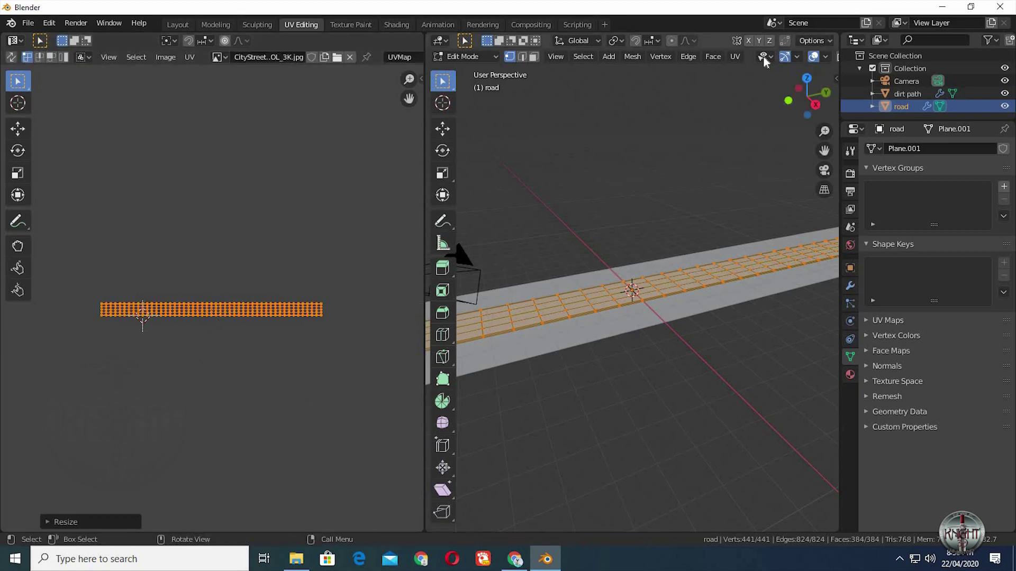
Step: Show the 3D view in Material Preview, look along the road and scale its UVs along X by about 0.95
scroll(763, 56, down, 3)
click(804, 56)
mouse_move(694, 370)
middle_down()
mouse_move(795, 342)
mouse_move(688, 353)
middle_up()
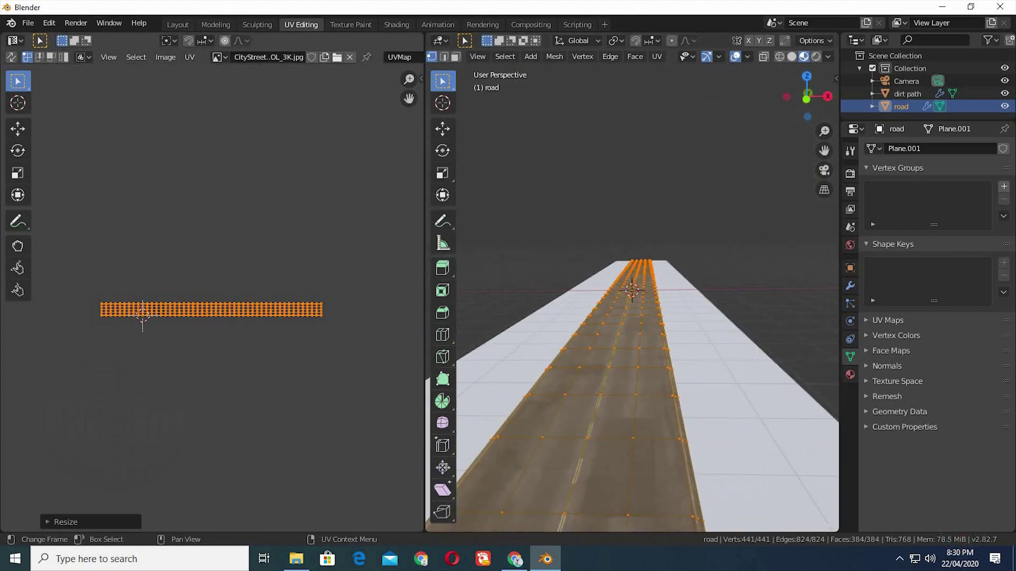
key(s)
key(x)
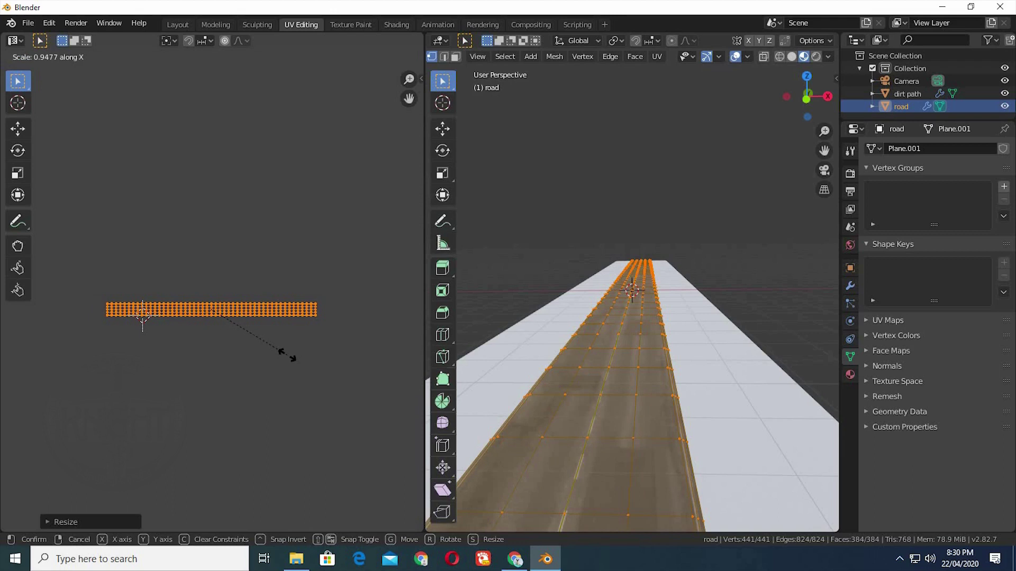
click(287, 353)
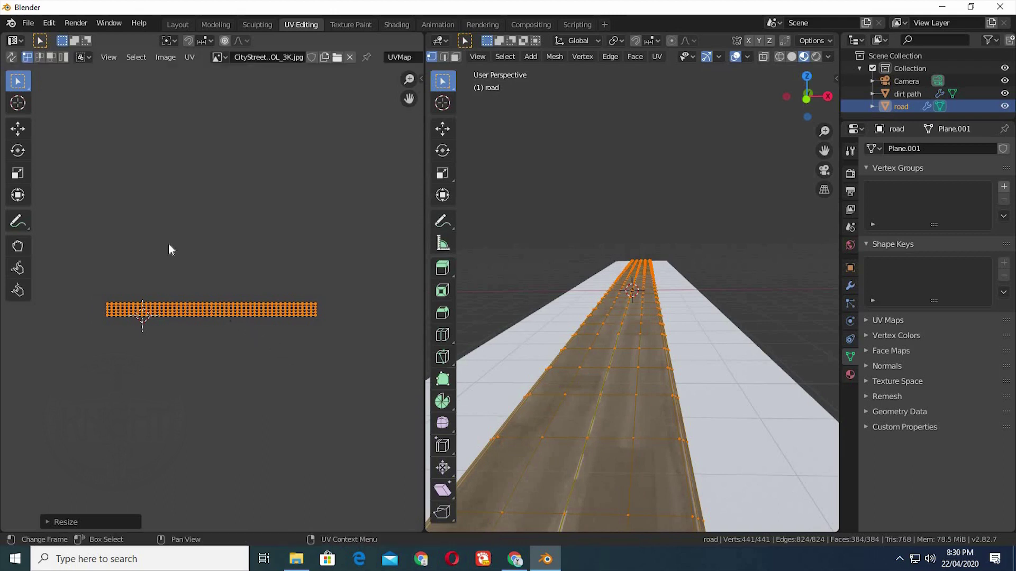
Step: Shift the stretched UVs back to the image's starting edge, nudge them to line up with the lane markings, and return to Object Mode
scroll(174, 265, up, 4)
middle_drag(87, 368, 220, 310)
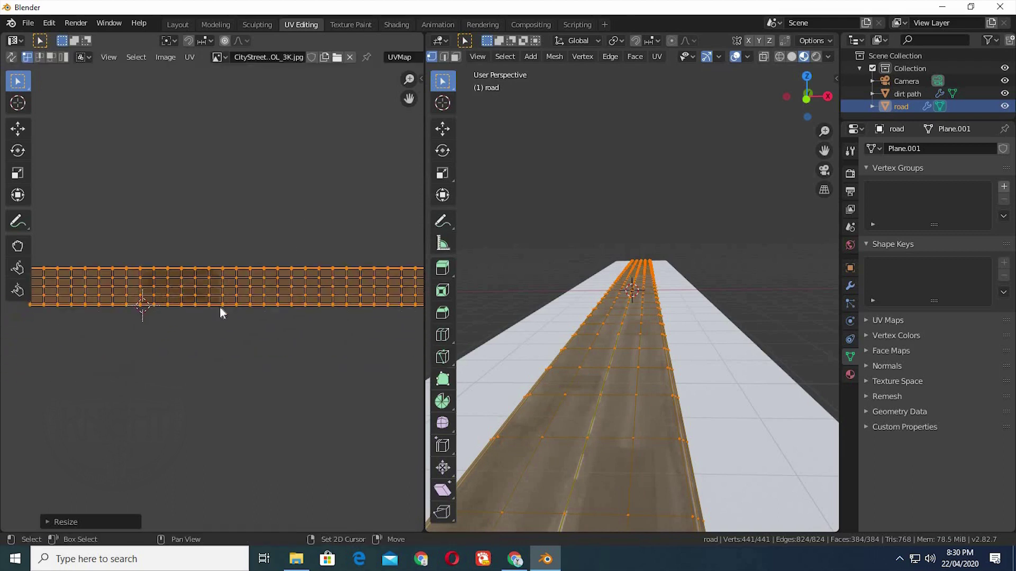
key(g)
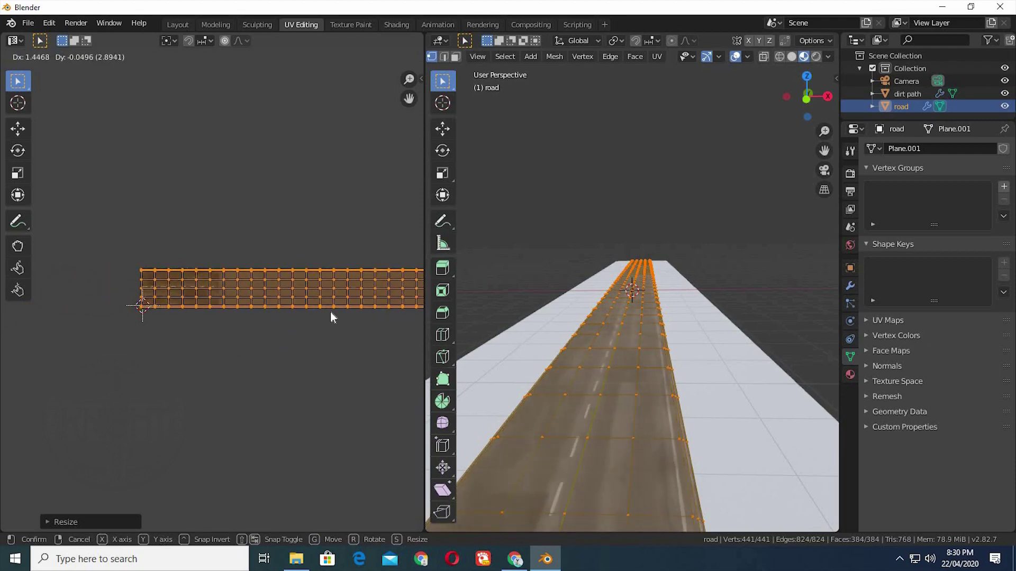
click(330, 313)
scroll(168, 347, up, 6)
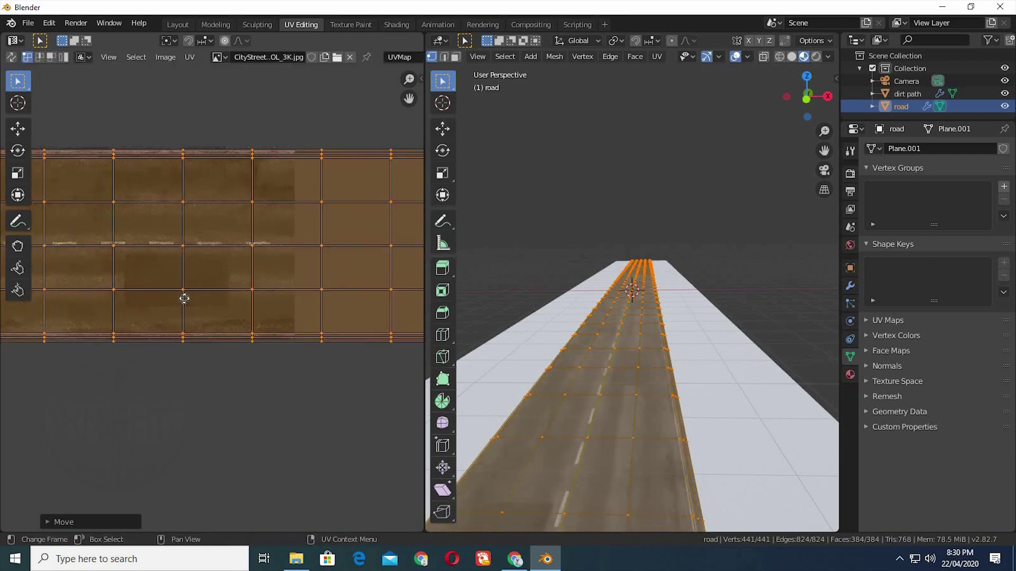
key(g)
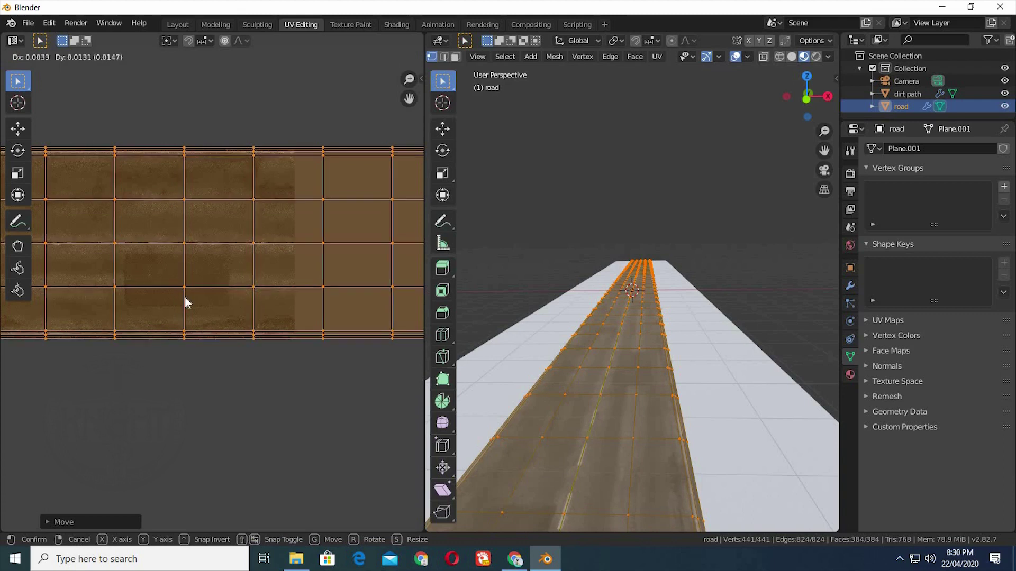
click(185, 297)
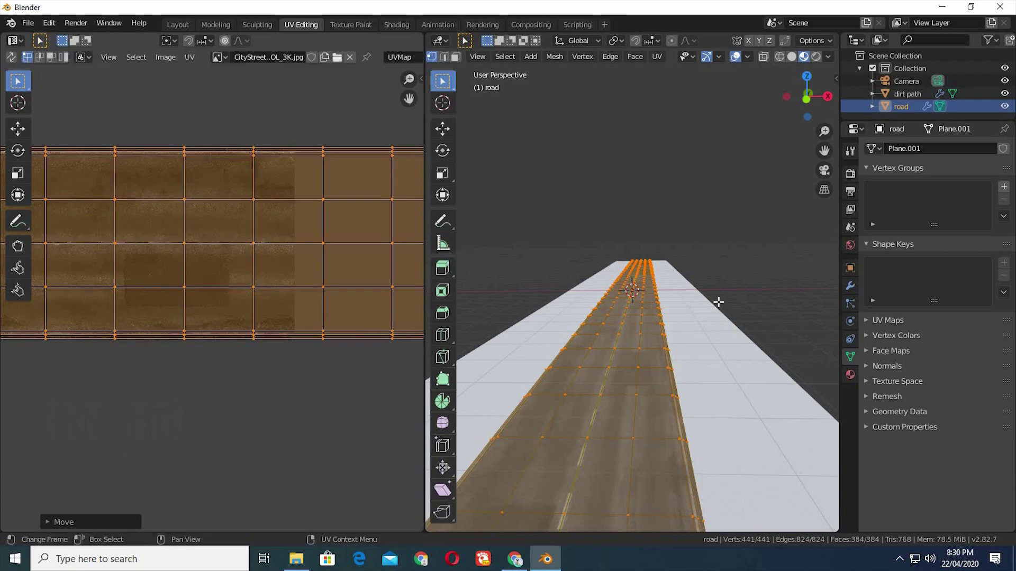
key(Tab)
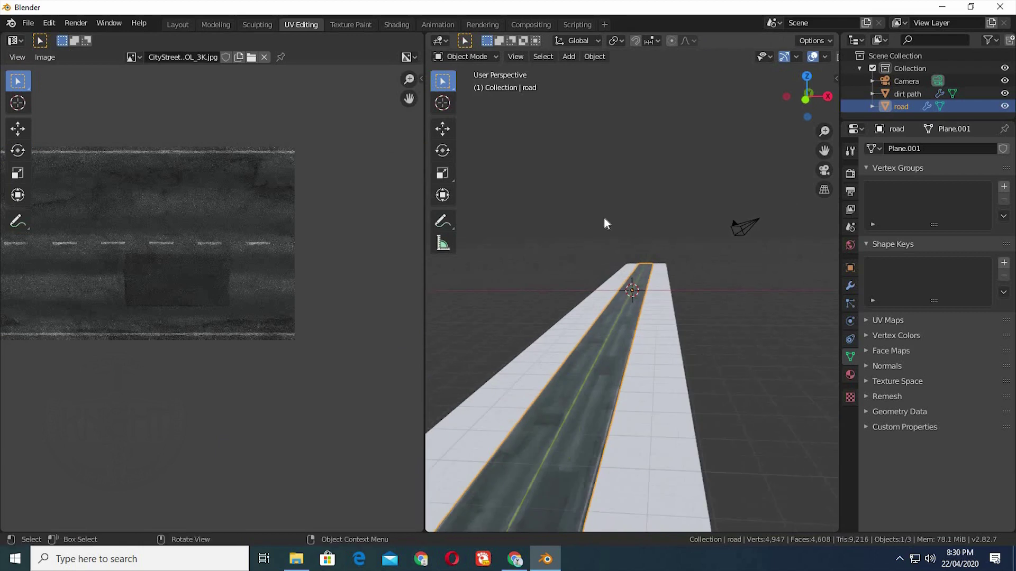
Step: Return to the Shading workspace and move the asphalt color texture node slightly up
click(402, 24)
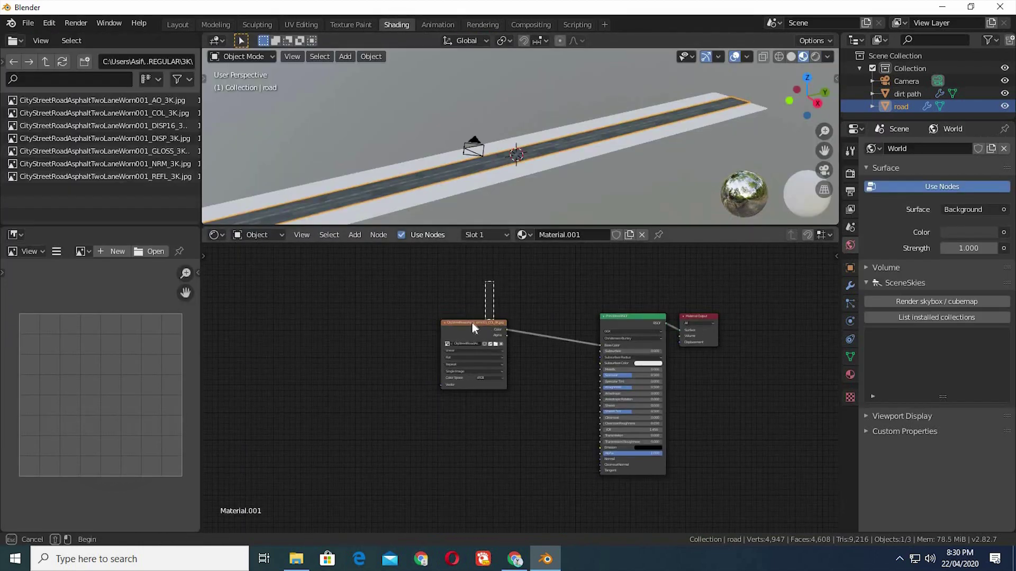
drag(463, 320, 464, 314)
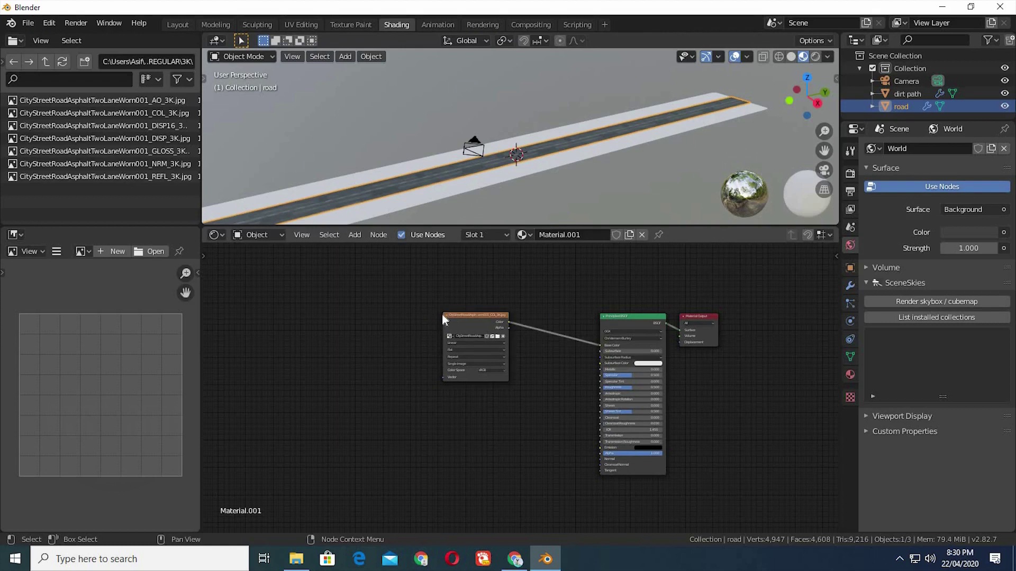
click(447, 315)
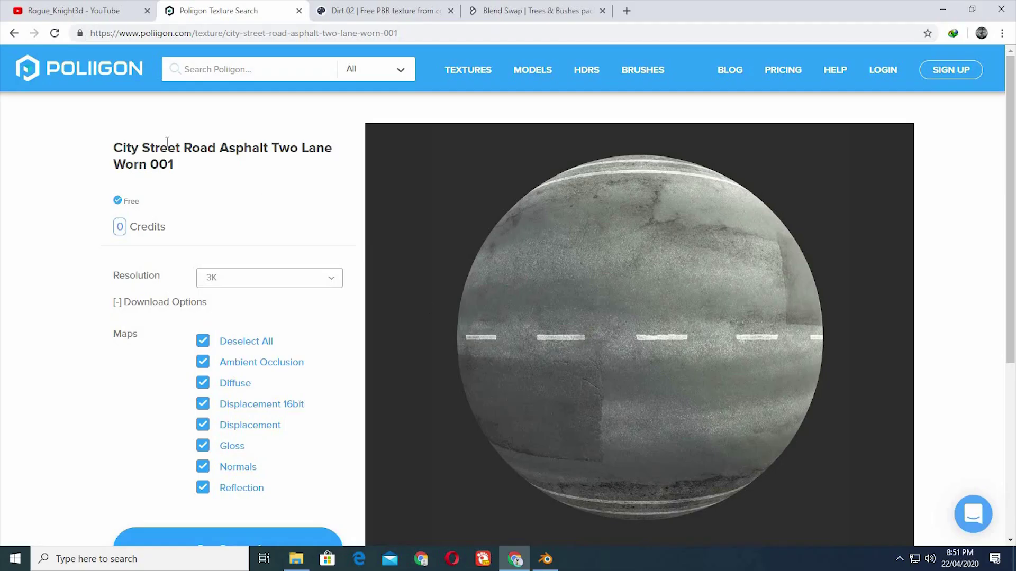
Step: In the browser, view the Dirt 02 free PBR texture page
click(367, 7)
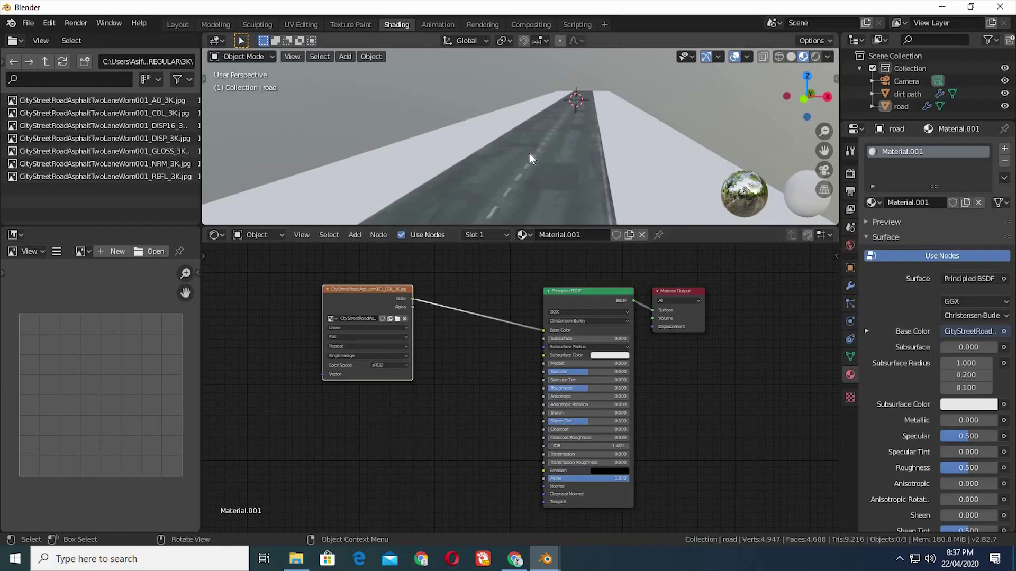
Step: Add Mapping and Texture Coordinate nodes to the asphalt color texture and spread the nodes apart to make room
scroll(530, 154, down, 5)
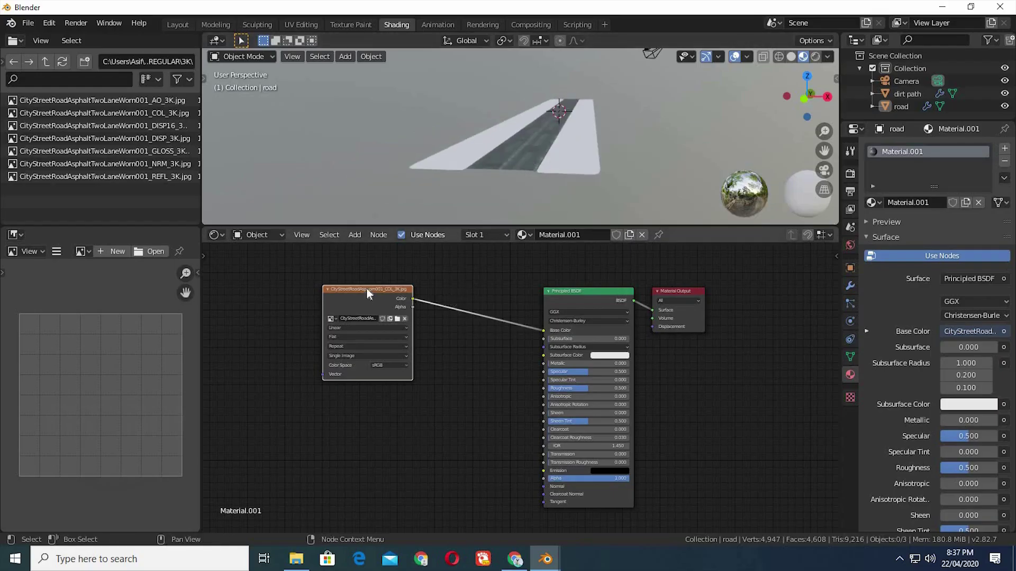
key(ctrl+t)
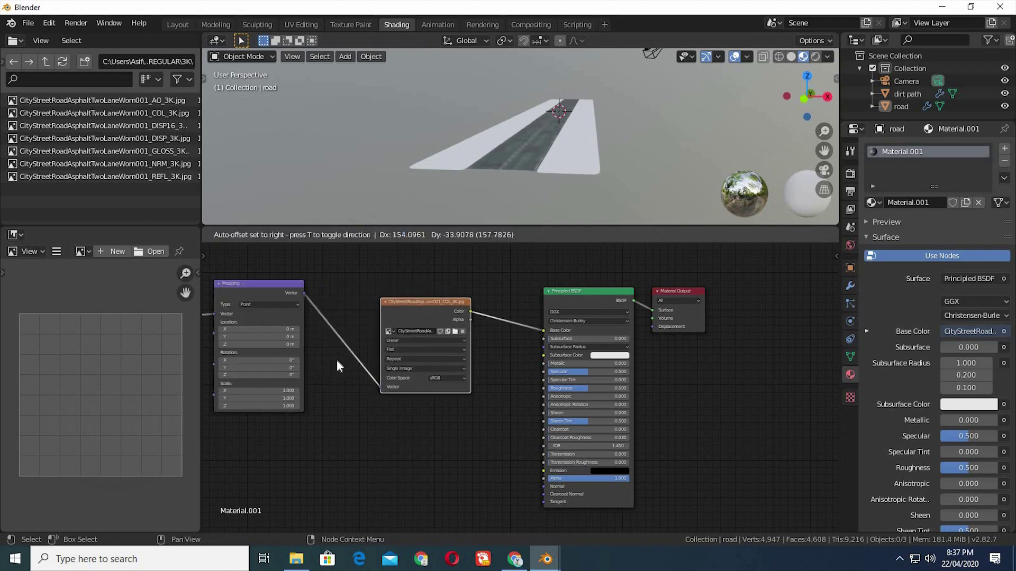
scroll(279, 303, down, 2)
scroll(369, 348, down, 1)
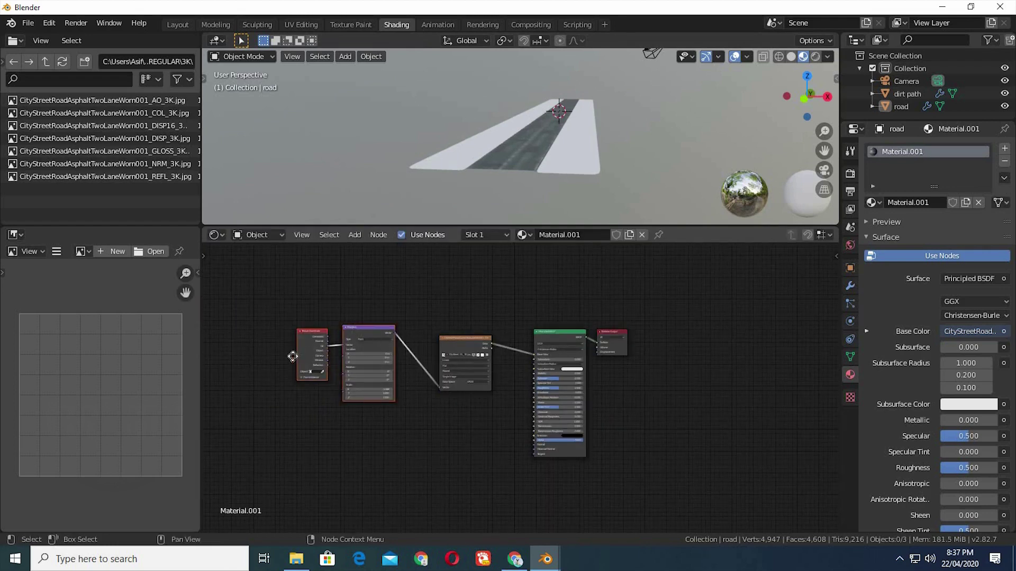
key(g)
click(461, 334)
mouse_move(462, 337)
mouse_down()
mouse_move(438, 318)
mouse_move(454, 338)
mouse_up()
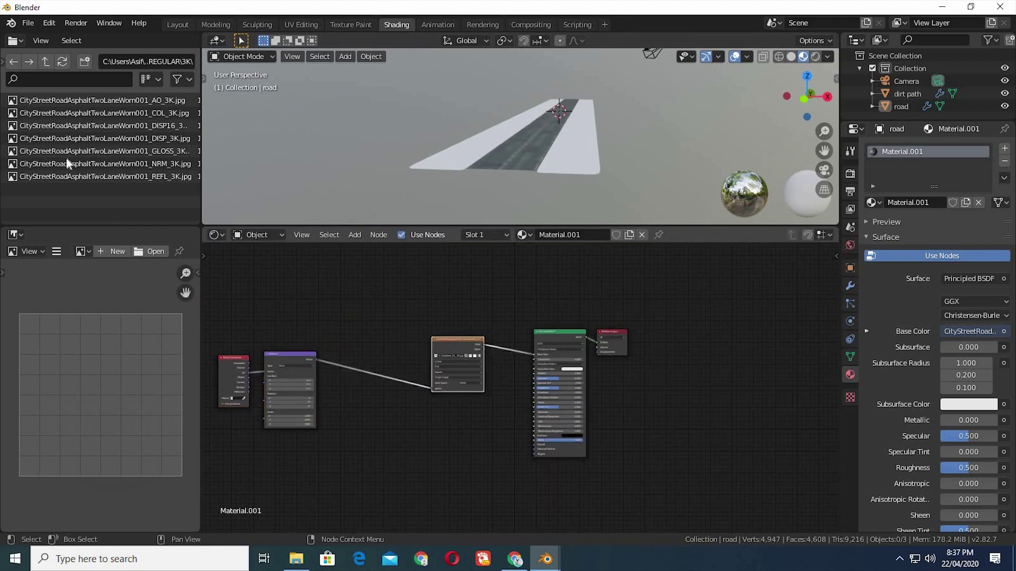
Step: Add two more asphalt map images as texture nodes, placing one above the color texture and the GLOSS map below it
drag(20, 113, 453, 291)
click(462, 270)
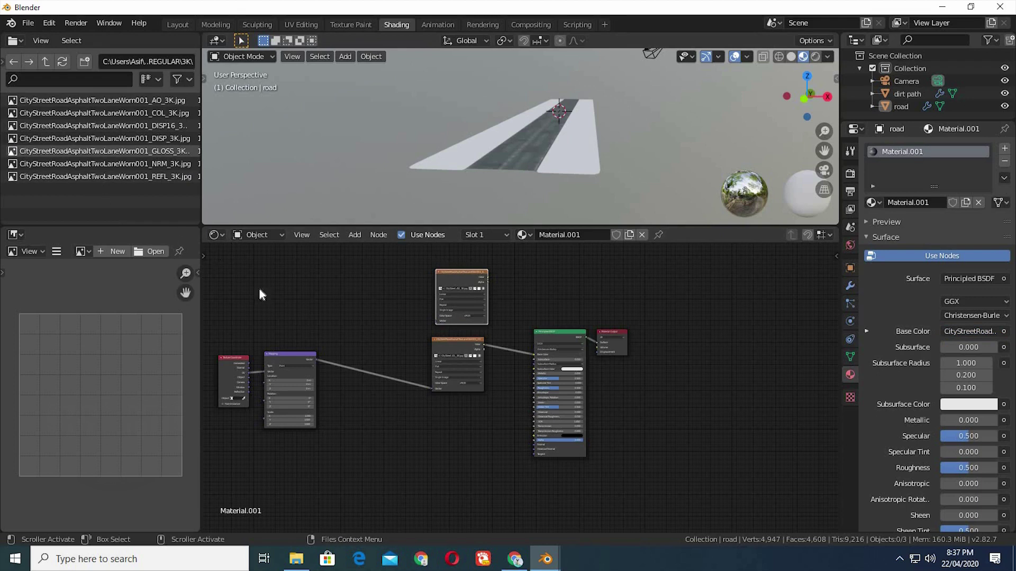
drag(260, 295, 454, 426)
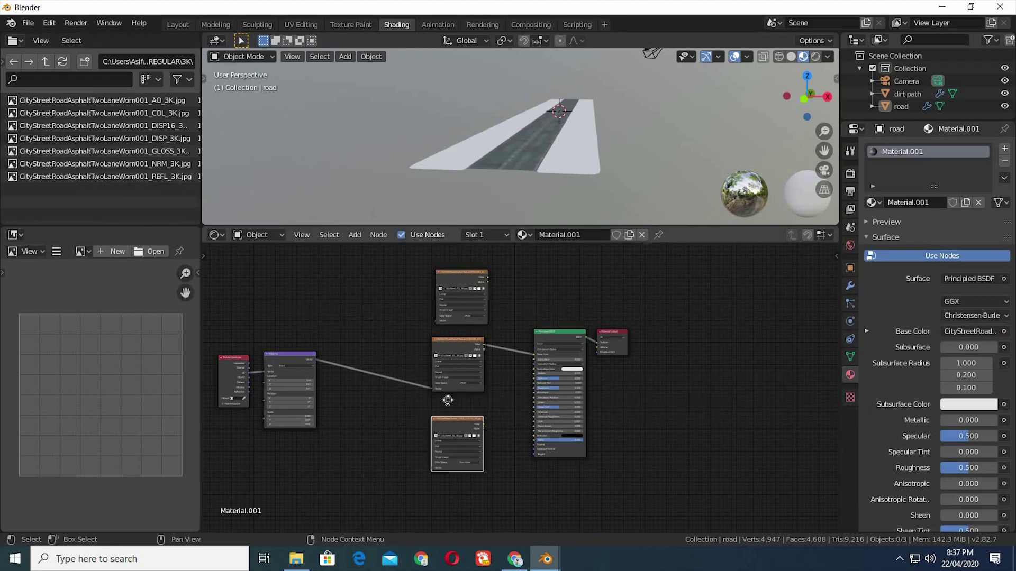
click(440, 383)
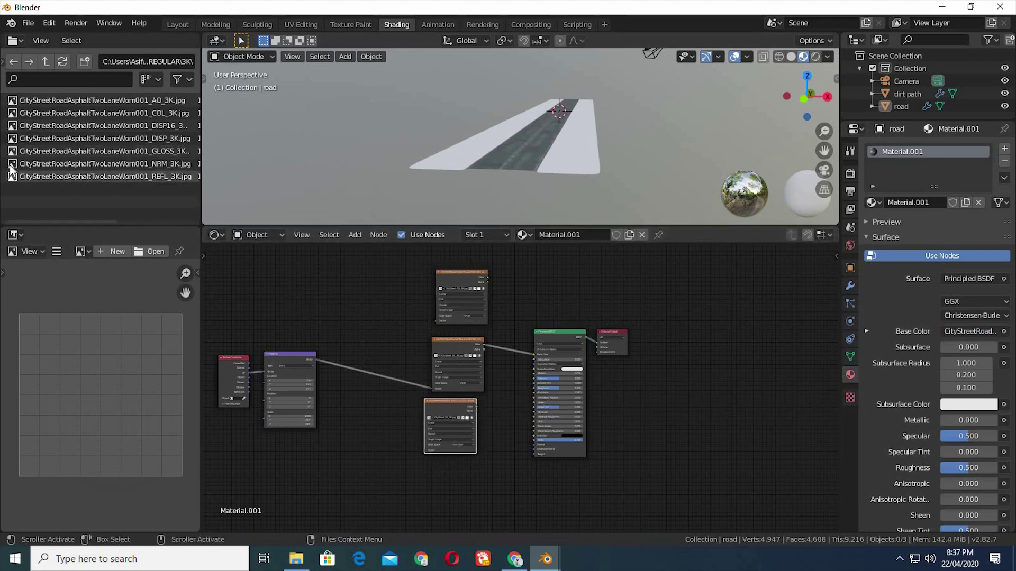
Step: Add the NRM and REFL asphalt maps as texture nodes below the GLOSS node, shifting the NRM node into line
drag(12, 170, 438, 511)
scroll(443, 472, down, 2)
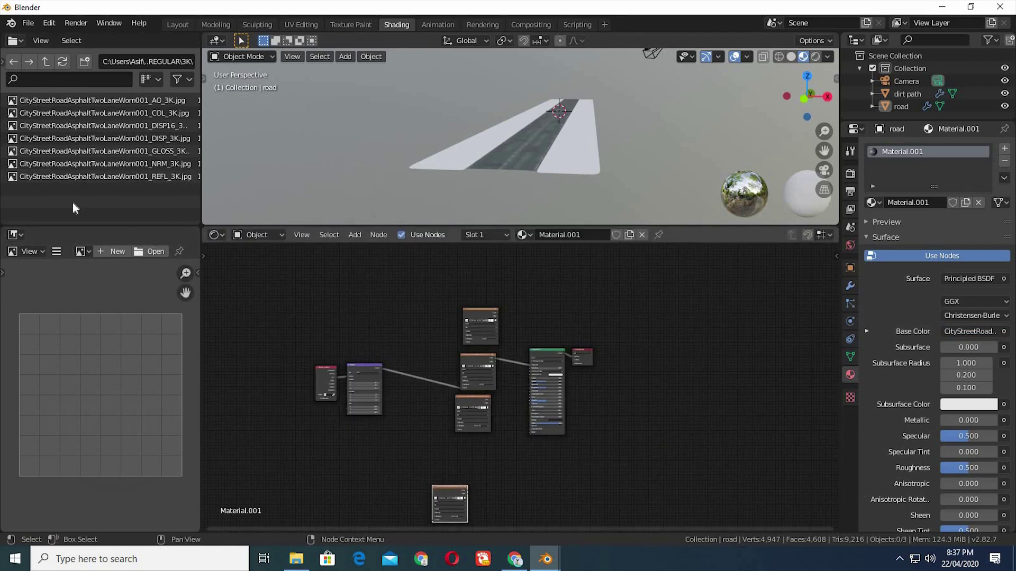
click(13, 180)
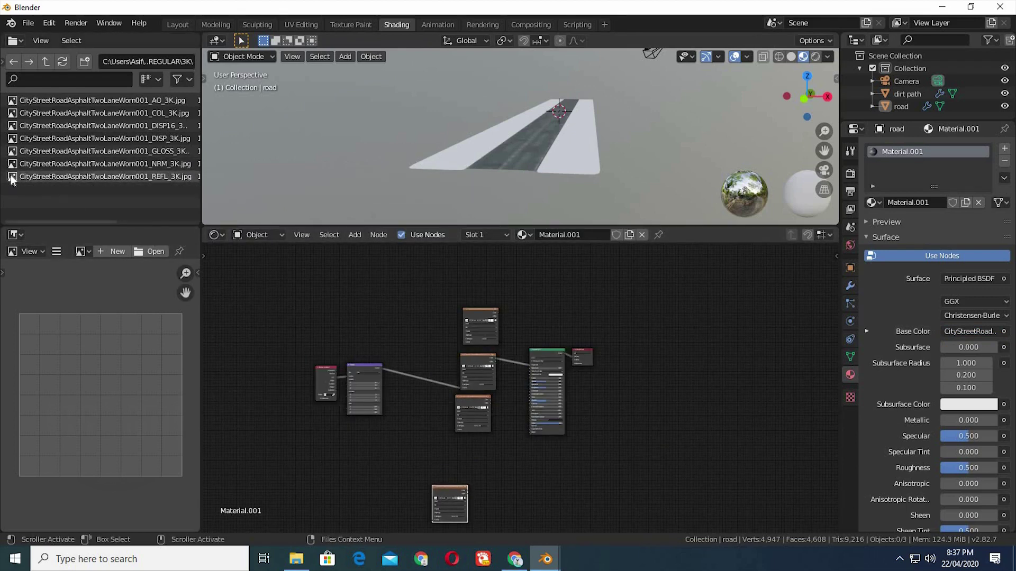
drag(16, 176, 461, 468)
click(449, 503)
key(g)
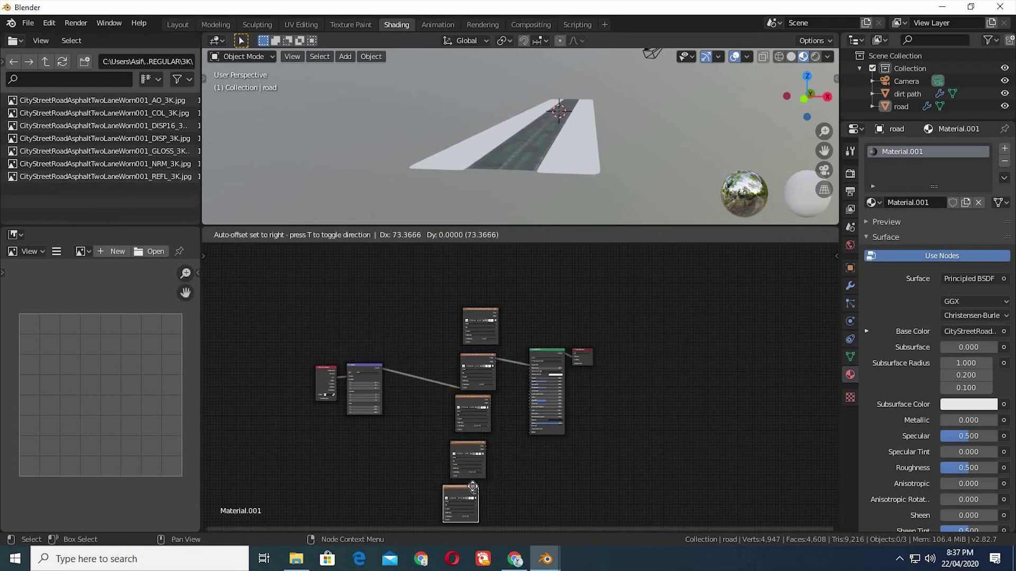
click(518, 438)
Step: Set the AO texture's color space to Non-Color and check the color space of the GLOSS, REFL and NRM nodes
scroll(495, 429, up, 4)
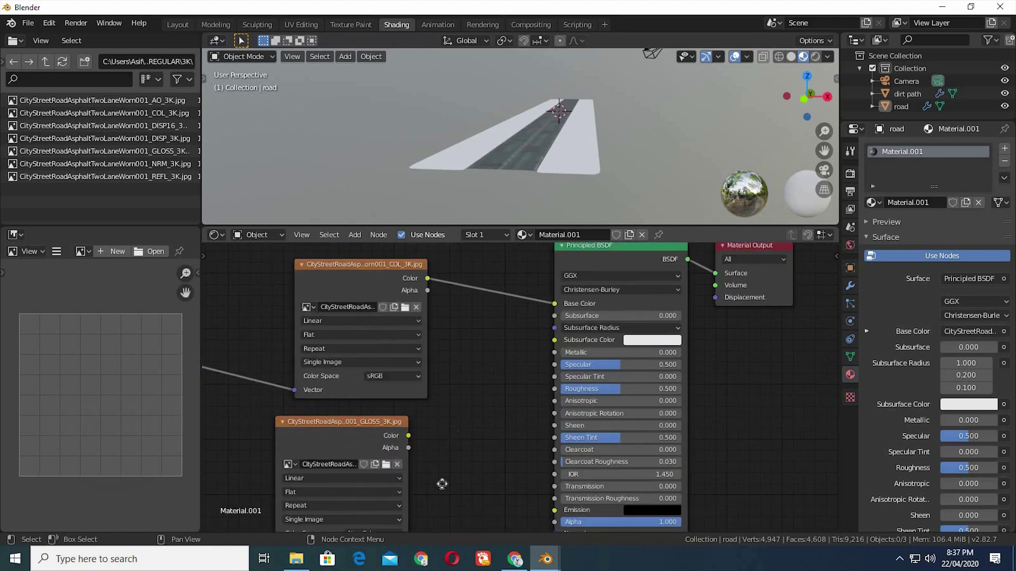
middle_drag(448, 377, 443, 407)
scroll(427, 275, down, 2)
click(431, 273)
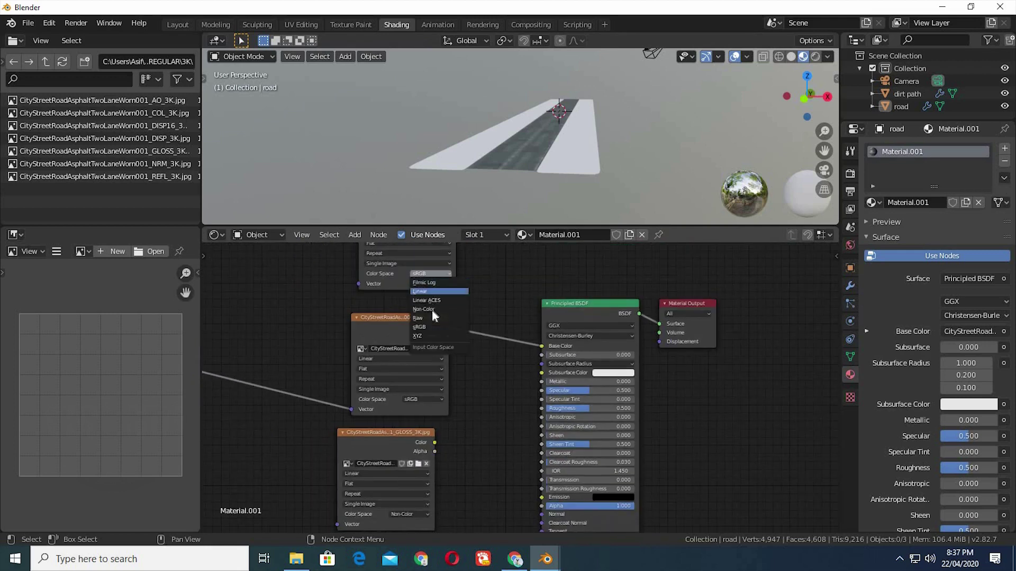
click(435, 311)
scroll(485, 409, down, 1)
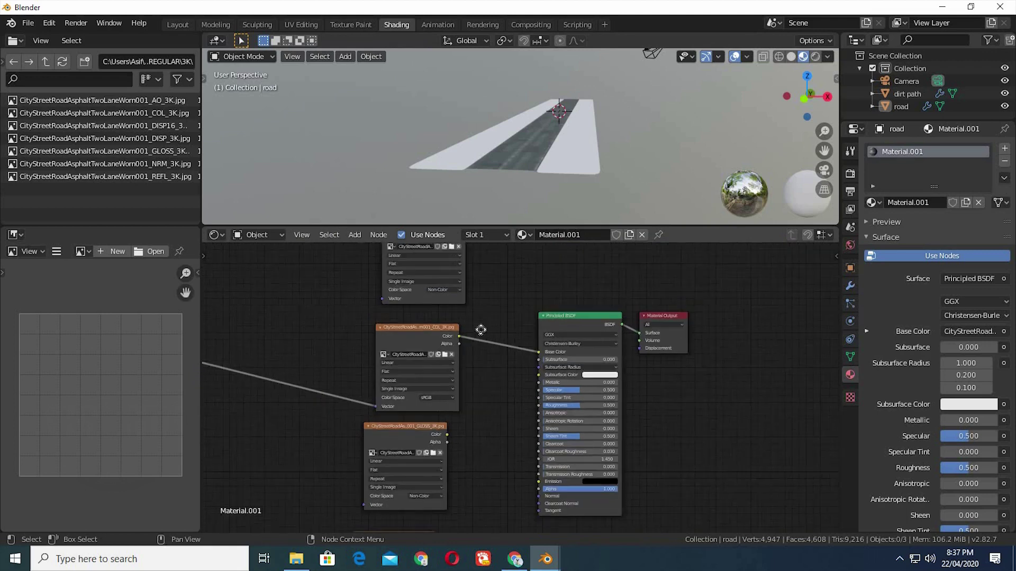
shift+scroll(427, 425, down, 3)
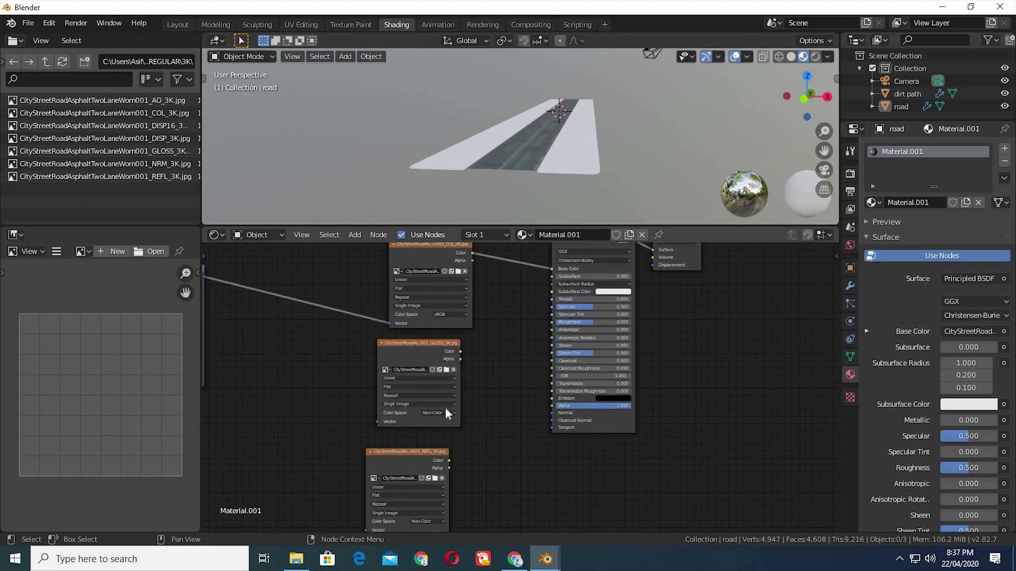
shift+scroll(466, 328, down, 3)
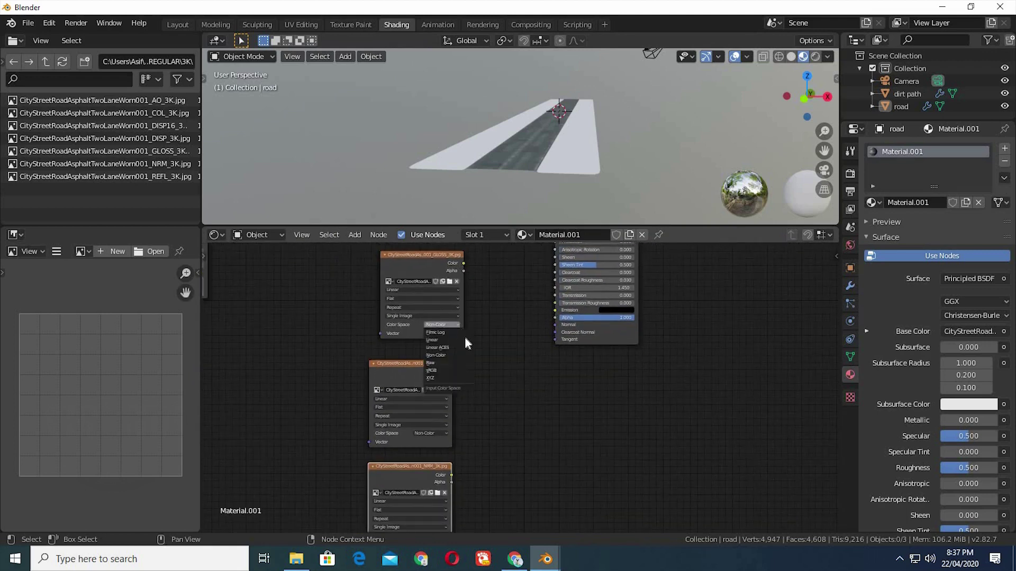
scroll(446, 510, down, 1)
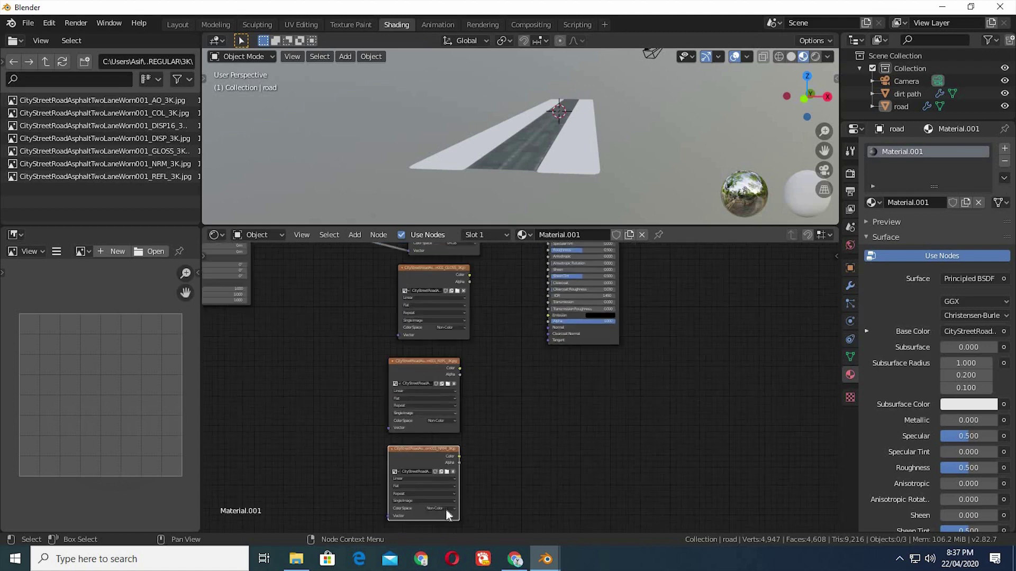
middle_drag(471, 498, 447, 436)
scroll(446, 436, down, 2)
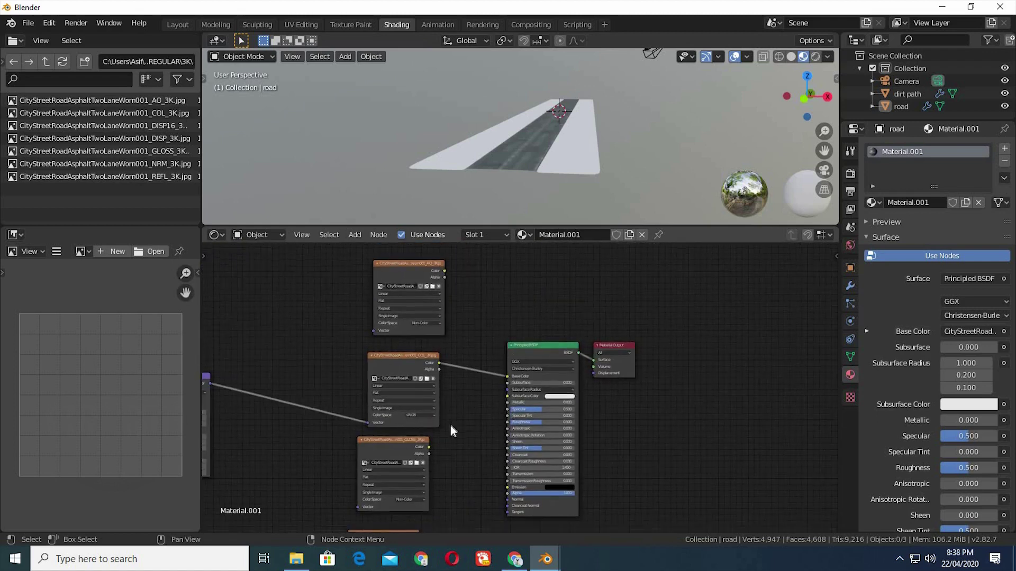
Step: Link the GLOSS texture's Color to the Principled BSDF's Roughness and collapse the GLOSS node
scroll(436, 440, up, 2)
scroll(437, 443, up, 1)
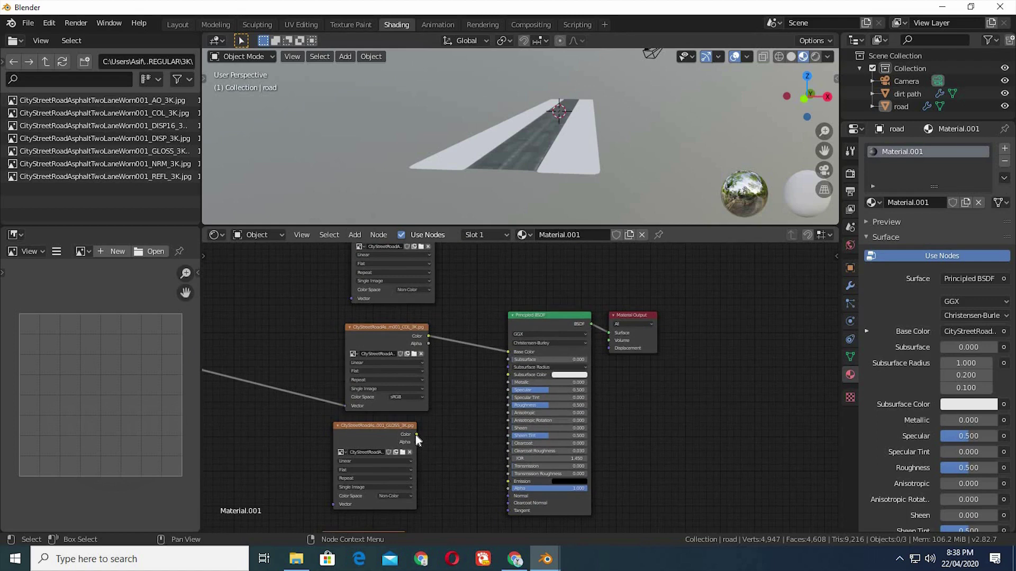
drag(416, 434, 510, 407)
scroll(452, 430, down, 1)
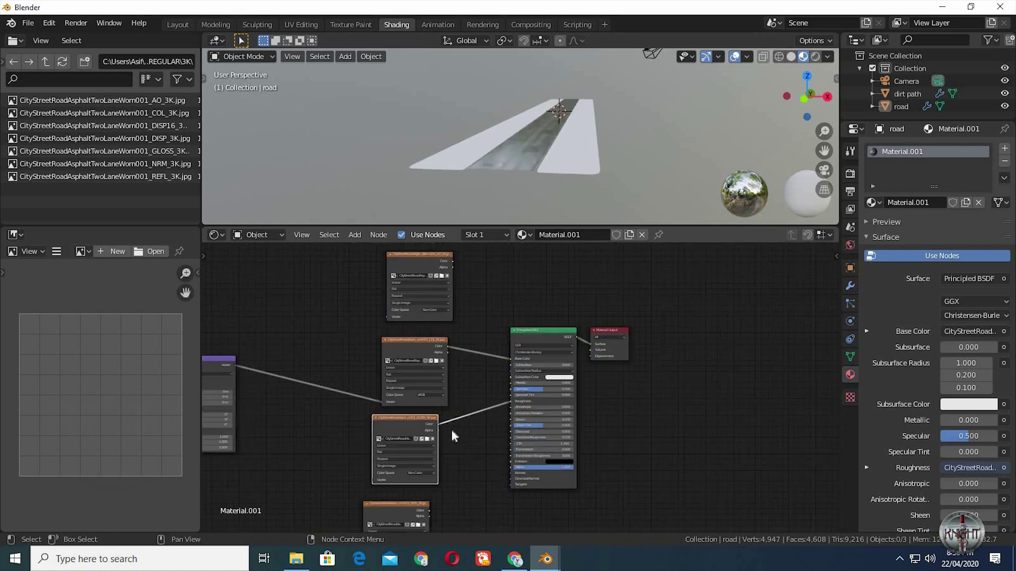
scroll(443, 501, down, 1)
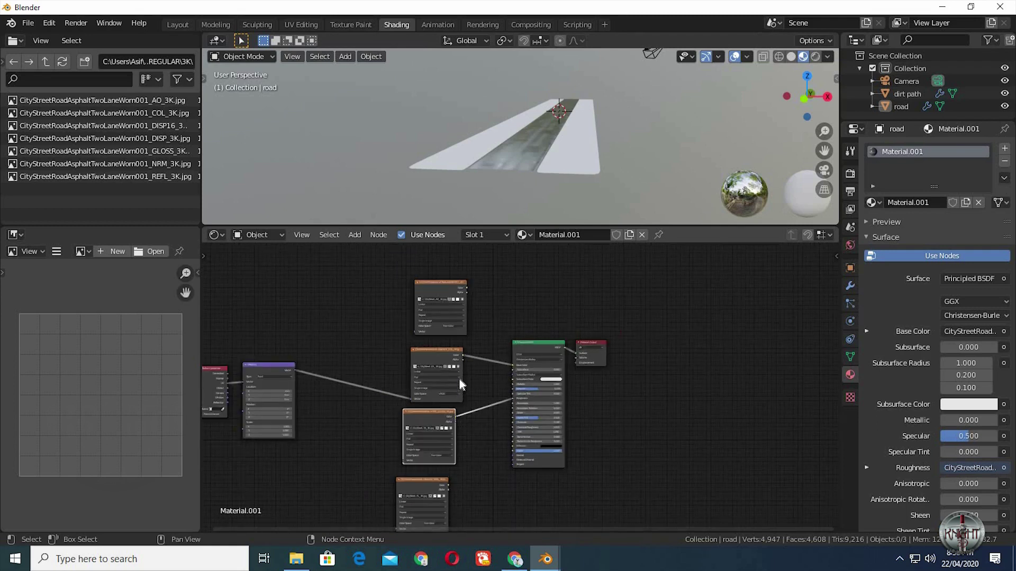
shift+scroll(423, 360, down, 3)
click(404, 342)
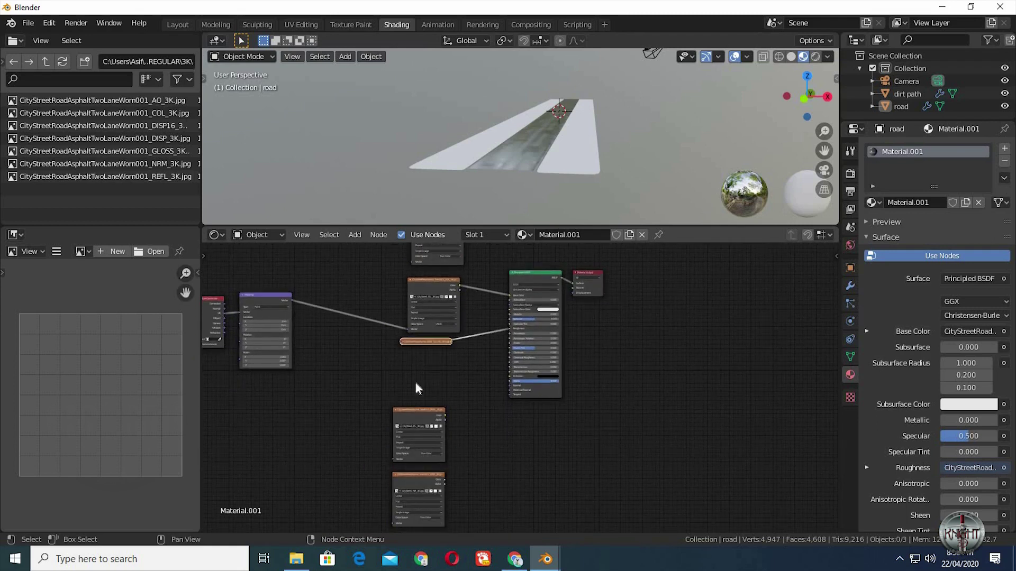
Step: Move the REFL texture beneath GLOSS, link its Color to the Principled BSDF's Transmission Roughness, and collapse the node
drag(423, 415, 468, 366)
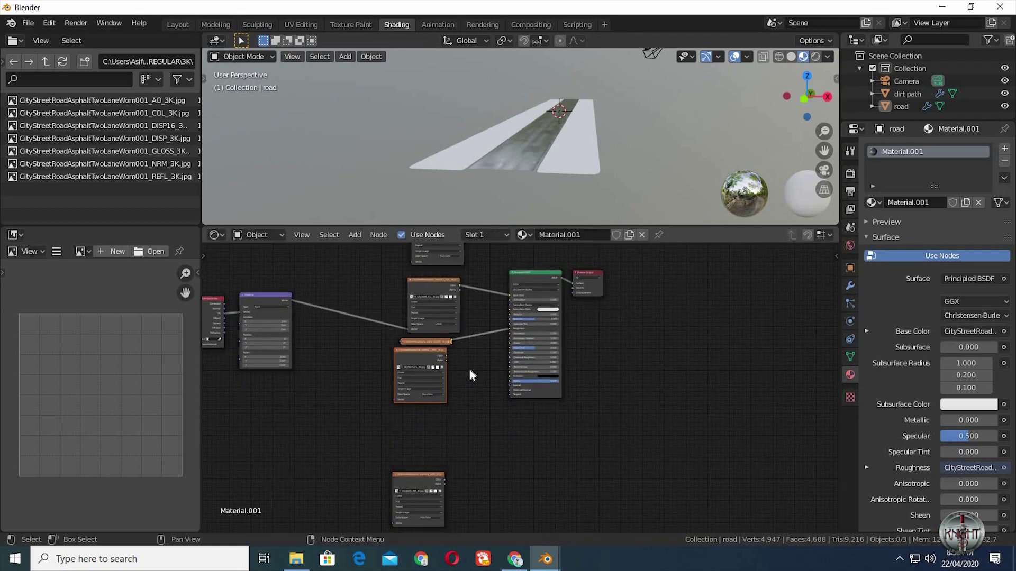
scroll(469, 366, up, 4)
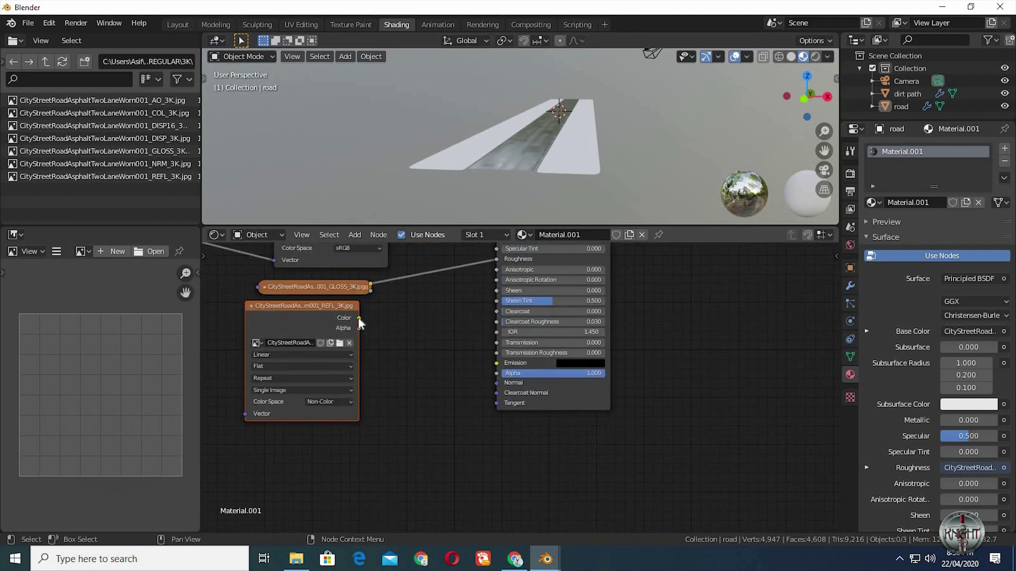
drag(359, 318, 496, 353)
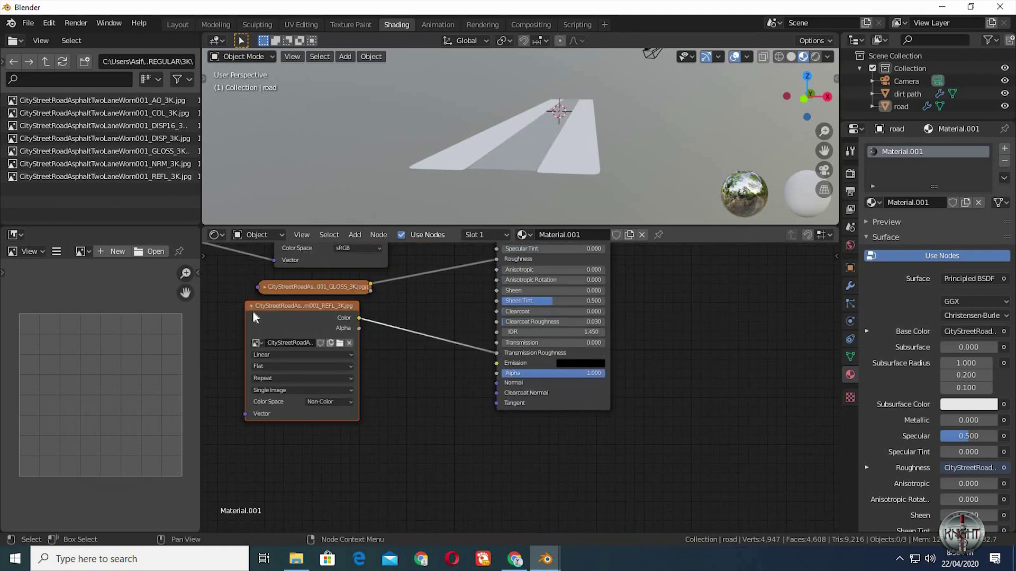
key(h)
Step: Align the collapsed REFL node with GLOSS and move the NRM texture node up beneath them
scroll(339, 431, down, 1)
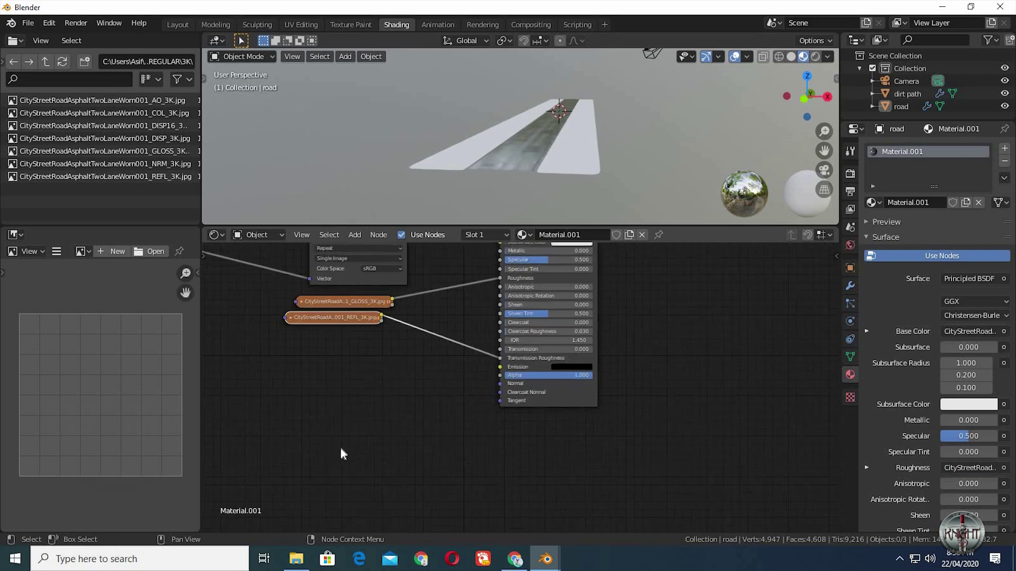
scroll(341, 454, down, 1)
drag(373, 521, 370, 343)
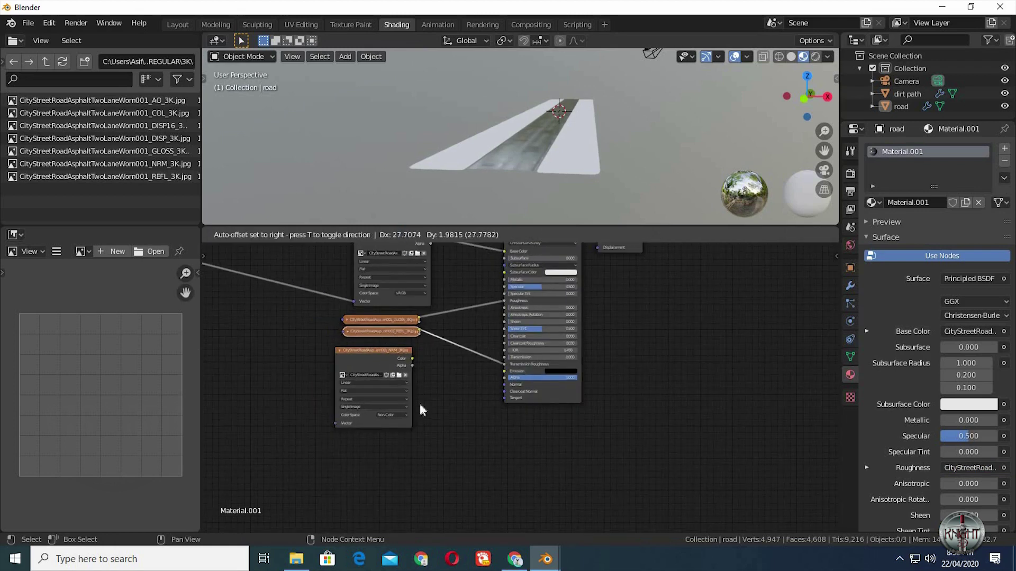
Step: Add a Normal Map node and link the NRM texture's Color through it to the Principled BSDF's Normal input
scroll(401, 402, up, 2)
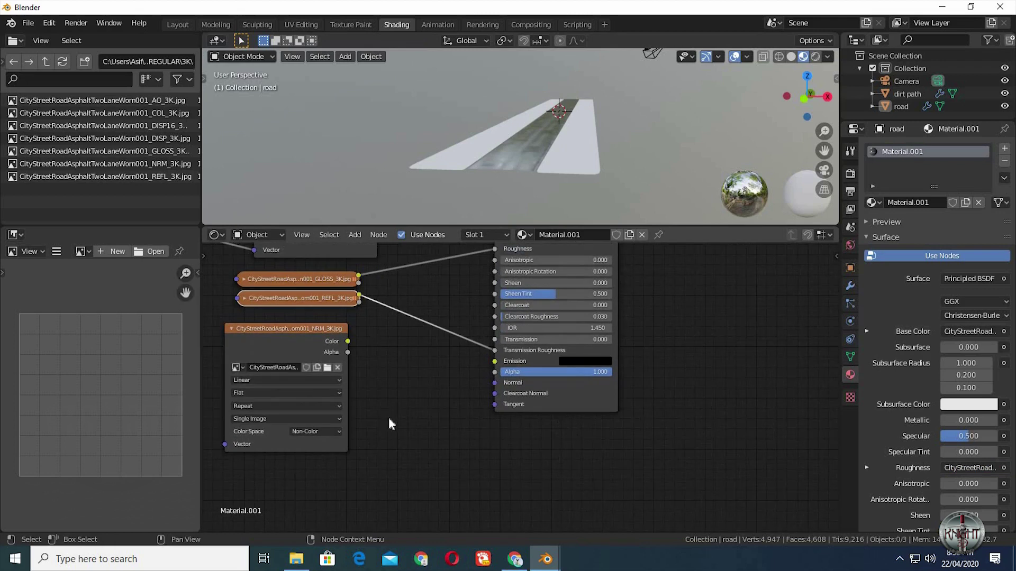
key(shift+a)
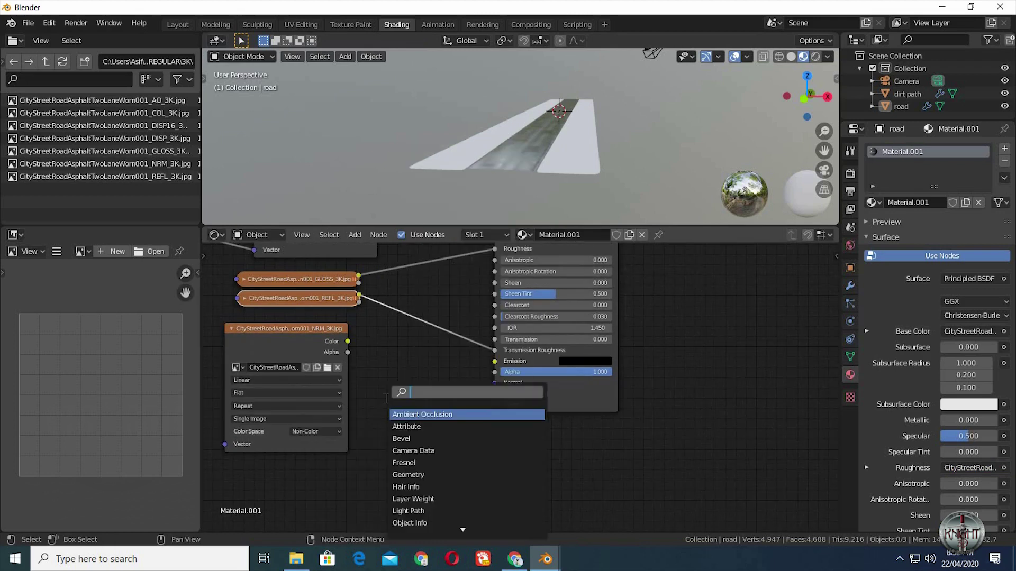
text(nor)
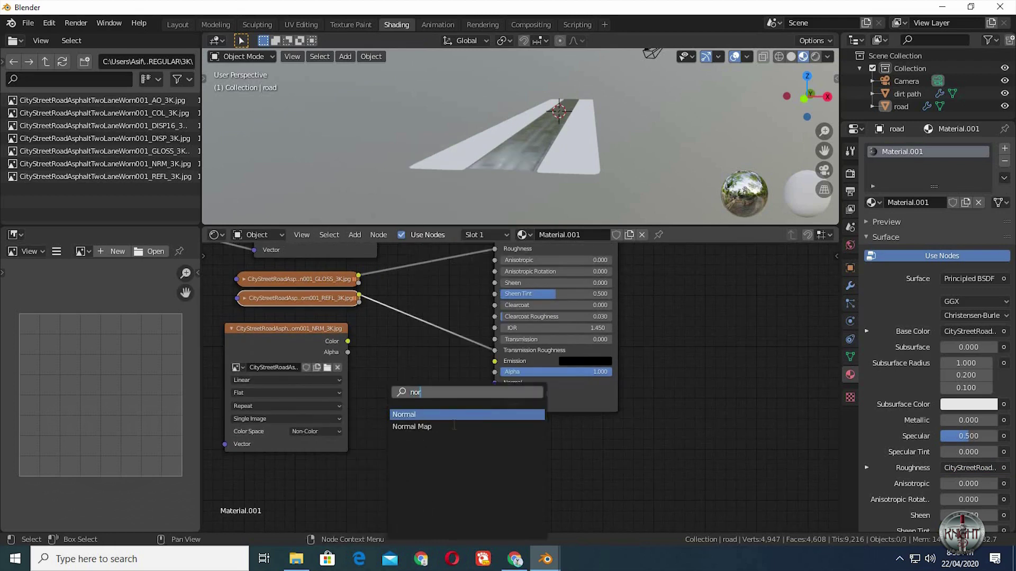
click(453, 426)
click(369, 349)
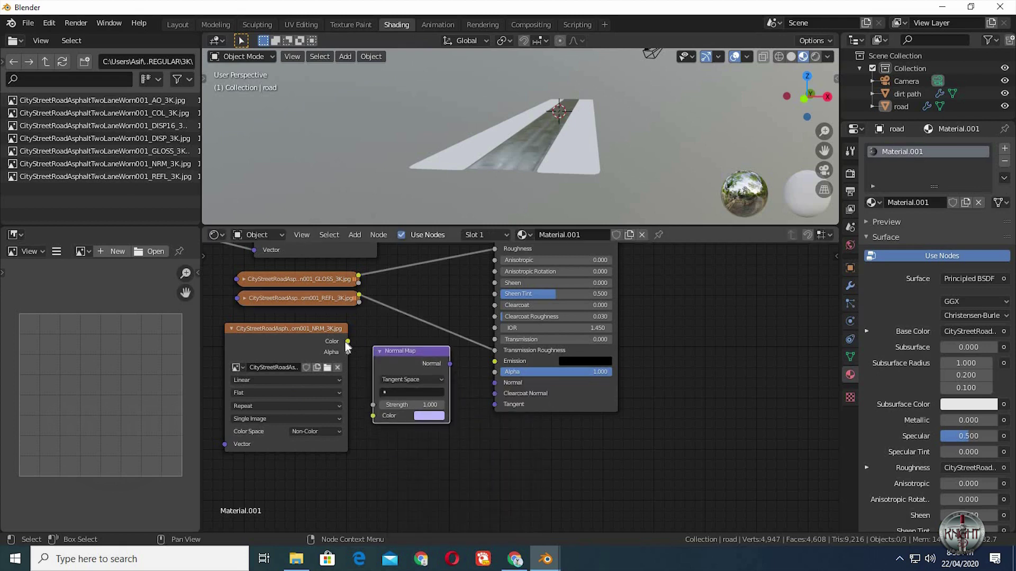
drag(347, 342, 373, 415)
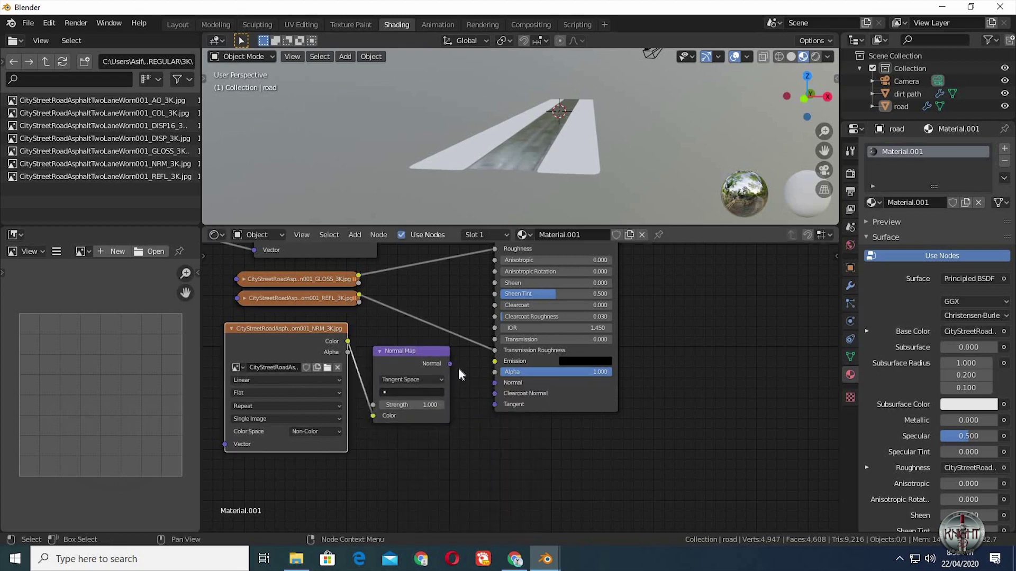
drag(450, 363, 495, 383)
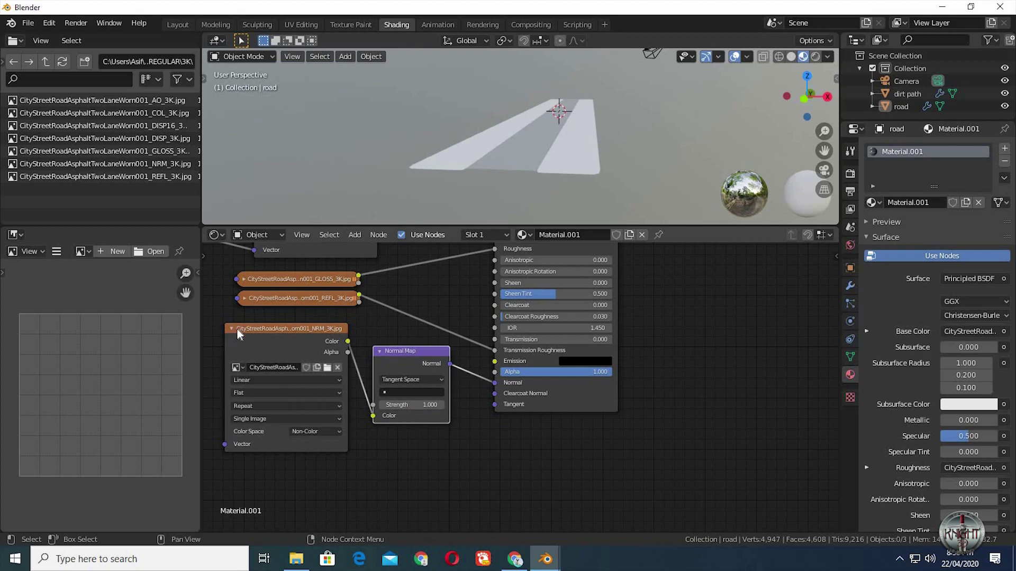
Step: Collapse the NRM and COL texture nodes and line them up with the other collapsed texture nodes
click(235, 330)
drag(283, 329, 297, 358)
scroll(296, 358, down, 4)
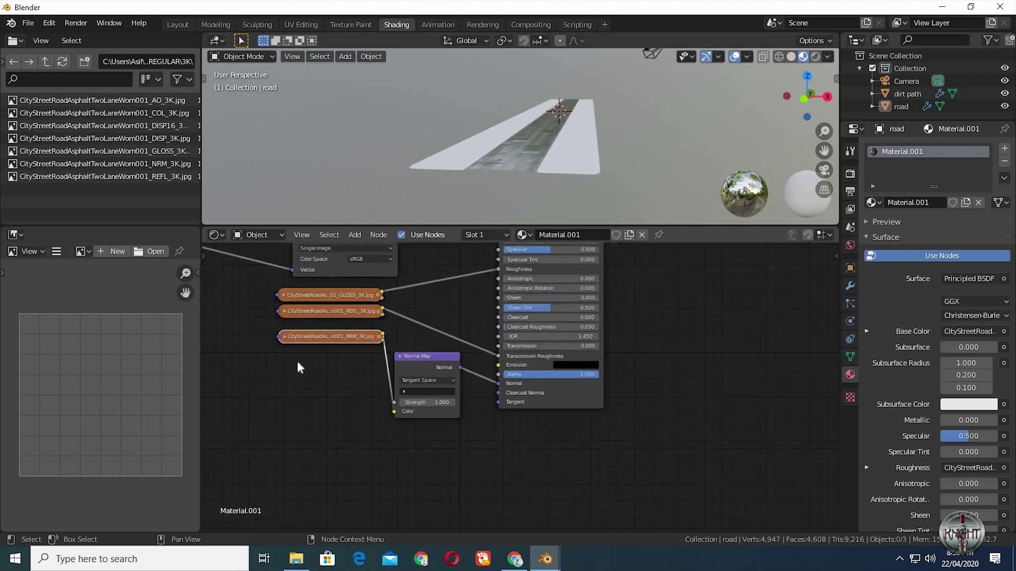
scroll(338, 342, down, 1)
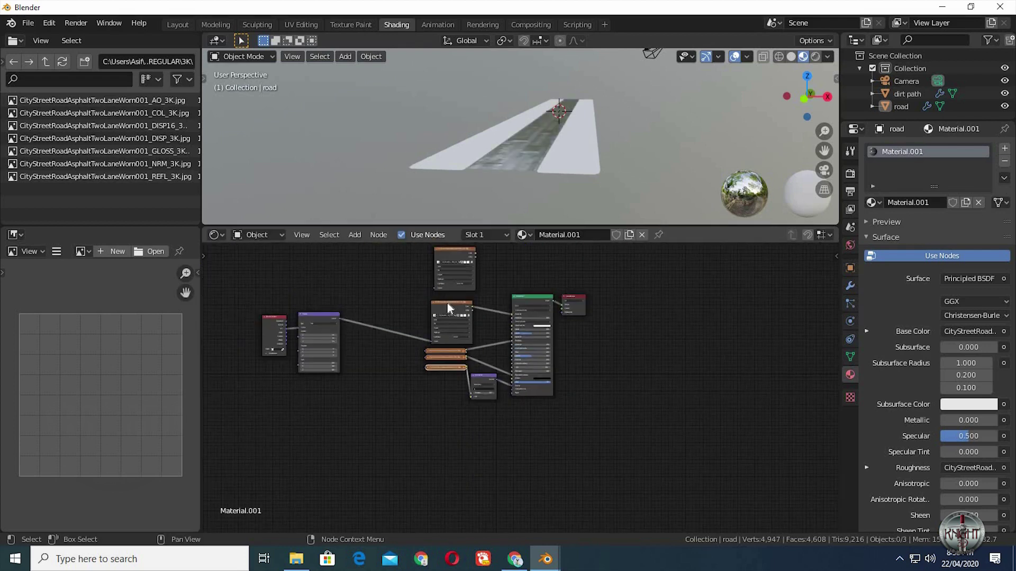
drag(446, 304, 439, 307)
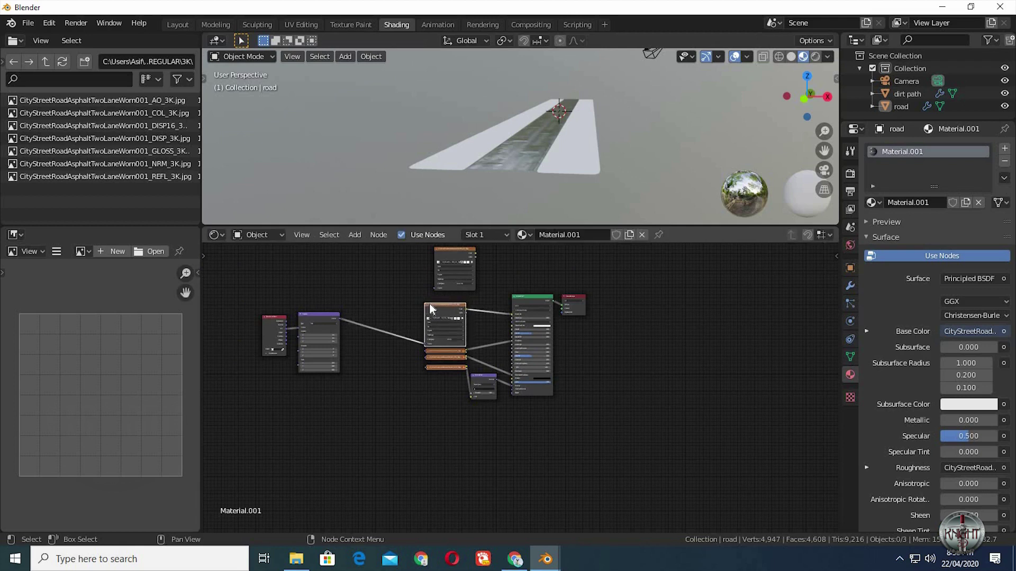
click(428, 303)
Step: Move the AO texture node slightly left to make room before the Principled BSDF
scroll(471, 334, up, 3)
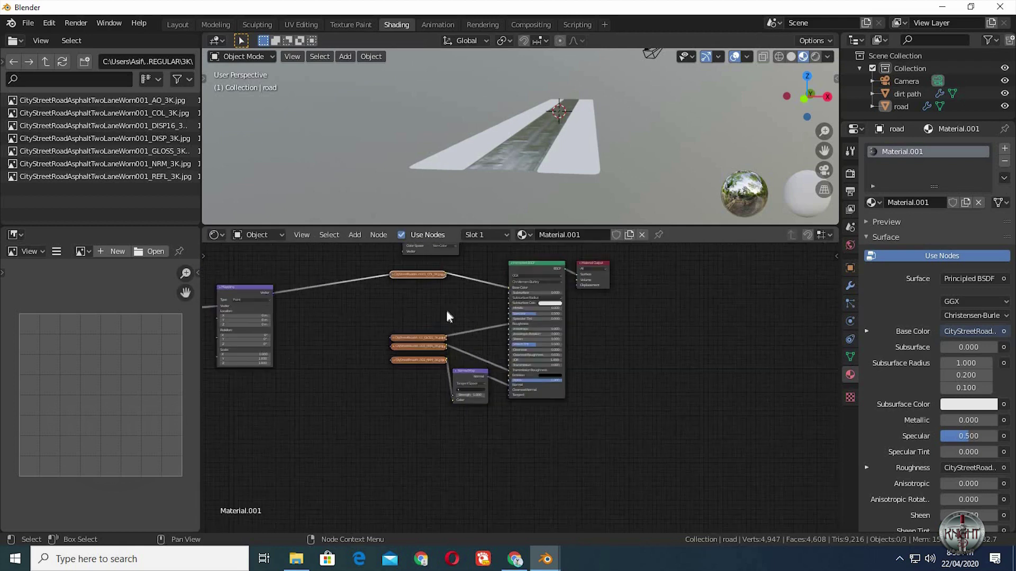
shift+scroll(423, 482, up, 2)
shift+scroll(423, 482, up, 1)
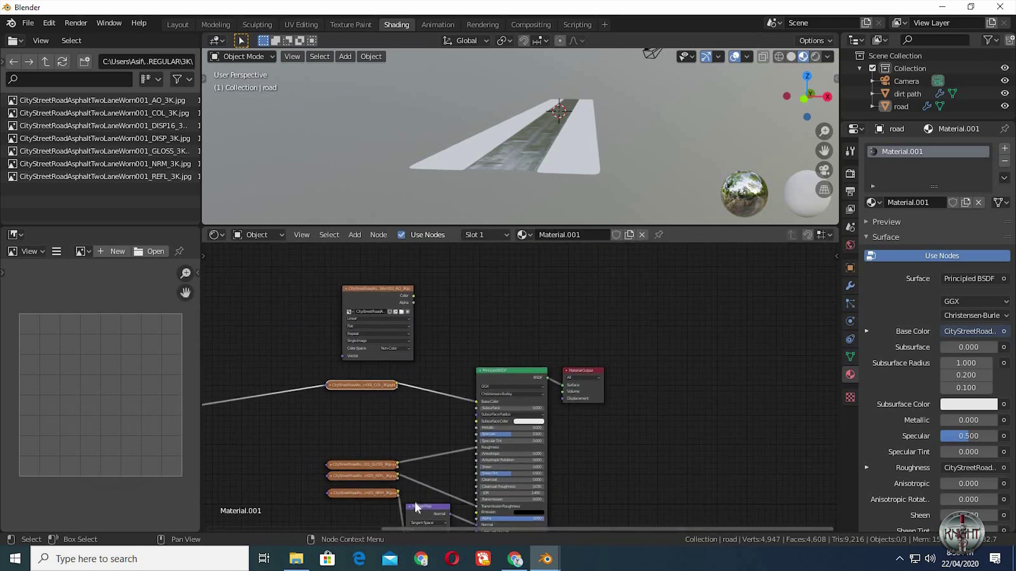
shift+scroll(351, 359, up, 1)
shift+scroll(351, 358, up, 1)
click(356, 329)
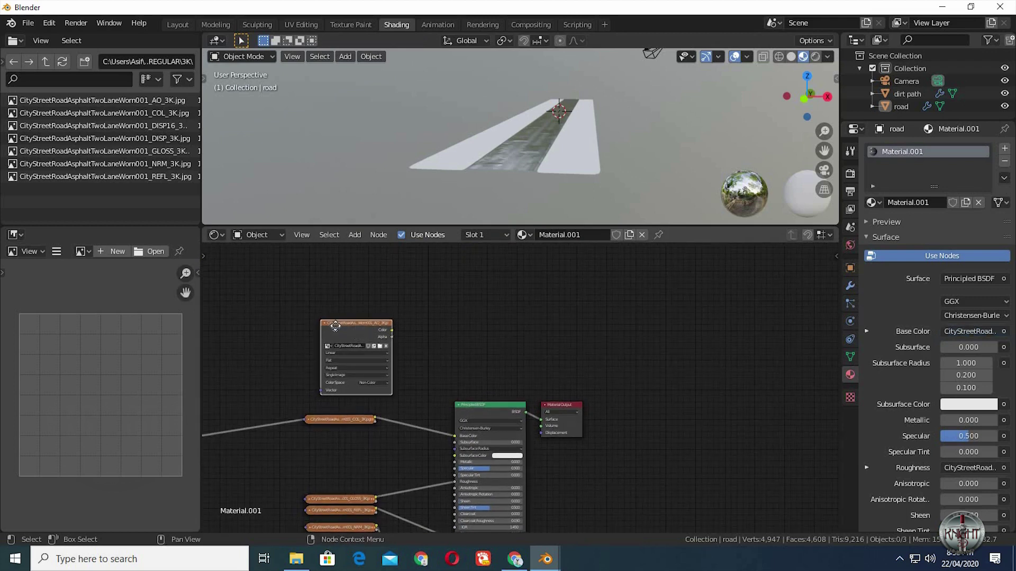
key(g)
click(431, 380)
Step: Insert a MixRGB node between the COL texture and Base Color, and link the AO texture's Color to its Color2
key(shift+a)
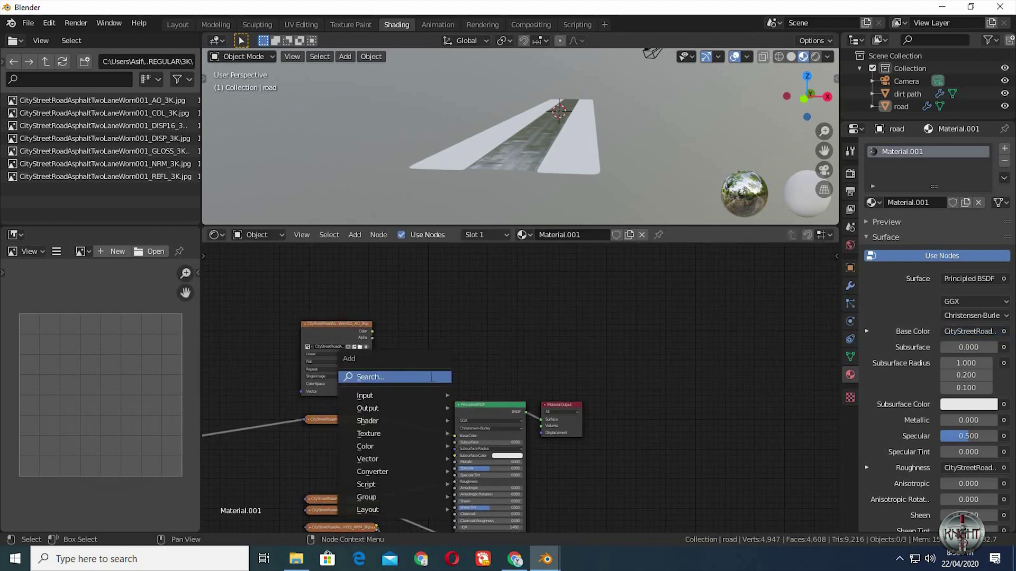
click(431, 377)
text(mix)
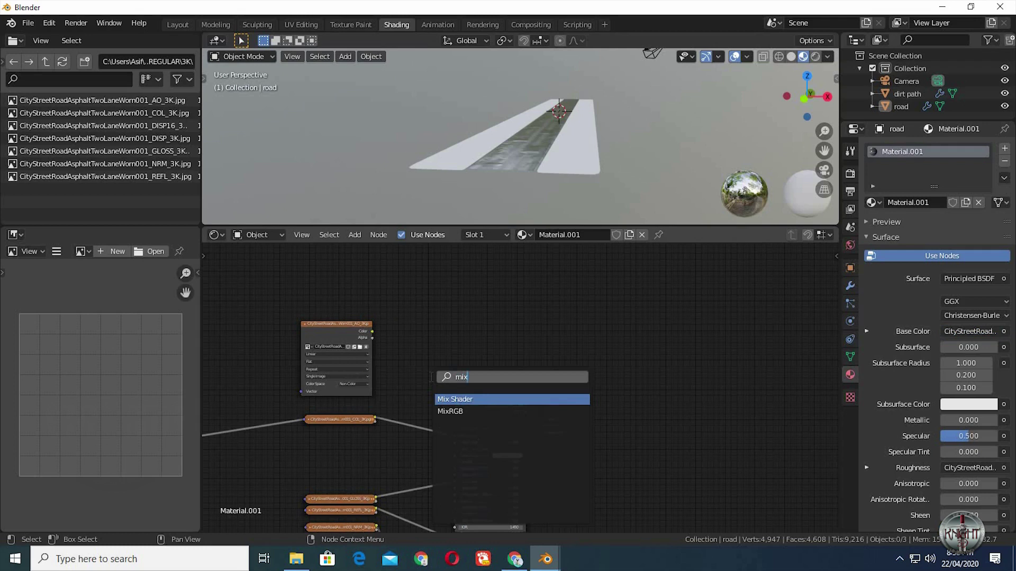
click(439, 411)
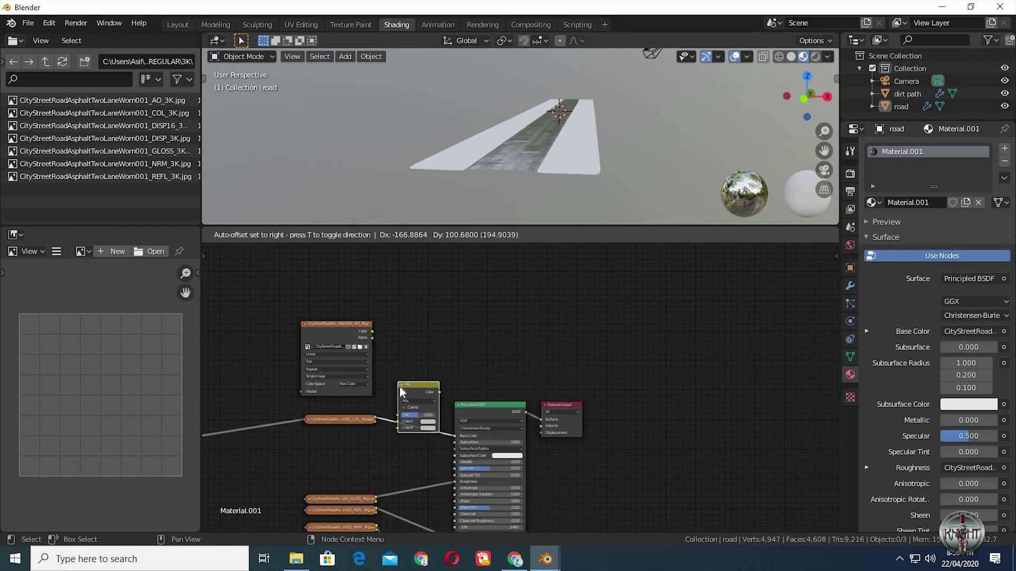
click(399, 386)
drag(373, 332, 413, 422)
scroll(386, 426, up, 3)
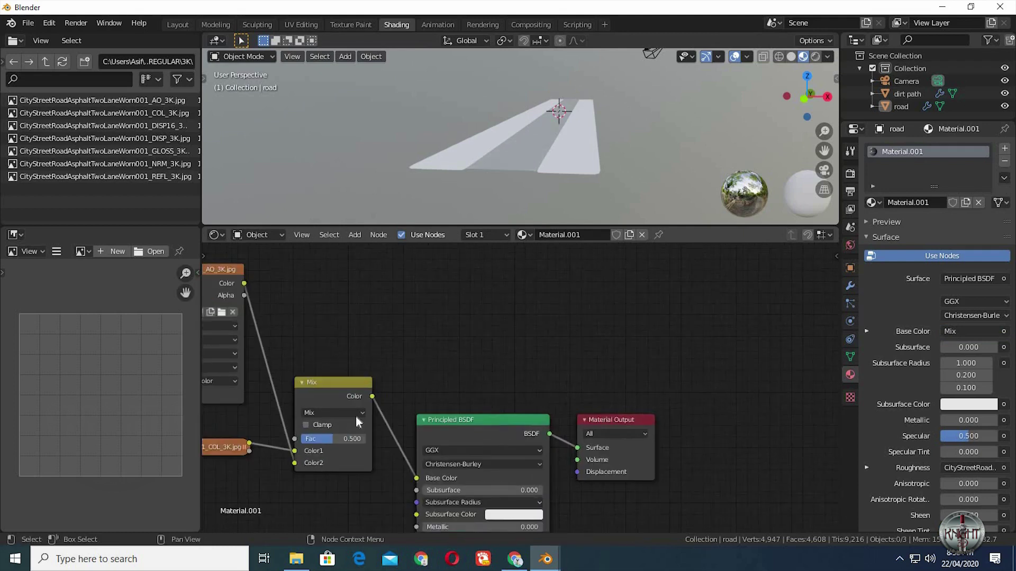
Step: Set the Mix node between the COL texture and Base Color to Multiply and enable Clamp
click(354, 414)
click(325, 369)
scroll(341, 484, down, 2)
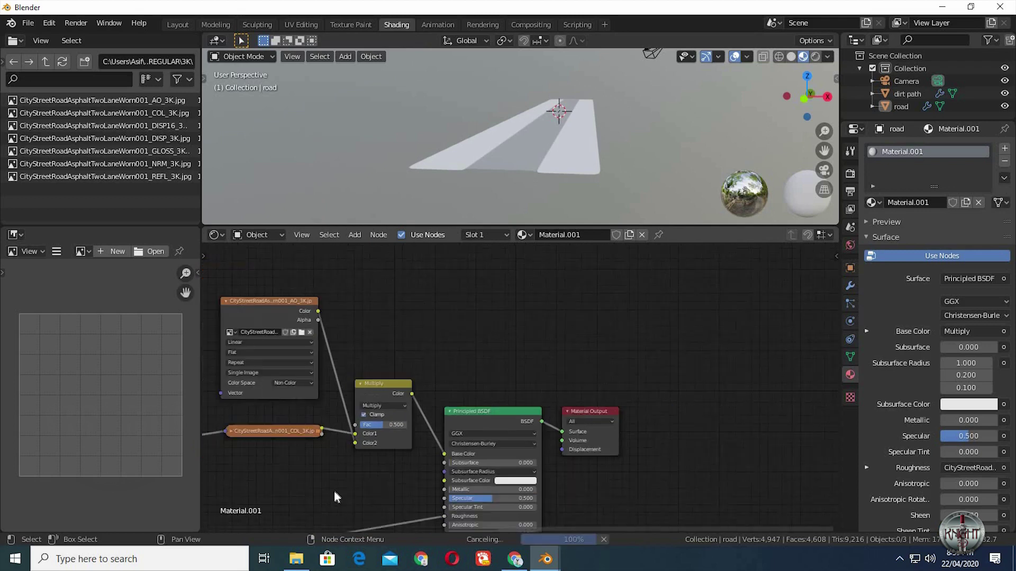
Step: Link the Mapping node's Vector output to the Vector inputs of the AO, GLOSS, REFL and NRM texture nodes
scroll(363, 446, down, 3)
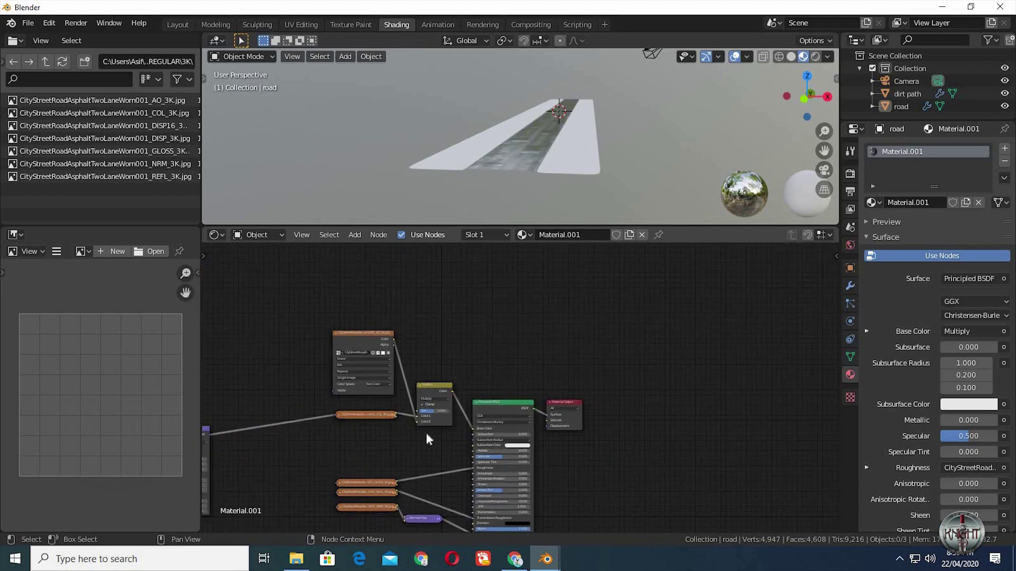
shift+scroll(455, 378, down, 1)
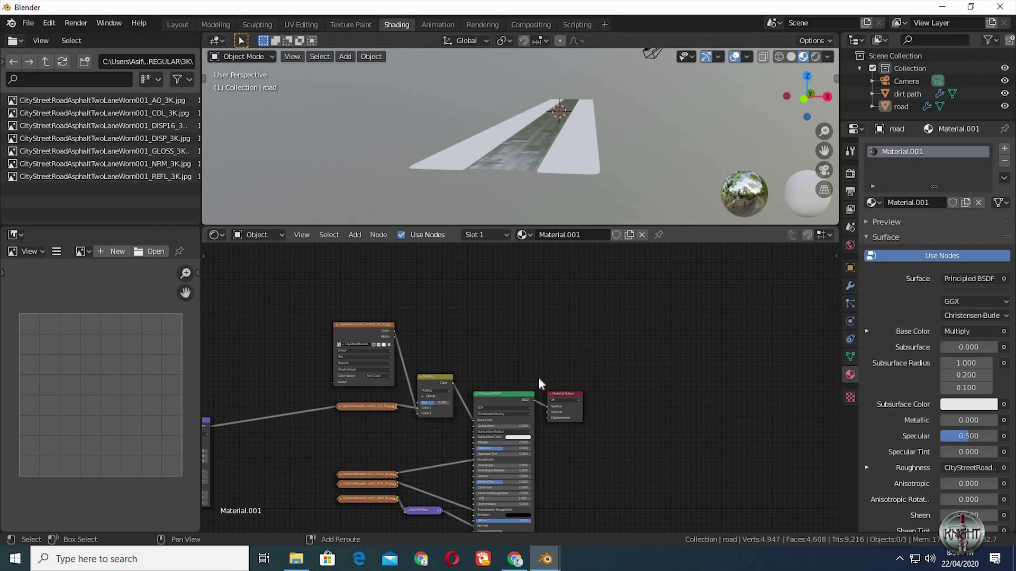
drag(211, 426, 334, 382)
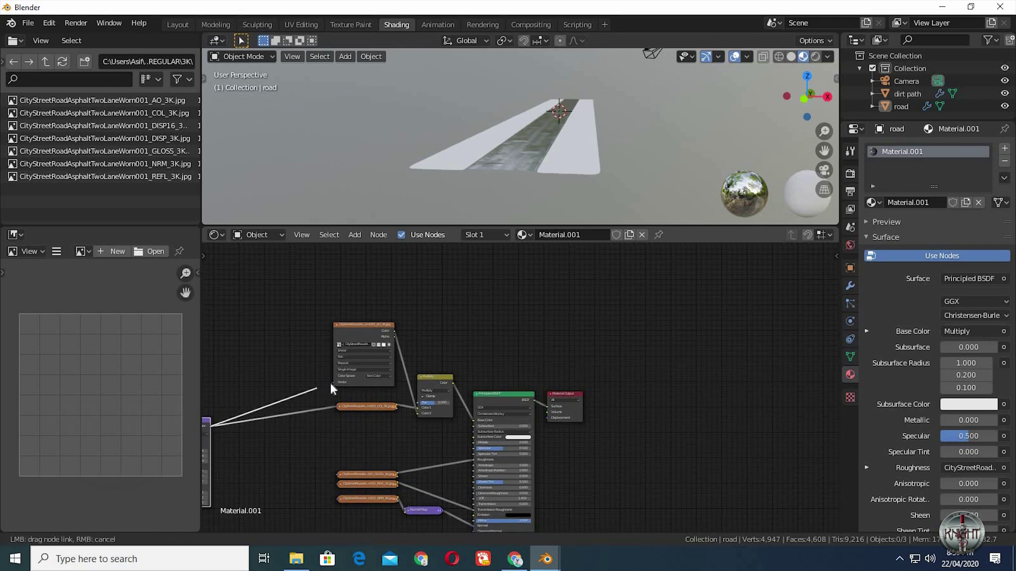
drag(211, 428, 338, 474)
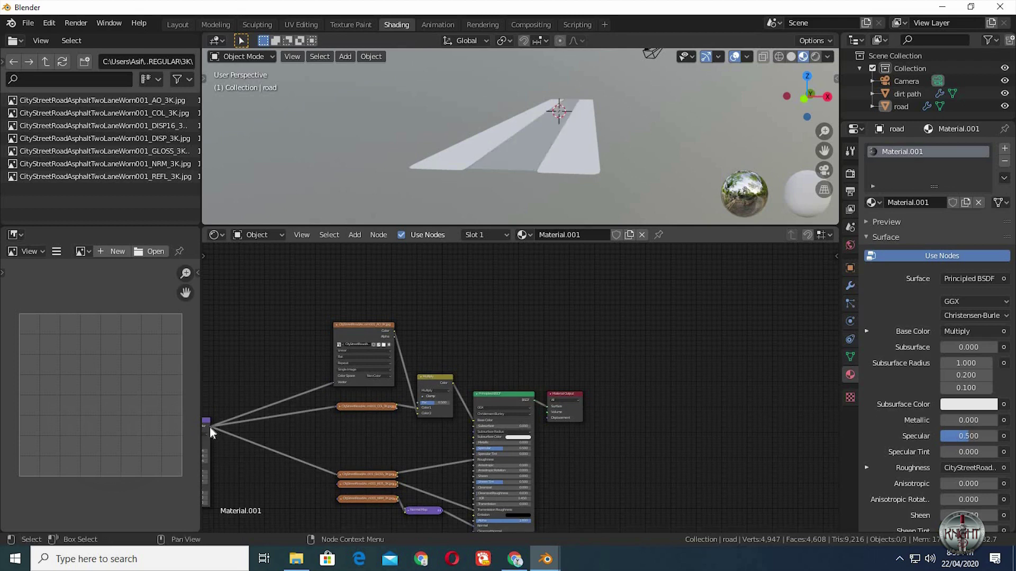
drag(209, 427, 337, 484)
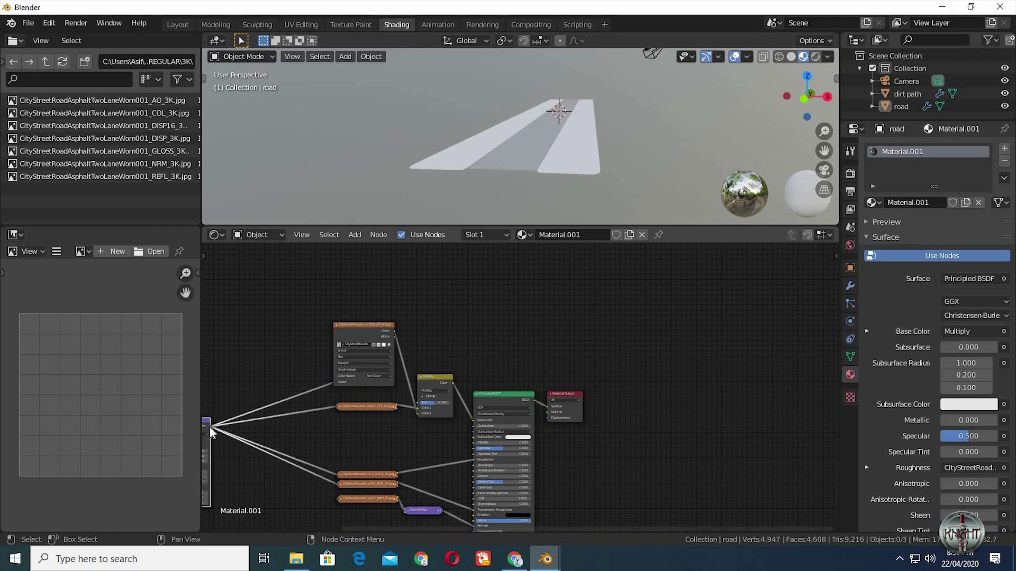
drag(210, 427, 337, 500)
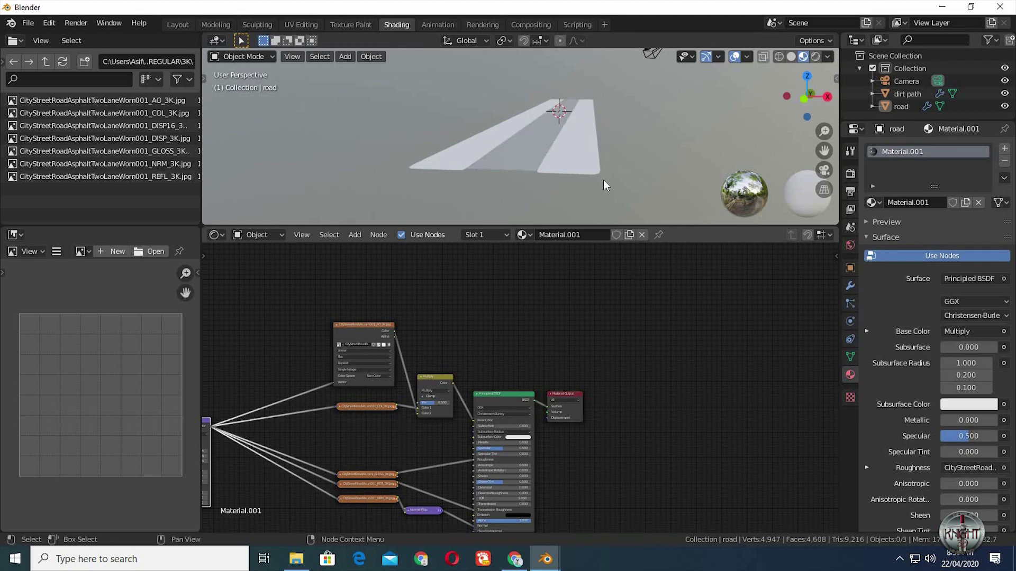
Step: Add a Displace modifier to the road and create a new texture for it
scroll(604, 180, up, 5)
scroll(608, 183, down, 6)
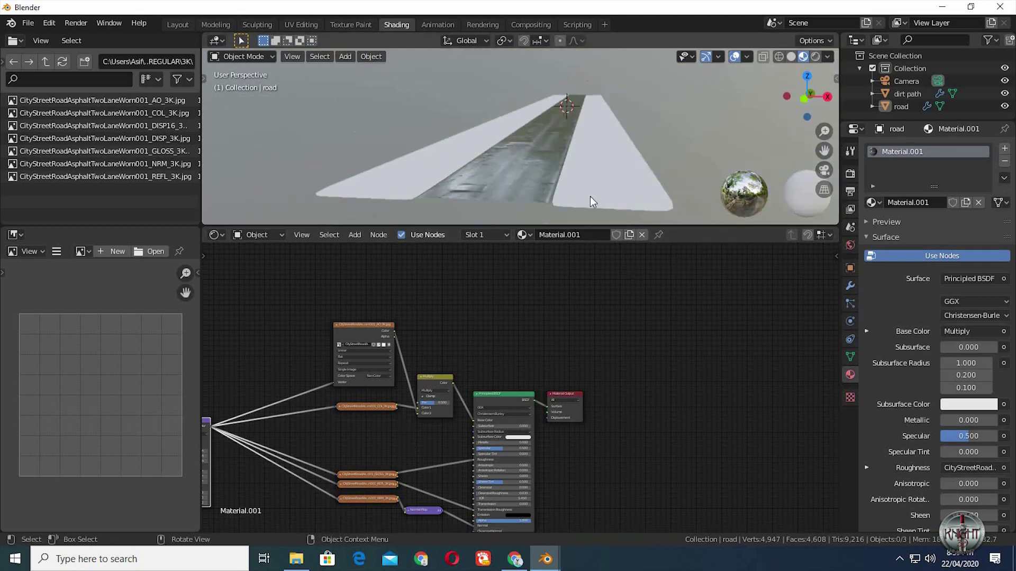
middle_drag(600, 193, 644, 183)
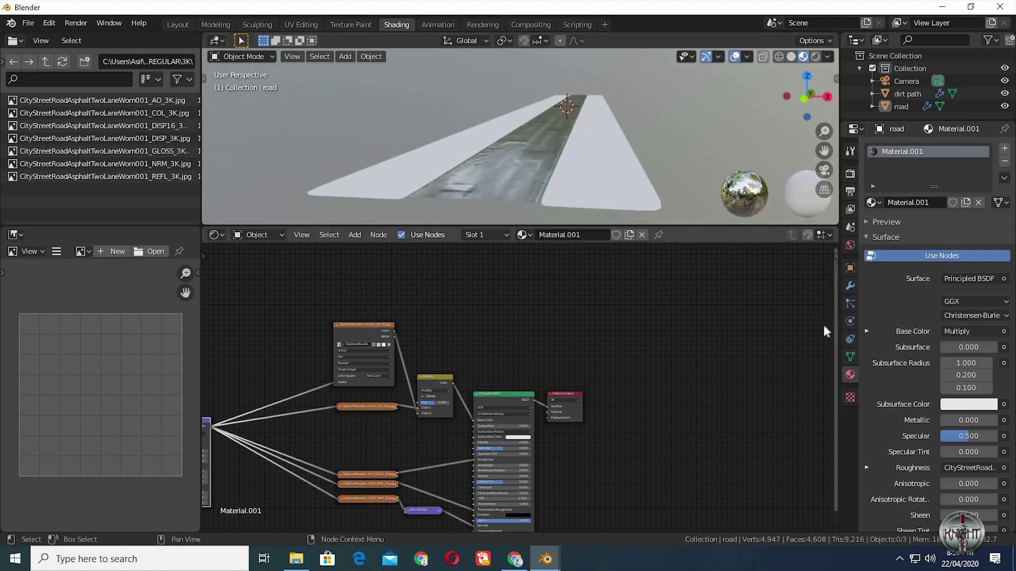
click(850, 287)
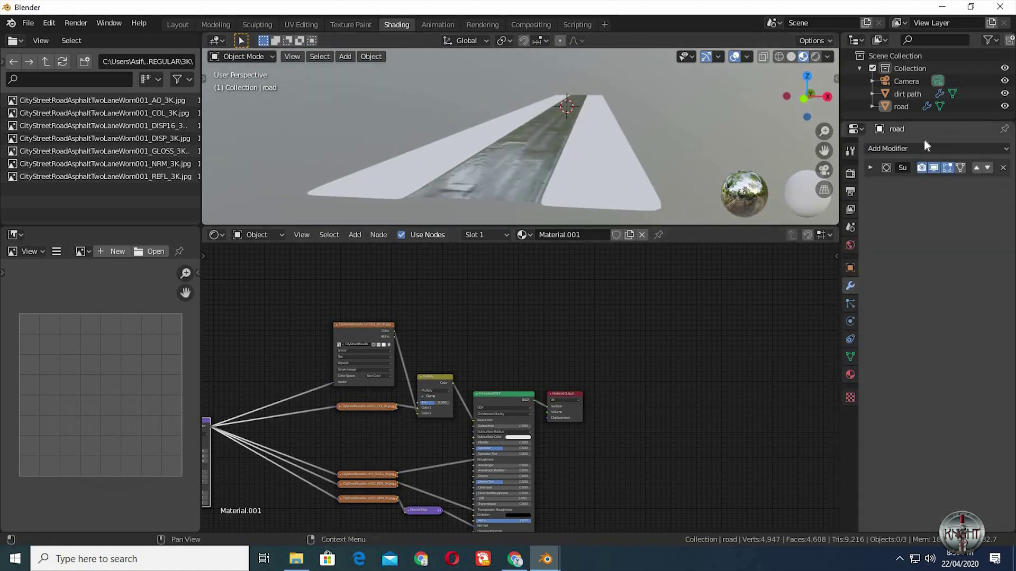
click(925, 148)
click(865, 216)
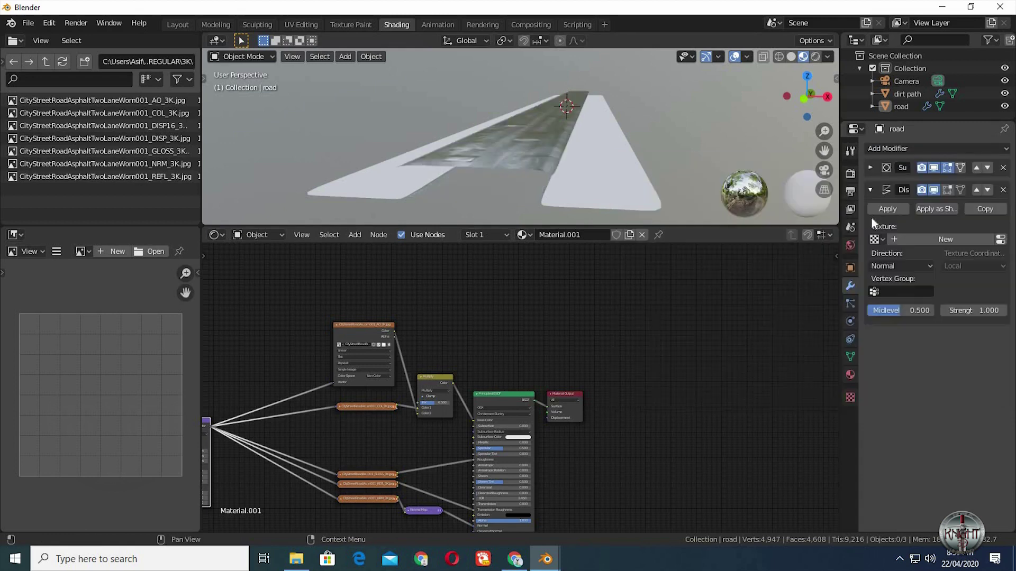
click(984, 241)
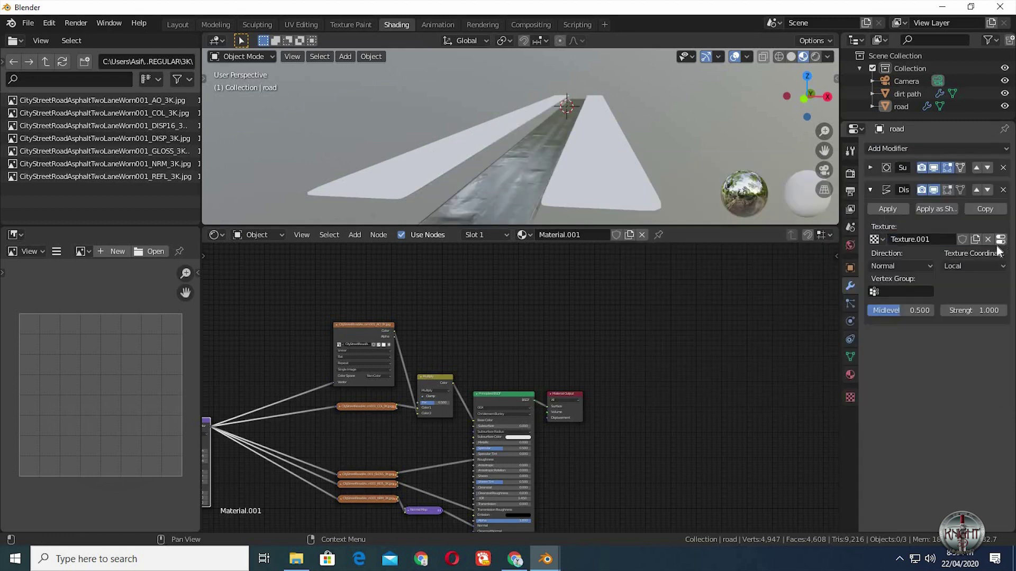
Step: Load CityStreetRoadAsphaltTwoLaneWorn001_DISP_3K.jpg from the road textures' 3K folder as the displacement texture's image
click(1000, 239)
click(969, 365)
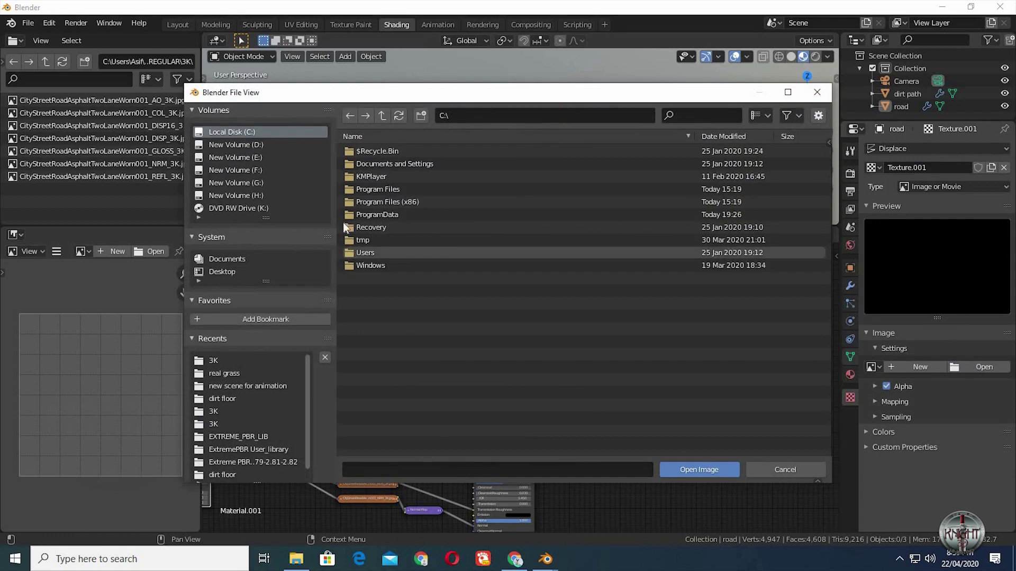
double_click(365, 188)
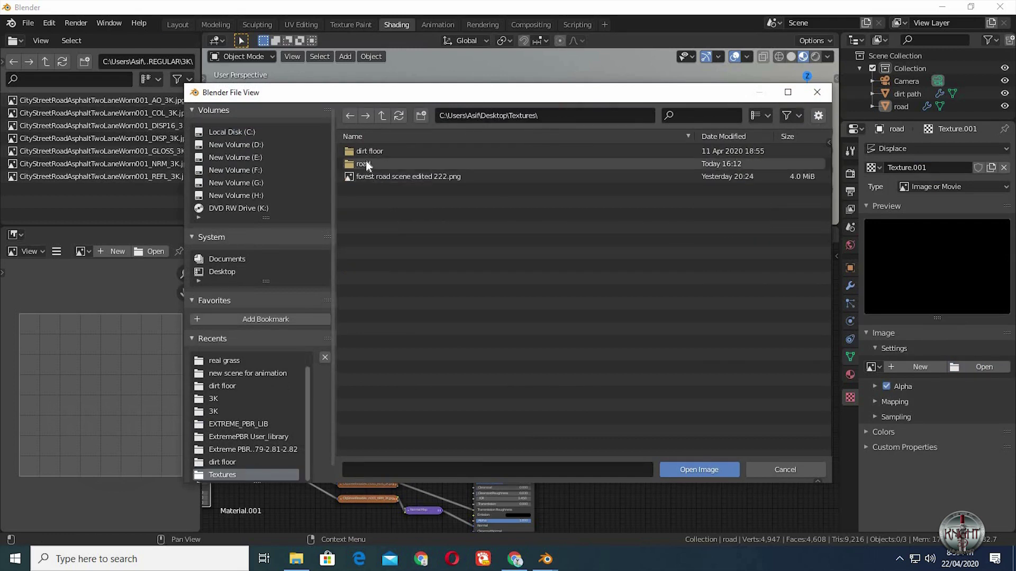
double_click(366, 164)
double_click(372, 150)
double_click(369, 163)
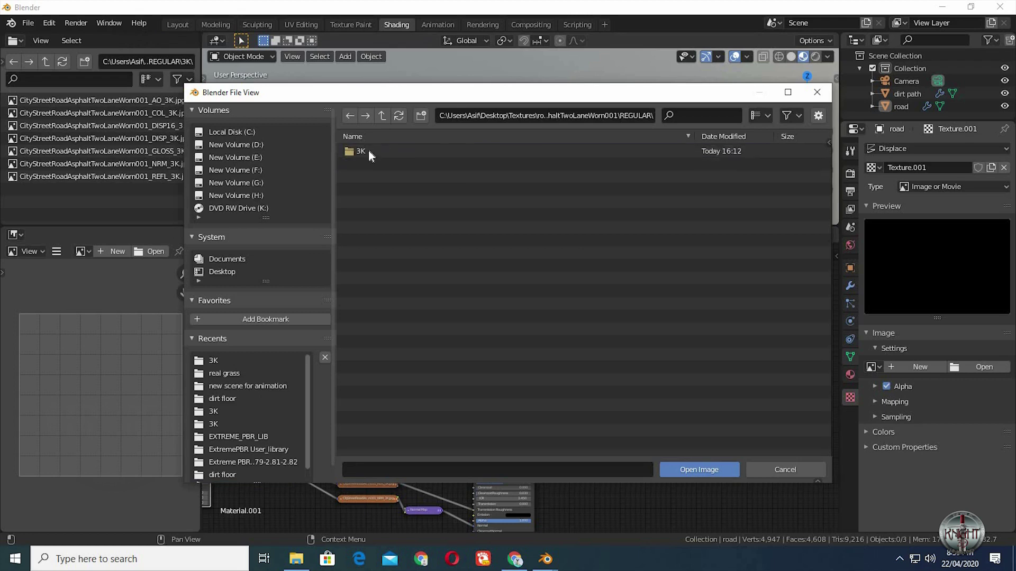
double_click(368, 151)
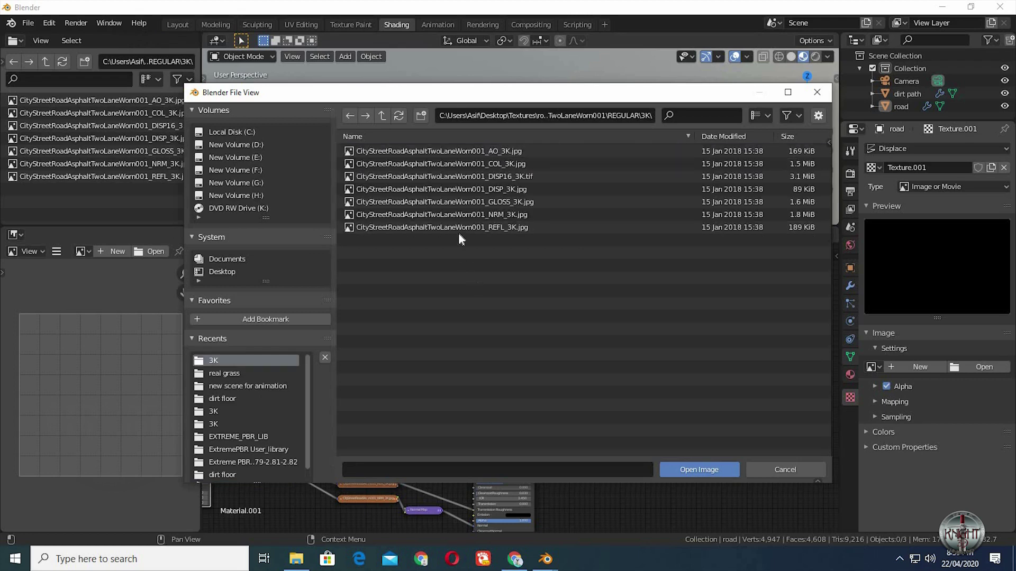
double_click(466, 190)
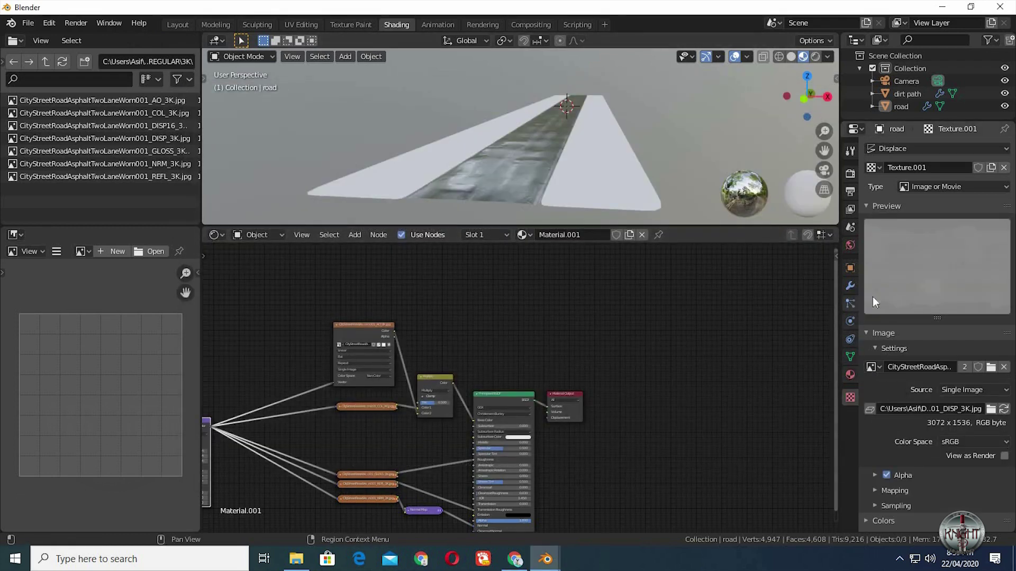
Step: Set the road's Displace modifier Strength to 0.120 and check the road surface in the viewport
click(850, 286)
double_click(975, 310)
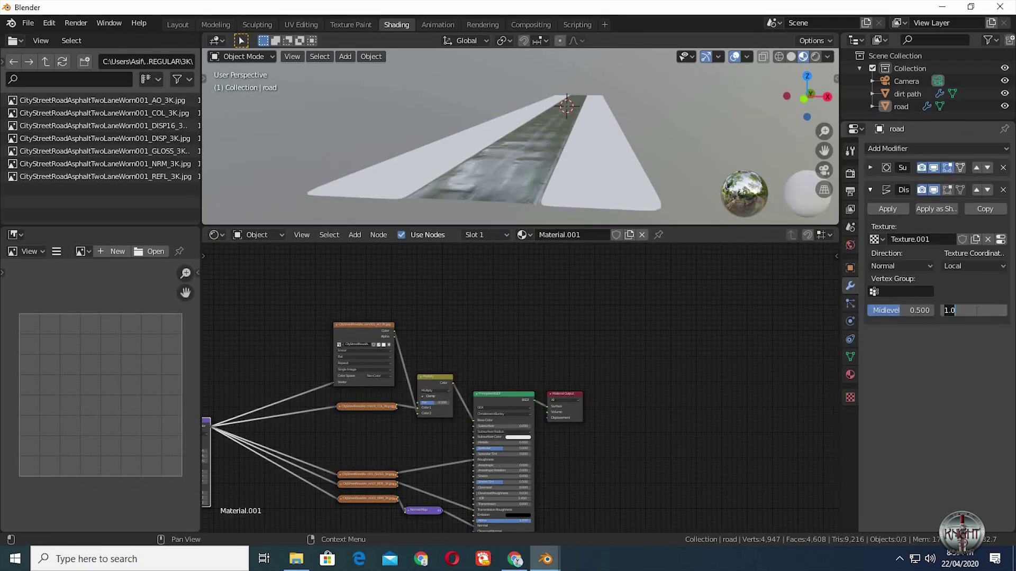
key(Return)
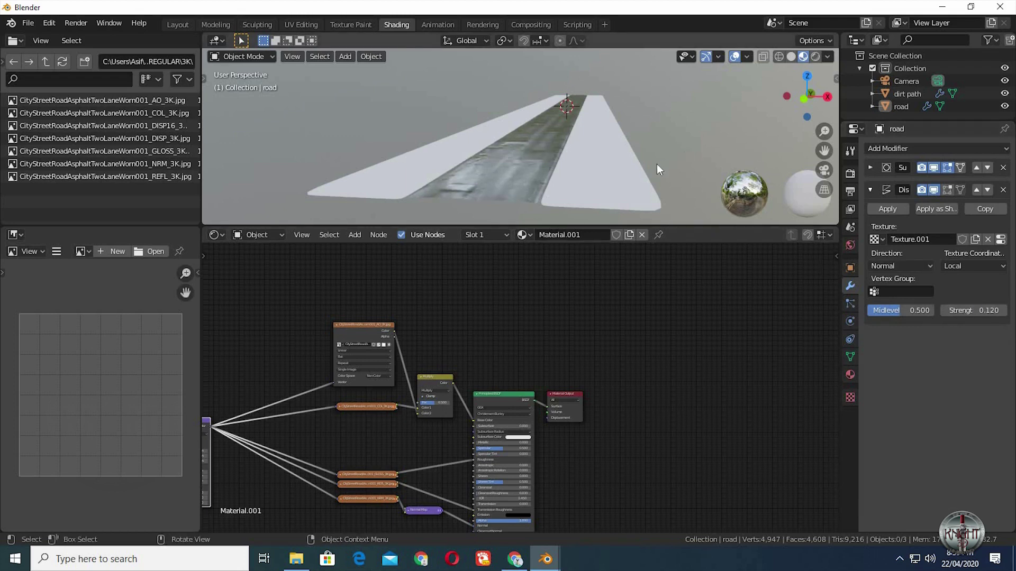
scroll(659, 159, down, 5)
scroll(619, 174, up, 3)
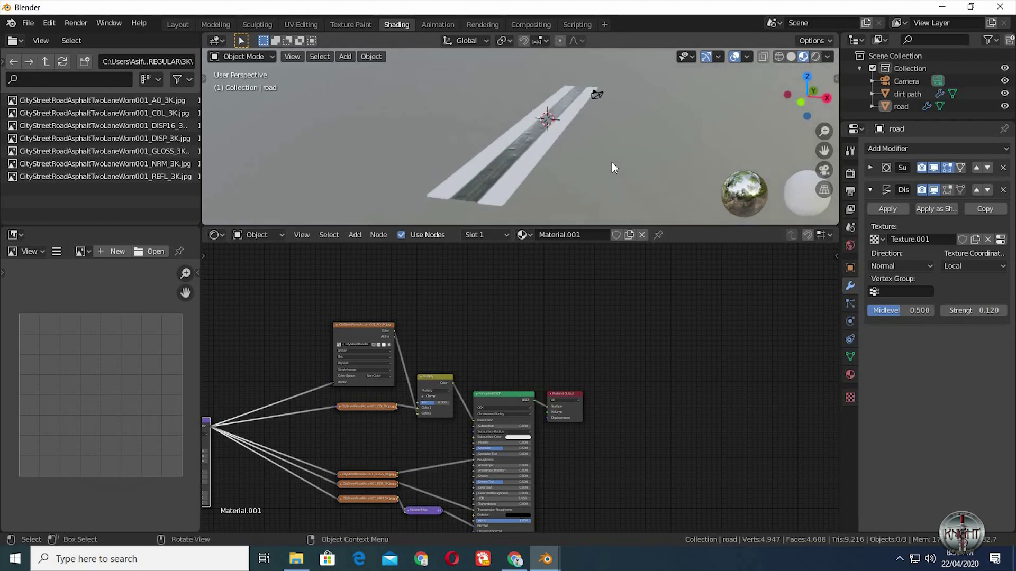
scroll(612, 162, up, 4)
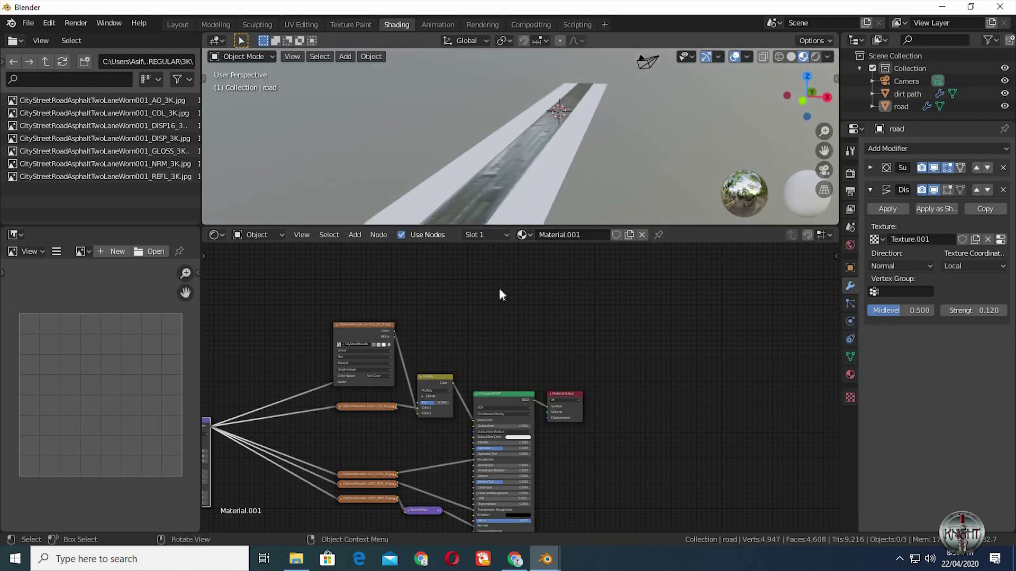
Step: Collapse the AO texture node and place it above the collapsed COL texture node
middle_drag(569, 290, 613, 286)
click(451, 272)
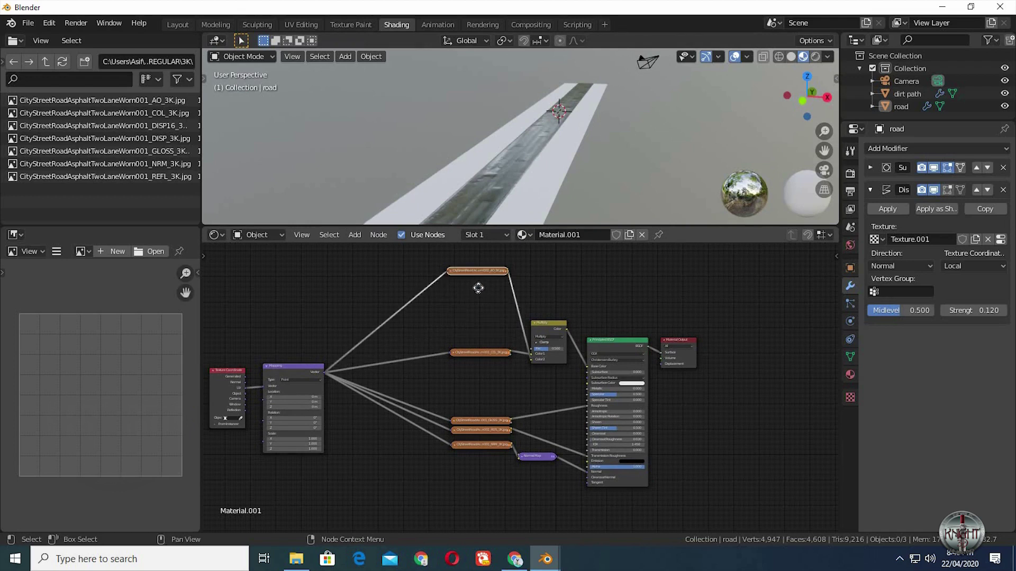
click(492, 290)
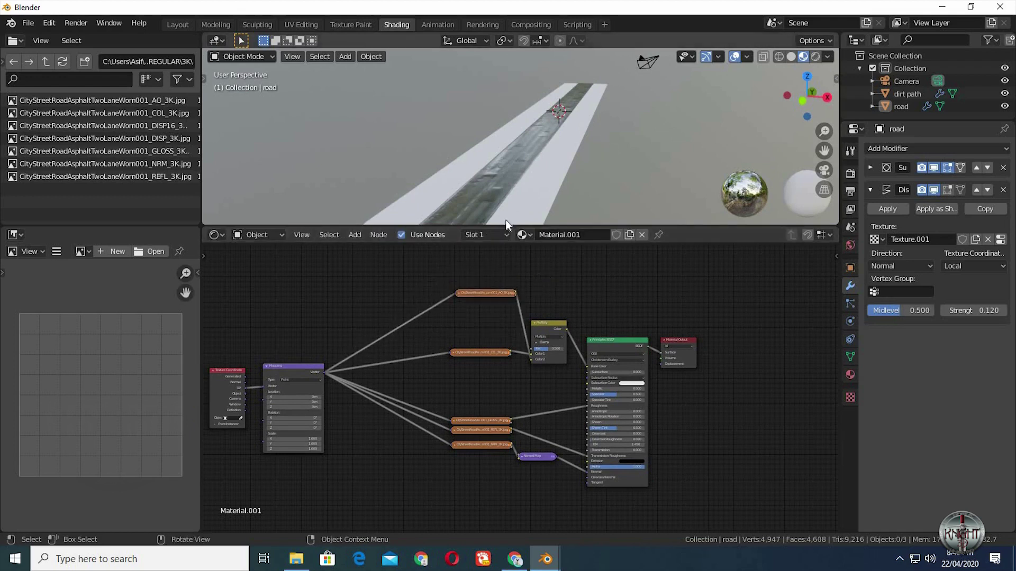
Step: Select the dirt path object and create a new material for it
click(548, 195)
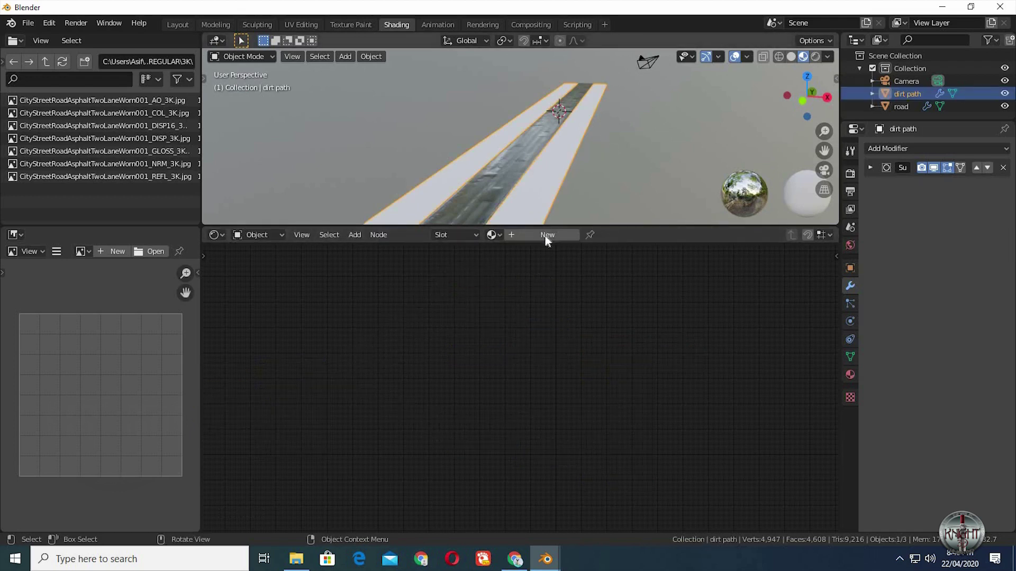
click(547, 234)
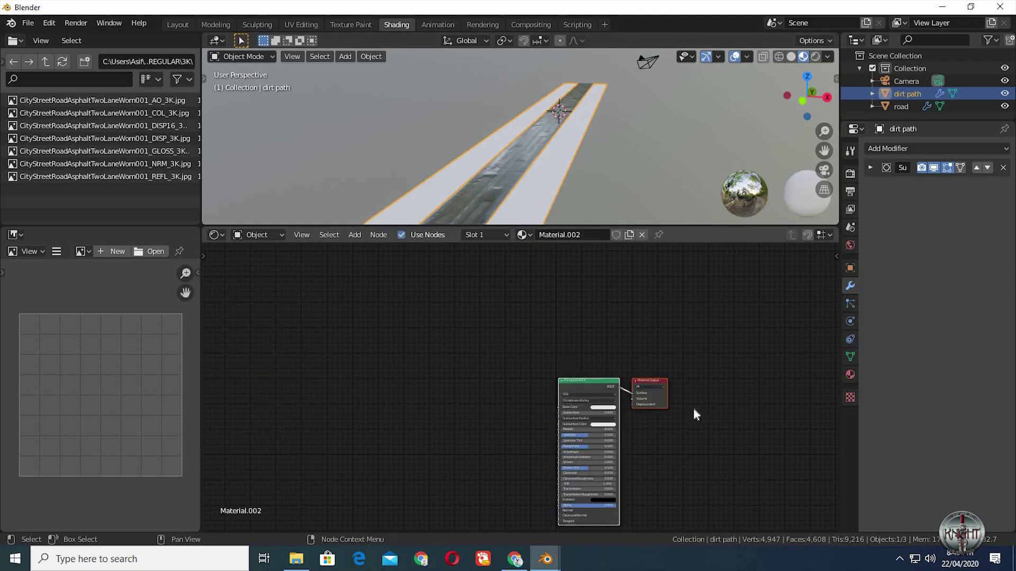
drag(619, 316, 608, 305)
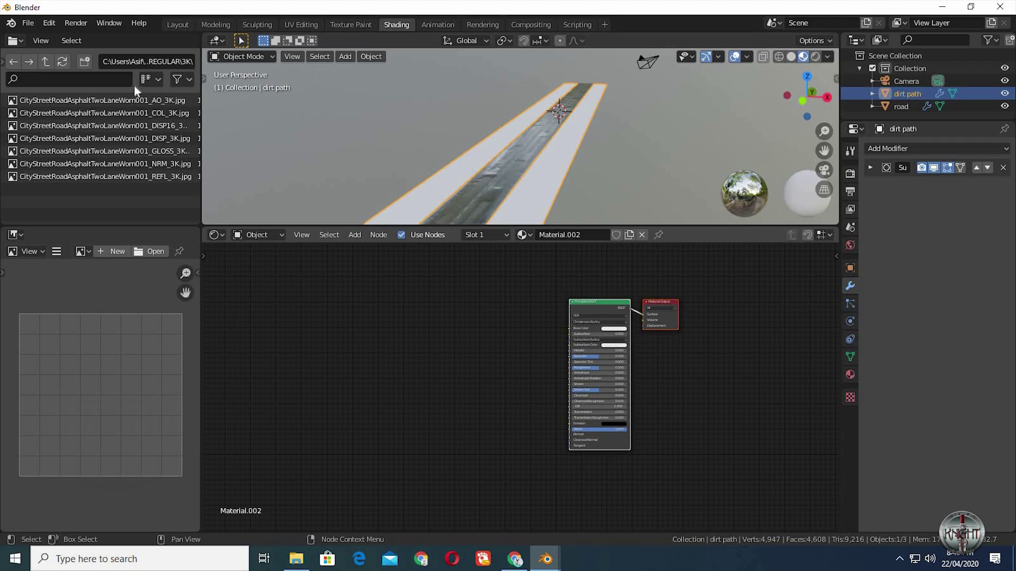
Step: Browse from the asphalt 3K folder up to the Textures folder and open its dirt floor folder
click(45, 62)
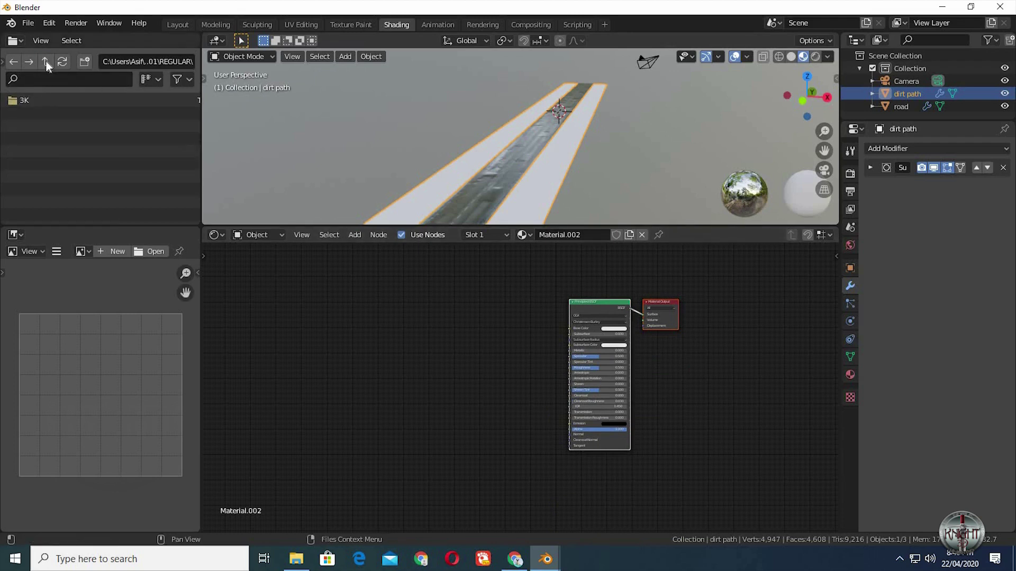
click(46, 61)
click(42, 60)
click(44, 60)
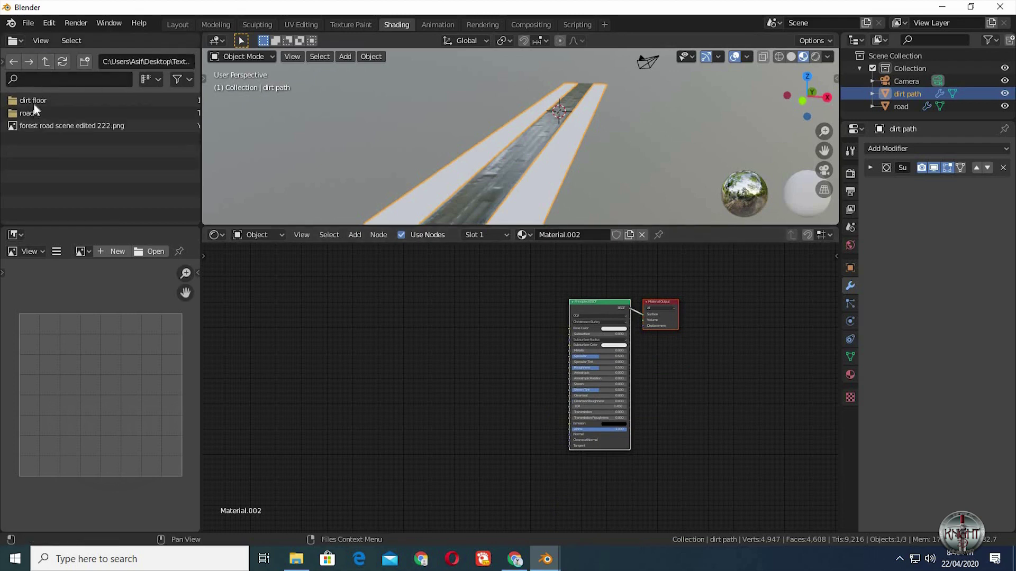
double_click(34, 102)
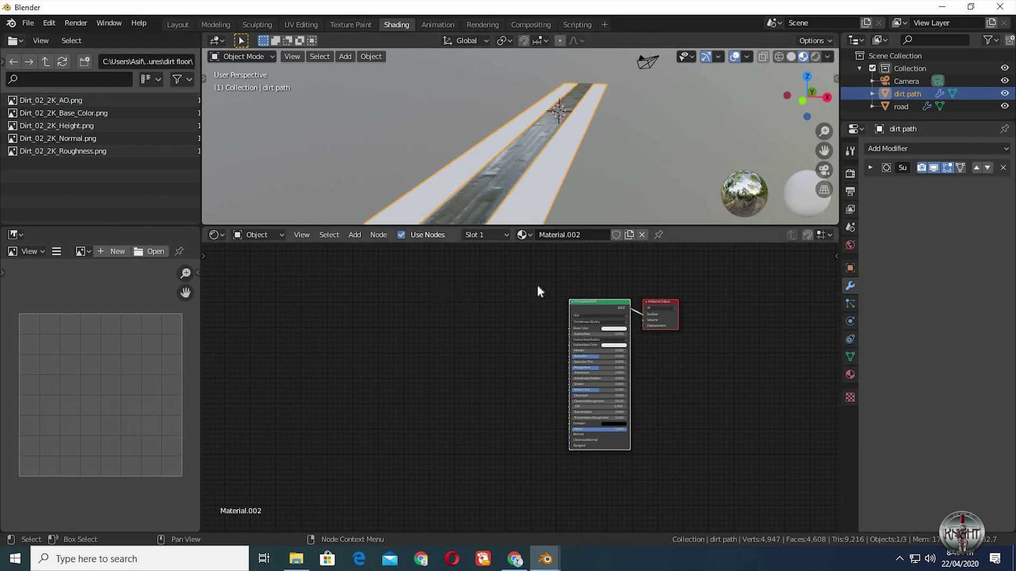
Step: Add Dirt_02_2K_Base_Color.png beside the Principled BSDF and Dirt_02_2K_AO.png above it as image texture nodes
drag(604, 325, 602, 347)
drag(443, 324, 427, 324)
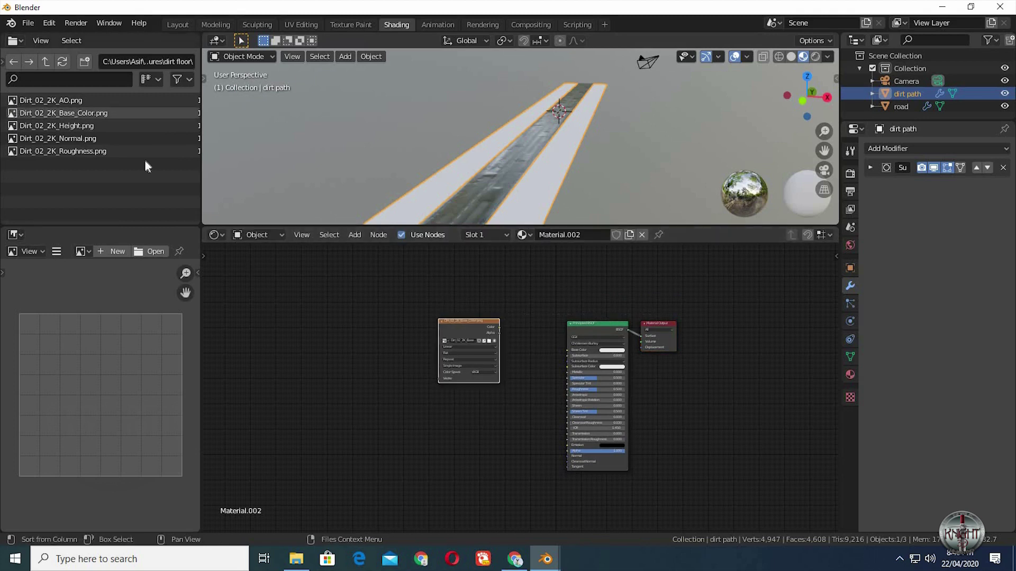
drag(50, 100, 466, 267)
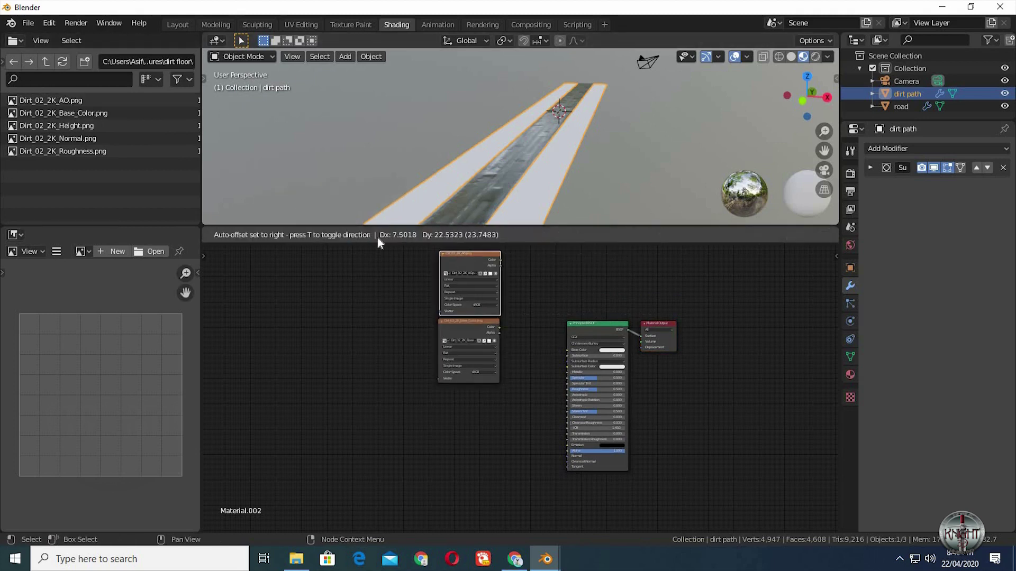
click(378, 241)
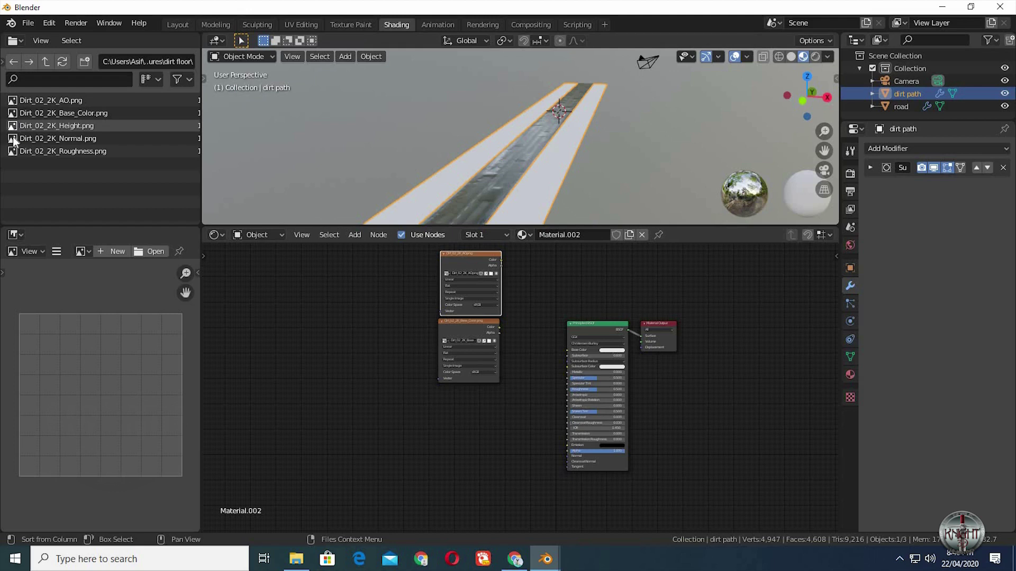
Step: Add Dirt_02_2K_Normal.png and Dirt_02_2K_Roughness.png as image texture nodes below the base color texture, with Roughness above Normal
drag(13, 136, 457, 487)
click(55, 163)
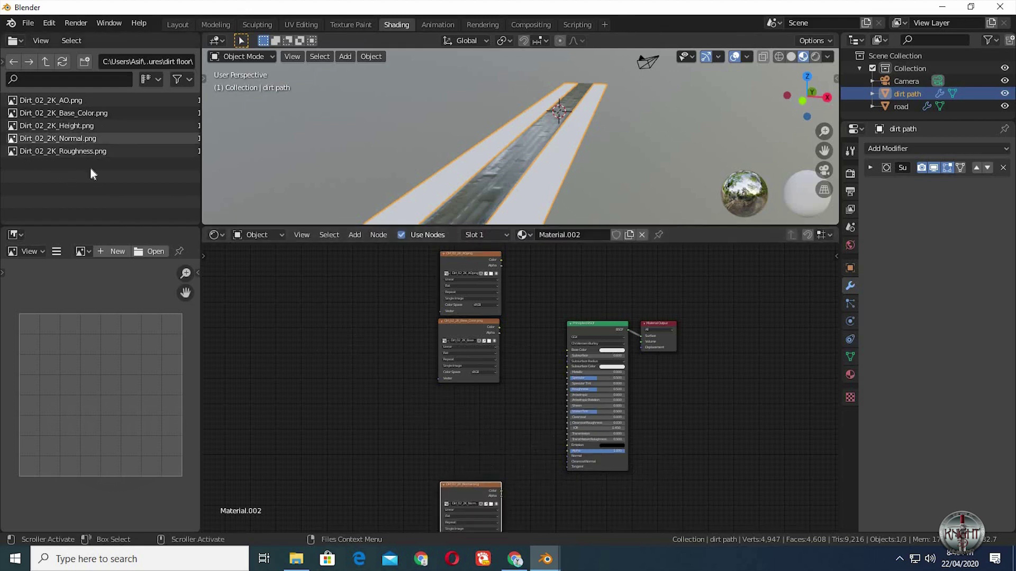
drag(13, 152, 462, 413)
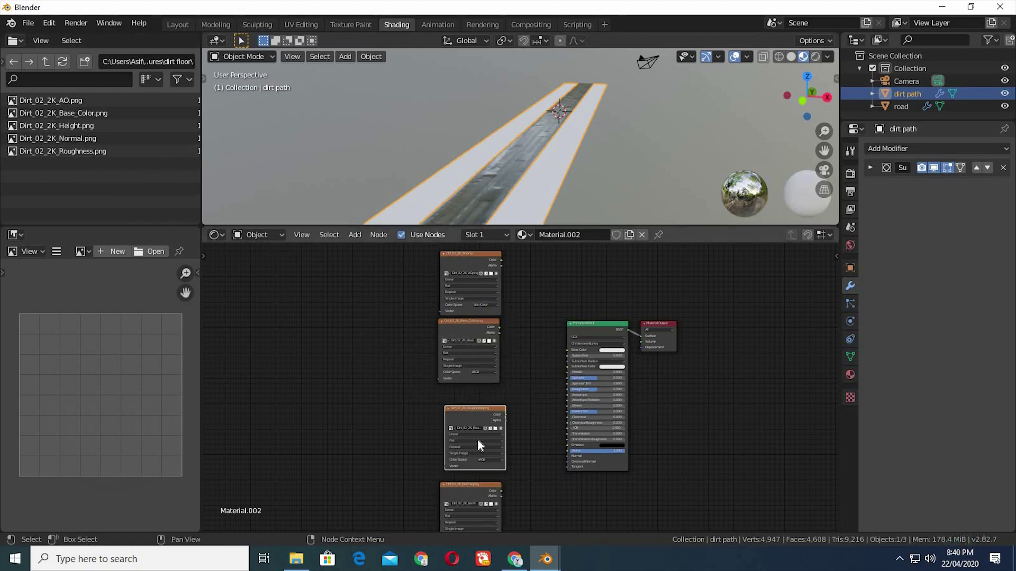
scroll(477, 439, up, 3)
shift+scroll(517, 398, down, 2)
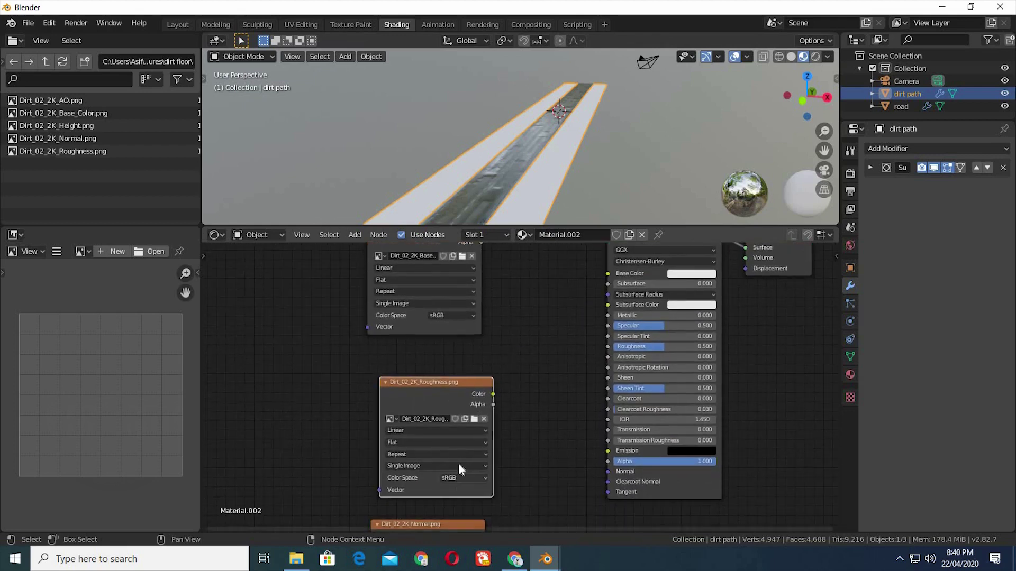
Step: Set the Dirt_02_2K_Roughness.png node's color space to Non-Color and move the node up just below the base color texture
click(456, 477)
click(433, 394)
key(g)
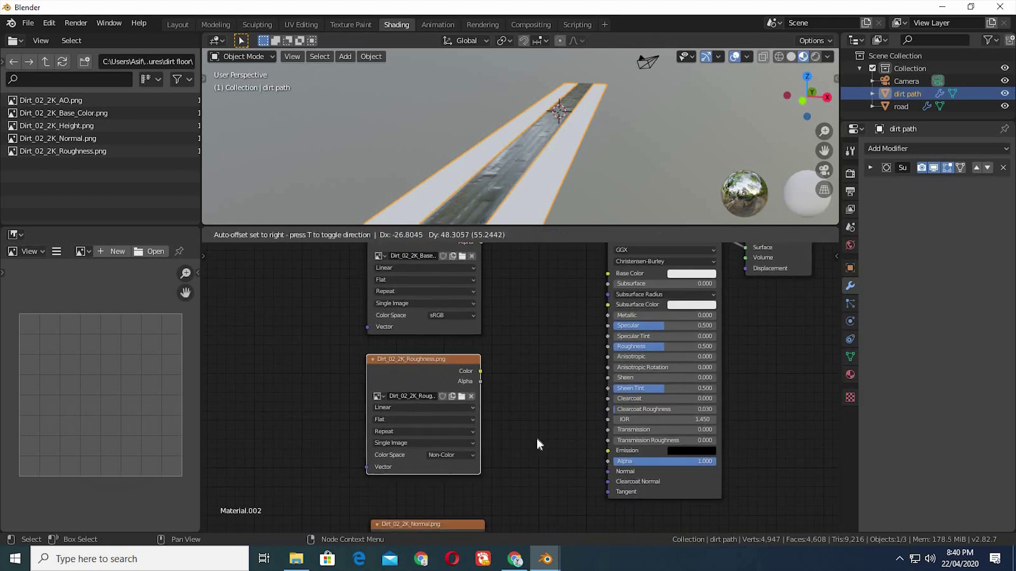
click(536, 445)
Step: Move the Dirt_02_2K_Normal.png node up directly below the roughness texture and set its color space to Non-Color
scroll(506, 428, down, 1)
shift+scroll(506, 428, down, 3)
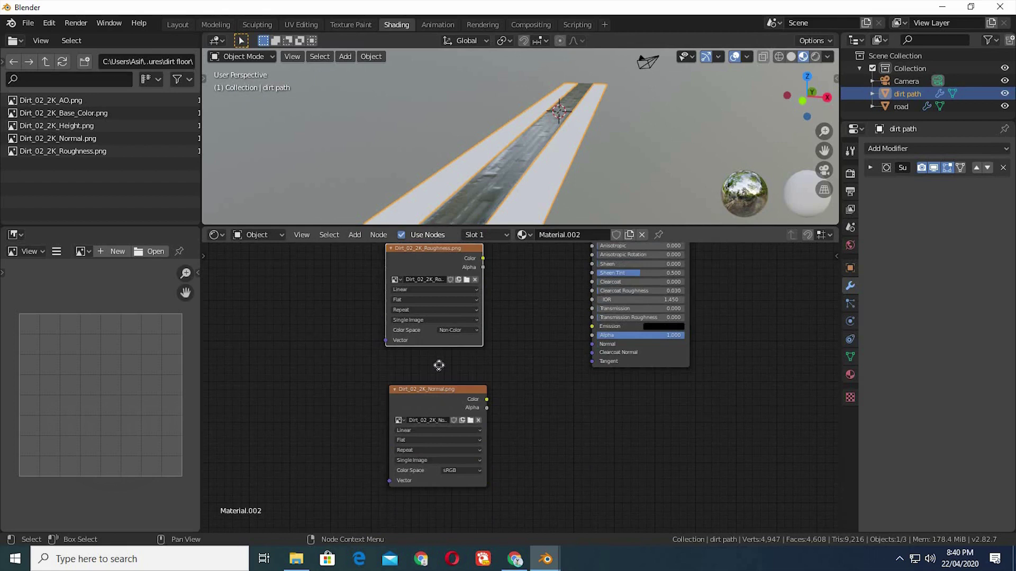
drag(442, 394, 437, 359)
click(456, 436)
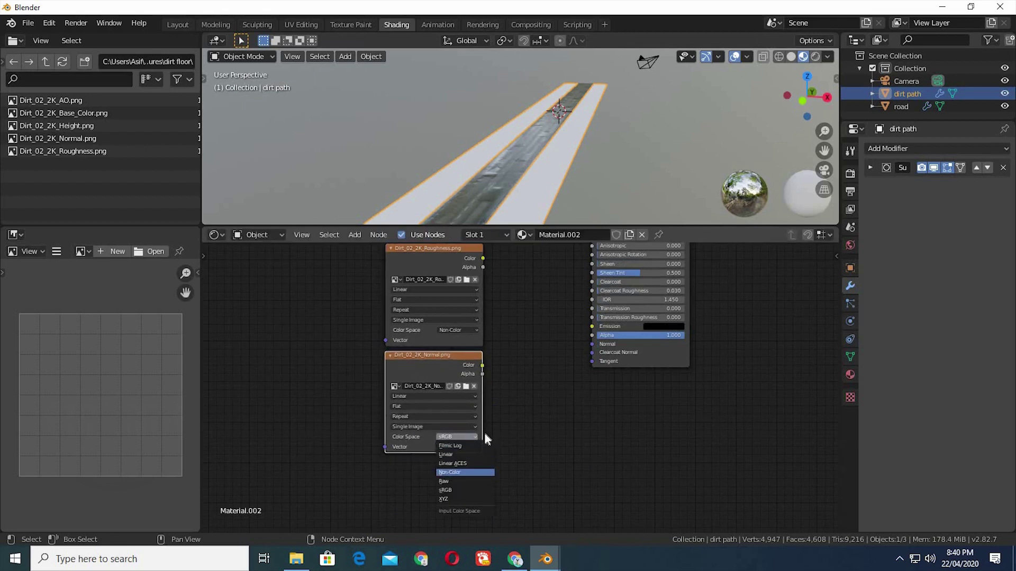
click(464, 472)
Step: Connect the Dirt_02_2K_Base_Color.png Color output to the Principled BSDF's Base Color input
scroll(460, 443, down, 4)
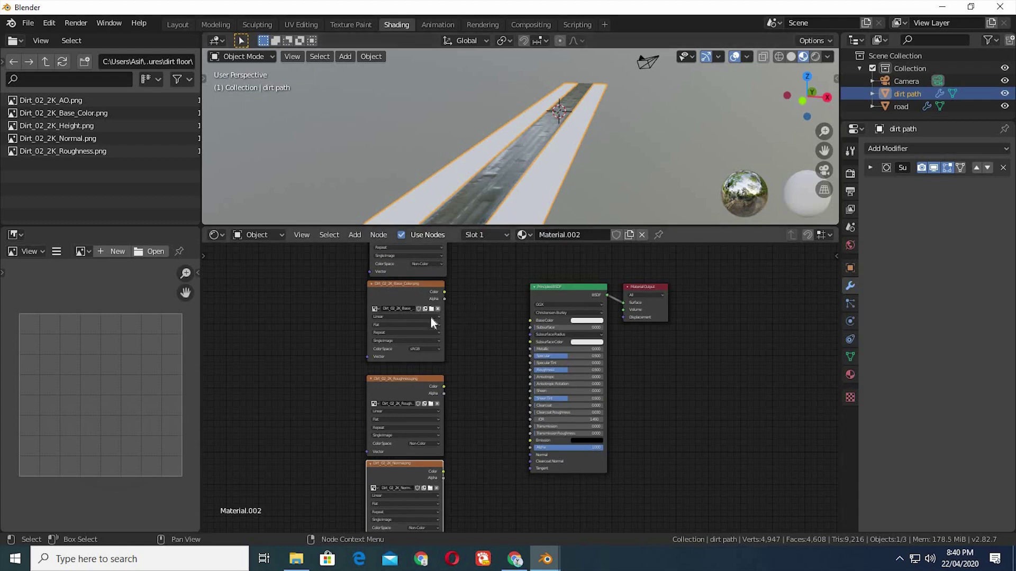
scroll(440, 296, up, 2)
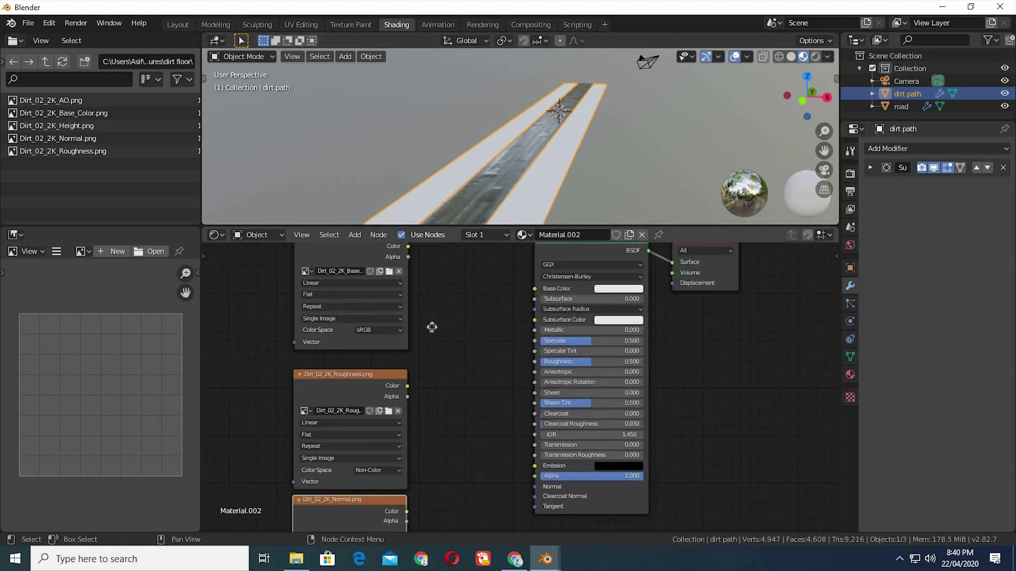
drag(414, 325, 538, 367)
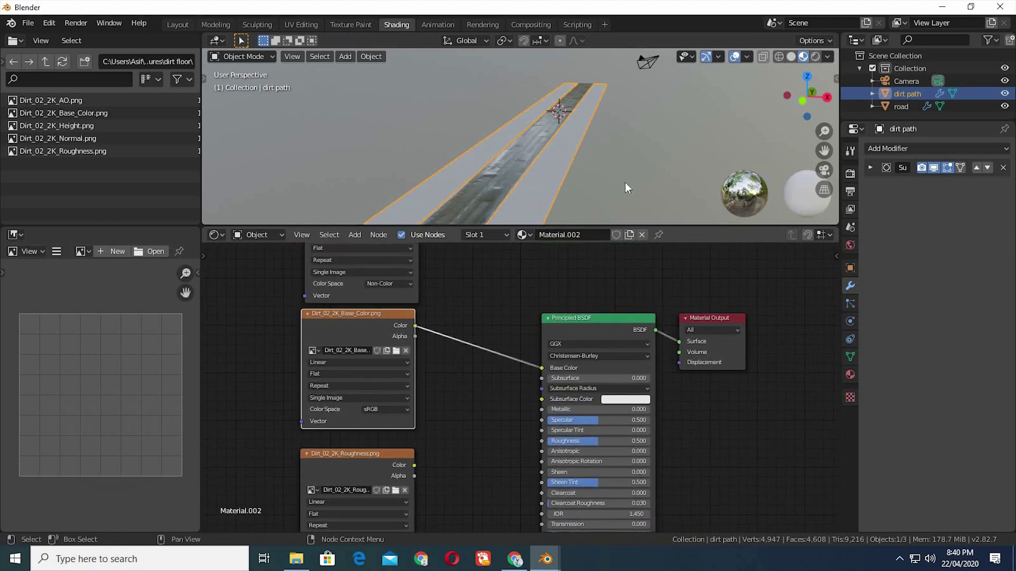
Step: Switch to the UV Editing workspace and bring the dirt path's full UV layout into view over the base color texture
click(291, 23)
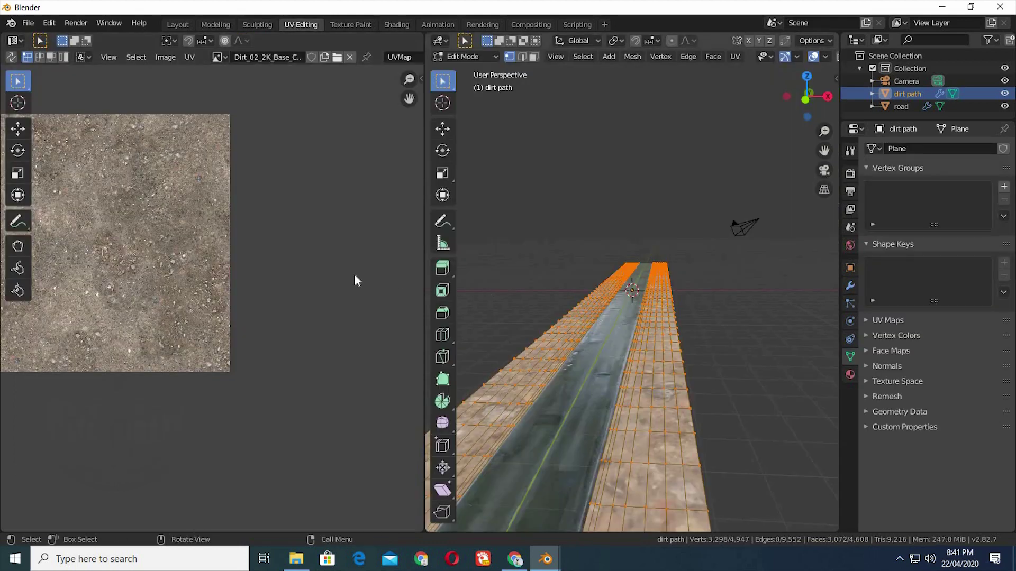
ctrl+scroll(68, 243, left, 5)
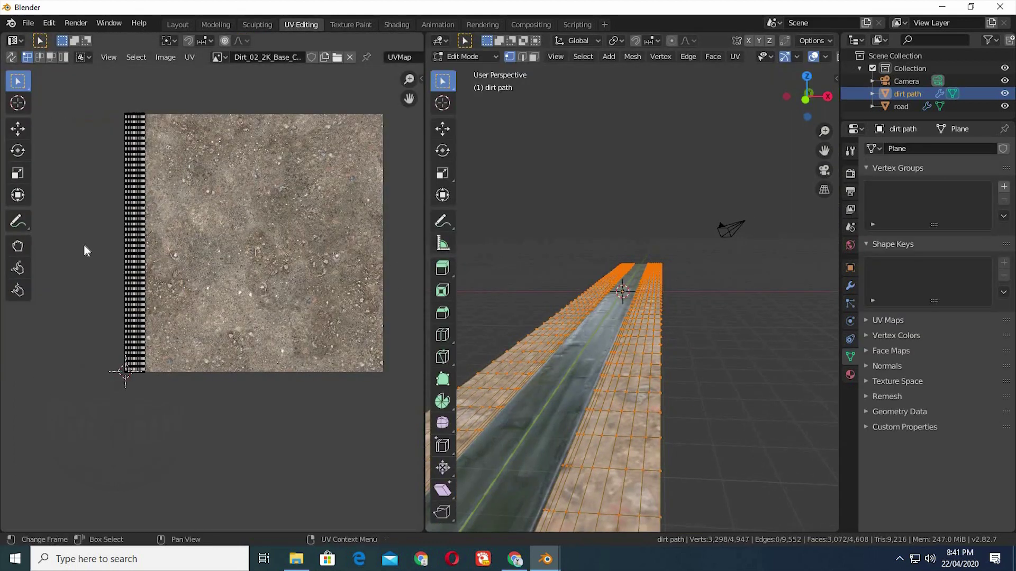
Step: Select all UVs of the dirt path in the UV Editor and rotate them 90 degrees
ctrl+scroll(85, 248, right, 3)
scroll(227, 295, down, 4)
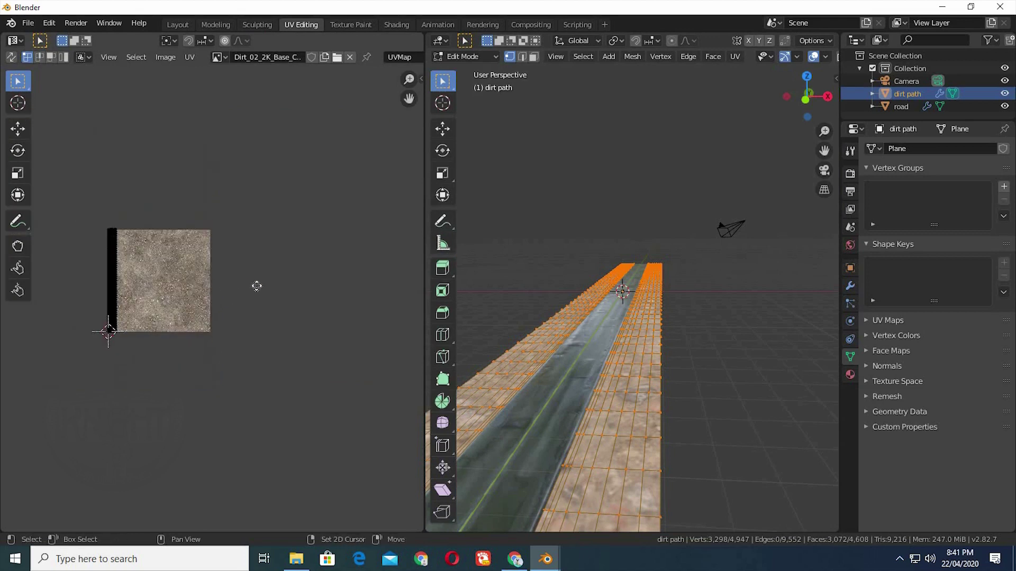
ctrl+scroll(256, 287, left, 4)
scroll(256, 286, down, 1)
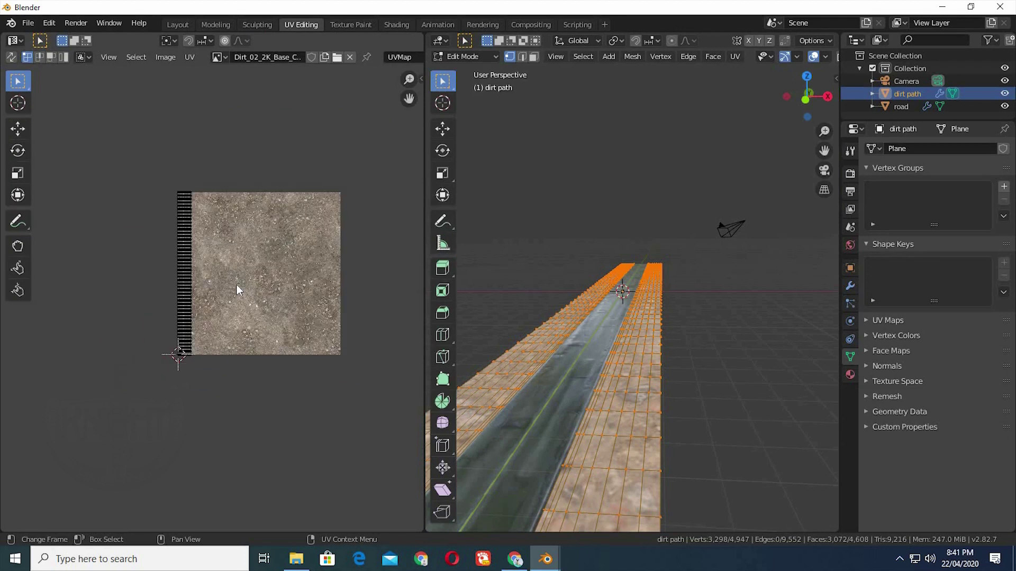
key(a)
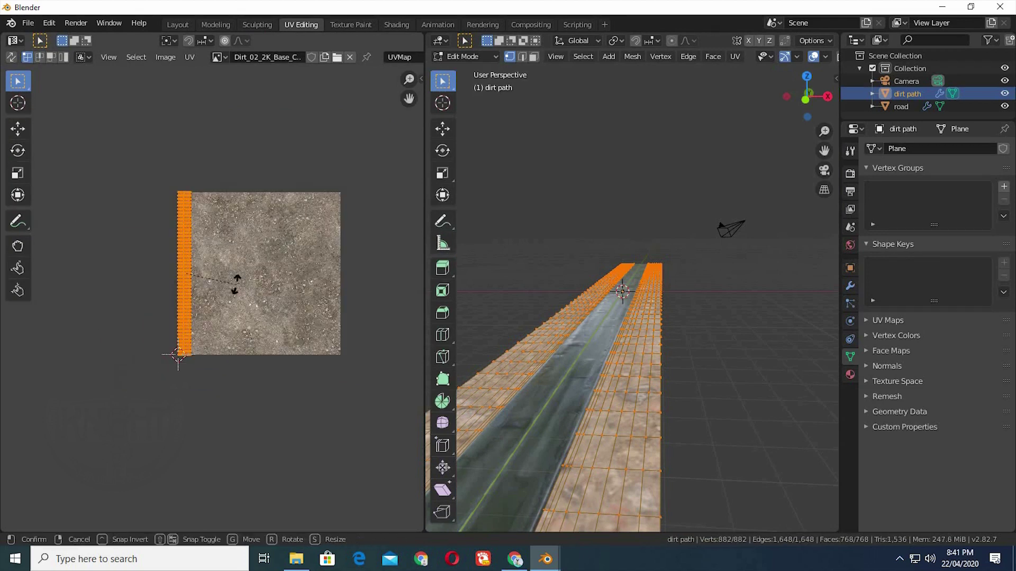
text(r90)
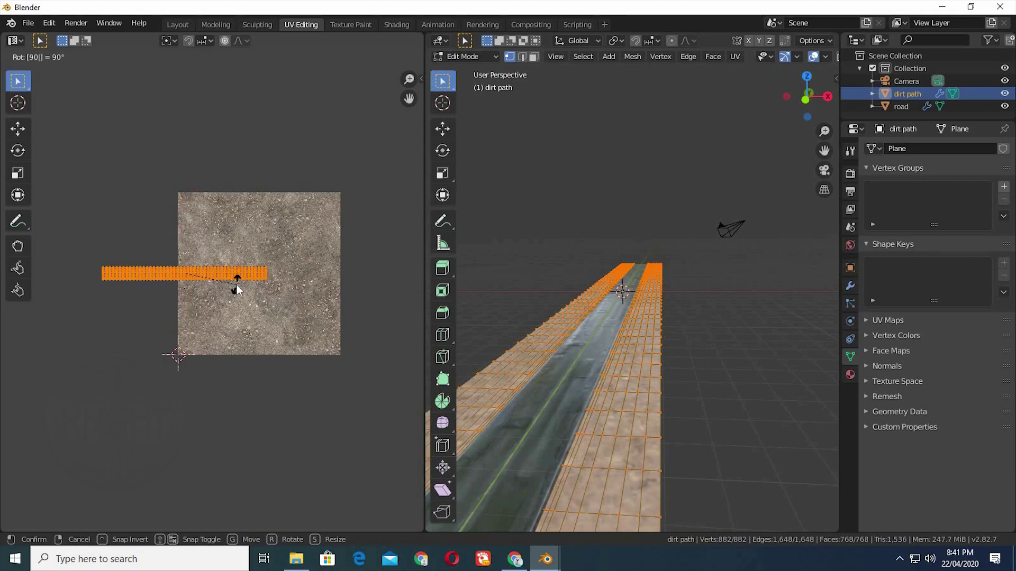
key(Return)
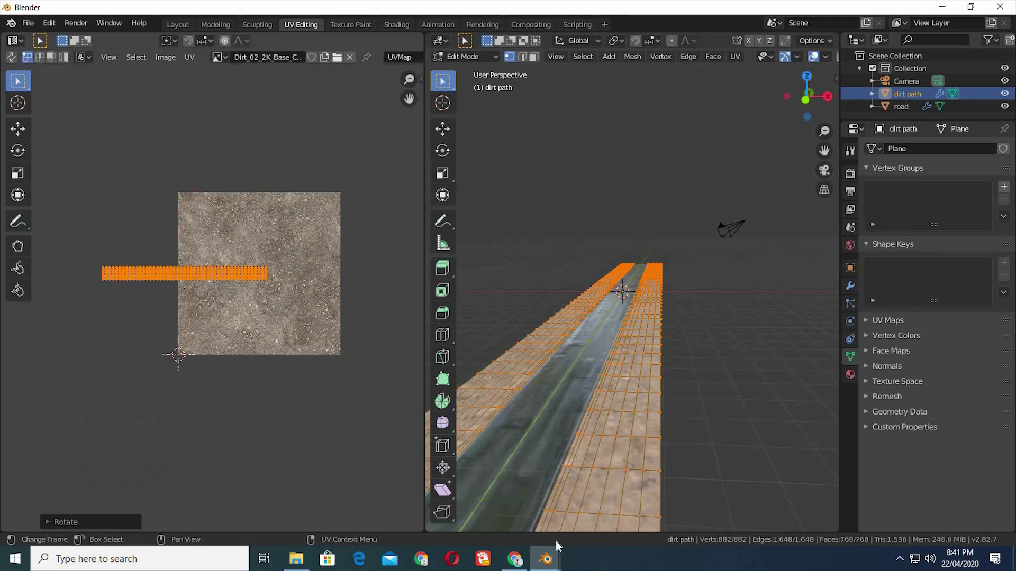
Step: Switch to the open "forest scene4 with join" file, examine the dirt material nodes of the more ground object, and close the file without saving
mouse_move(547, 560)
click(626, 504)
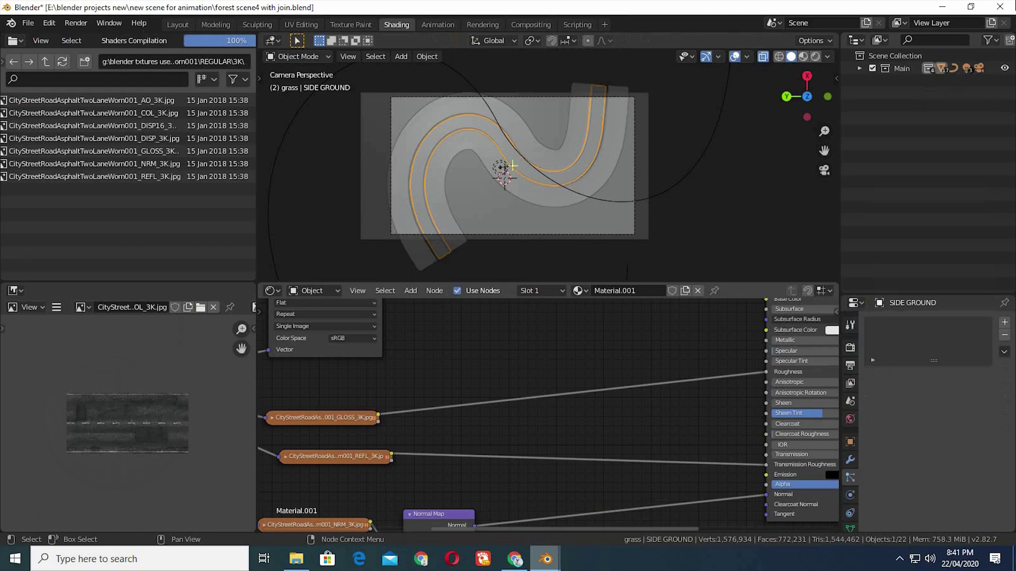
click(997, 8)
click(613, 300)
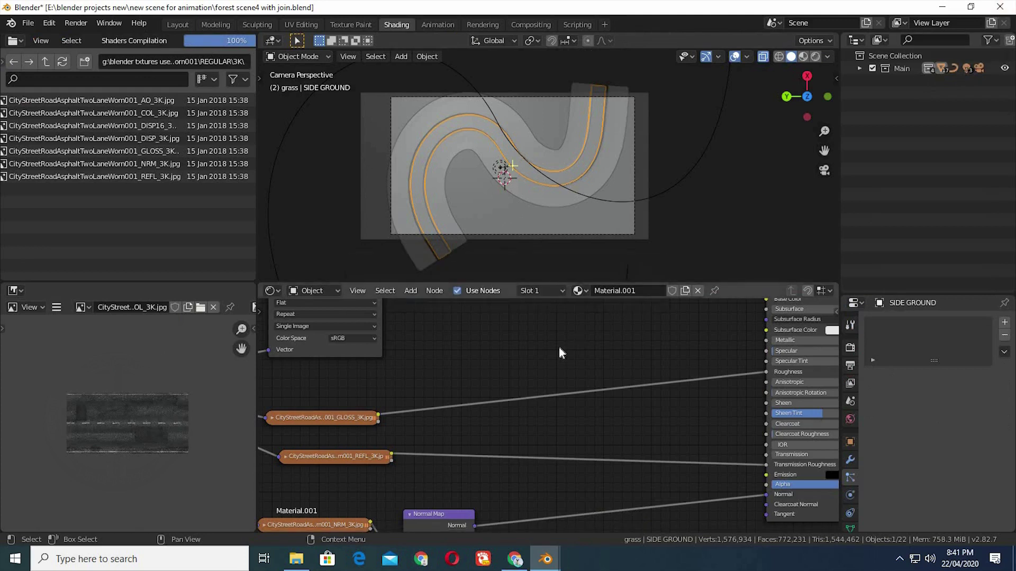
click(447, 221)
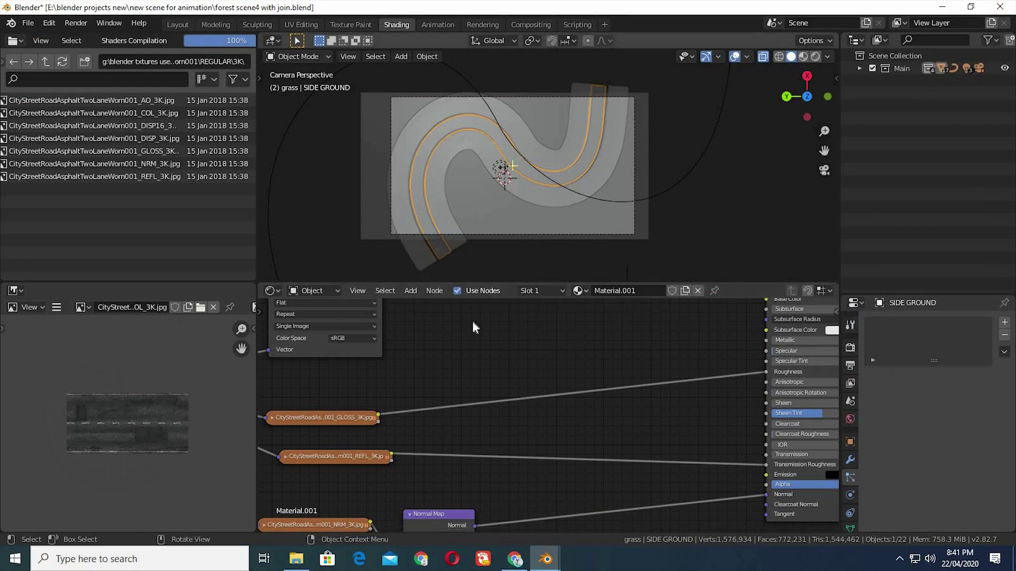
middle_drag(463, 344, 465, 367)
scroll(481, 426, up, 3)
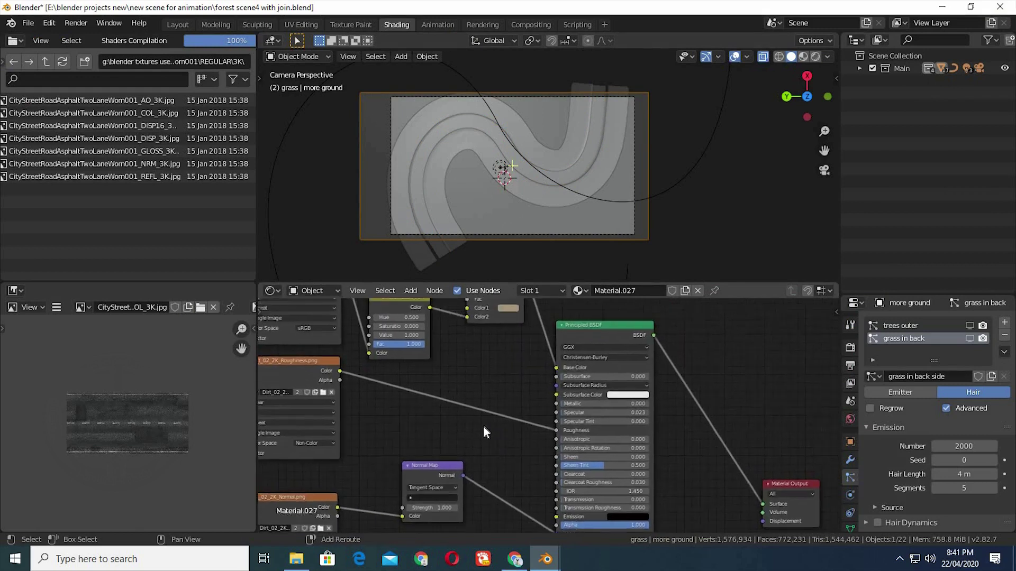
middle_drag(518, 494, 519, 492)
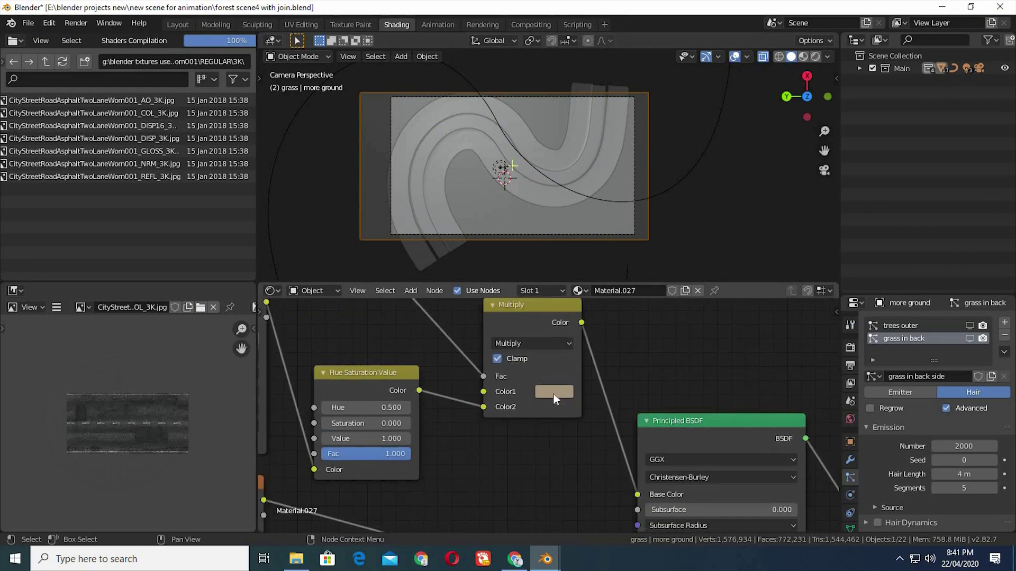
scroll(532, 433, down, 2)
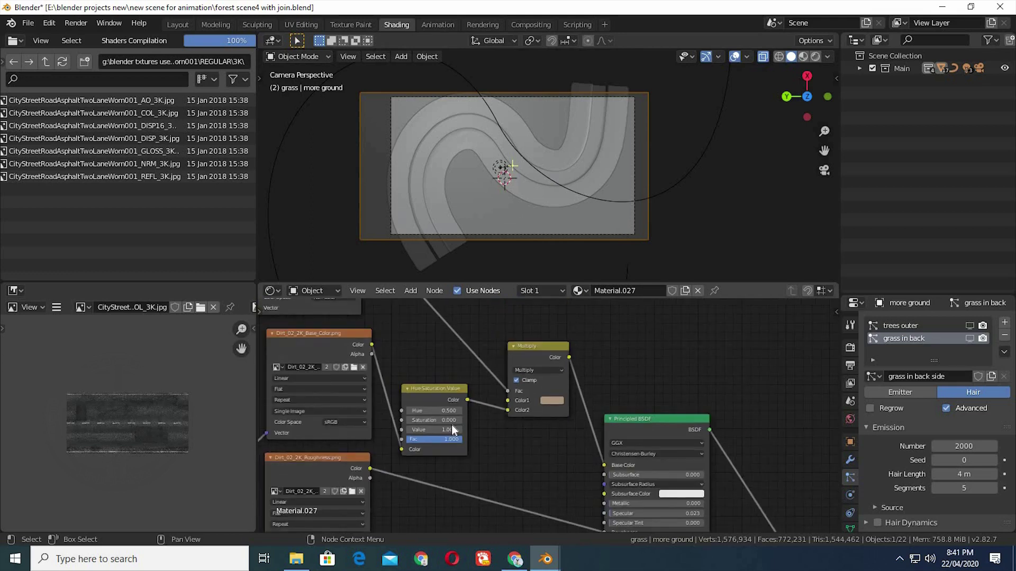
scroll(452, 424, up, 1)
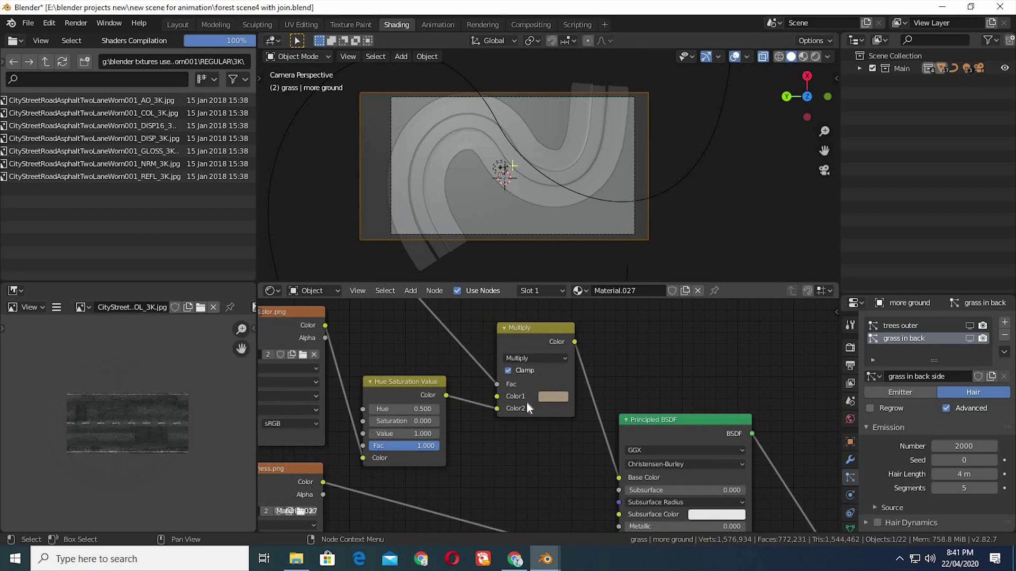
click(1010, 5)
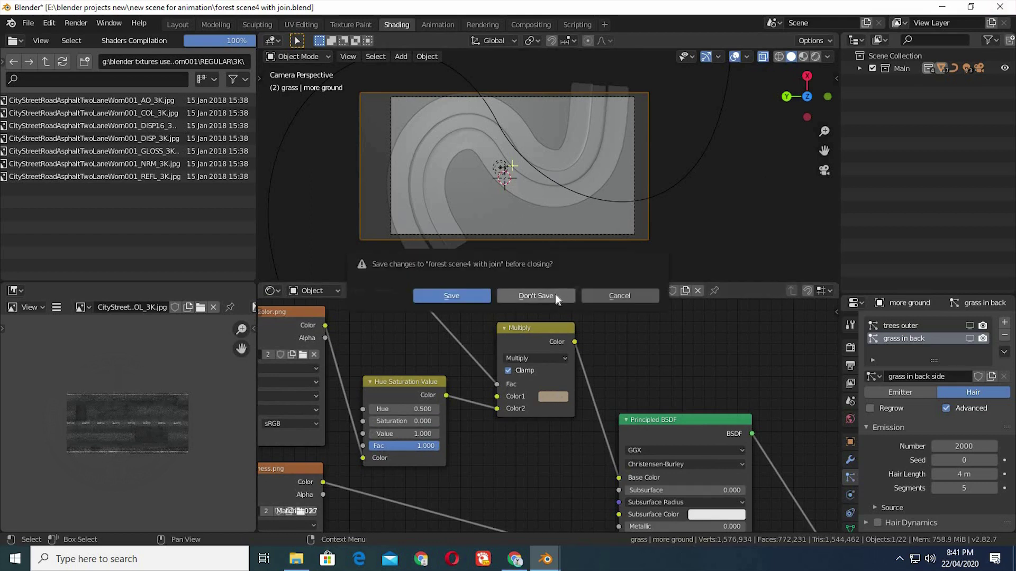
click(545, 297)
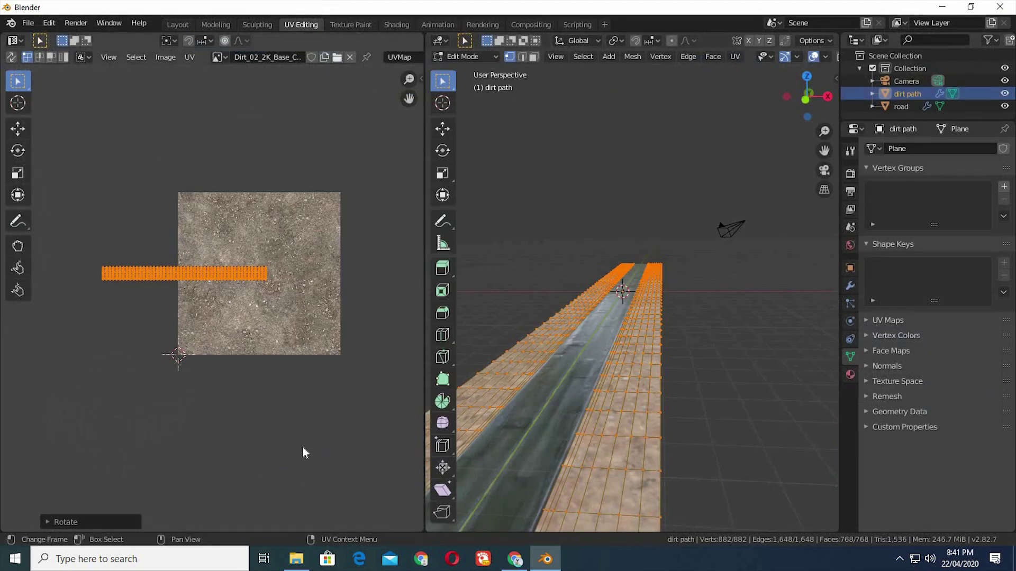
Step: Scale the UV strip up to the dirt image's height and move it about 6.5 along X so it starts at the image's left edge
scroll(276, 420, down, 4)
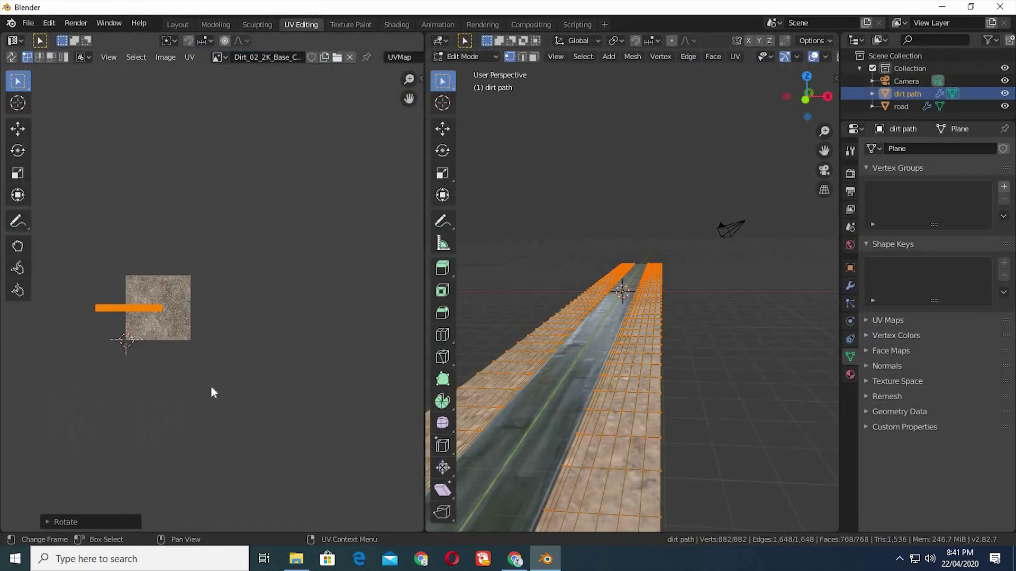
key(s)
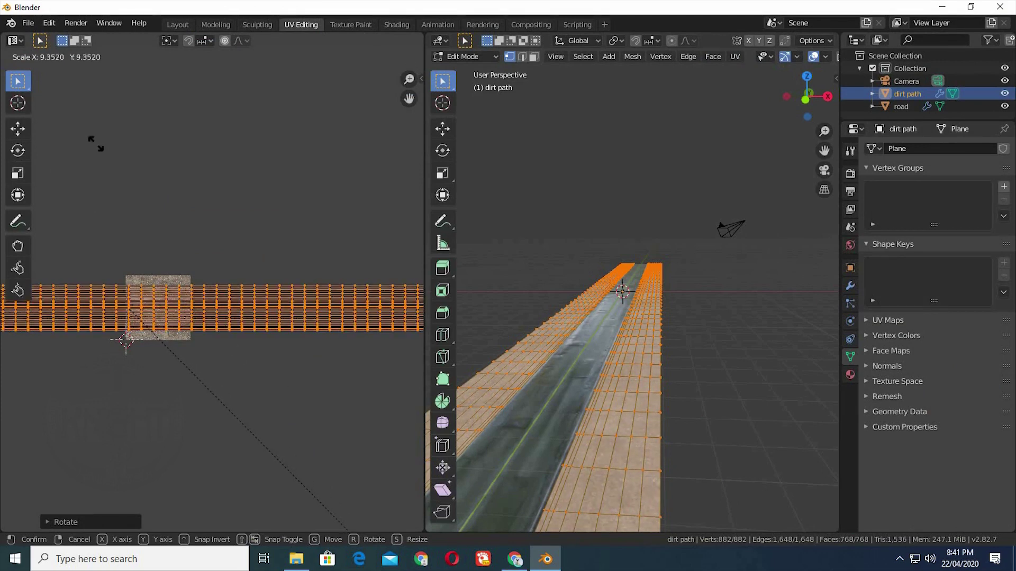
click(281, 380)
key(g)
key(x)
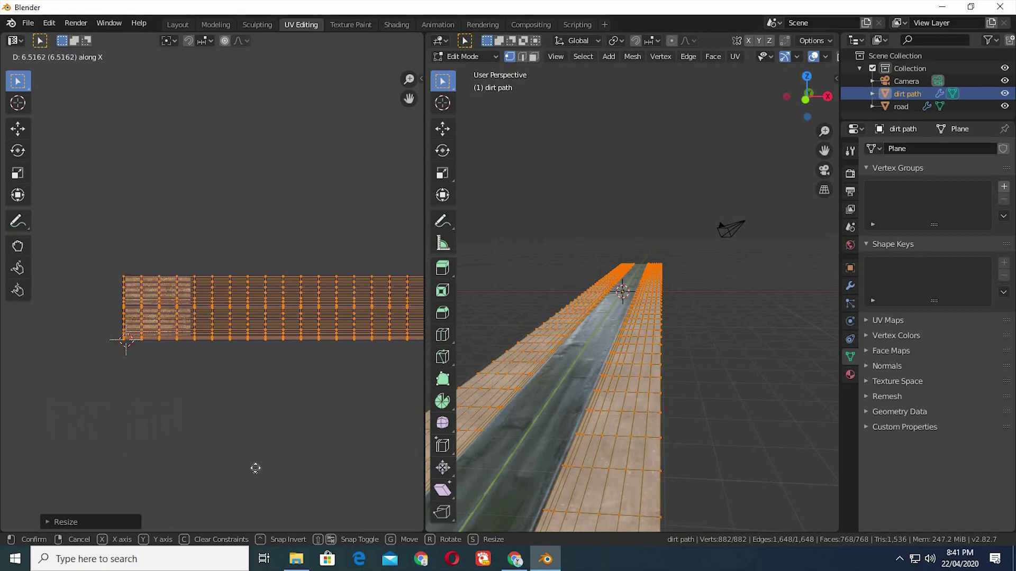
click(255, 467)
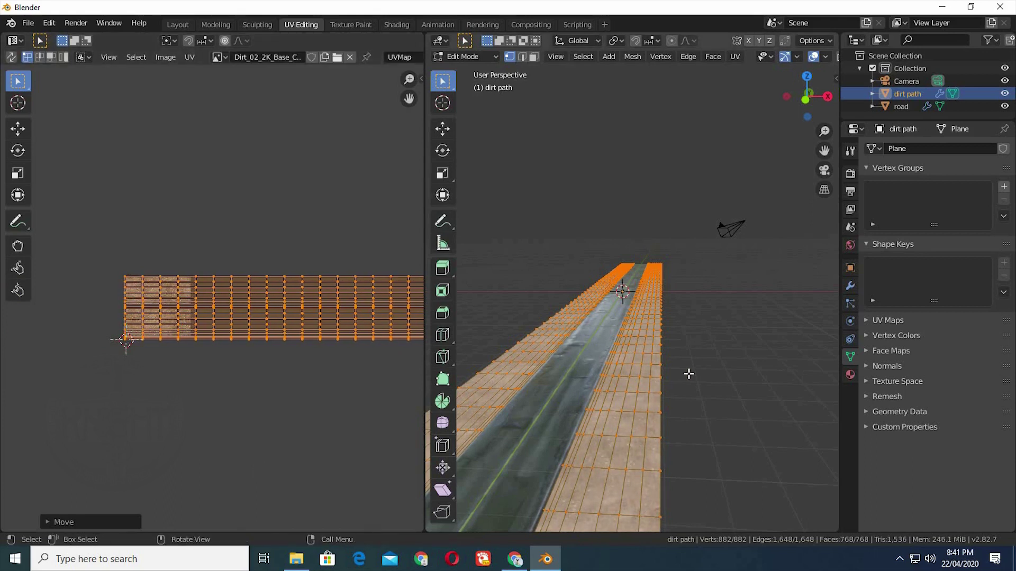
Step: Check the dirt texture up close, stretch all dirt path UVs along X, and realign their start with the image's left edge
click(679, 397)
scroll(673, 399, up, 5)
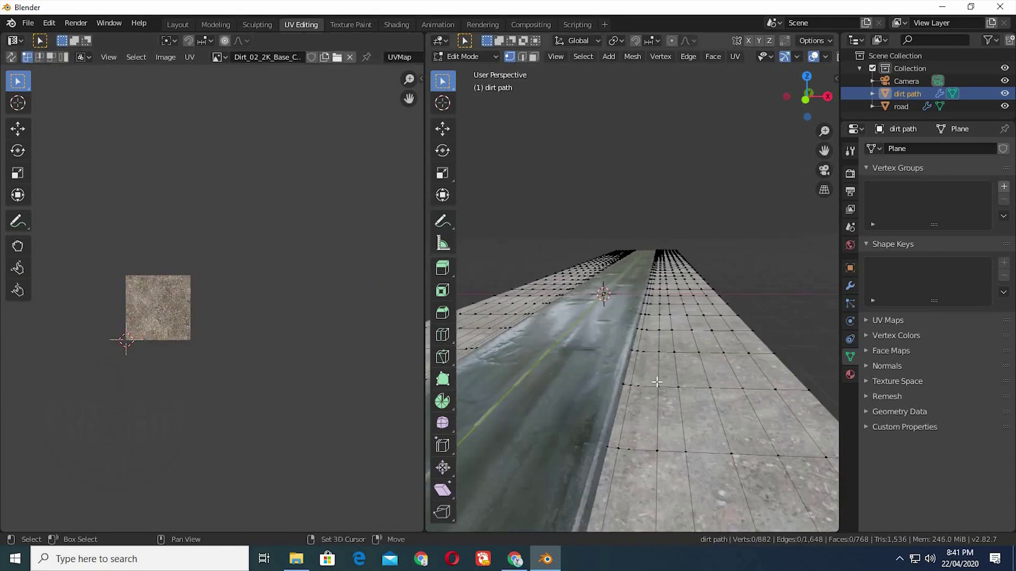
scroll(656, 382, up, 4)
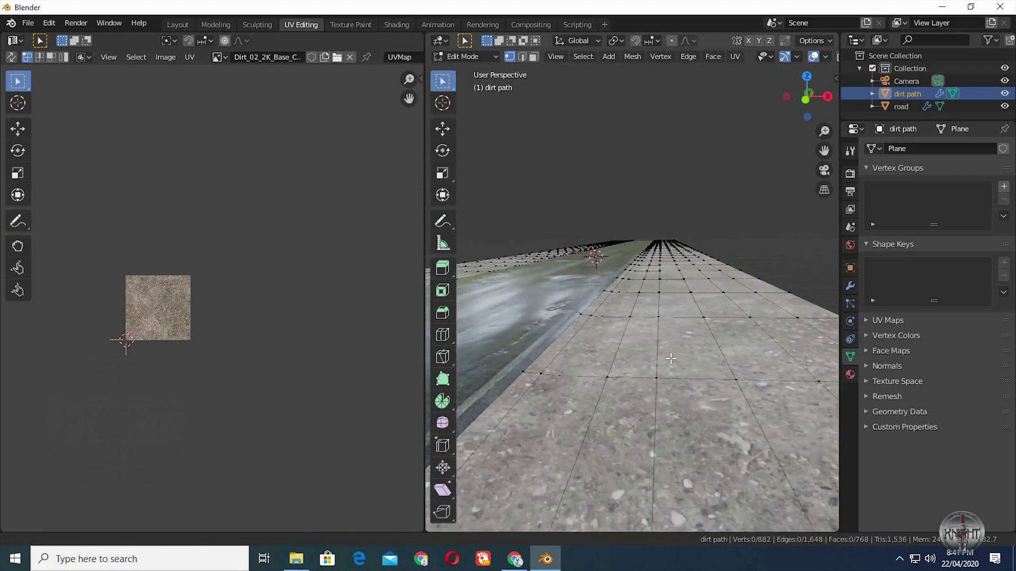
scroll(671, 359, up, 4)
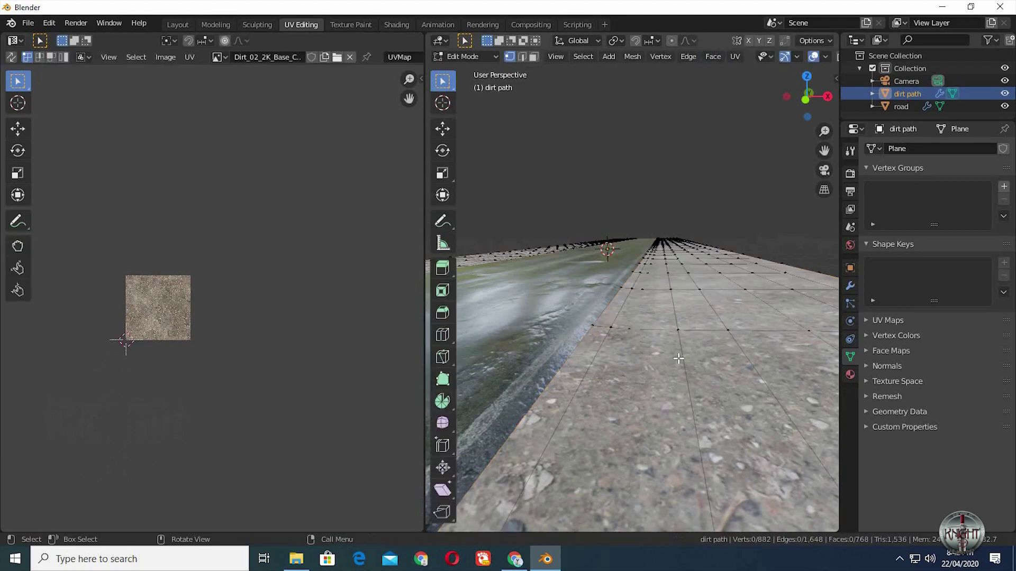
key(a)
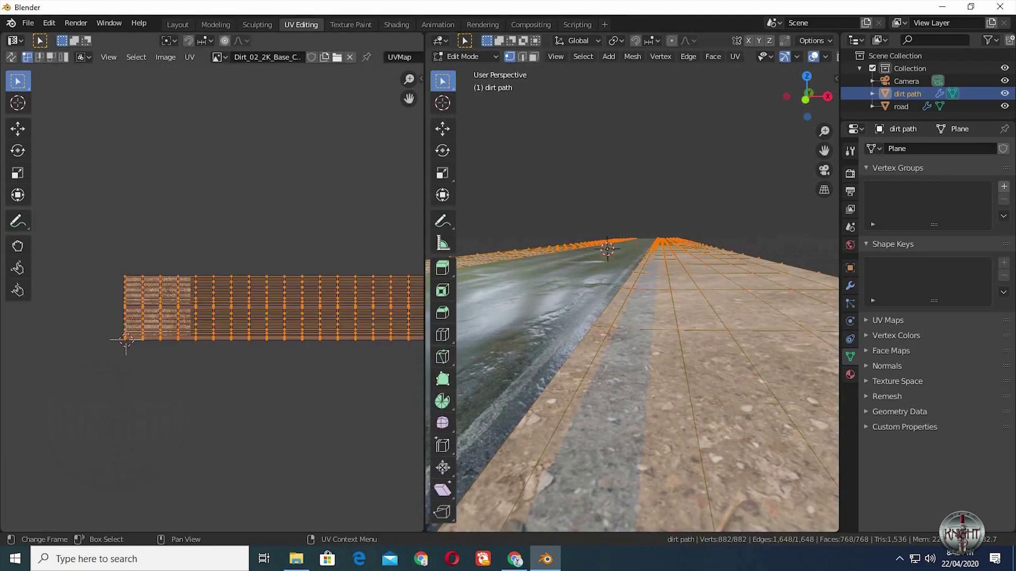
key(s)
key(x)
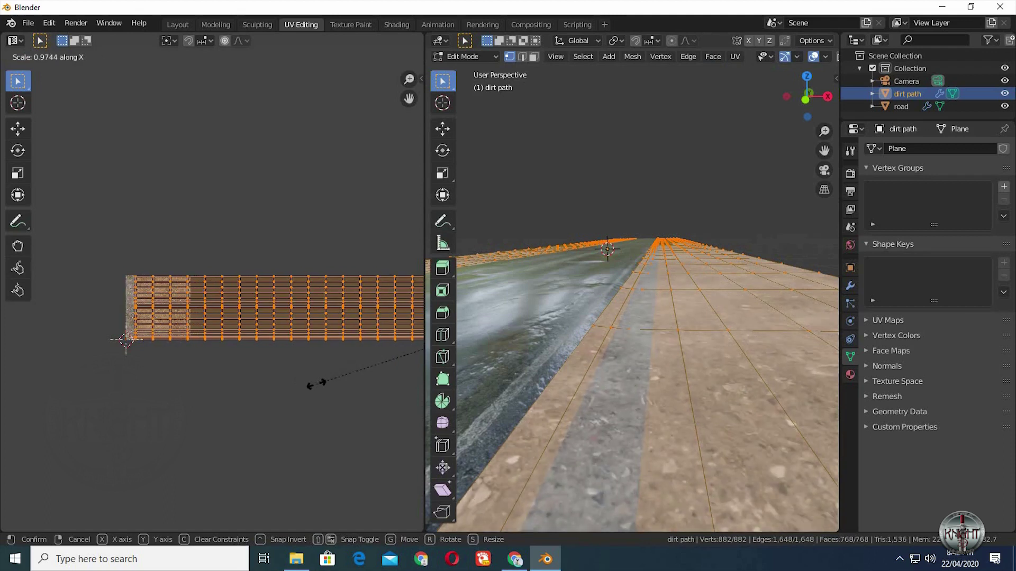
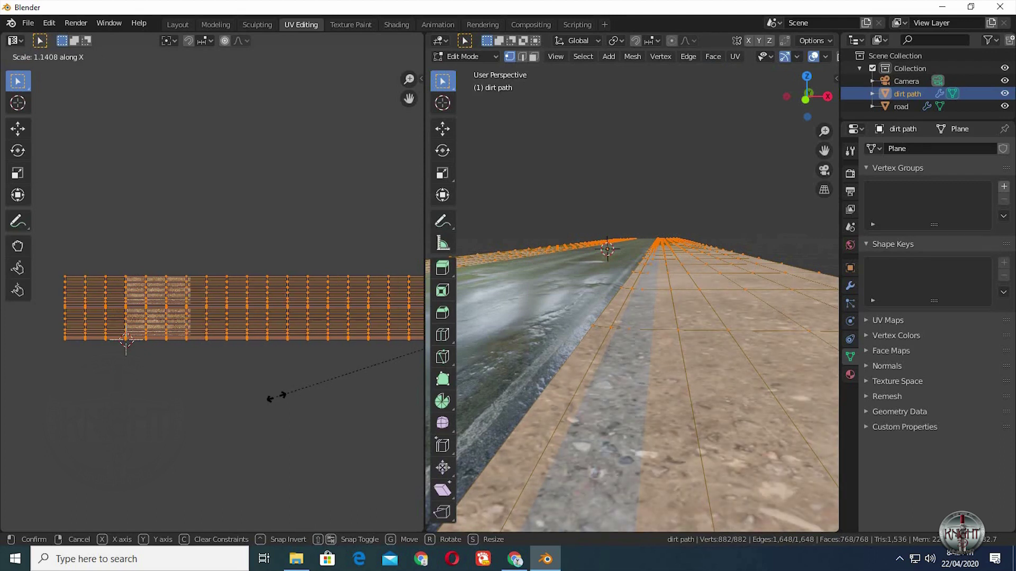
click(246, 407)
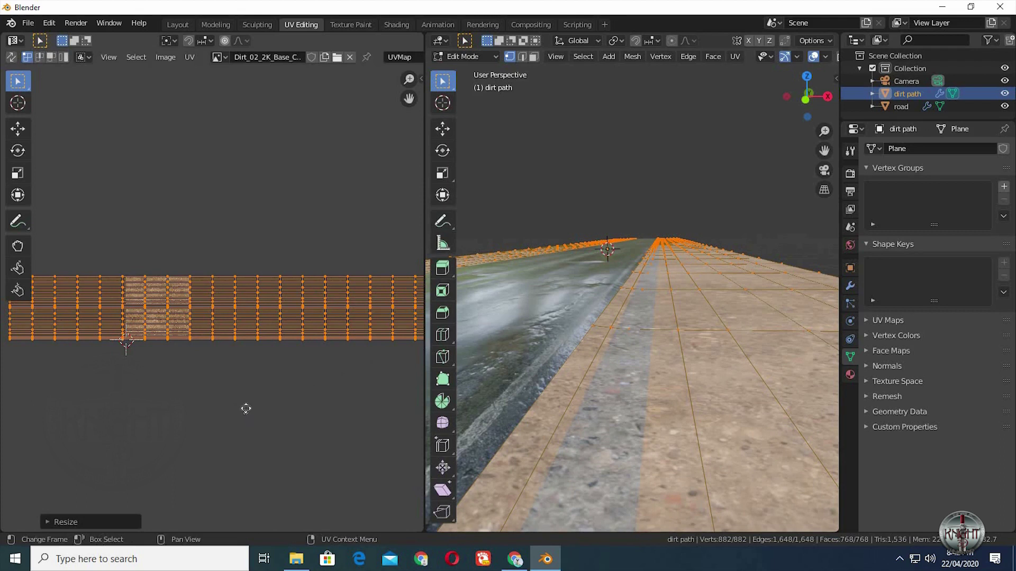
key(g)
key(x)
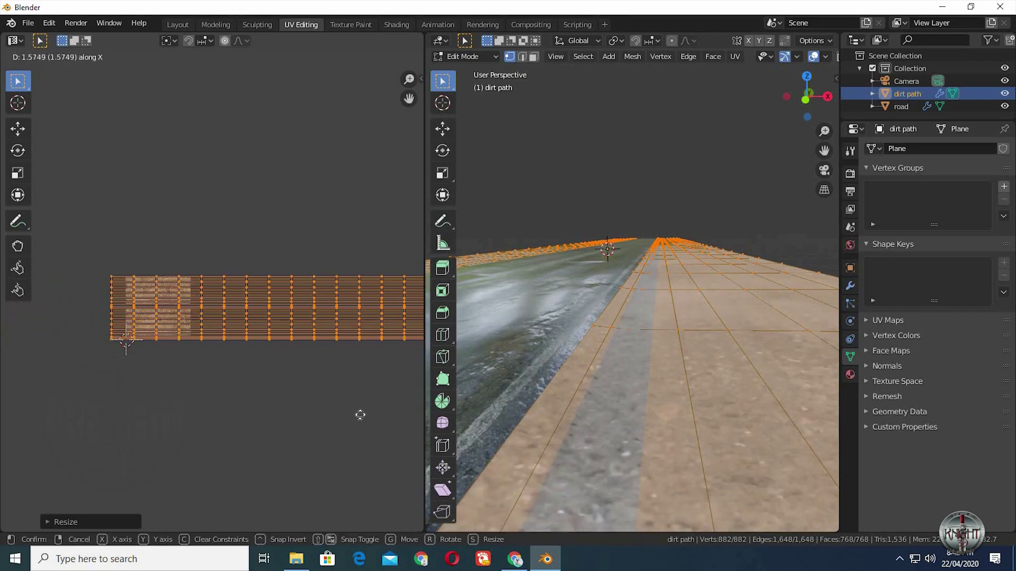
click(335, 420)
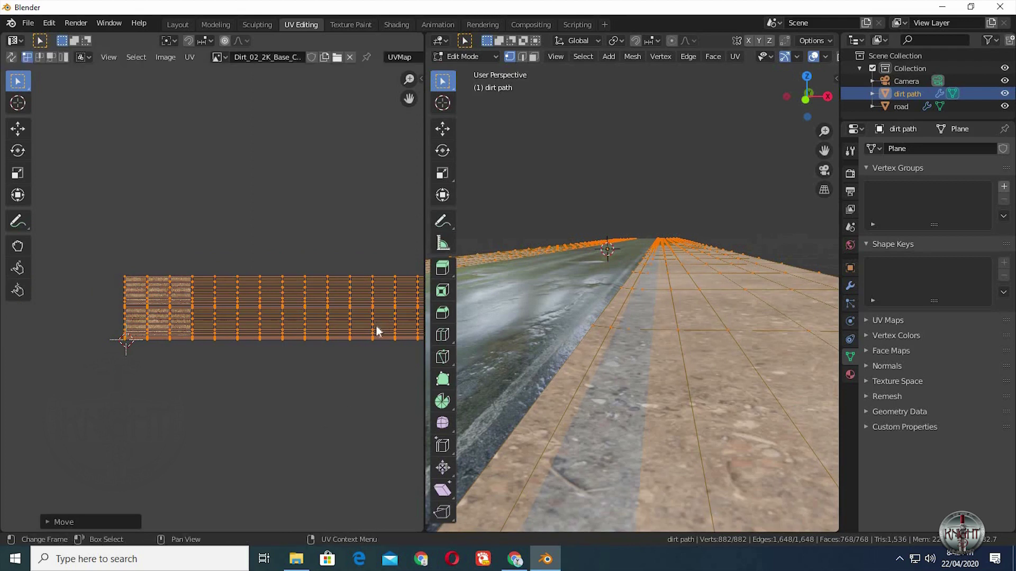
Step: Leave Edit Mode and, in the Shading workspace, insert a MixRGB node between the Base Color texture and the Principled BSDF
key(Tab)
middle_drag(599, 271, 585, 295)
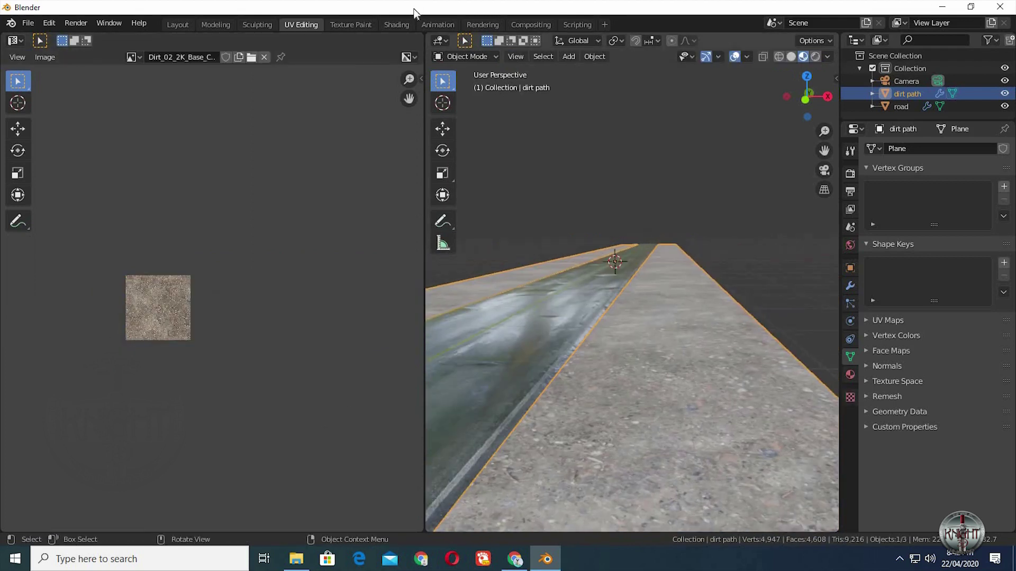
click(400, 24)
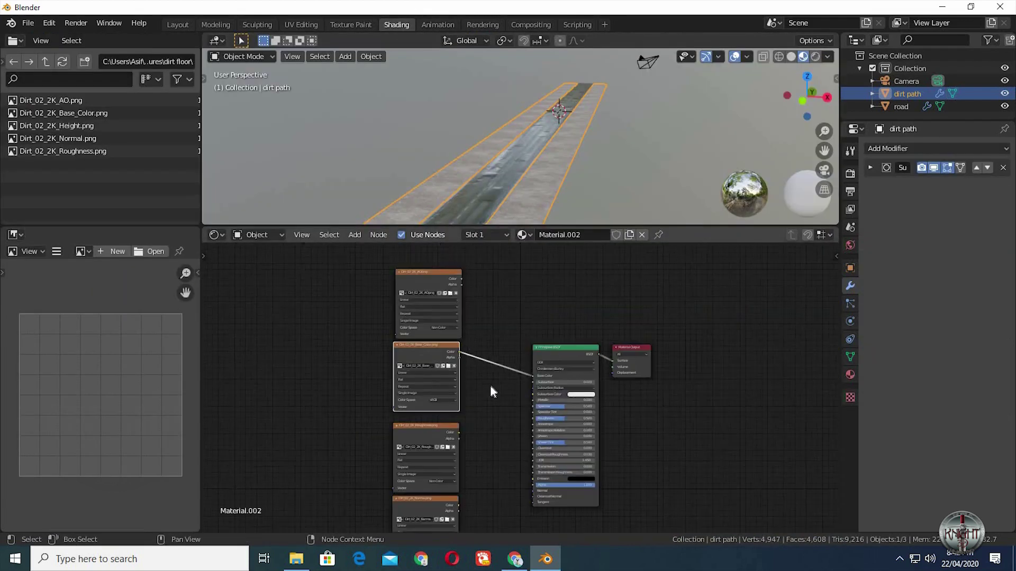
key(shift+a)
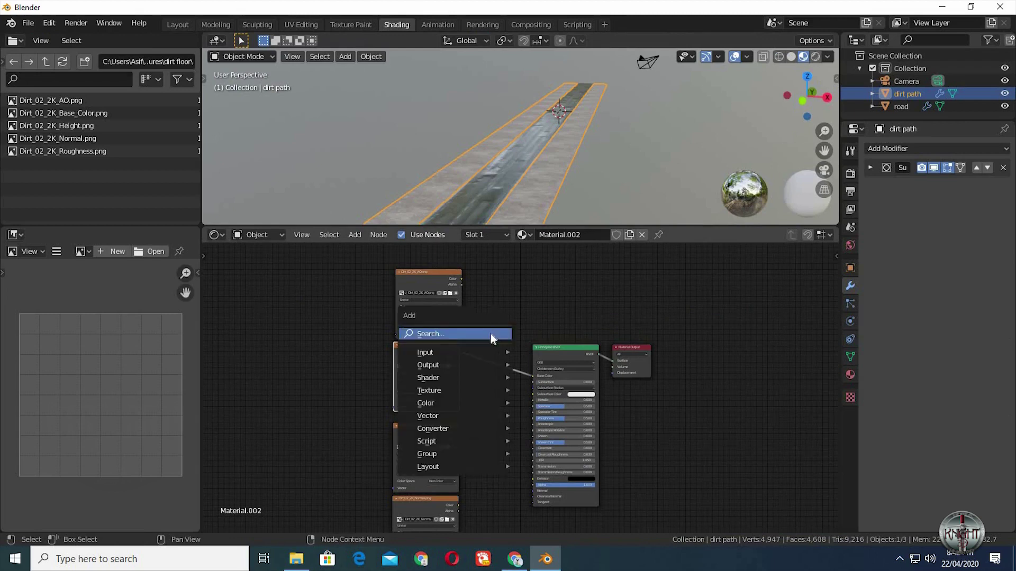
click(459, 334)
text(mix)
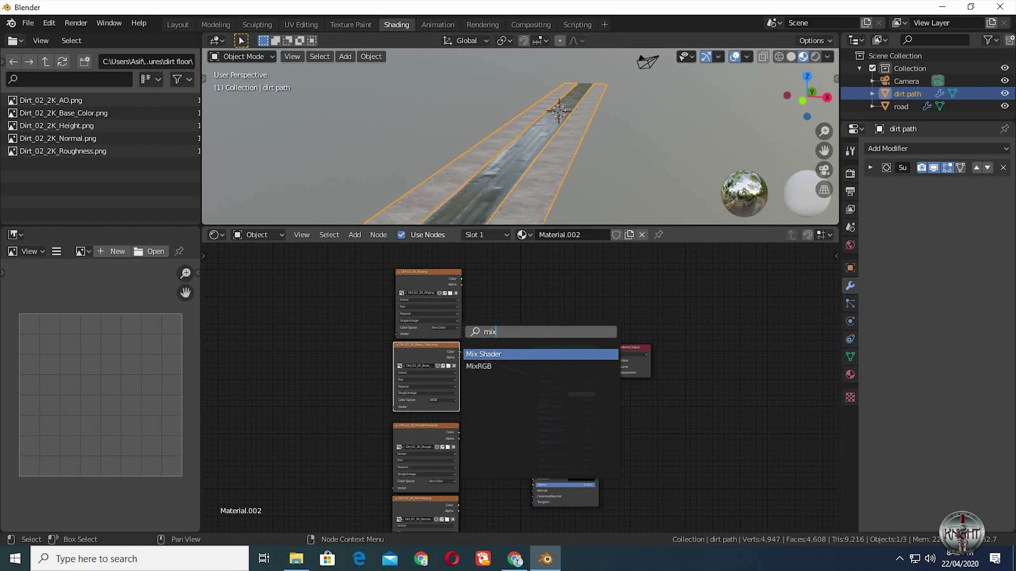
click(478, 366)
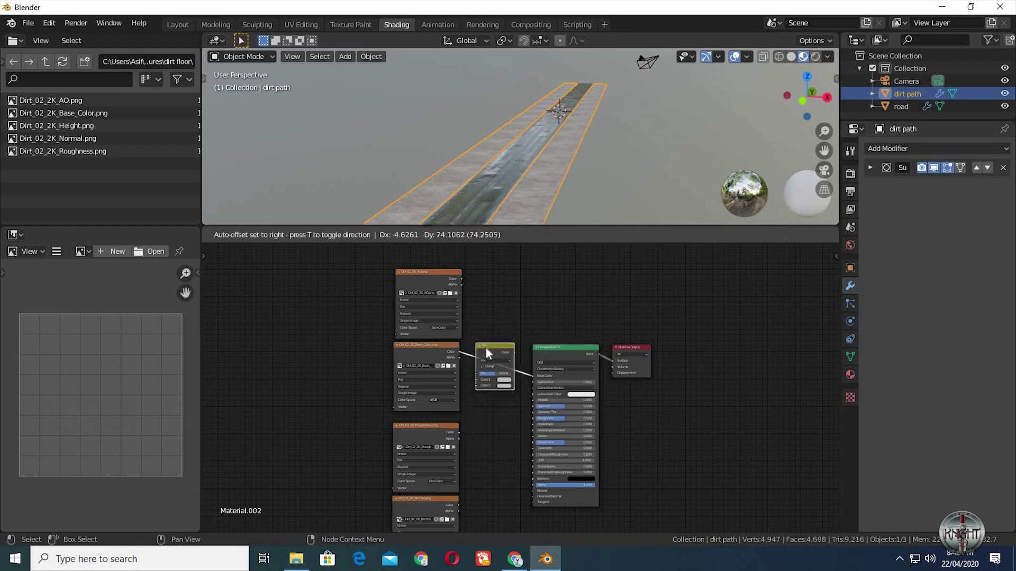
click(488, 348)
Step: Reroute the Base Color texture into the Mix node's Color2 and connect the AO texture's Alpha output to its Fac
drag(490, 344, 492, 333)
drag(484, 369, 485, 376)
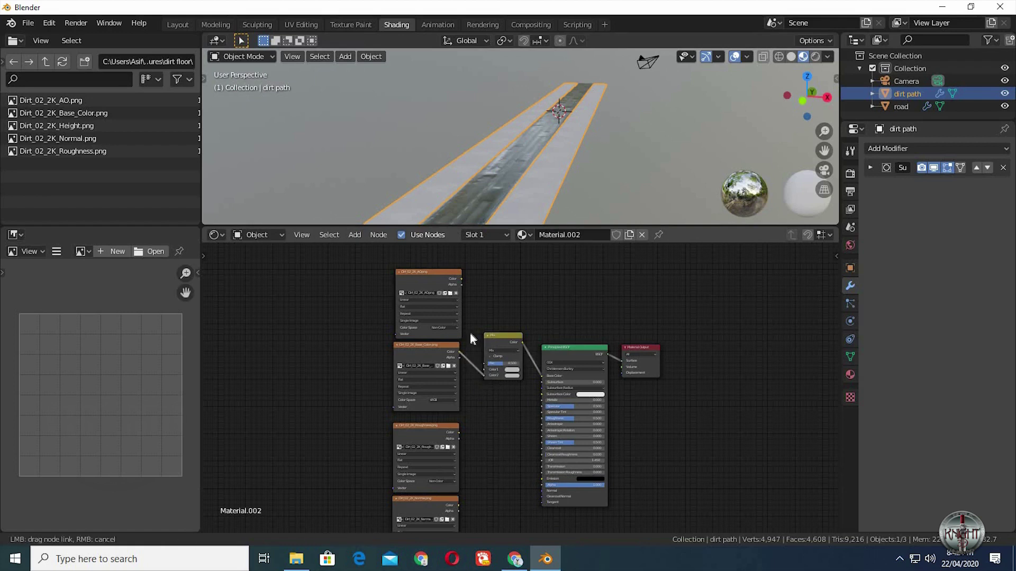
drag(462, 285, 511, 372)
Step: Tint the Mix node's Color1 an orange-tan and lower the colour's value to 0.690
click(510, 370)
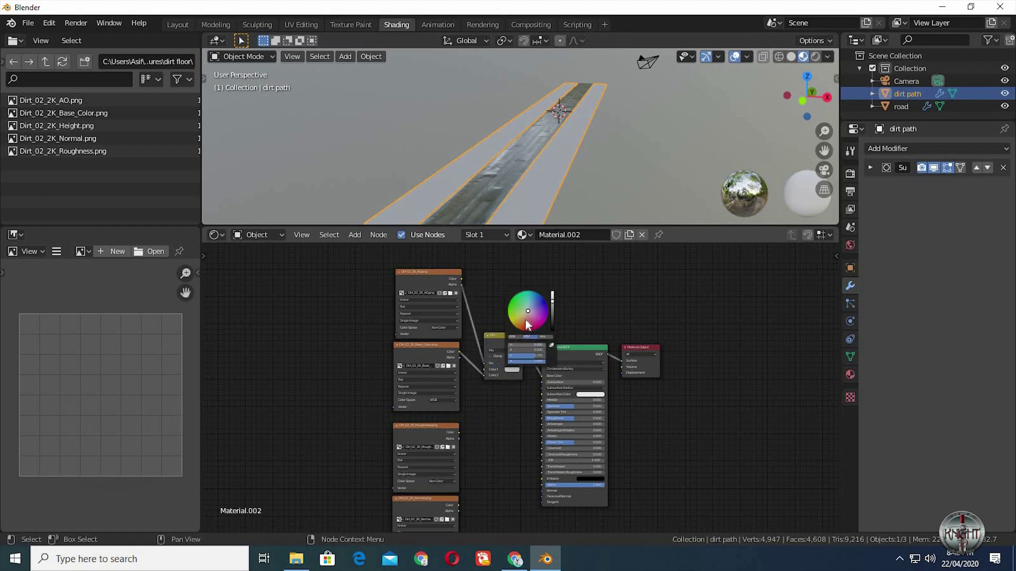
drag(526, 320, 522, 318)
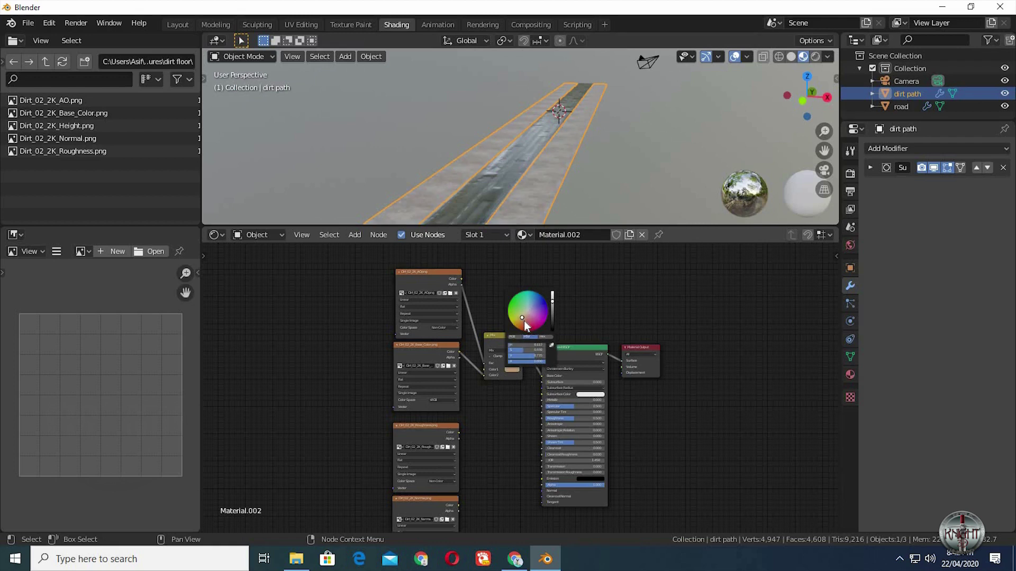
scroll(496, 402, up, 3)
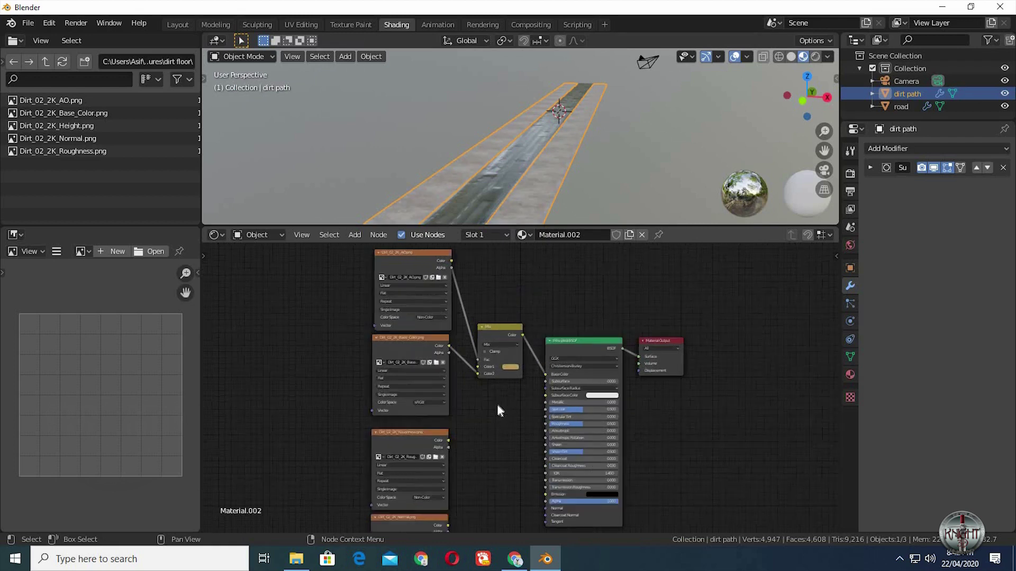
scroll(498, 344, up, 2)
click(500, 345)
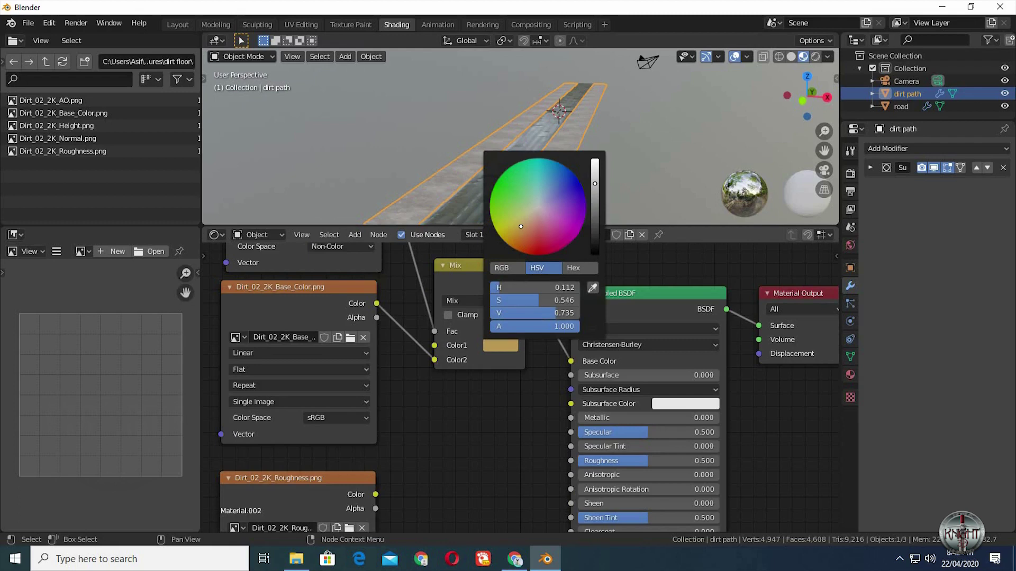
click(518, 226)
click(519, 228)
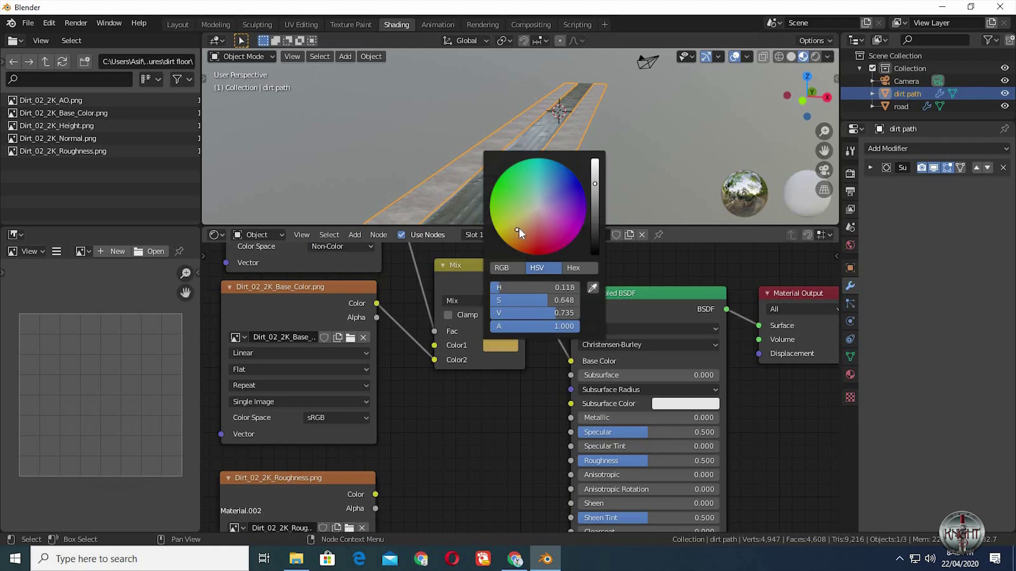
click(596, 189)
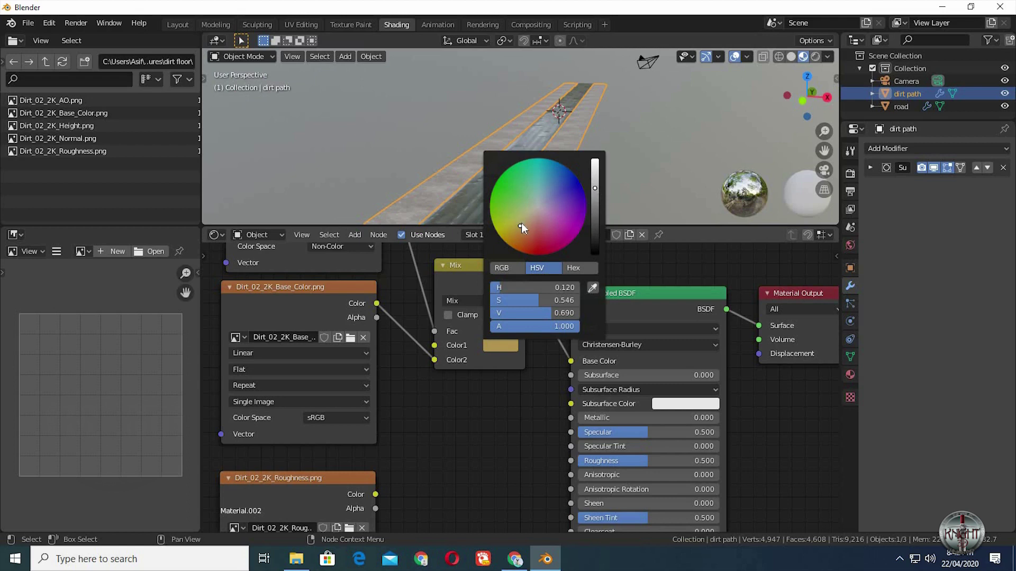
click(523, 230)
click(500, 346)
Step: Connect the Dirt_02_2K_Roughness texture's Color output to the Principled BSDF's Roughness input
scroll(439, 426, down, 3)
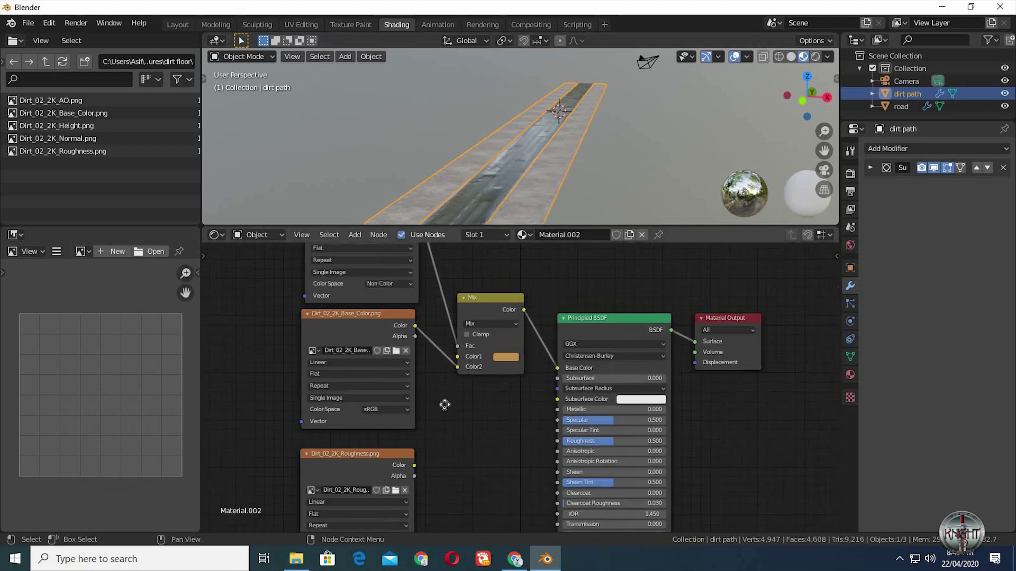
middle_drag(445, 405, 445, 308)
drag(414, 368, 557, 344)
Step: Add a Normal Map node and route the Dirt_02_2K_Normal texture's Color through it into the Principled BSDF's Normal input
scroll(459, 438, down, 1)
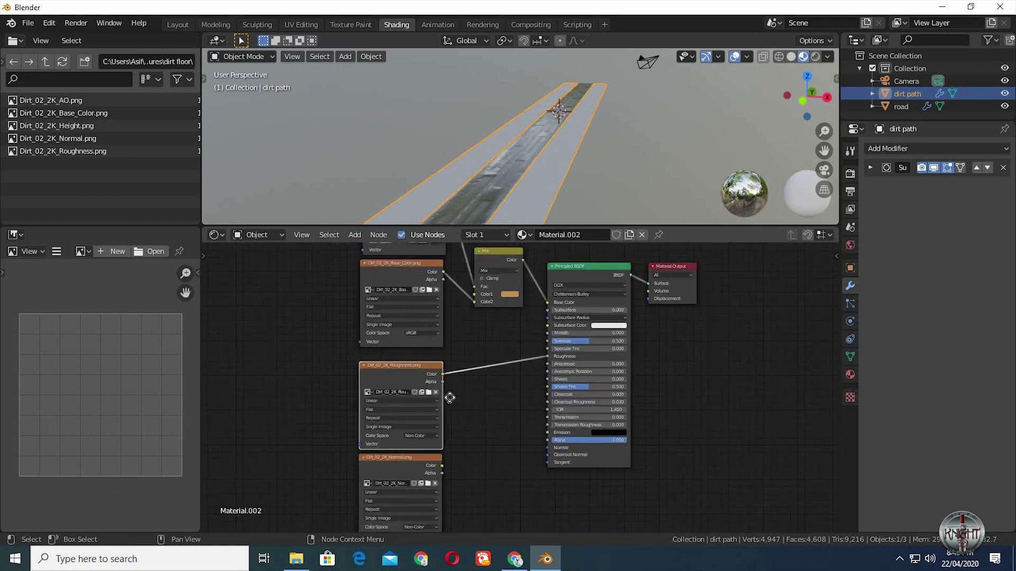
scroll(458, 434, down, 1)
key(shift+a)
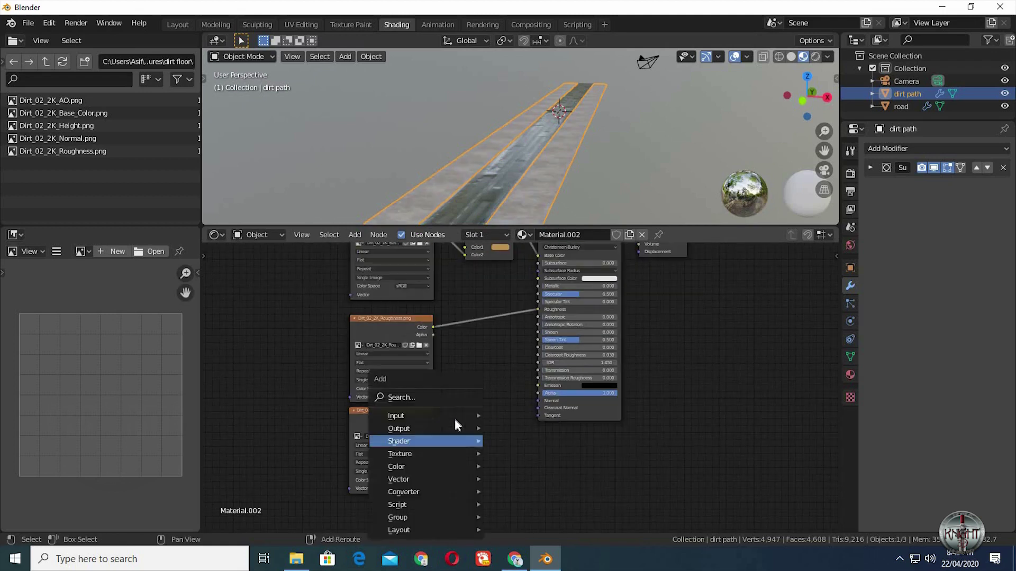
click(447, 397)
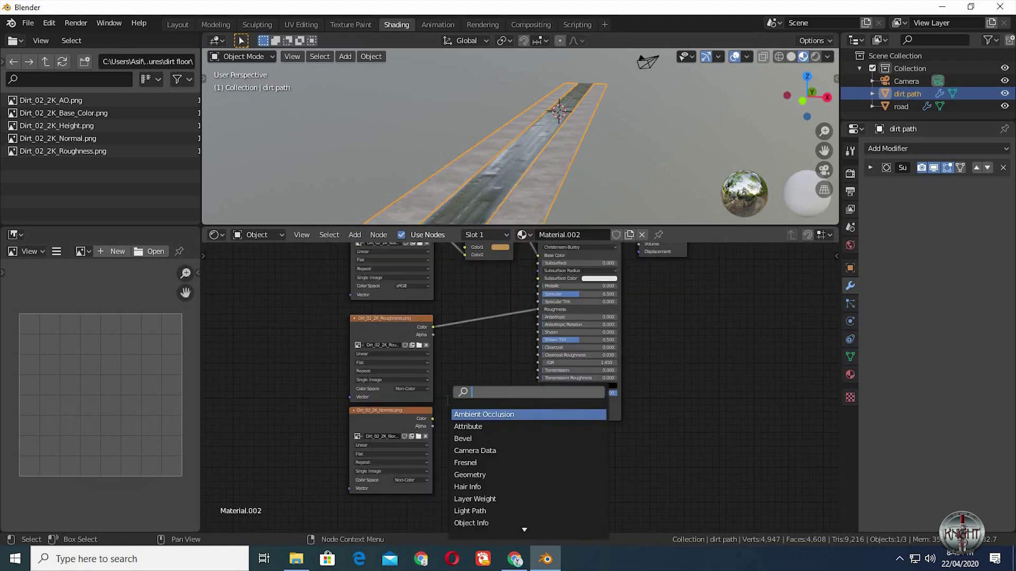
text(norm)
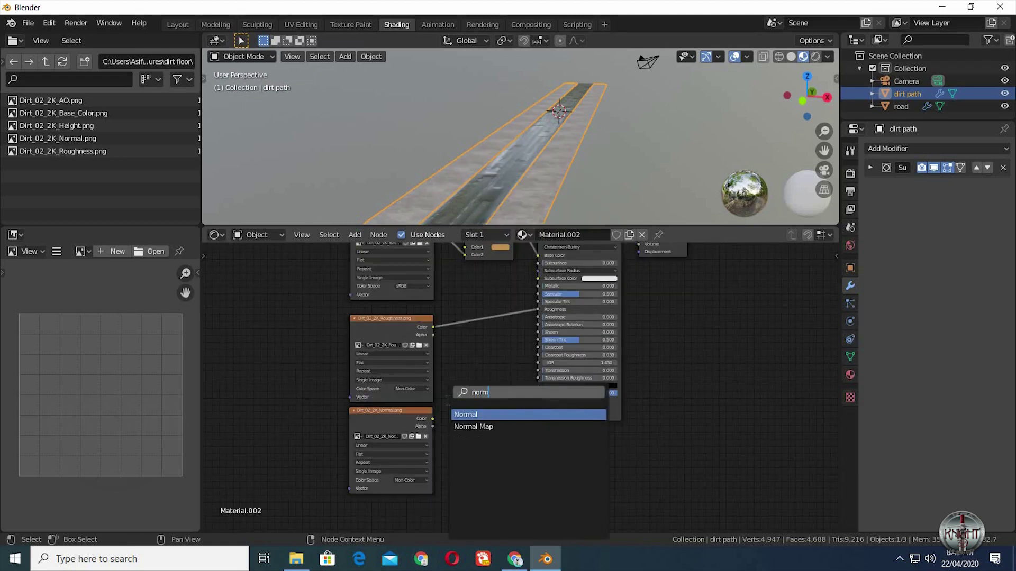
click(481, 426)
click(453, 408)
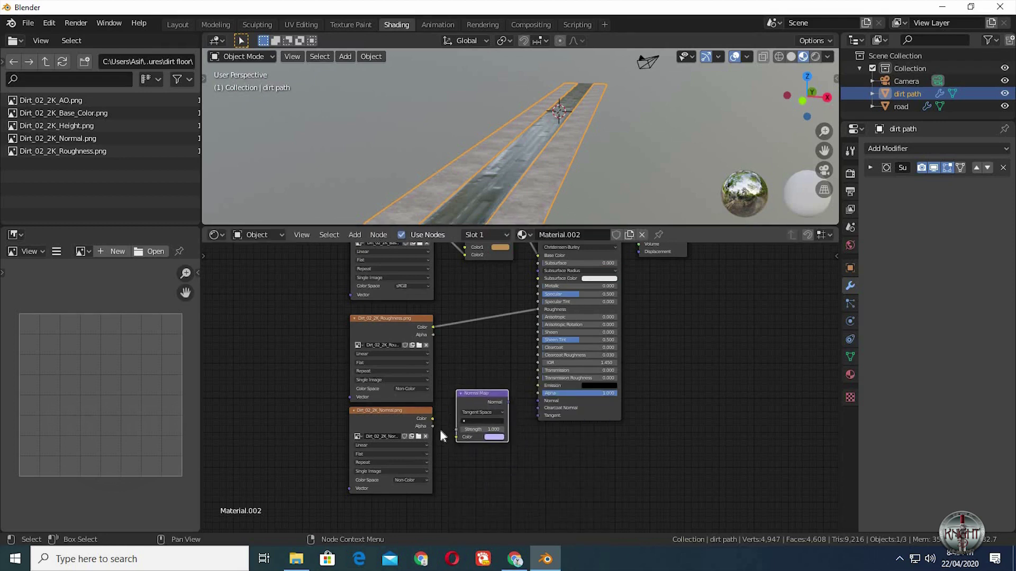
drag(434, 420, 456, 437)
drag(507, 402, 538, 400)
Step: Add Texture Coordinate and Mapping nodes to the Base Color texture and feed the Mapping output into the AO, Roughness and Normal textures too
scroll(434, 338, down, 3)
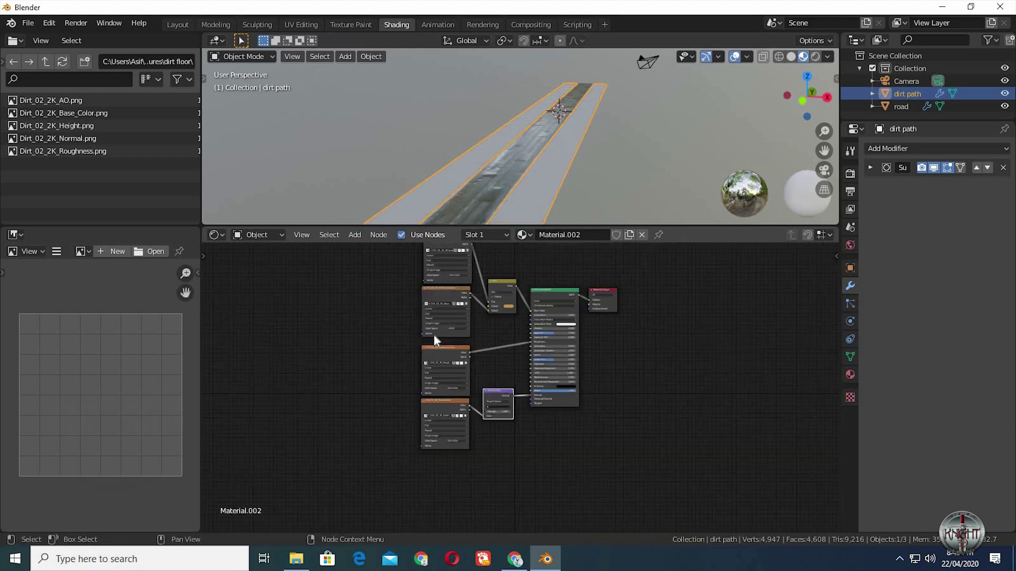
scroll(443, 317, down, 1)
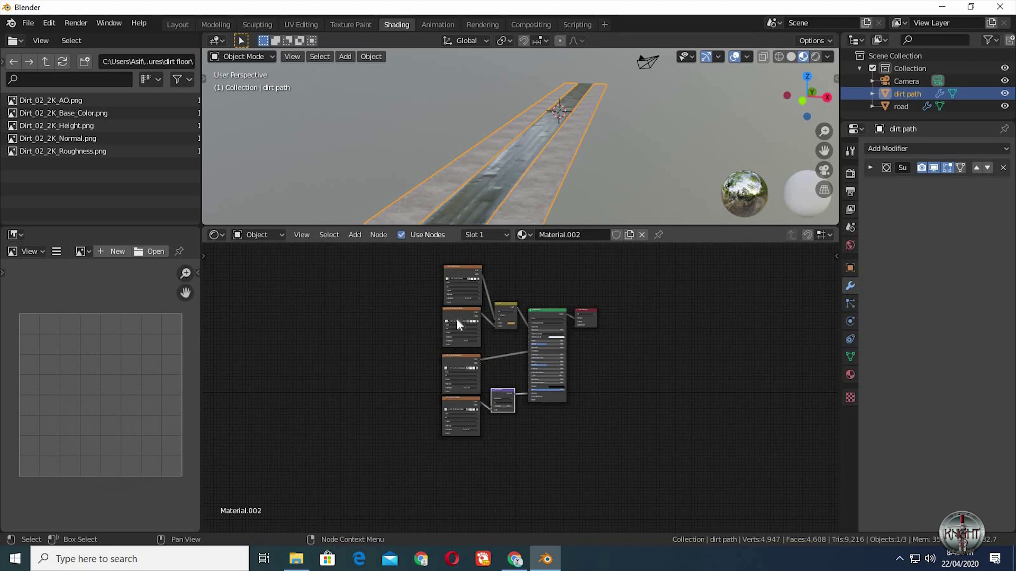
click(456, 320)
key(ctrl+t)
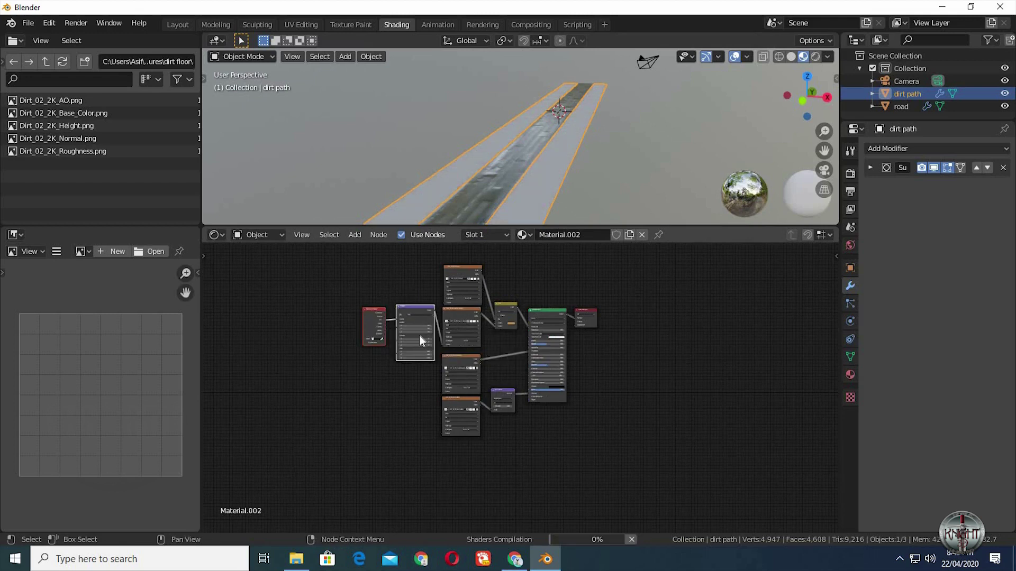
mouse_move(435, 311)
mouse_down()
mouse_move(370, 320)
mouse_move(442, 303)
mouse_up()
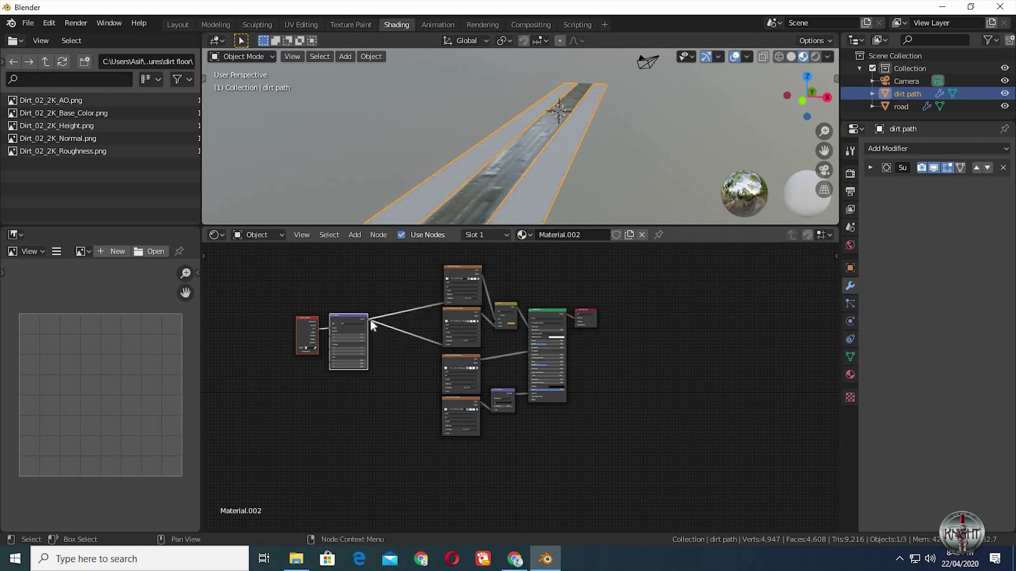
mouse_move(435, 369)
mouse_down()
mouse_move(368, 318)
mouse_move(438, 380)
mouse_move(442, 390)
mouse_move(367, 321)
mouse_move(443, 432)
mouse_up()
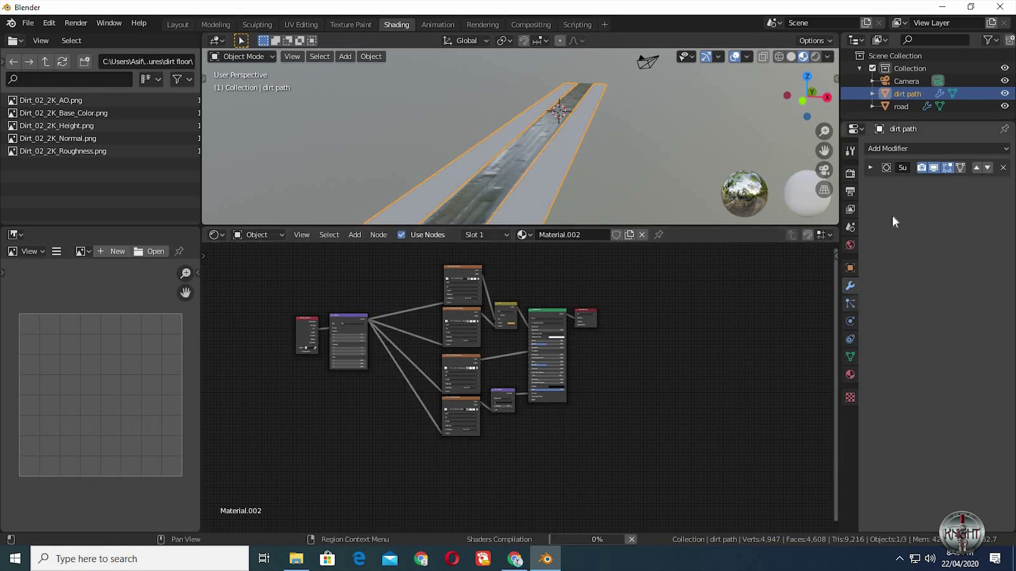
Step: Add a Displace modifier to the dirt path and create a new texture for it
click(916, 148)
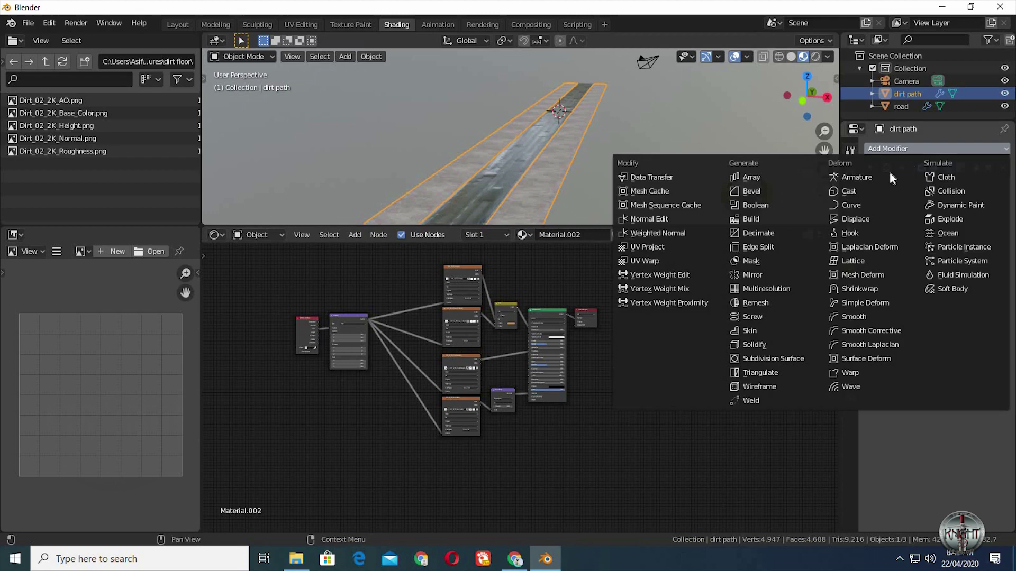
click(868, 218)
click(991, 242)
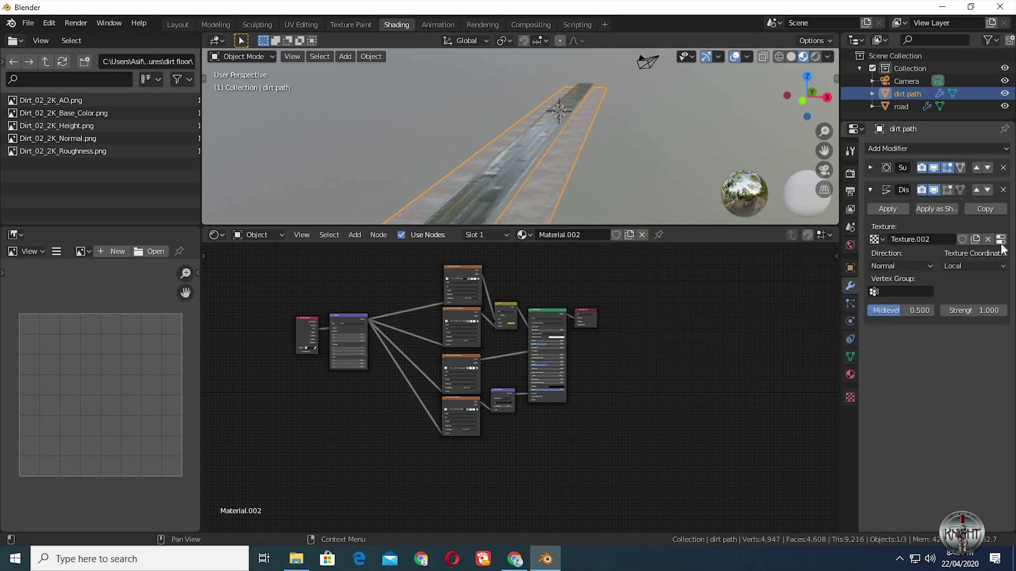
Step: Load Dirt_02_2K_Height.png from the Textures\dirt floor folder into the displacement texture and return to the modifier settings
click(1001, 239)
click(971, 367)
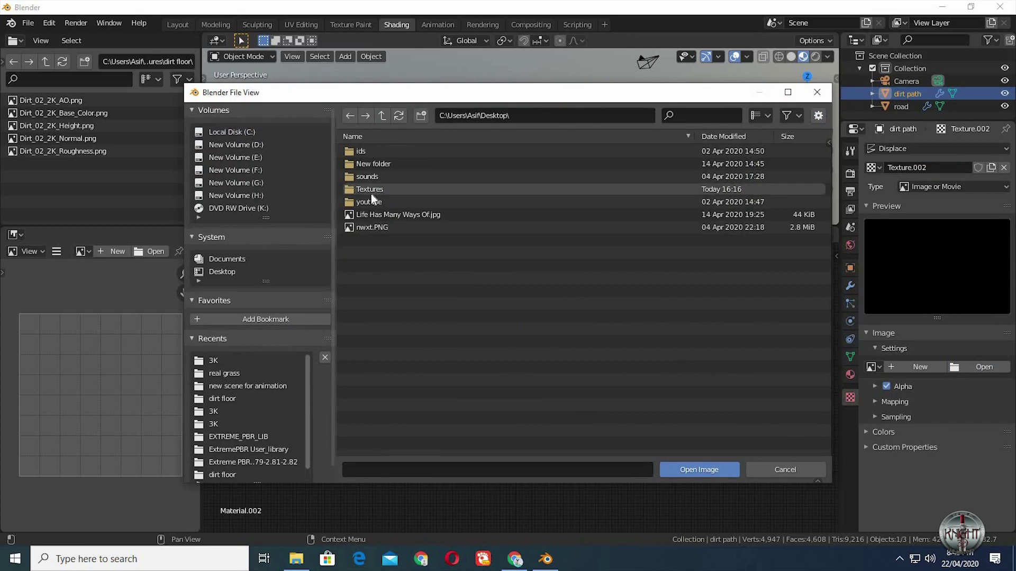
double_click(371, 192)
double_click(365, 150)
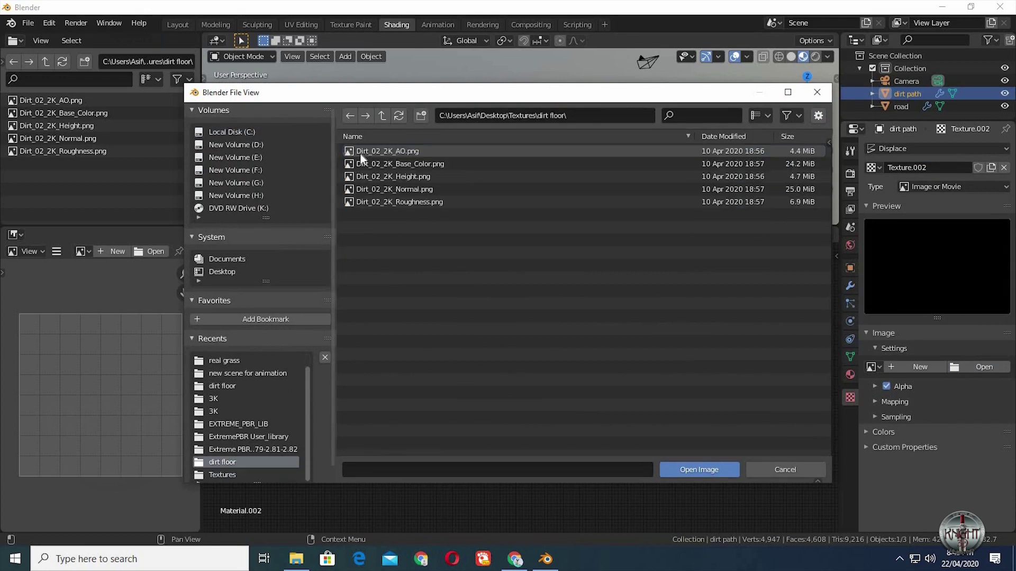
double_click(393, 177)
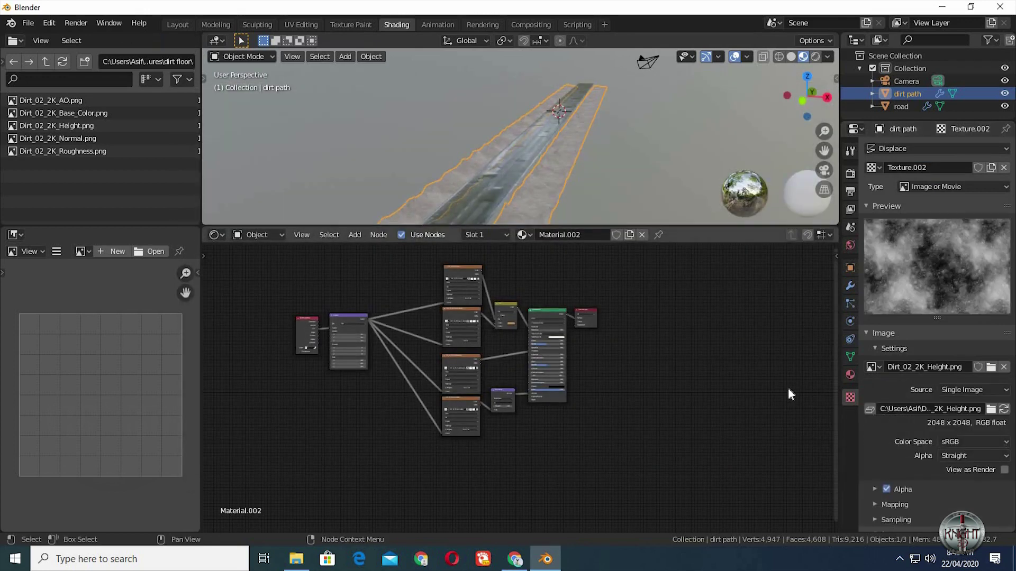
click(850, 285)
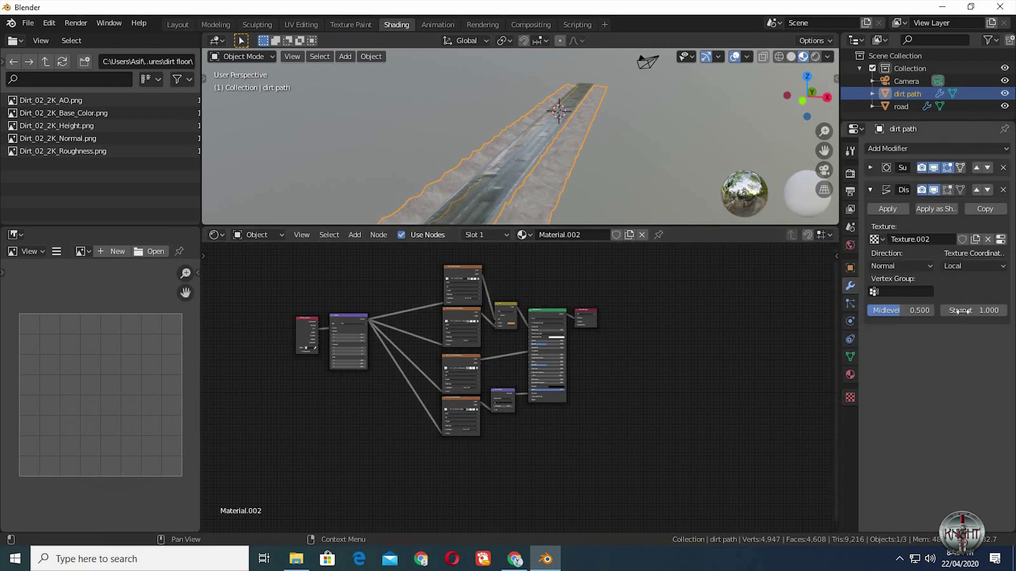
Step: Try a Displace strength of 0.12 and check the dirt path's surface up close
click(960, 310)
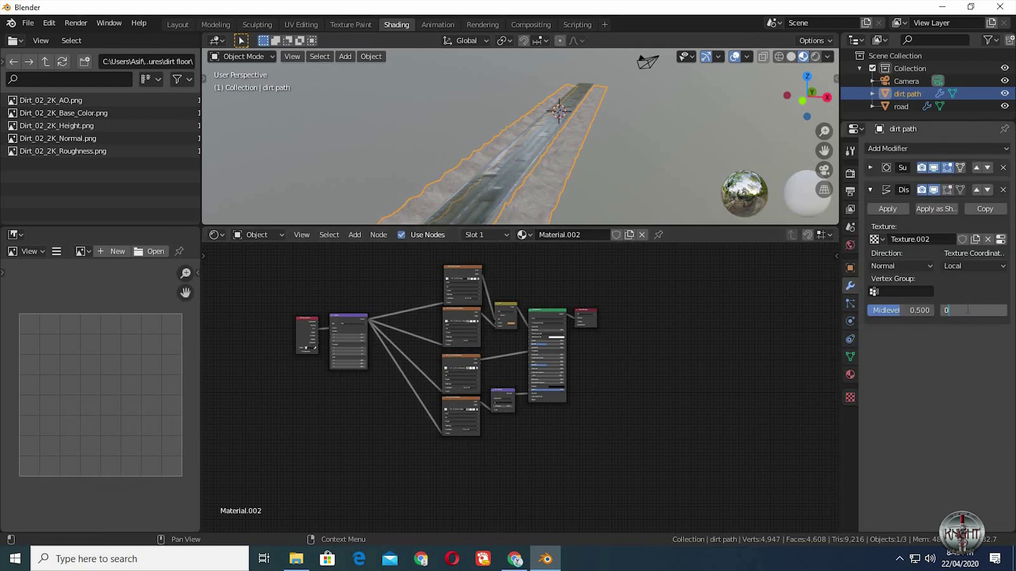
key(Return)
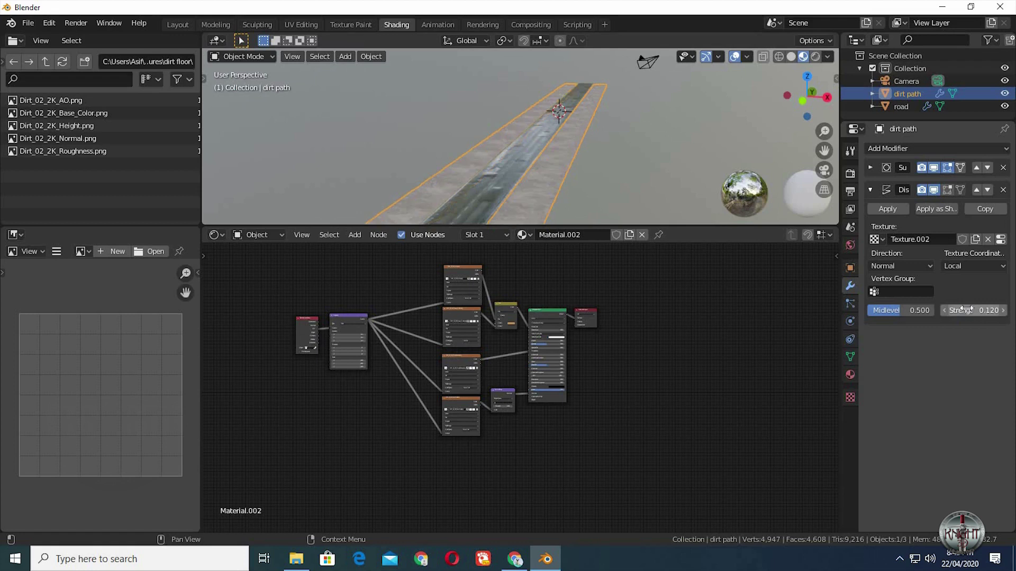
scroll(434, 155, up, 6)
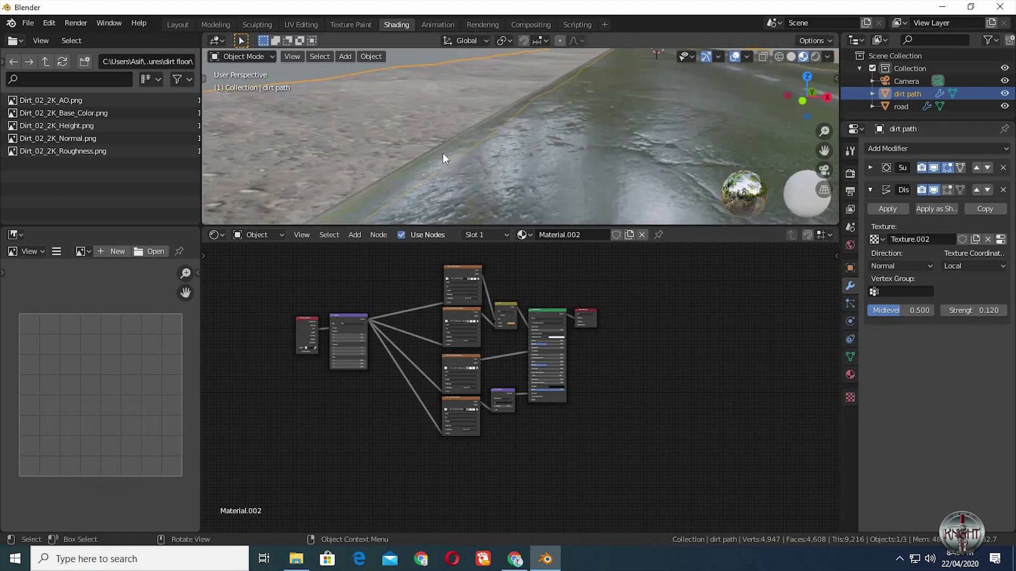
scroll(455, 154, down, 3)
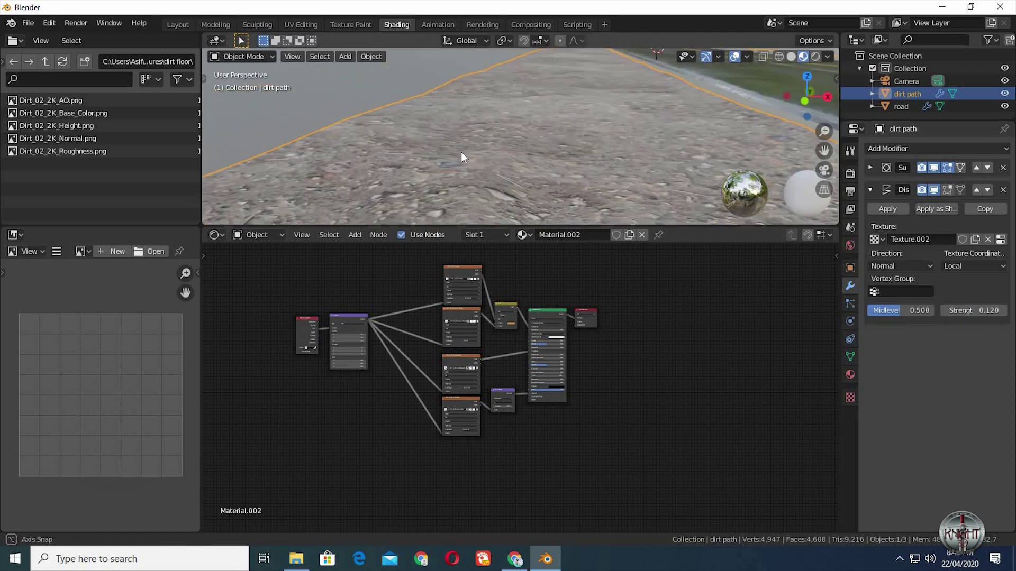
middle_drag(487, 146, 466, 150)
Step: Set the Displace modifier's strength to 0.15 and check the displaced surface along the path
click(966, 310)
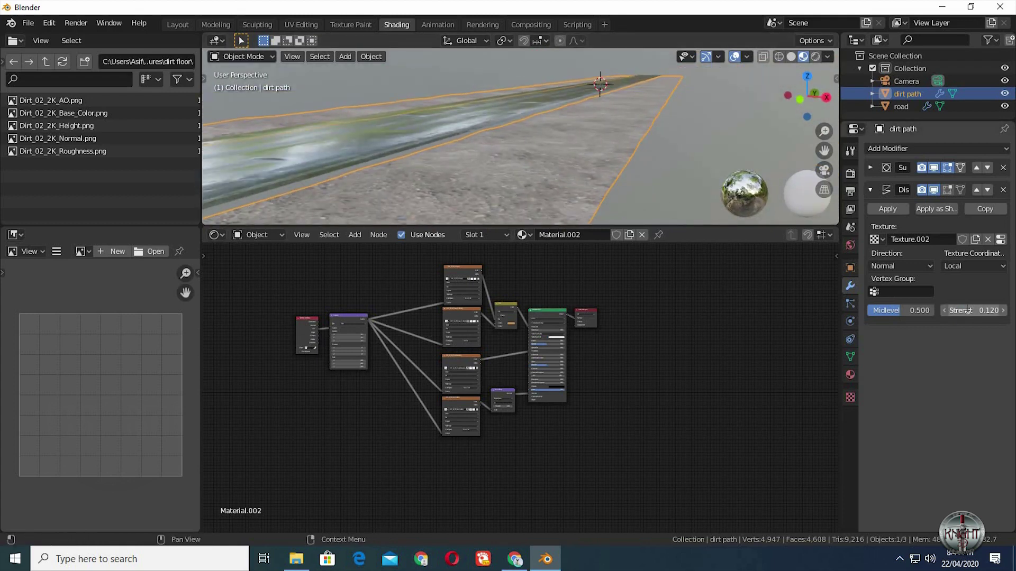
text(0.1)
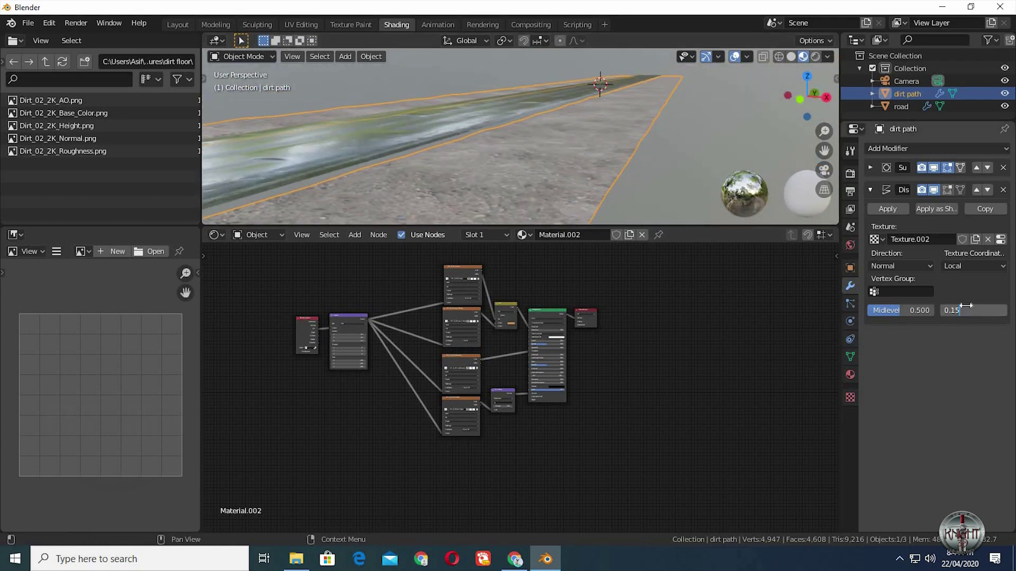
text(5)
key(Return)
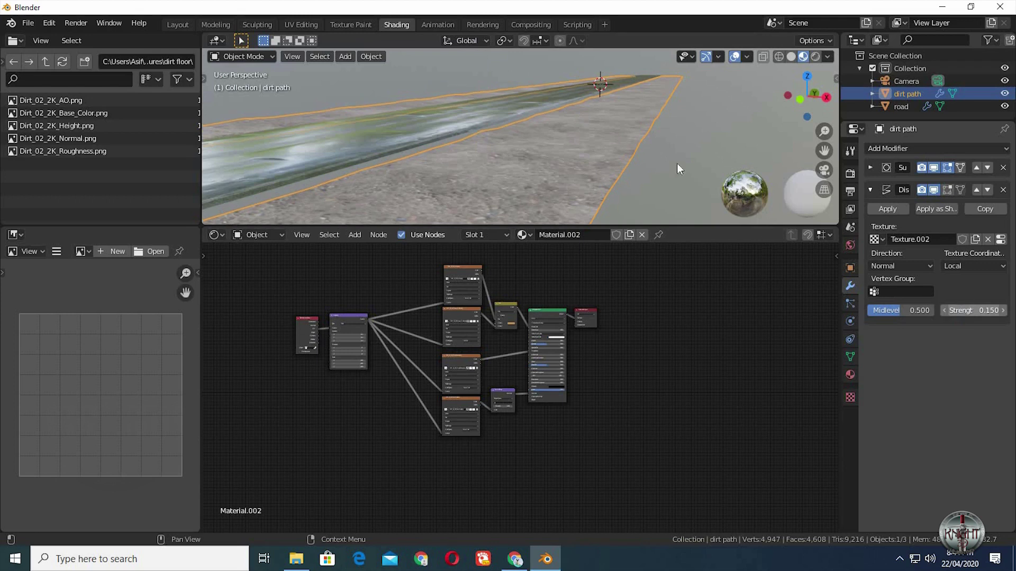
scroll(677, 133, up, 4)
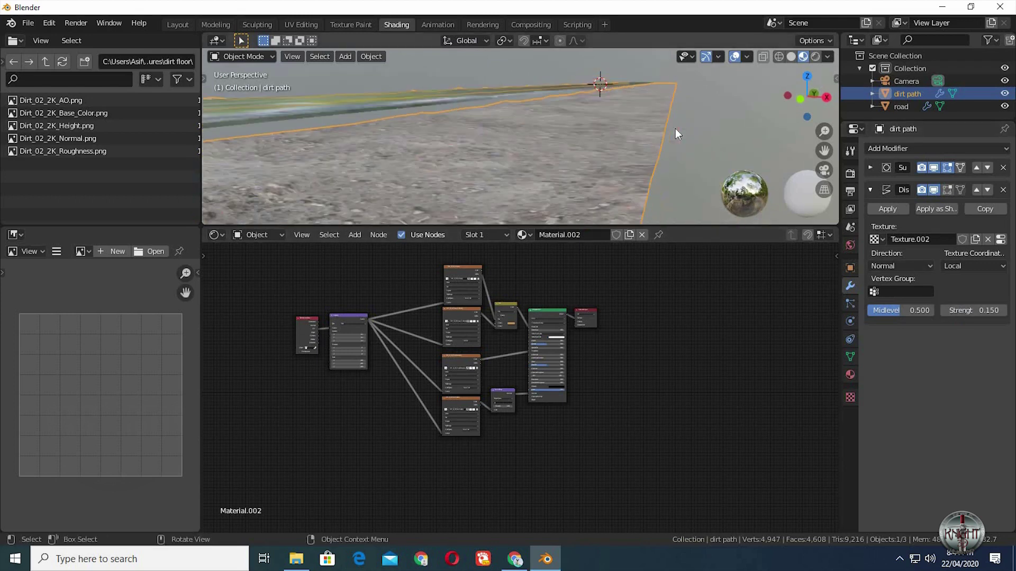
mouse_move(675, 128)
middle_down()
mouse_move(665, 132)
mouse_move(680, 147)
middle_up()
Step: Deselect the dirt path, switch to the Layout workspace and collapse the Displace modifier's settings
click(664, 131)
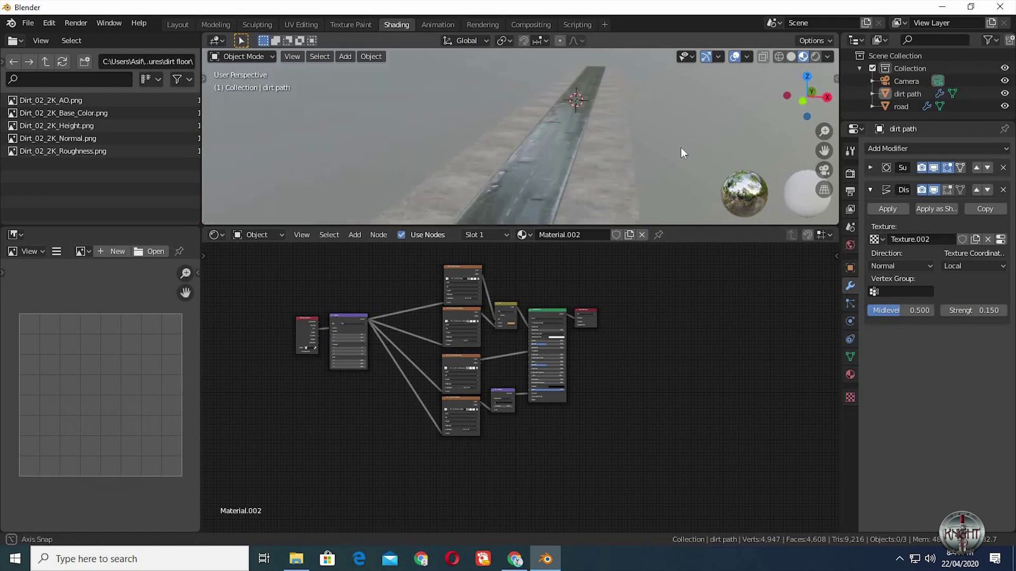
scroll(625, 152, down, 5)
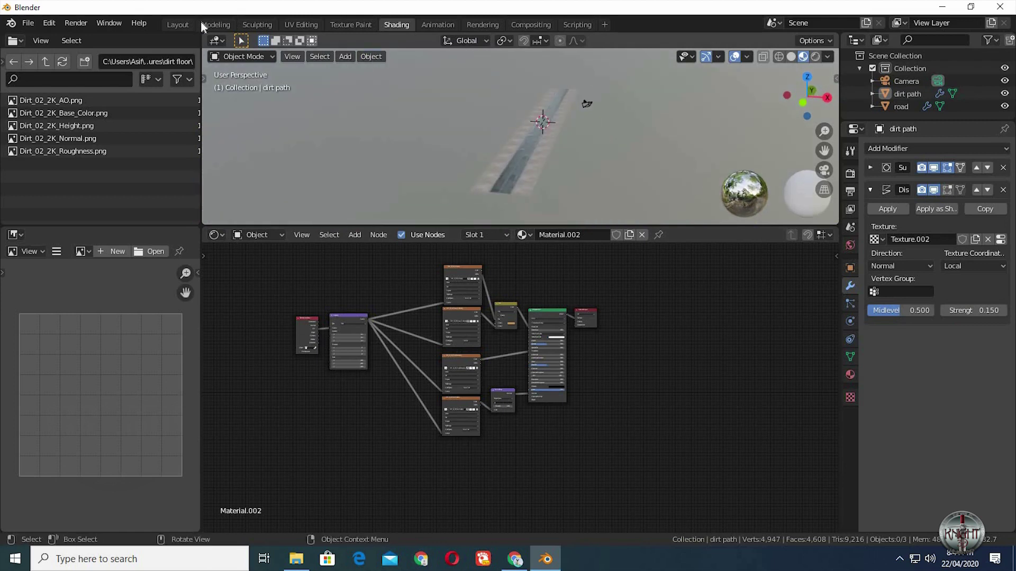
click(179, 25)
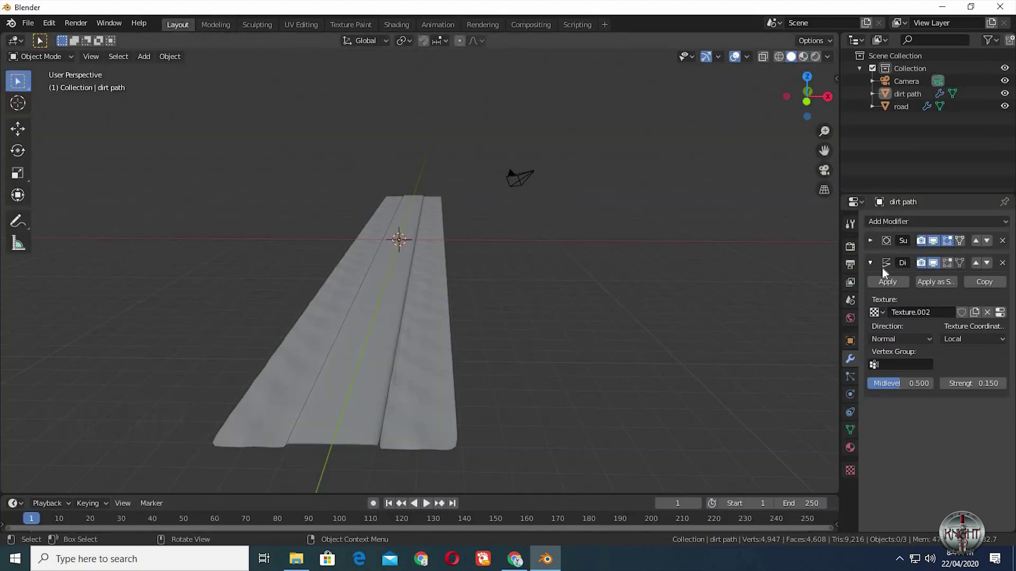
click(870, 263)
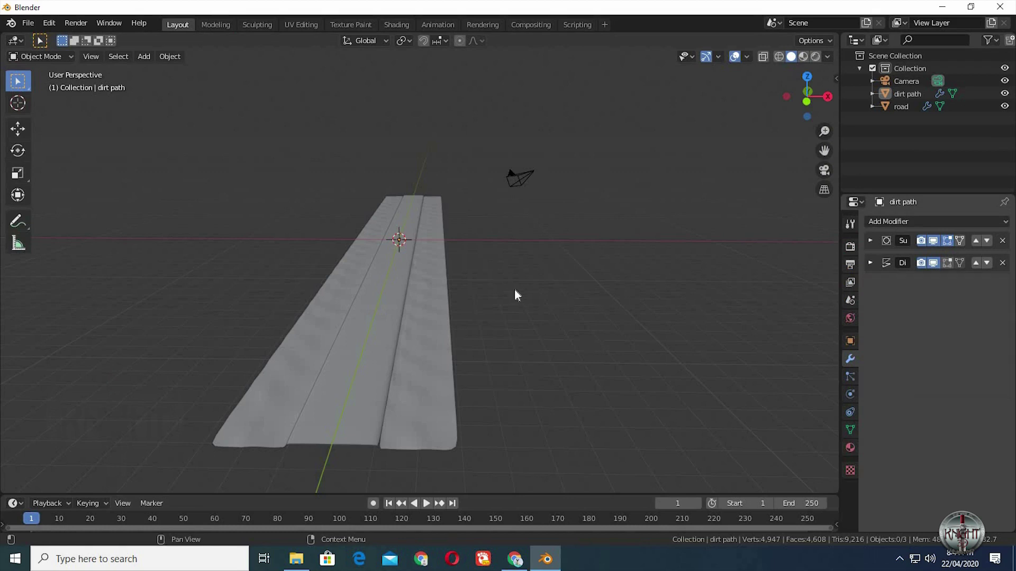
Step: Add a Bezier curve at the origin of the road scene
middle_drag(512, 301, 511, 317)
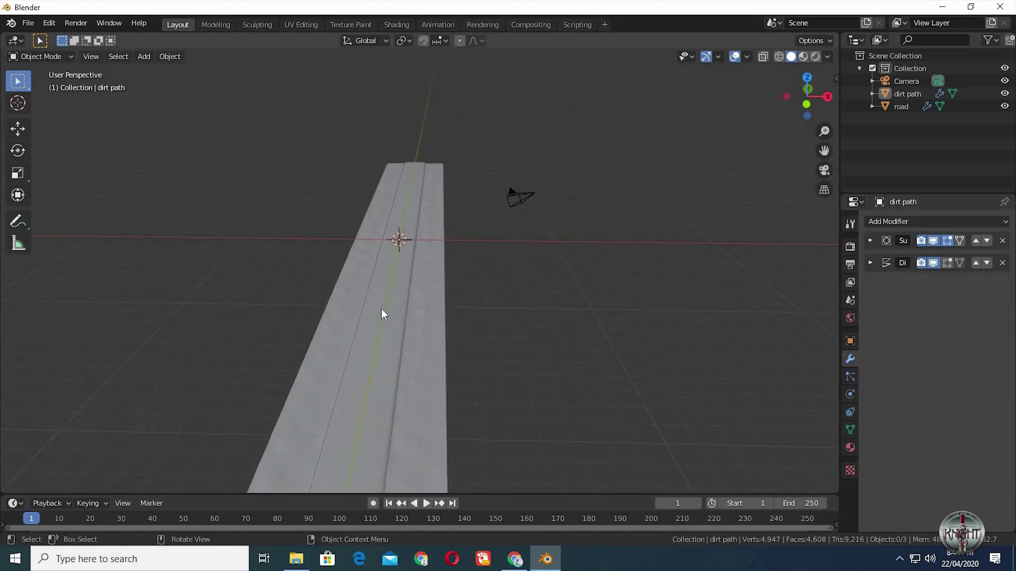
key(shift+a)
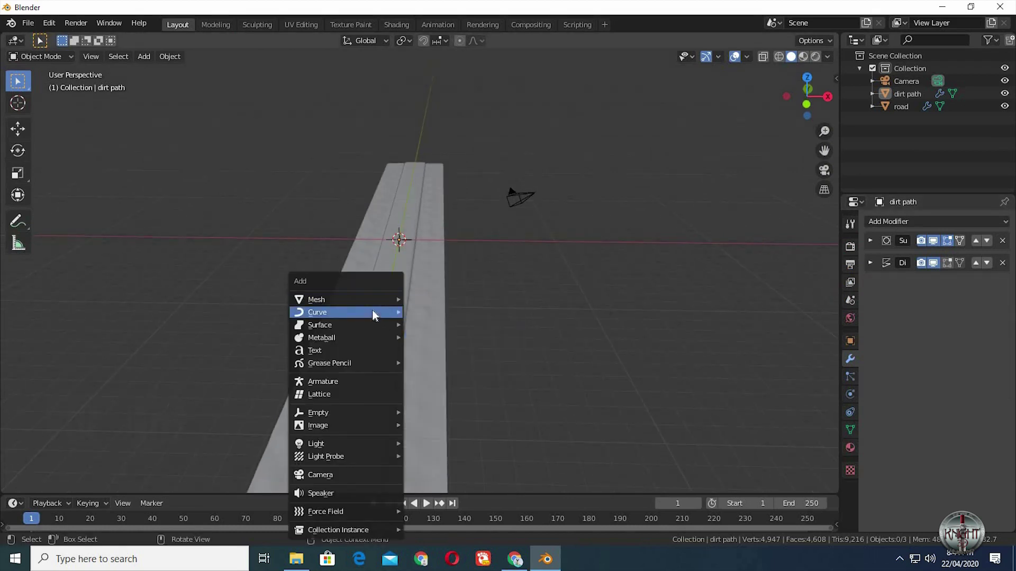
mouse_move(374, 313)
click(426, 312)
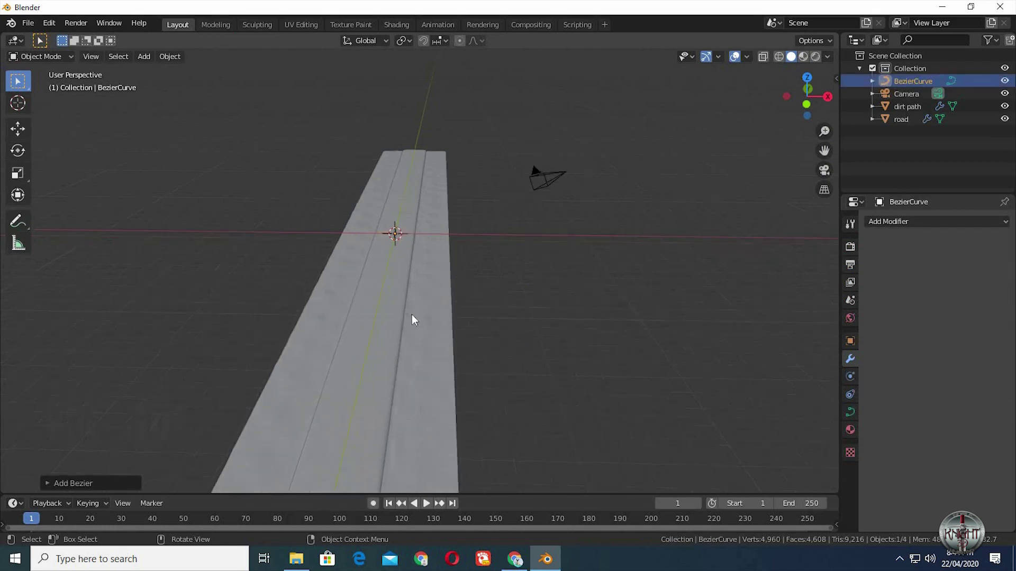
middle_drag(412, 315, 418, 310)
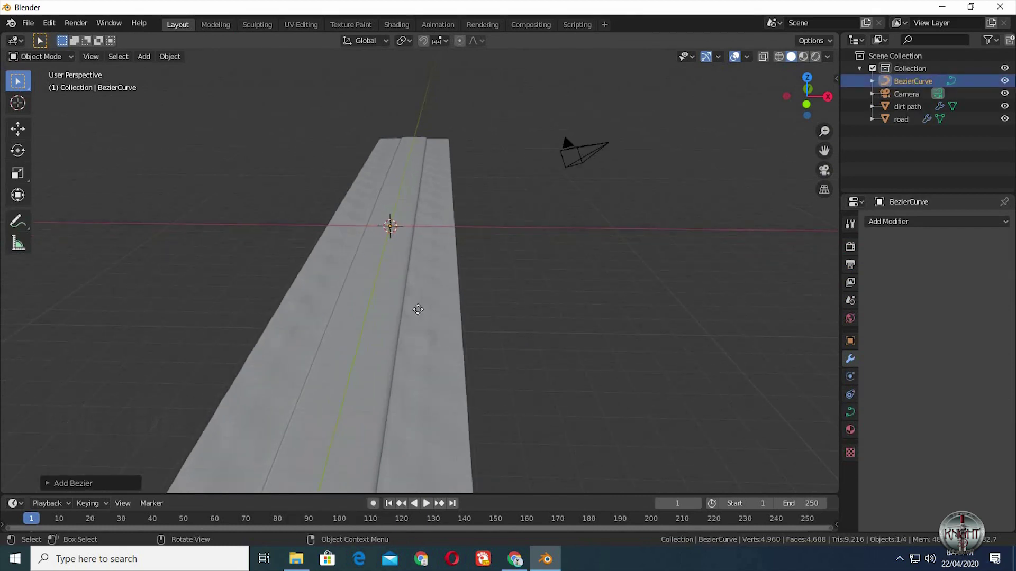
Step: Raise the curve along Z above the road and rotate it about Z to run along the road's length
key(g)
key(z)
key(r)
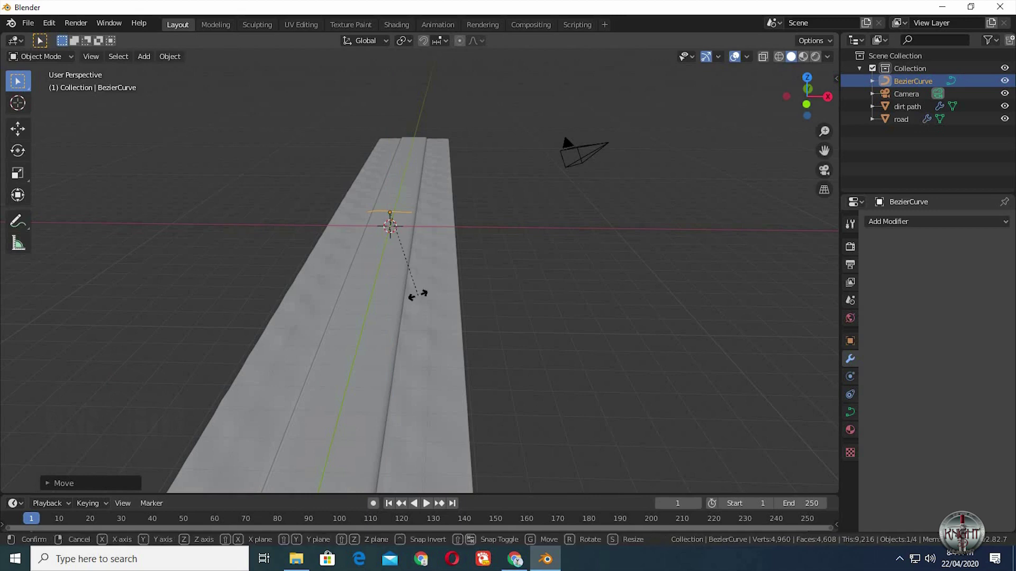
key(z)
key(Return)
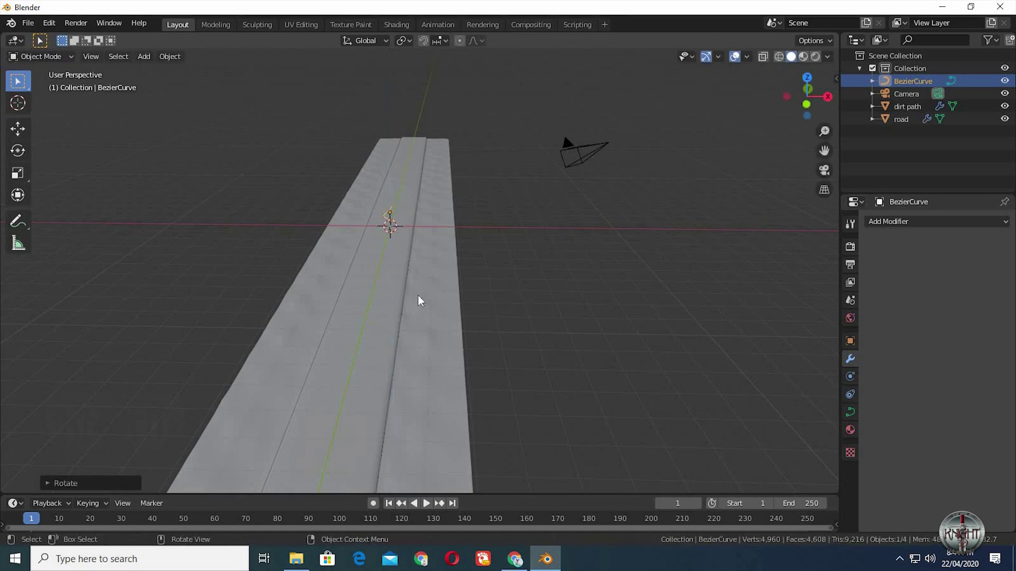
Step: Scale the Bezier curve up about 25 times so it spans the road's full length
scroll(434, 327, down, 5)
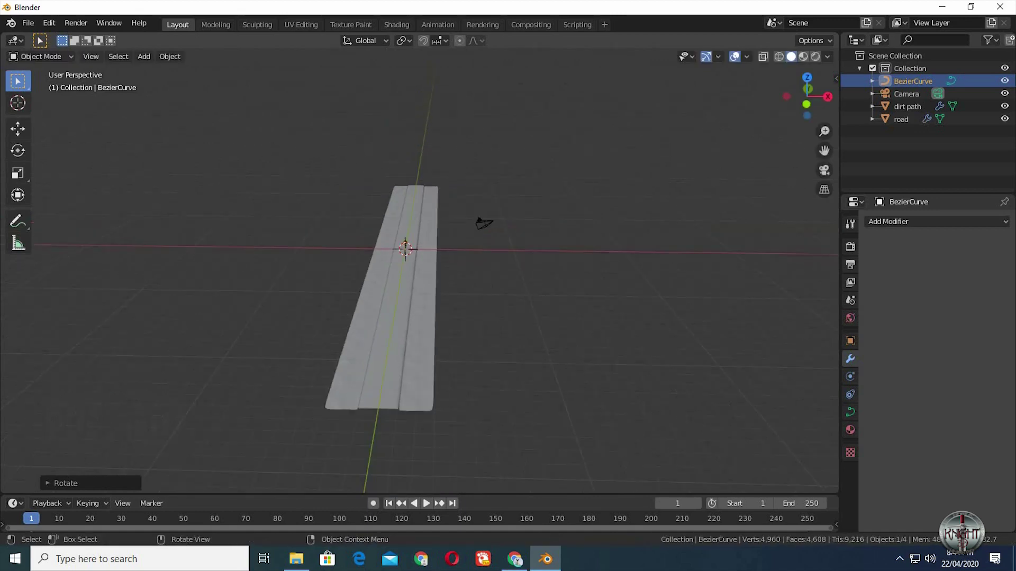
key(s)
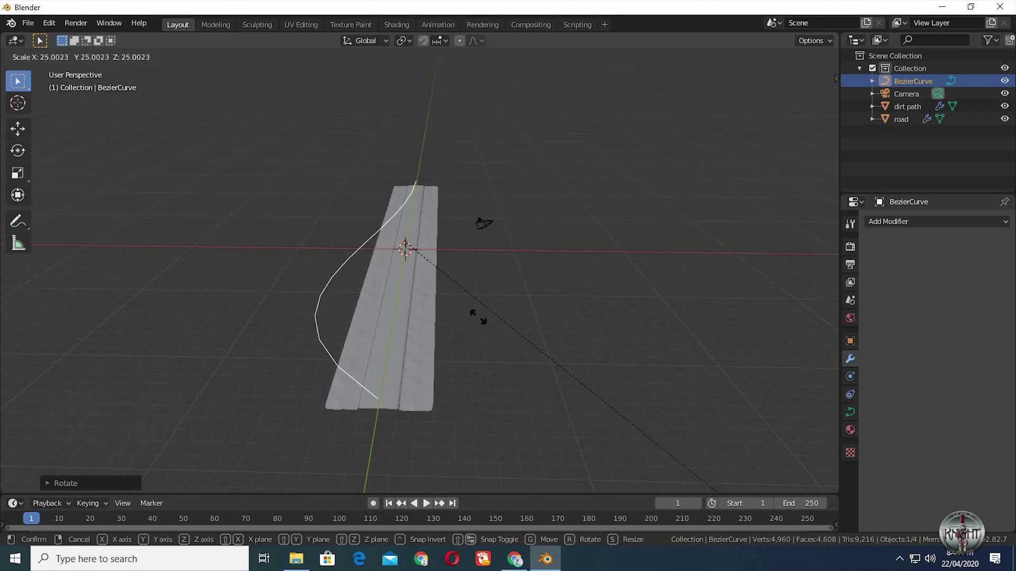
click(544, 347)
mouse_move(527, 371)
middle_down()
mouse_move(514, 392)
mouse_move(522, 384)
middle_up()
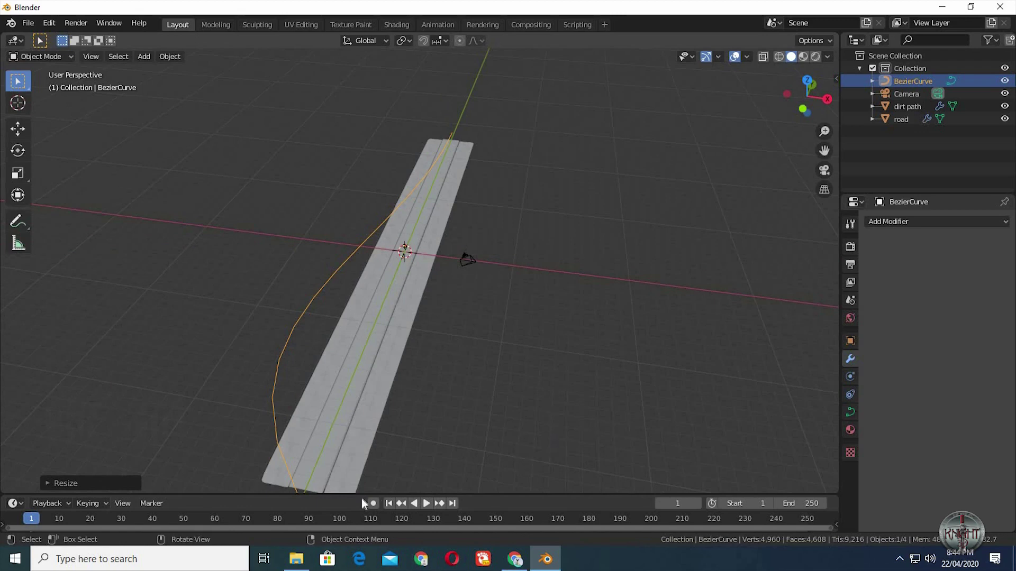
Step: Bring the "forest road scene edited 222" image from the Textures folder into the viewport as a reference image
click(296, 559)
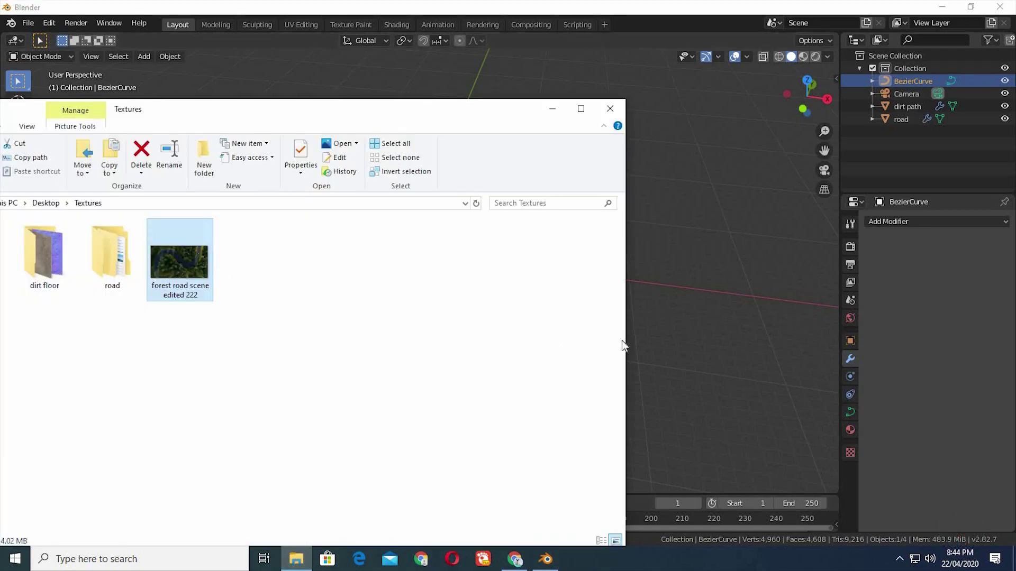
drag(622, 345, 673, 335)
click(552, 109)
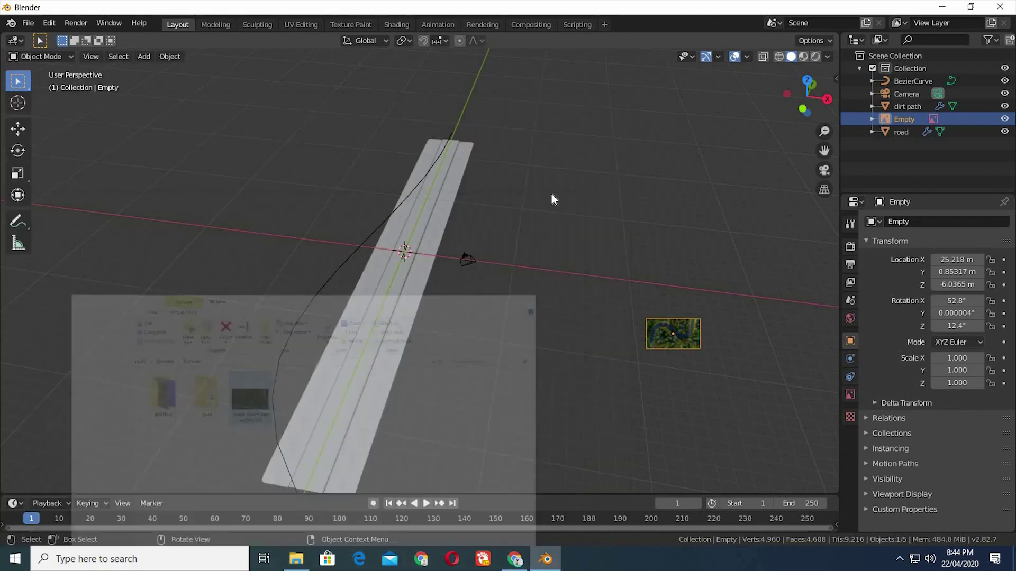
Step: Clear the reference image's location and rotation and rotate it 90° about Z
key(alt+g)
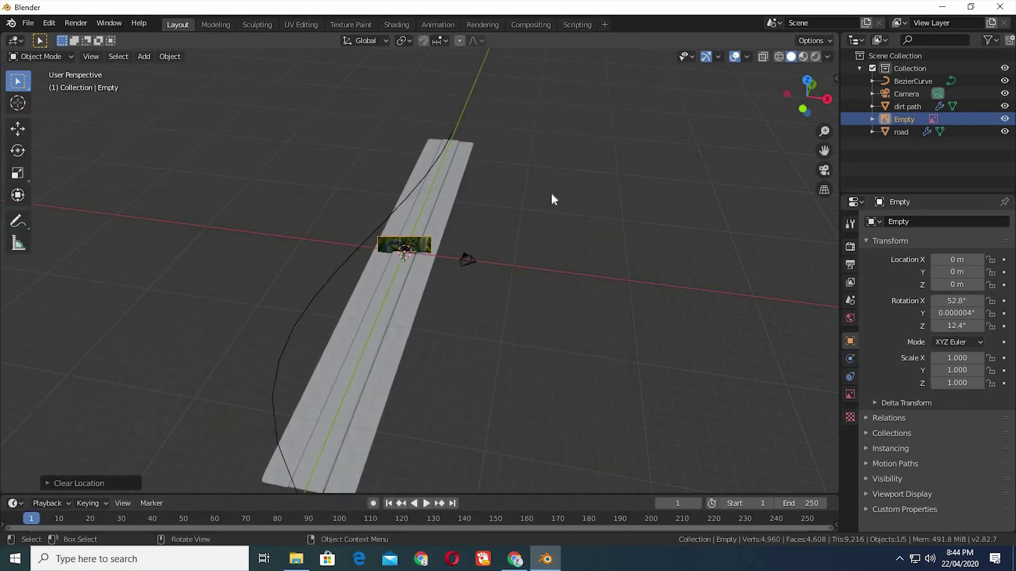
key(alt+r)
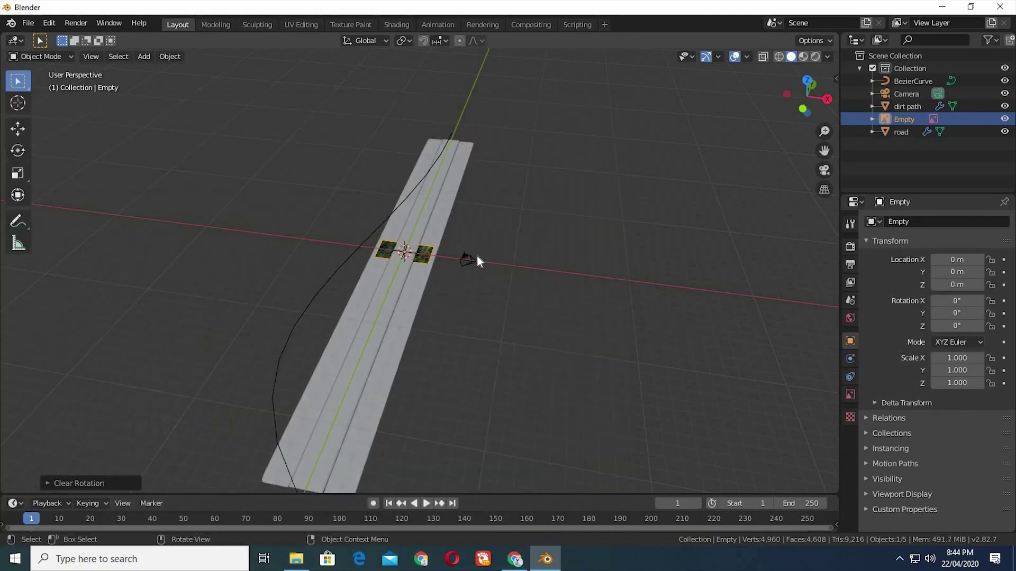
middle_drag(488, 233, 462, 246)
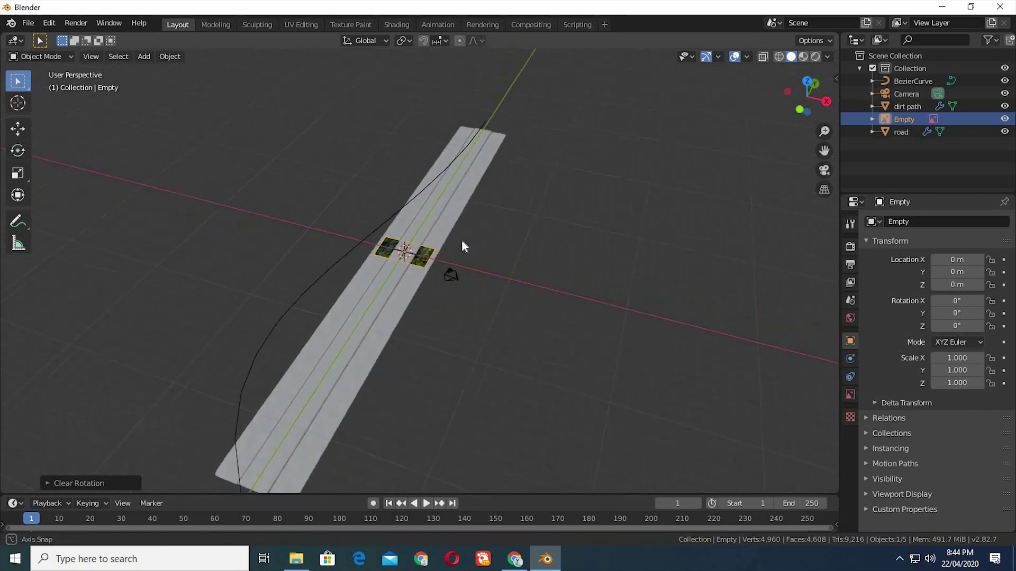
text(rz)
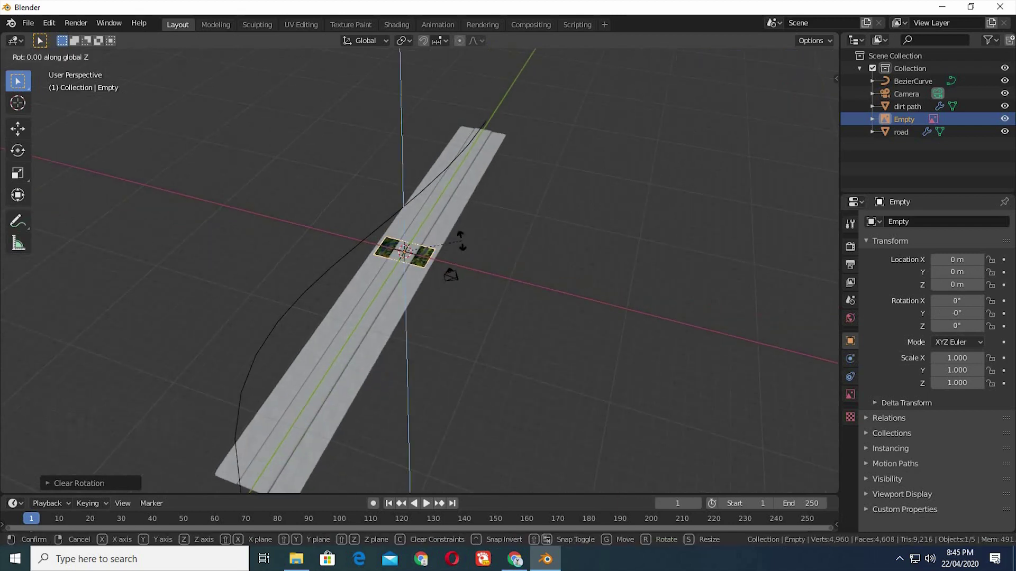
text(90)
key(Return)
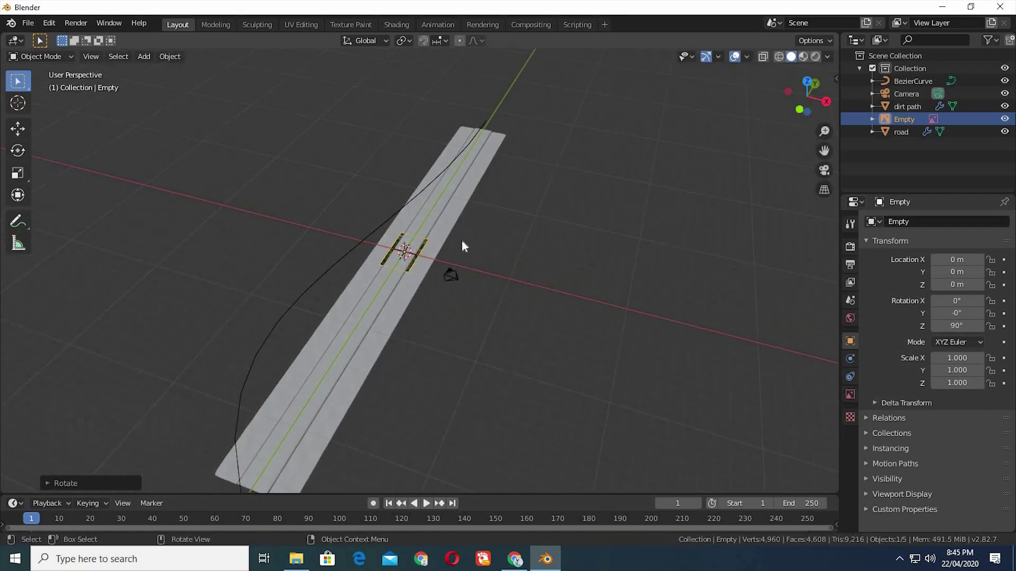
Step: Look through the camera and rotate the camera 90° about the global Z axis
key(KP_7)
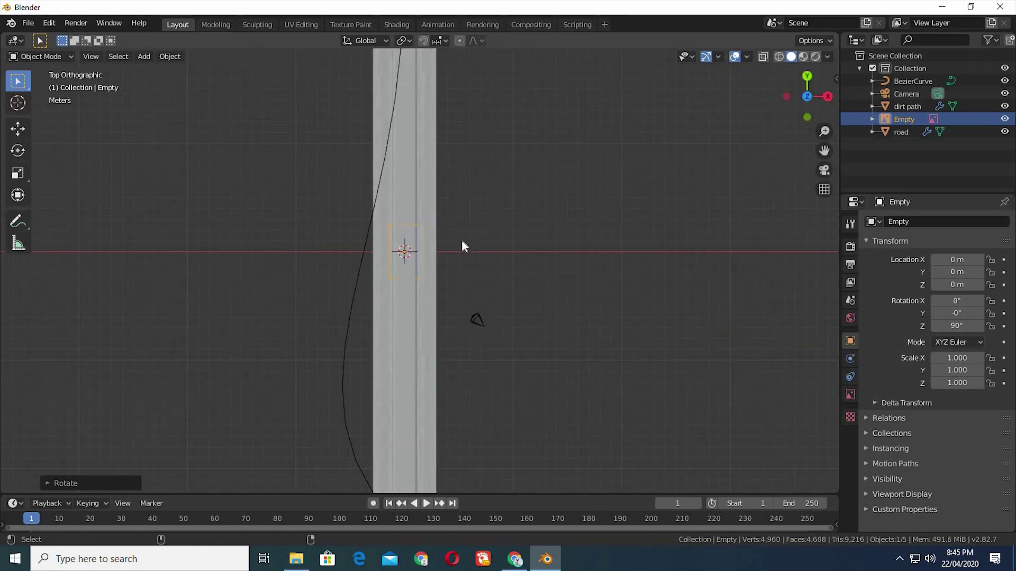
key(KP_0)
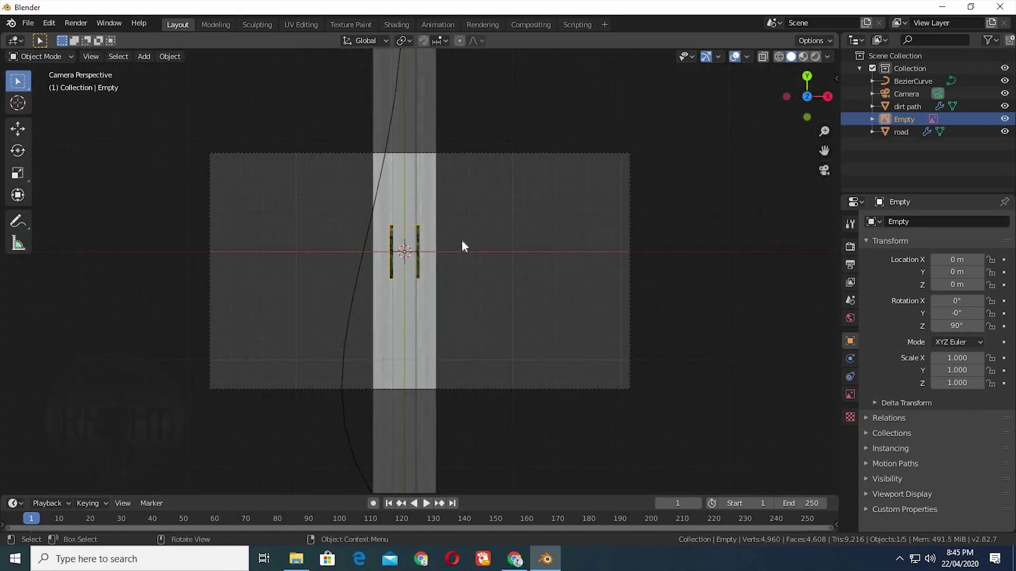
click(634, 255)
text(rz90)
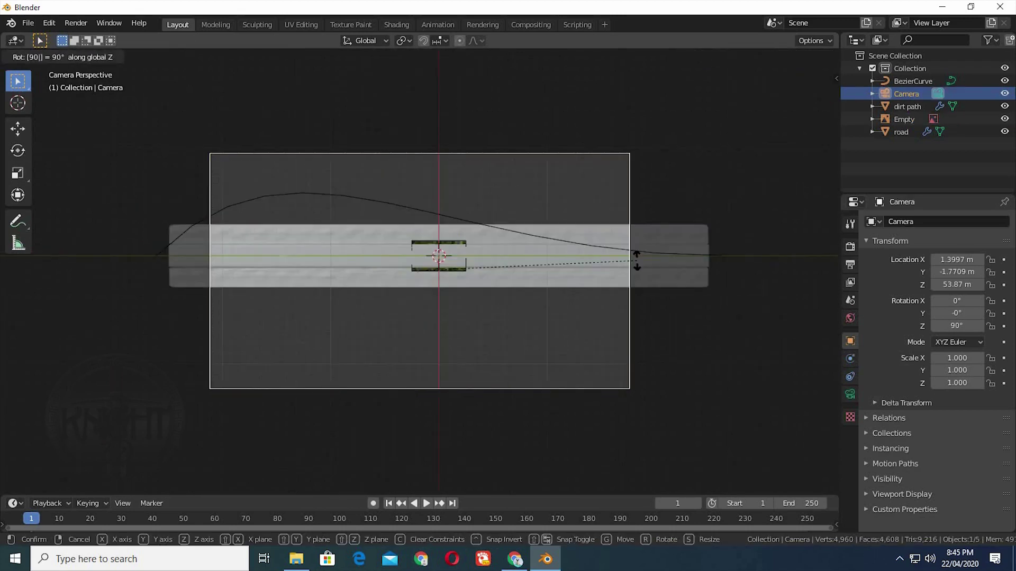
key(Return)
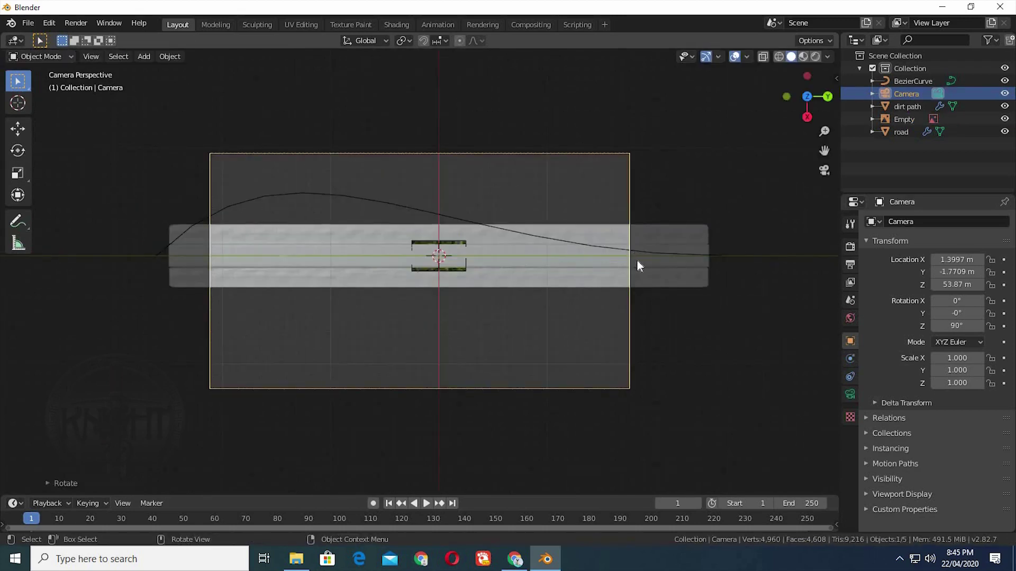
Step: Scale the reference image to about 8.565 so it covers the camera frame
click(459, 269)
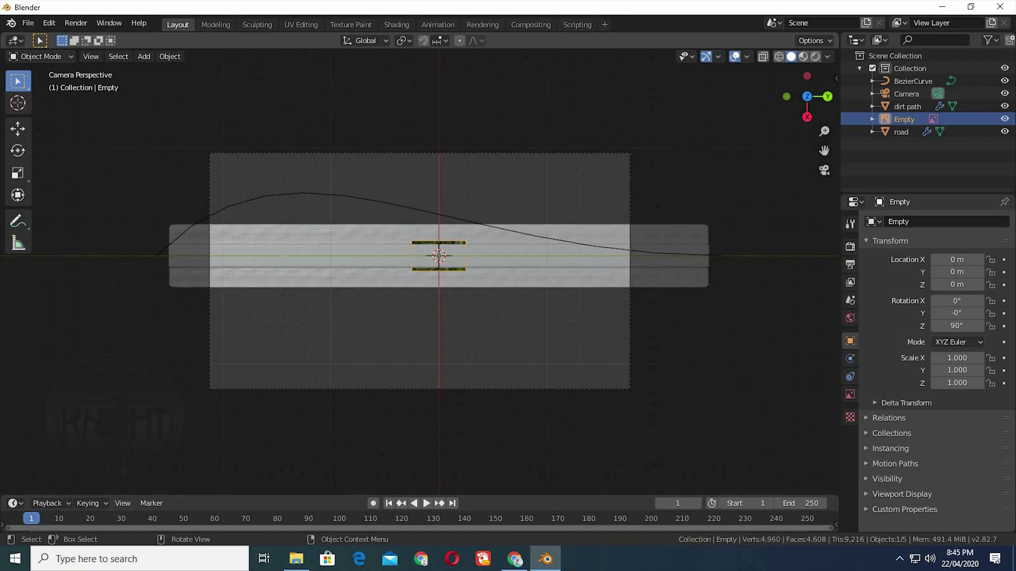
key(s)
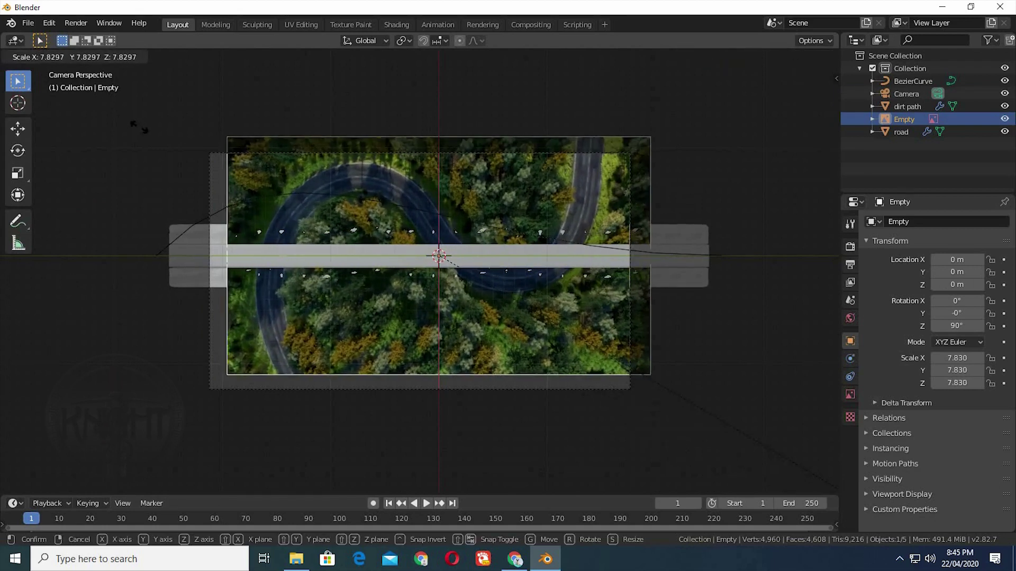
click(190, 149)
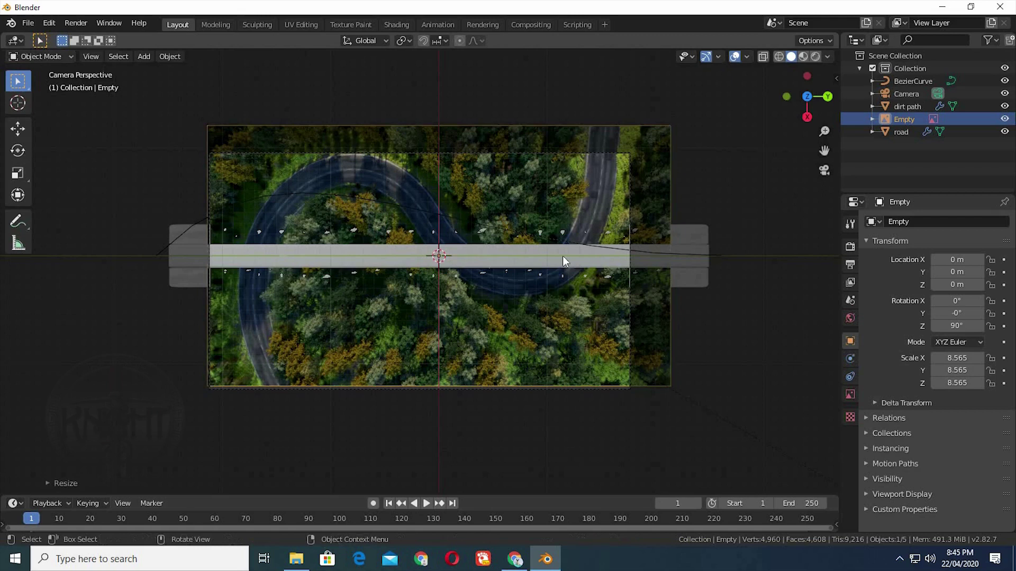
Step: Set the camera's focal length to 18 mm
click(629, 224)
click(850, 394)
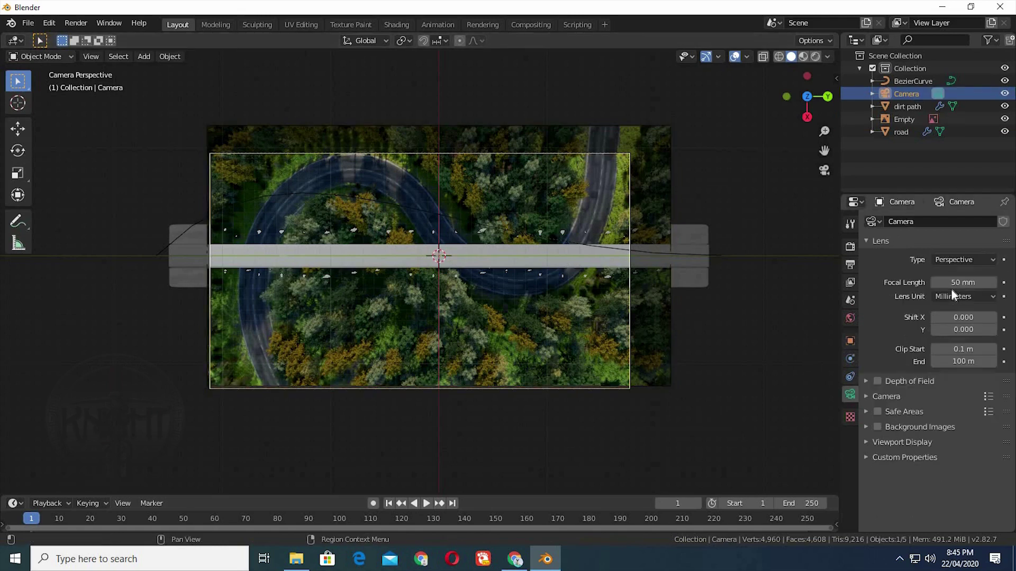
double_click(960, 282)
key(Return)
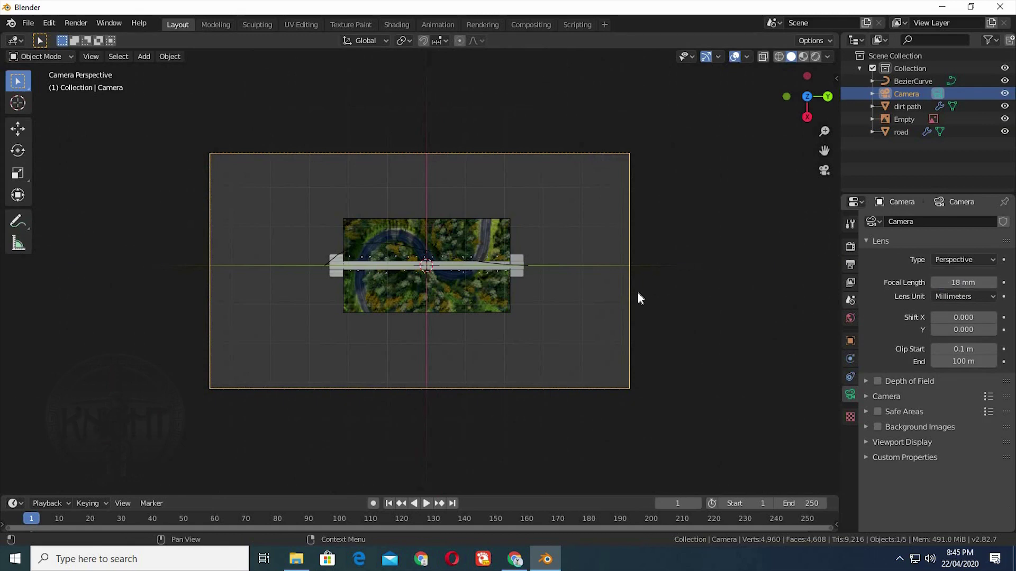
Step: Lower the camera about 32.5 m along Z so the reference image nearly fills its frame
key(g)
key(z)
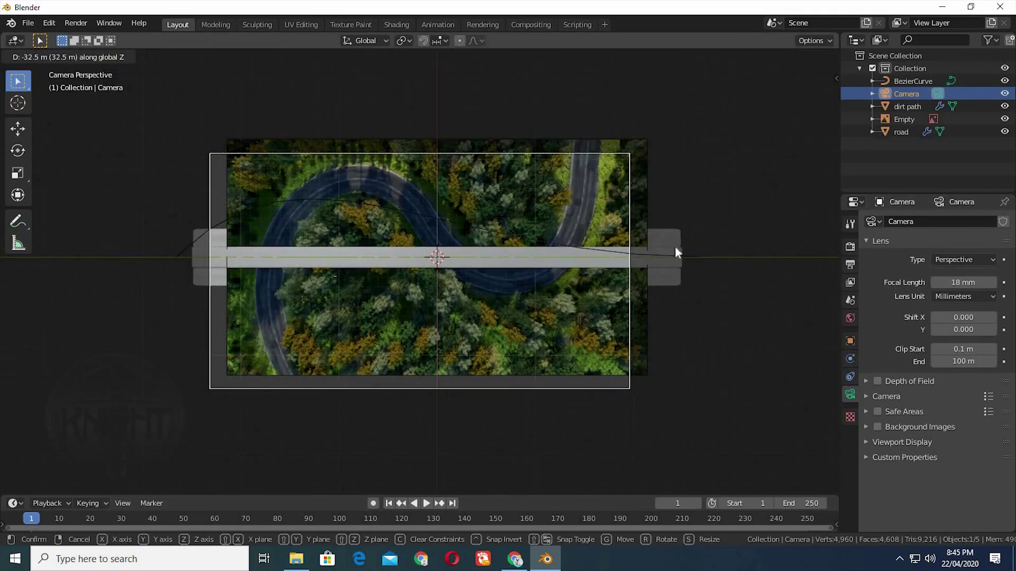
click(676, 254)
Step: Shift the camera along X and about 1.5 m along Y to align its frame with the reference image
key(g)
key(x)
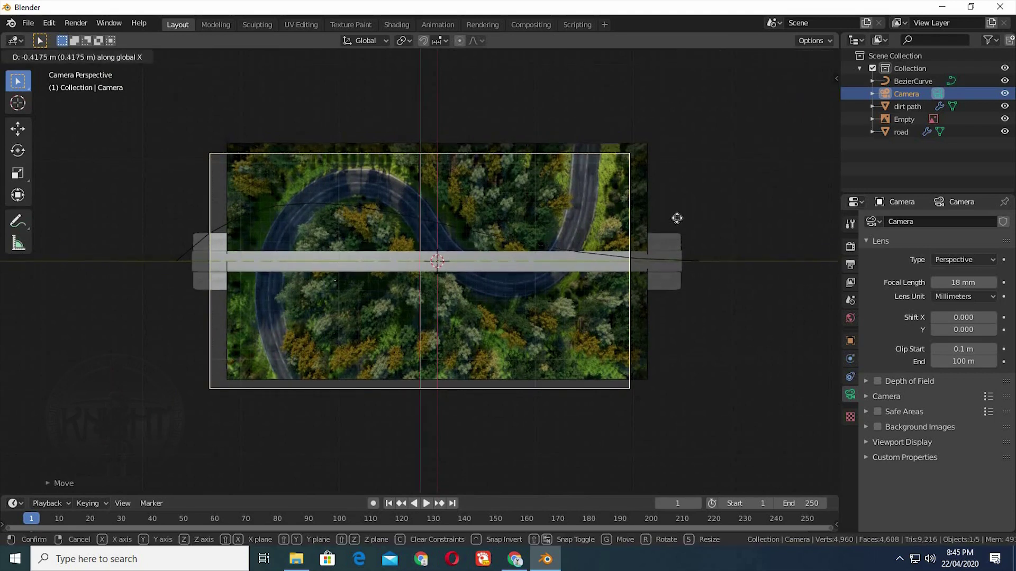
click(684, 239)
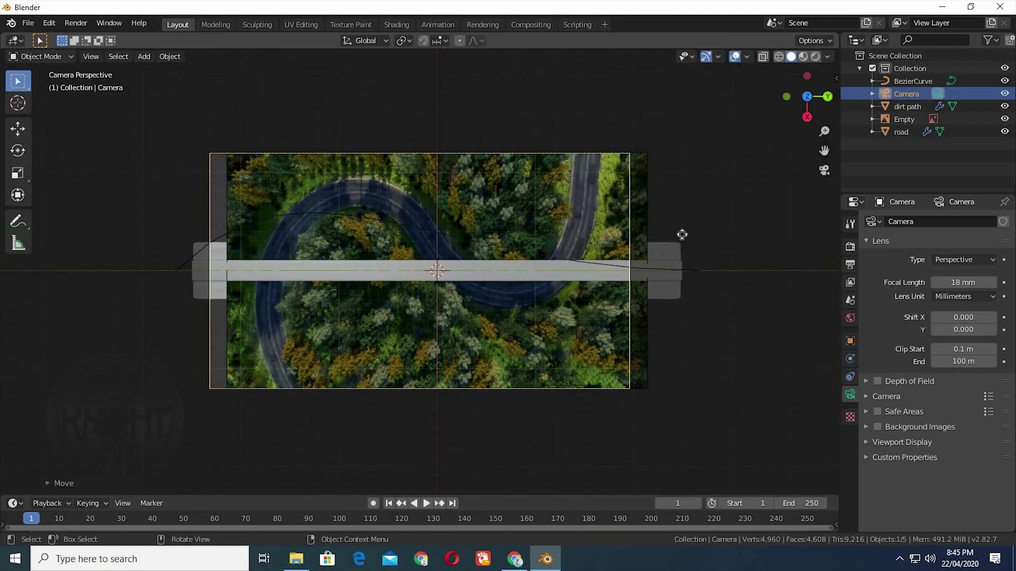
key(g)
key(y)
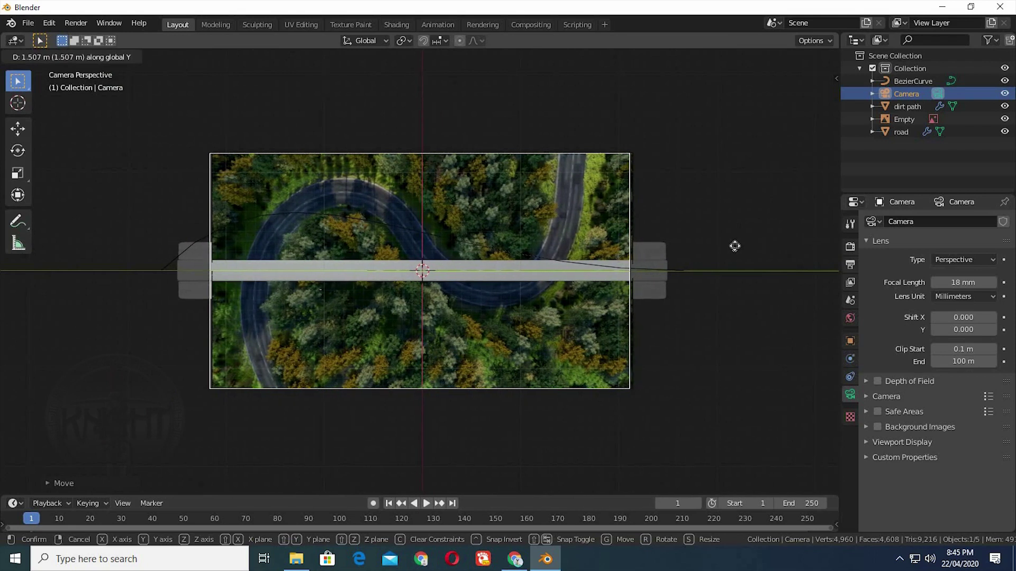
click(735, 246)
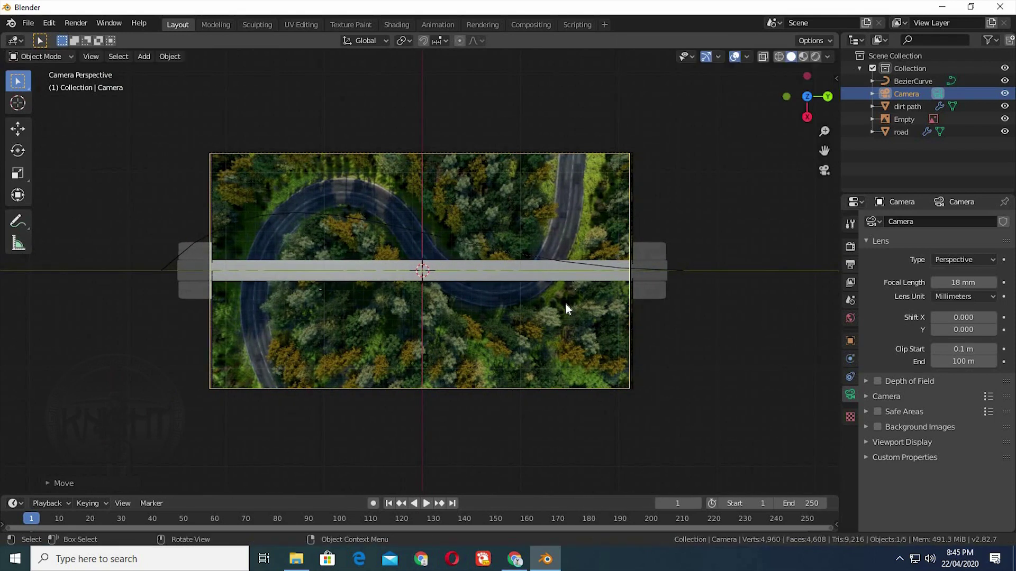
Step: Enlarge the reference image slightly so it extends beyond the camera frame on all sides
click(561, 347)
key(s)
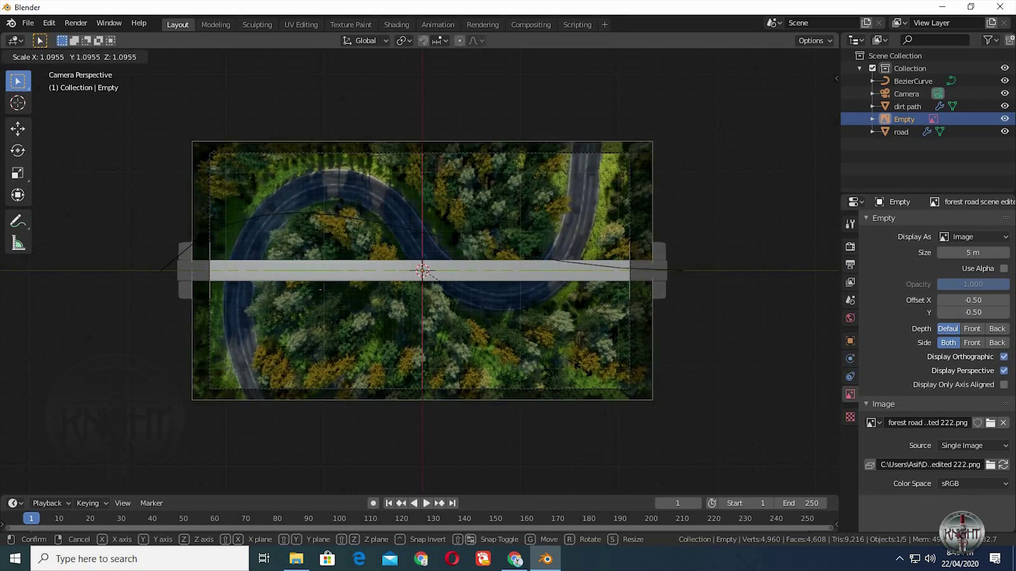
click(643, 343)
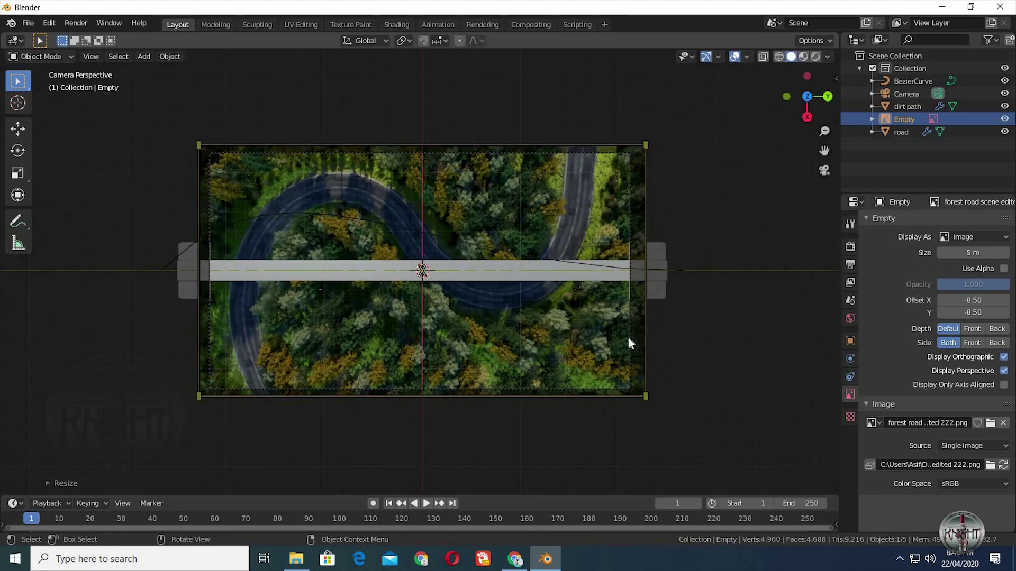
Step: Raise the camera slightly along Z so its frame fits closer to the reference image's edges
click(641, 345)
key(g)
key(z)
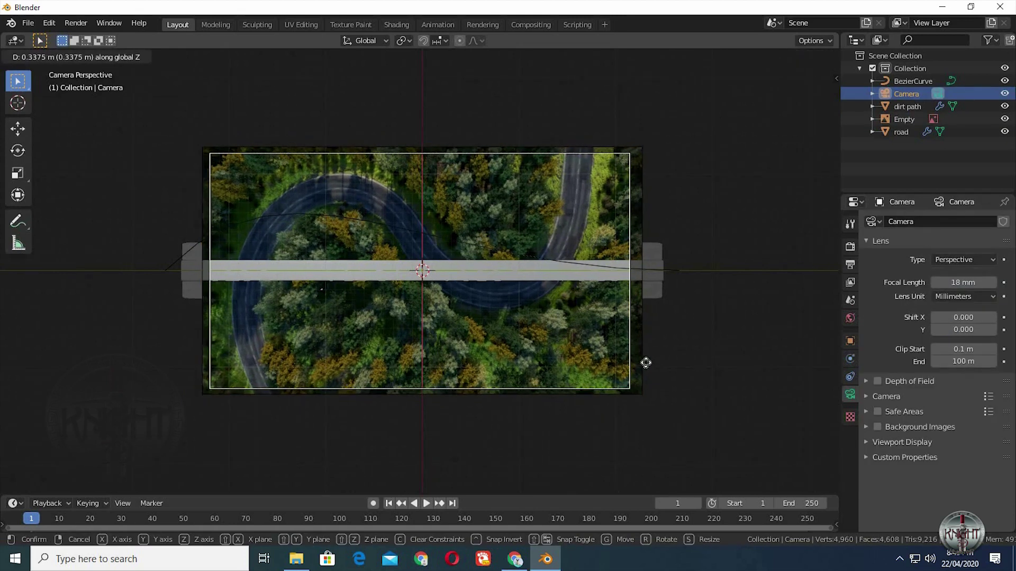
click(645, 363)
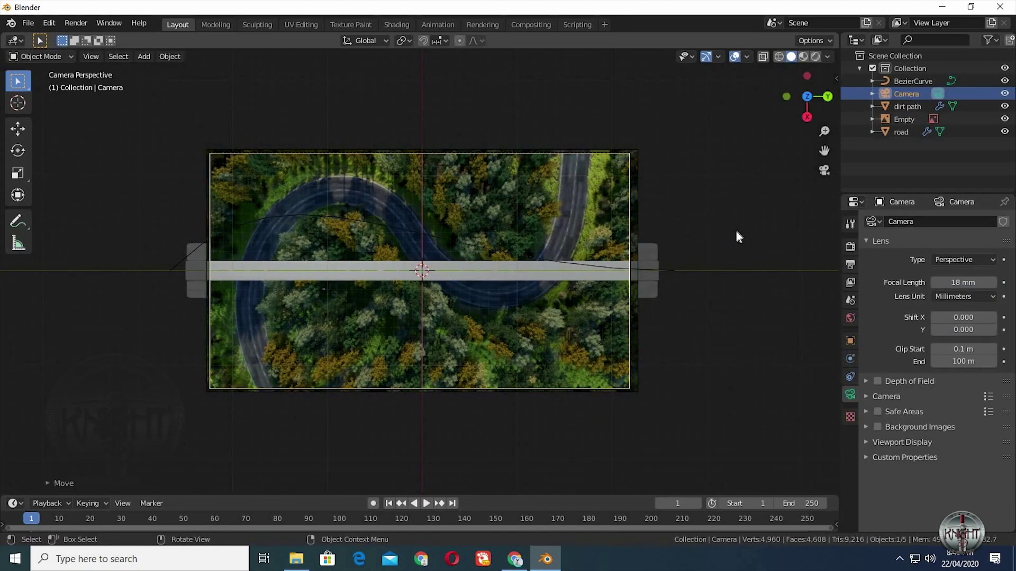
Step: Shift the camera slightly along Y and raise it about 0.4 m along Z to match its frame to the reference image
key(g)
key(z)
click(595, 317)
key(g)
key(y)
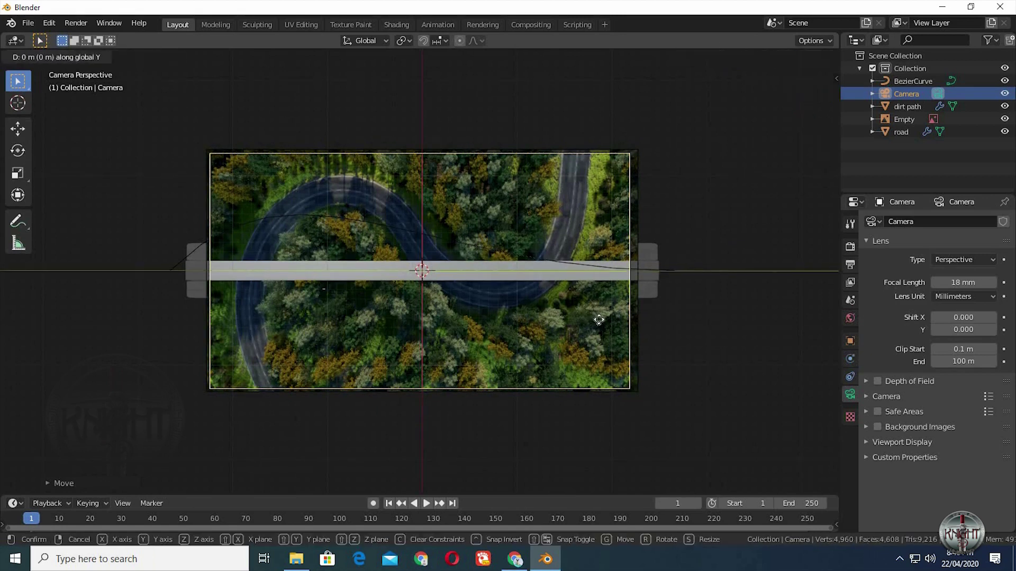
click(881, 367)
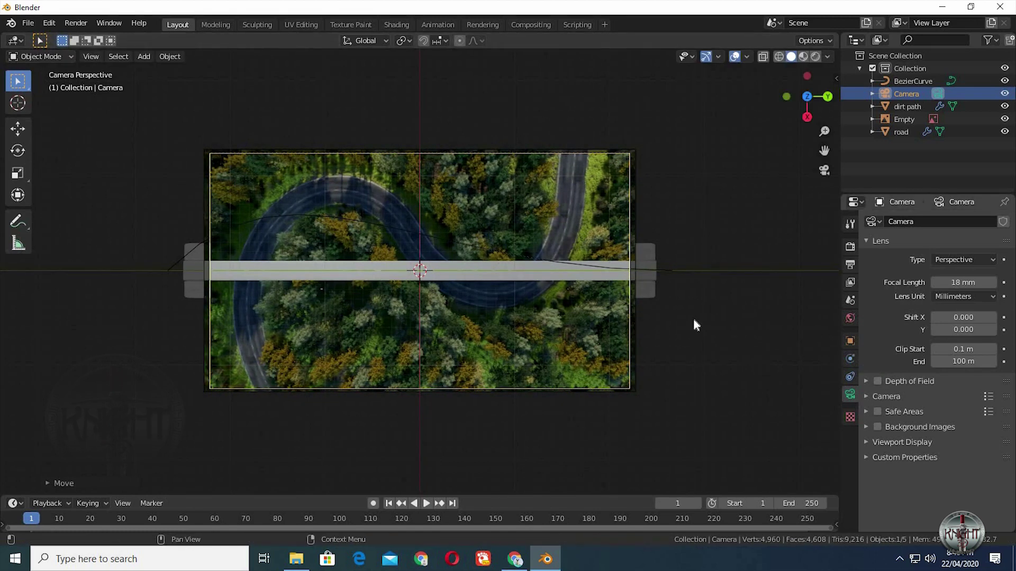
key(g)
key(z)
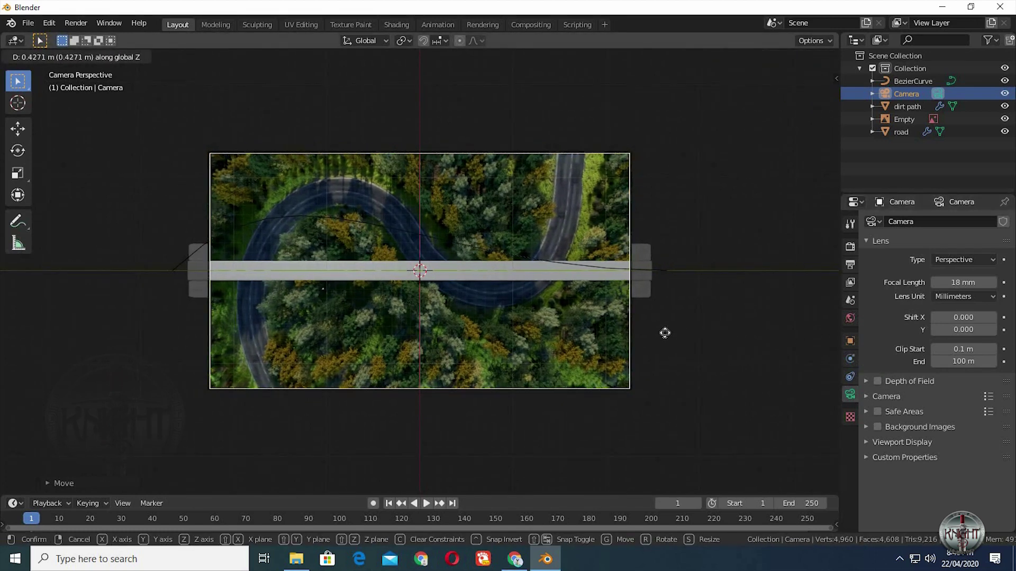
click(671, 325)
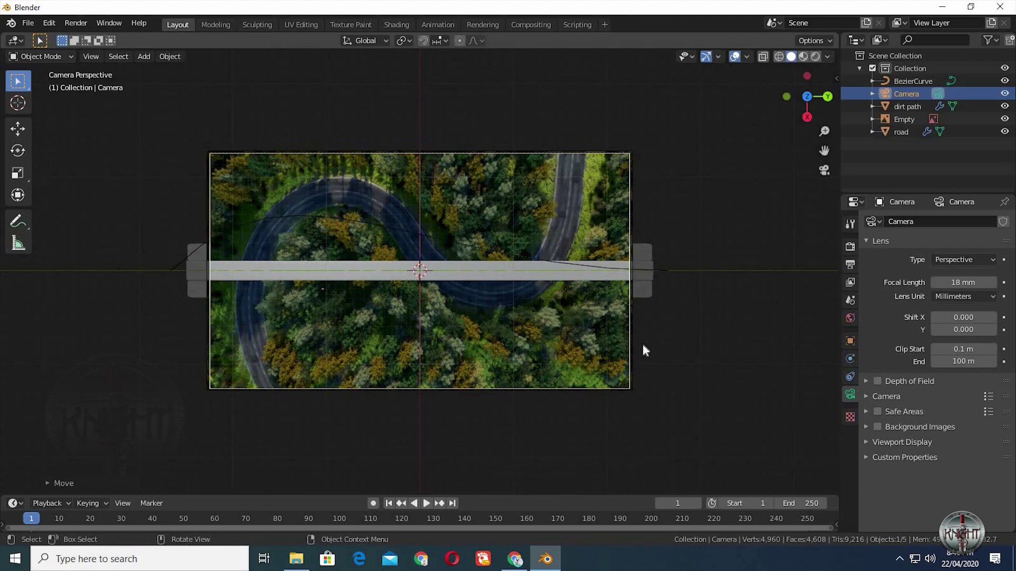
Step: Lower the reference image about 1.3 m along Z so it sits beneath the road and dirt path
scroll(649, 351, up, 3)
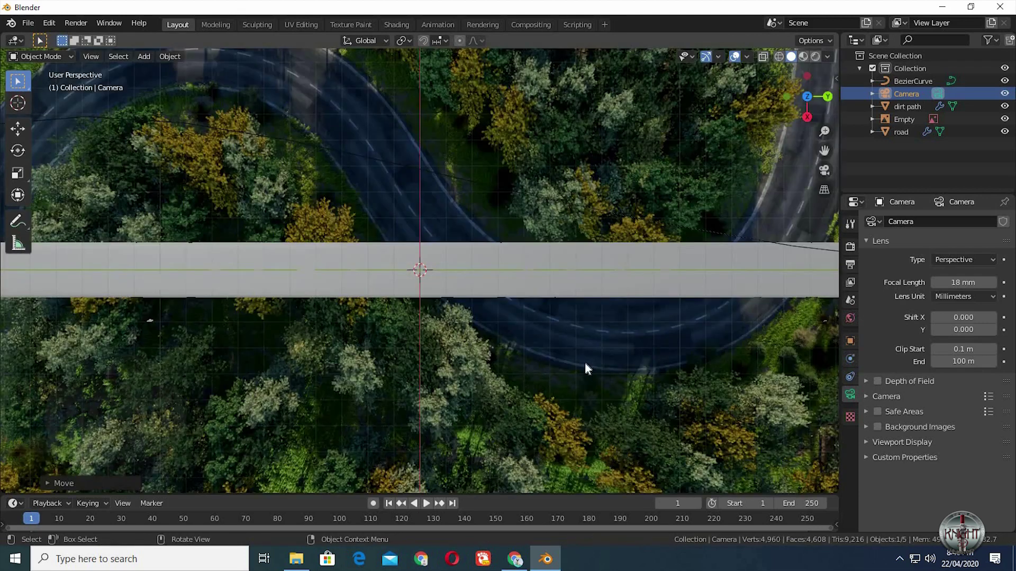
middle_drag(585, 361, 587, 395)
scroll(587, 395, down, 3)
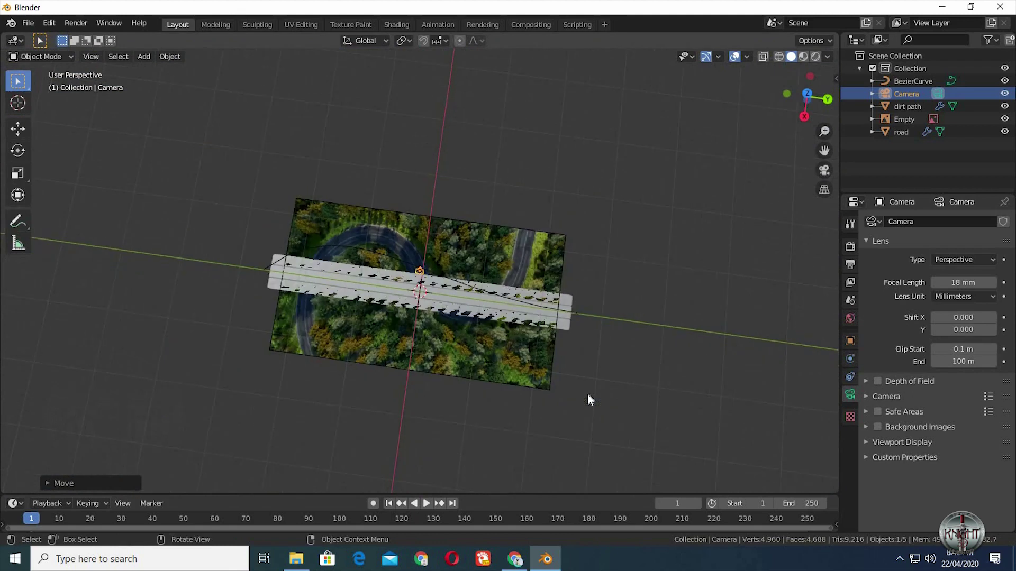
middle_drag(500, 397, 836, 98)
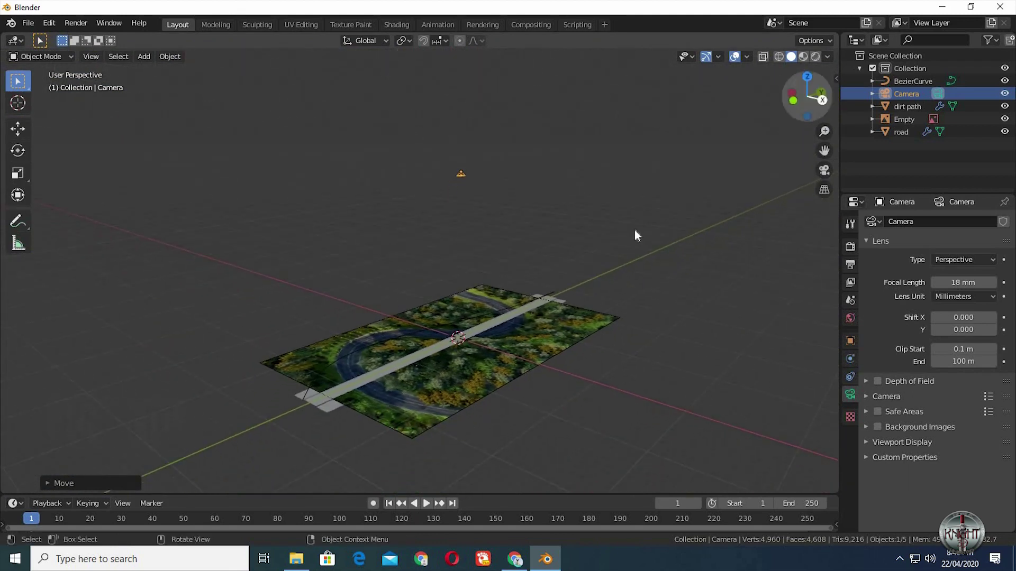
click(542, 354)
key(g)
key(z)
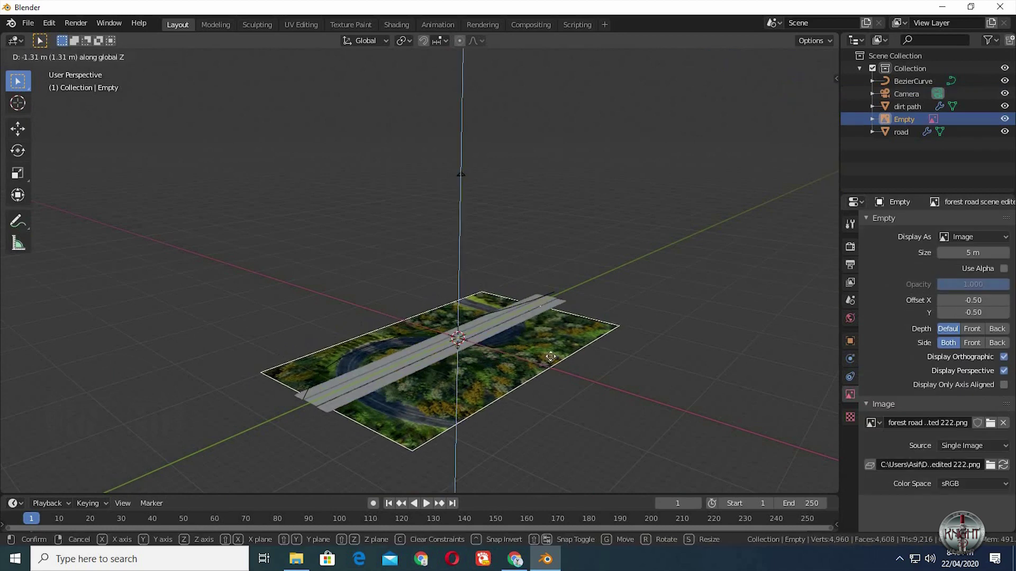
key(Return)
Step: Hide the dirt path and road objects in the viewport
click(1005, 106)
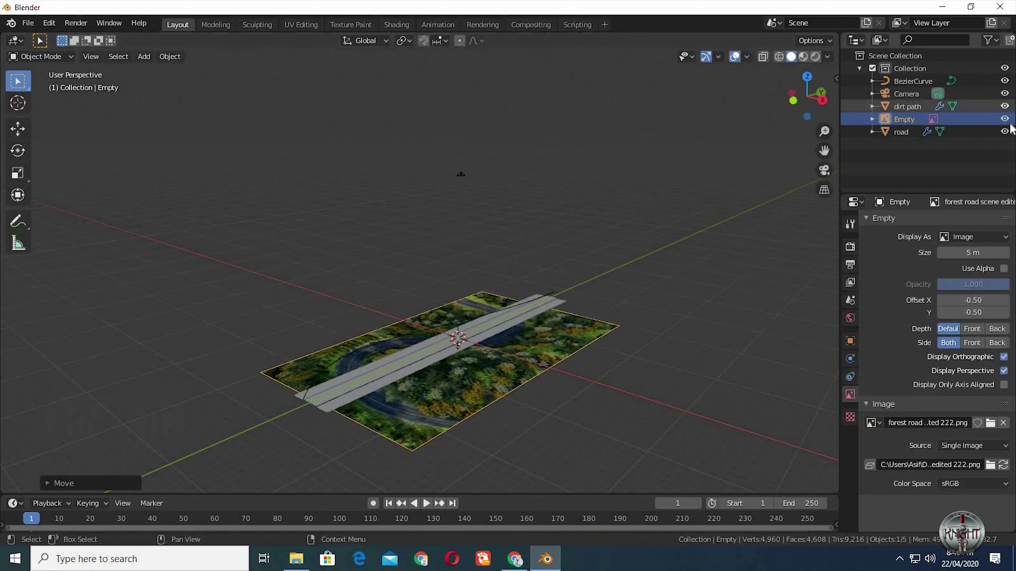
click(1005, 107)
click(1004, 132)
scroll(522, 302, up, 2)
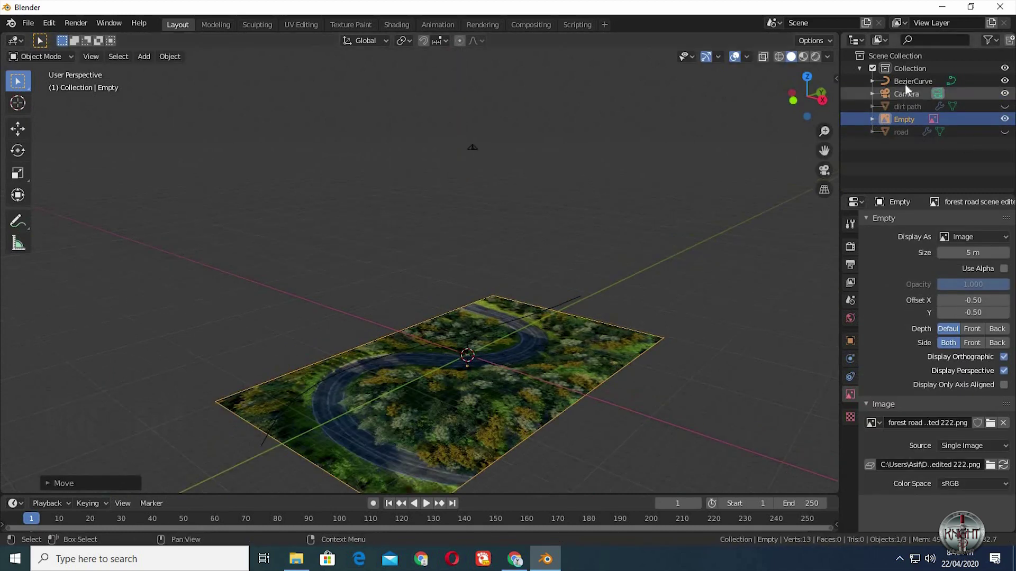
Step: Move the Bezier curve's first control point to the road's end at the image's lower edge and angle its handle up and outward along the road
click(906, 82)
middle_drag(691, 299, 701, 309)
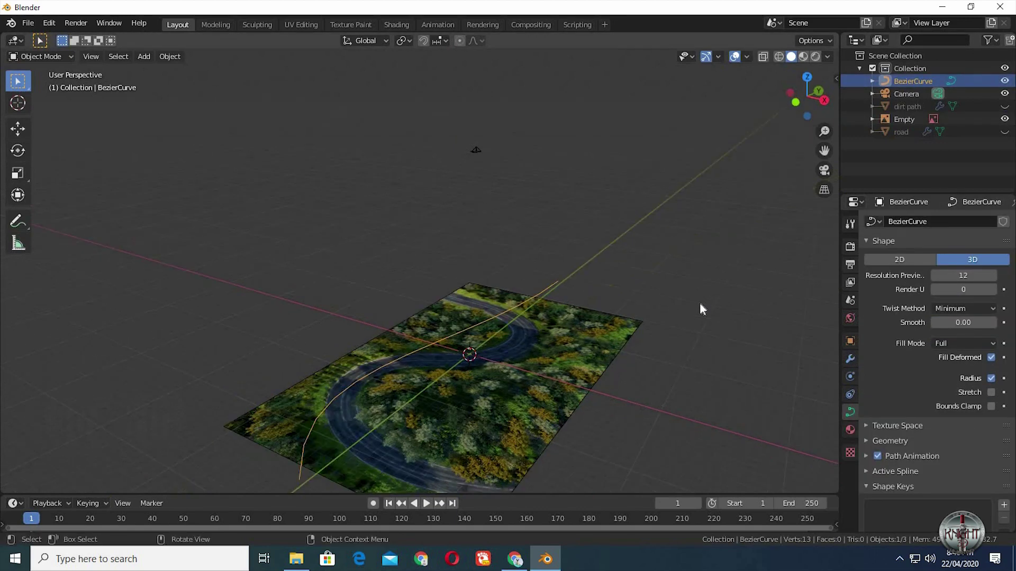
key(KP_0)
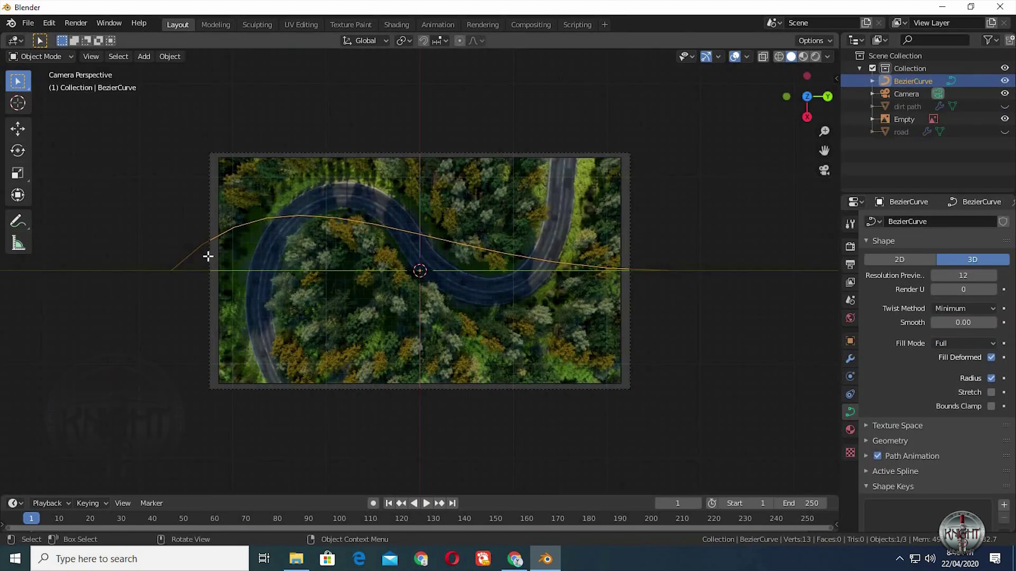
key(Tab)
click(170, 272)
key(g)
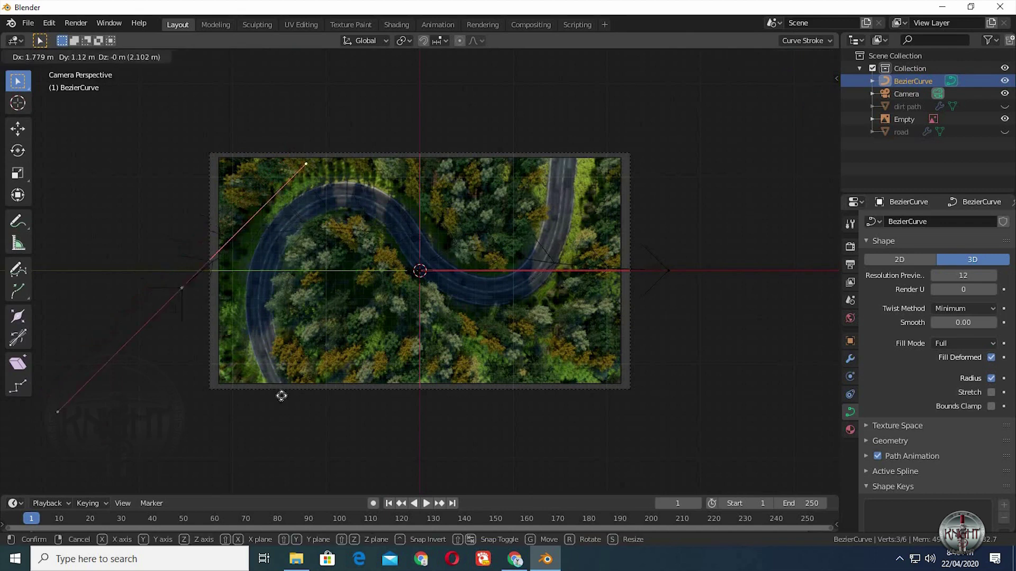
click(323, 418)
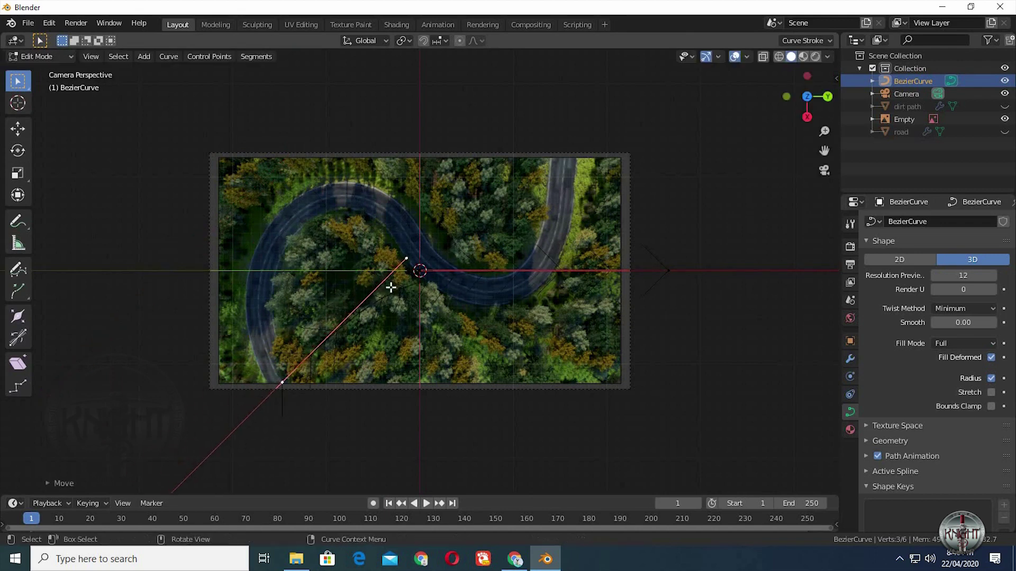
key(g)
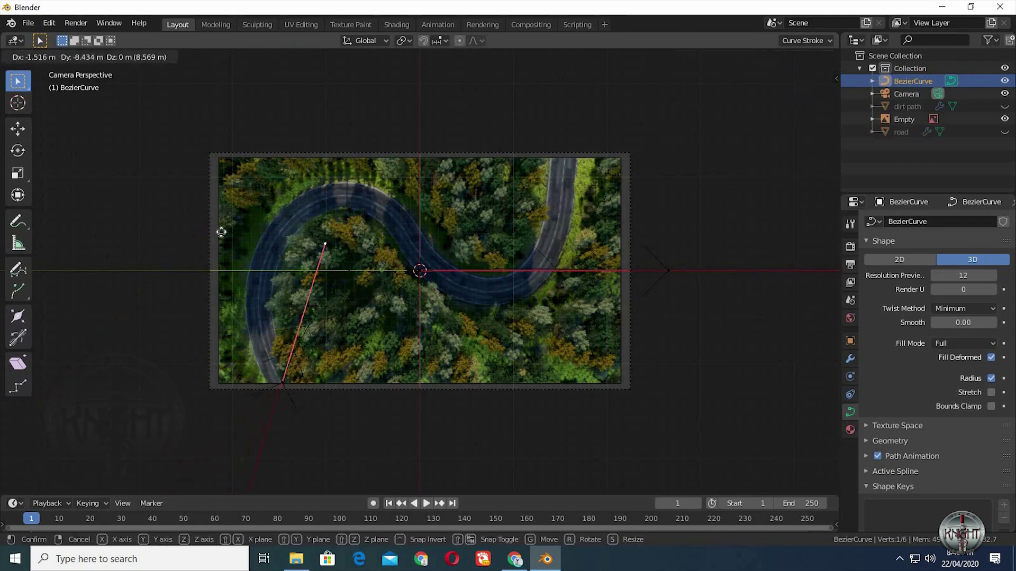
click(178, 234)
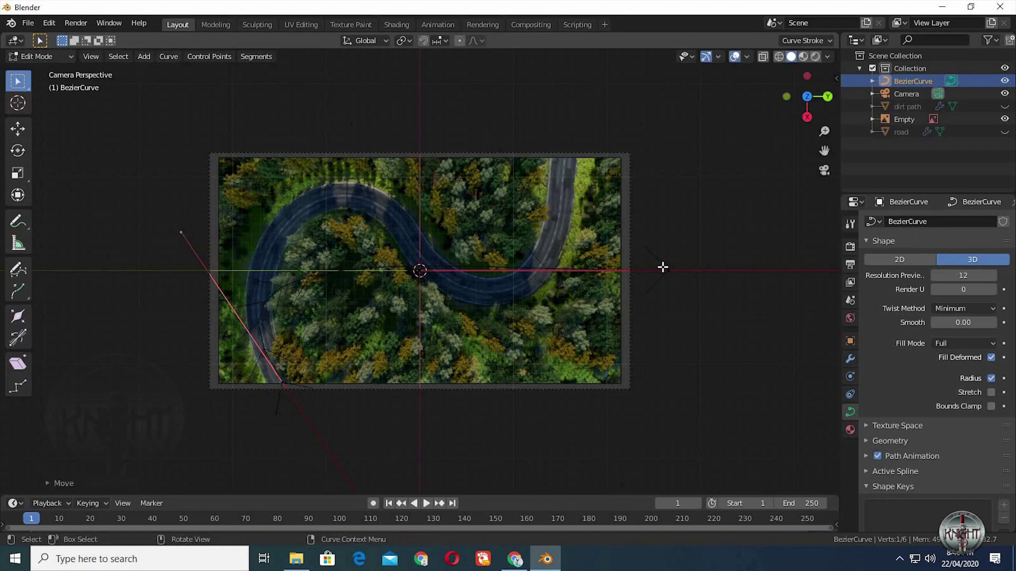
Step: Move the curve's other end point to the road's end at the image's upper edge and angle its handle downward, nearly parallel to the road
click(718, 295)
key(g)
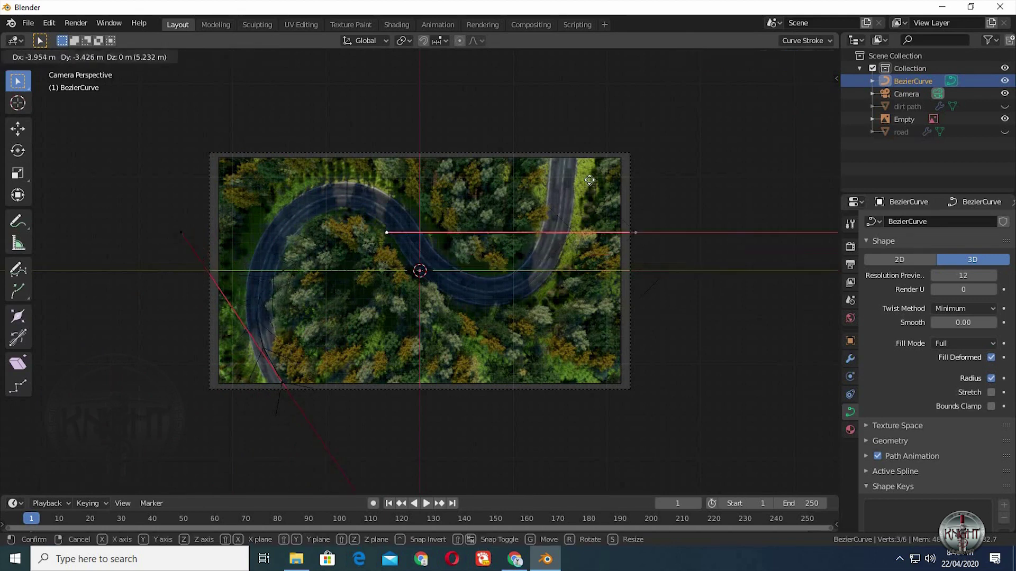
click(810, 187)
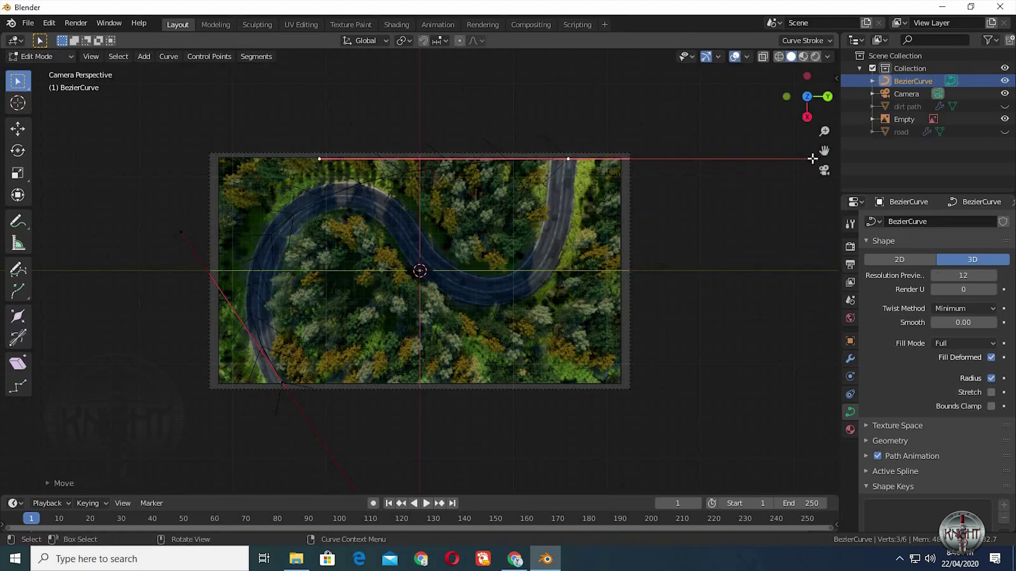
click(816, 158)
key(g)
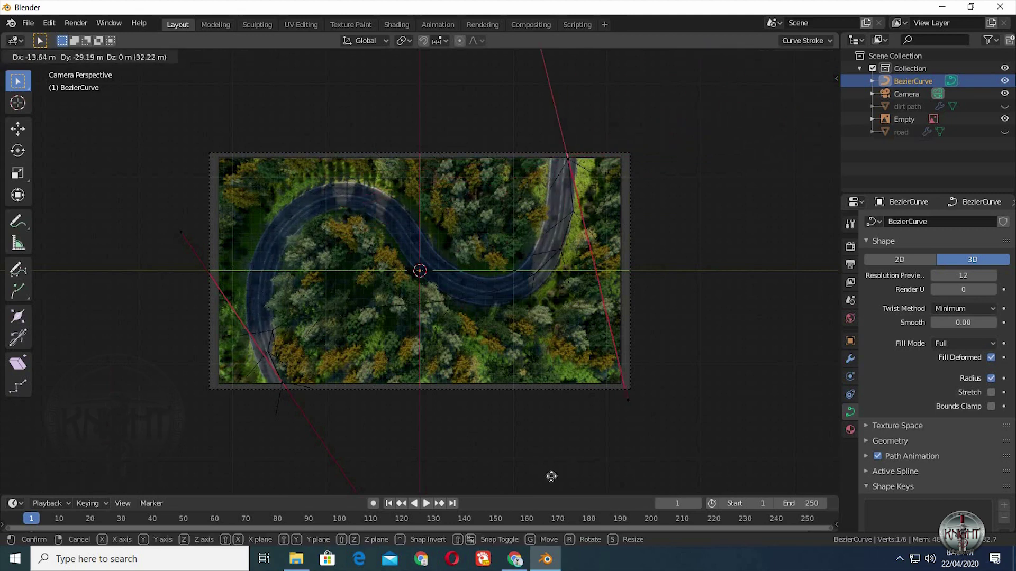
click(558, 500)
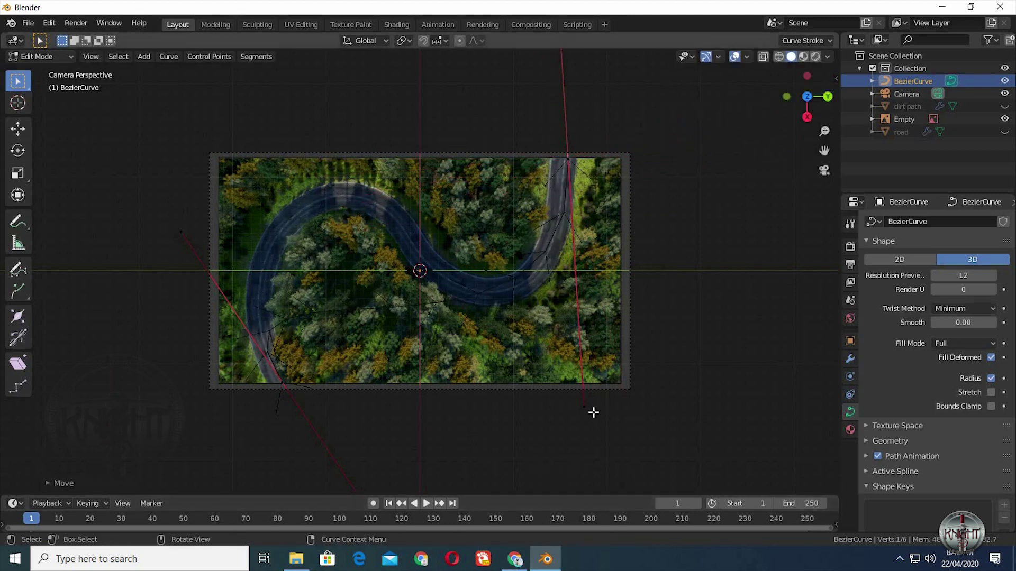
key(g)
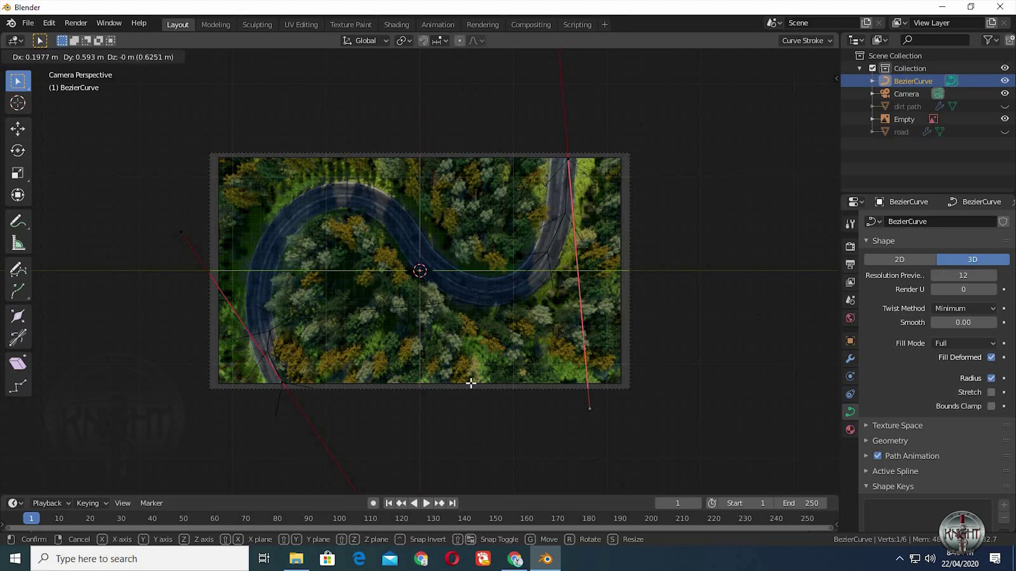
click(589, 408)
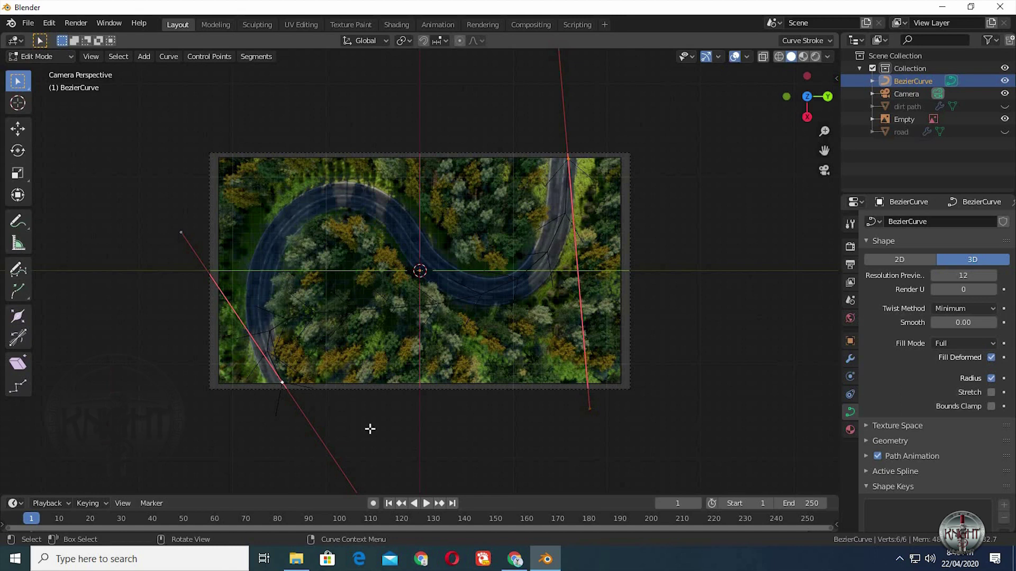
Step: Subdivide the whole curve and move the new middle control point onto the road between the two bends
right_click(353, 279)
click(340, 208)
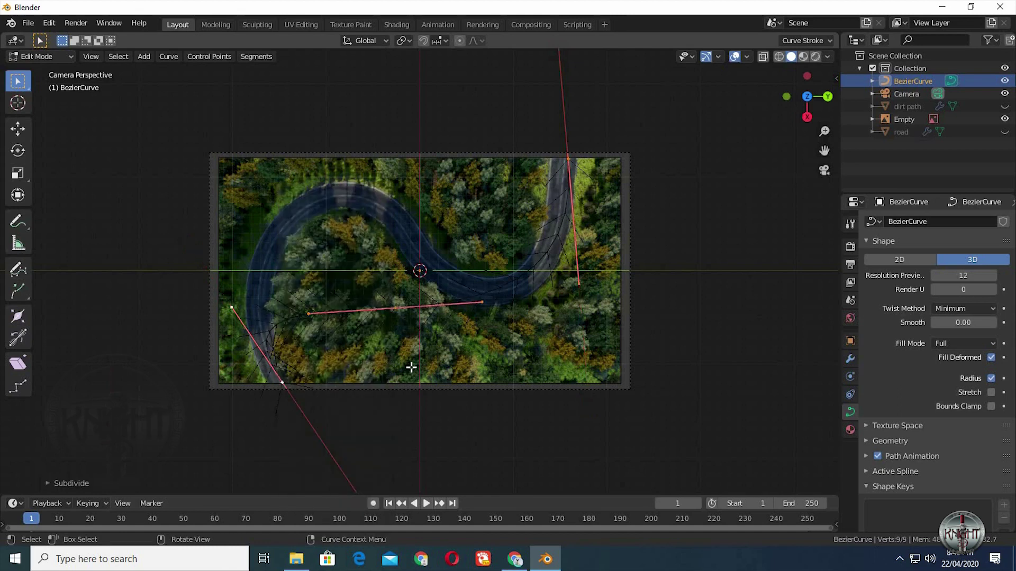
click(396, 308)
key(g)
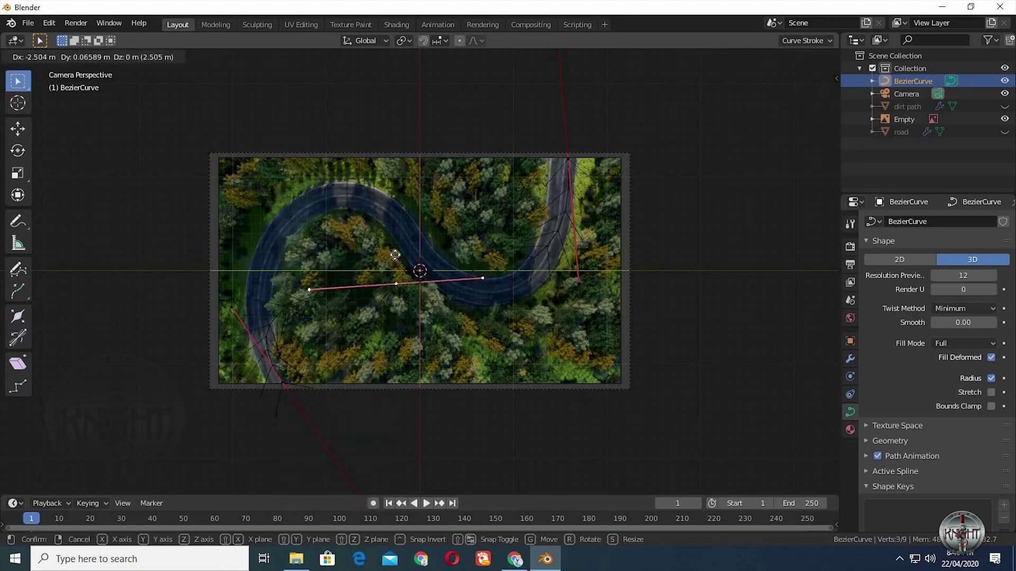
click(442, 277)
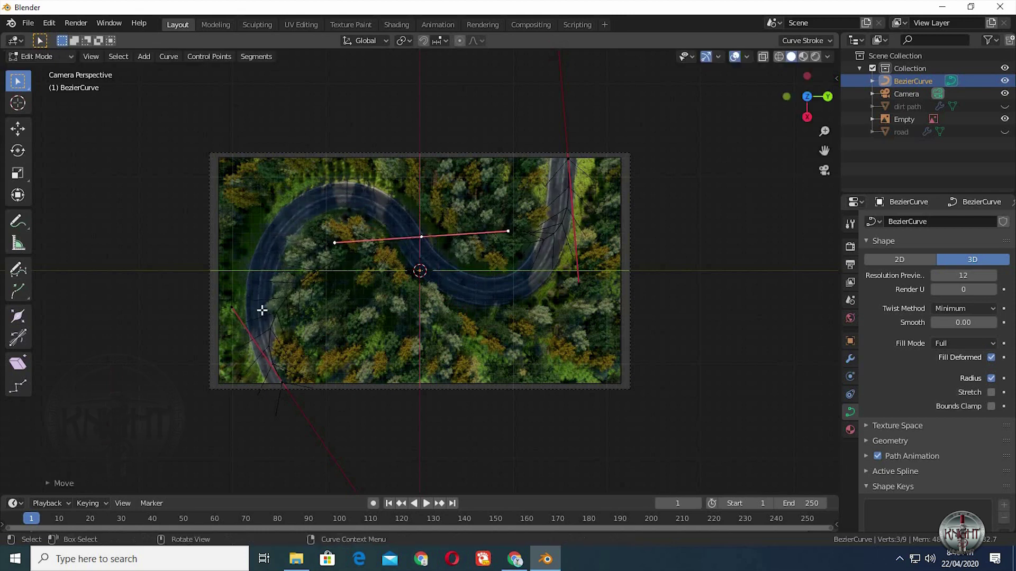
Step: Extend the first point's handle up to the camera frame's edge and rotate the middle point's handles to follow the road's diagonal
click(233, 309)
key(g)
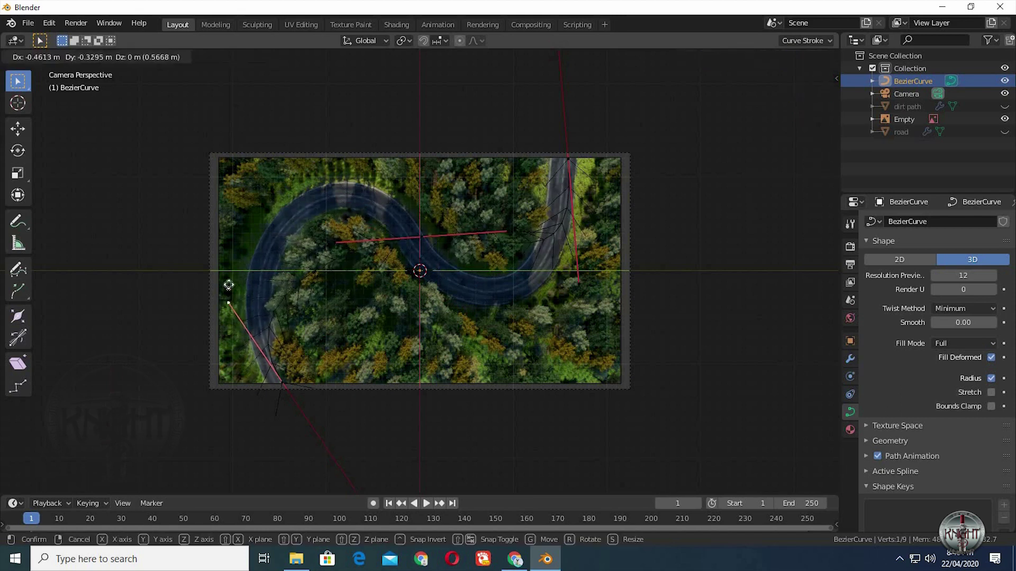
click(215, 232)
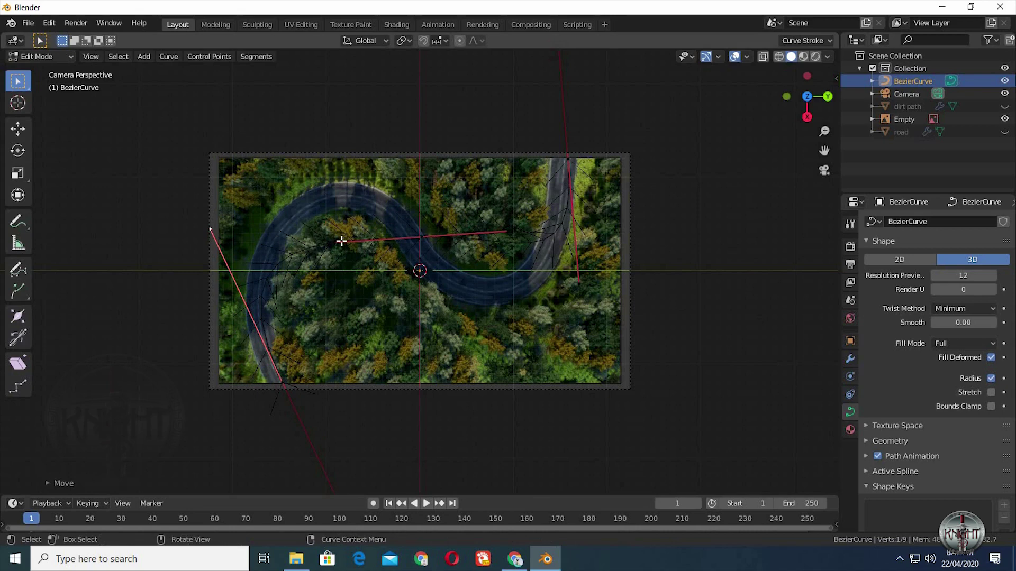
click(339, 211)
key(g)
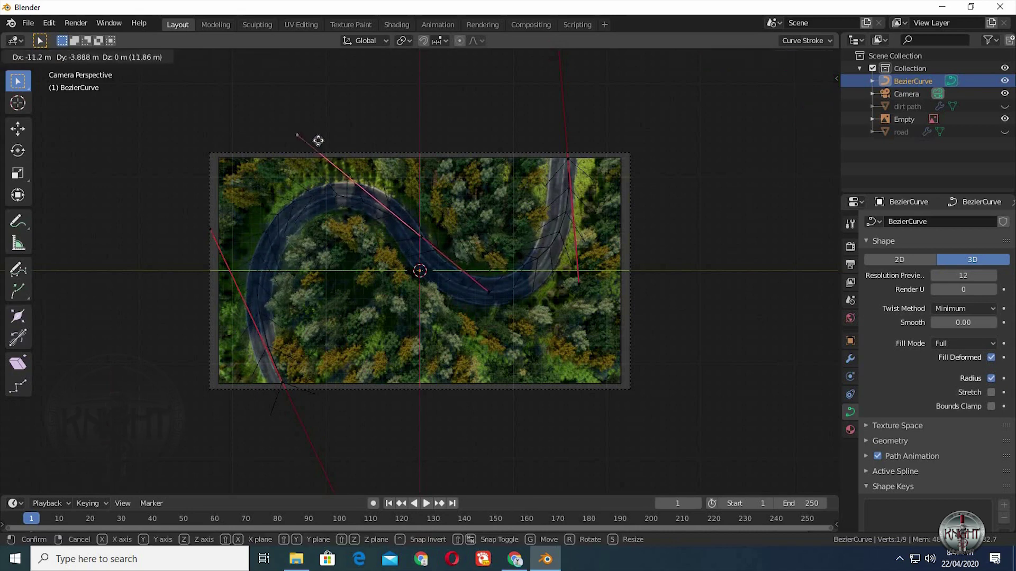
click(472, 369)
Step: Nudge the curve's middle control point slightly to sit on the road between the bends, as seen through the camera
middle_drag(487, 460, 489, 76)
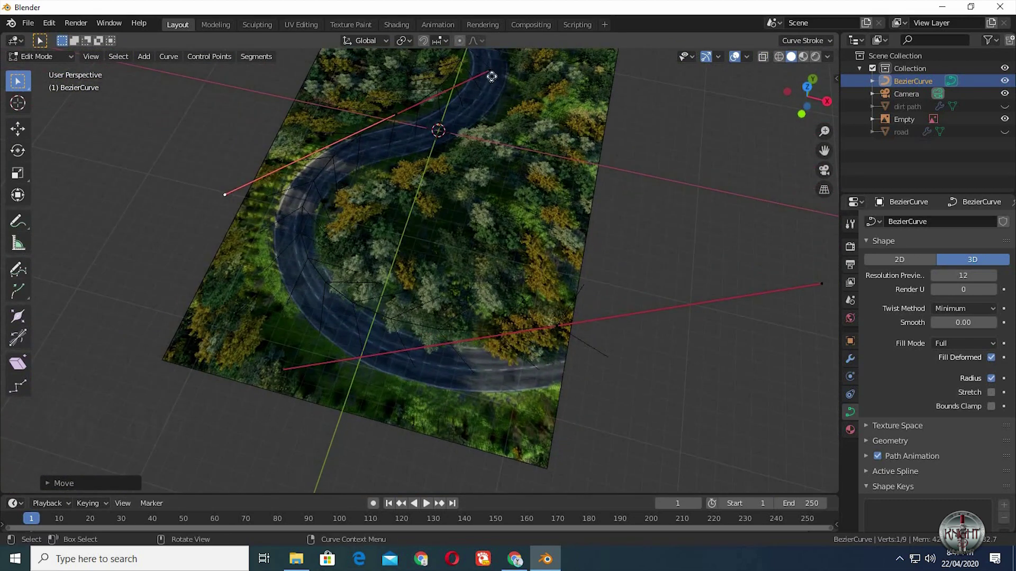
click(491, 77)
key(g)
click(497, 87)
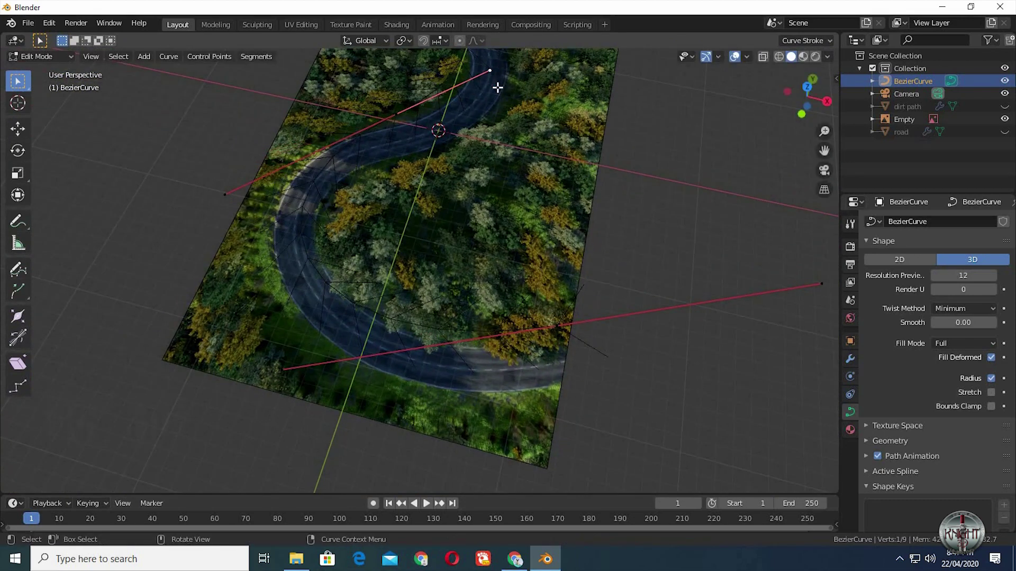
key(KP_0)
scroll(431, 238, up, 2)
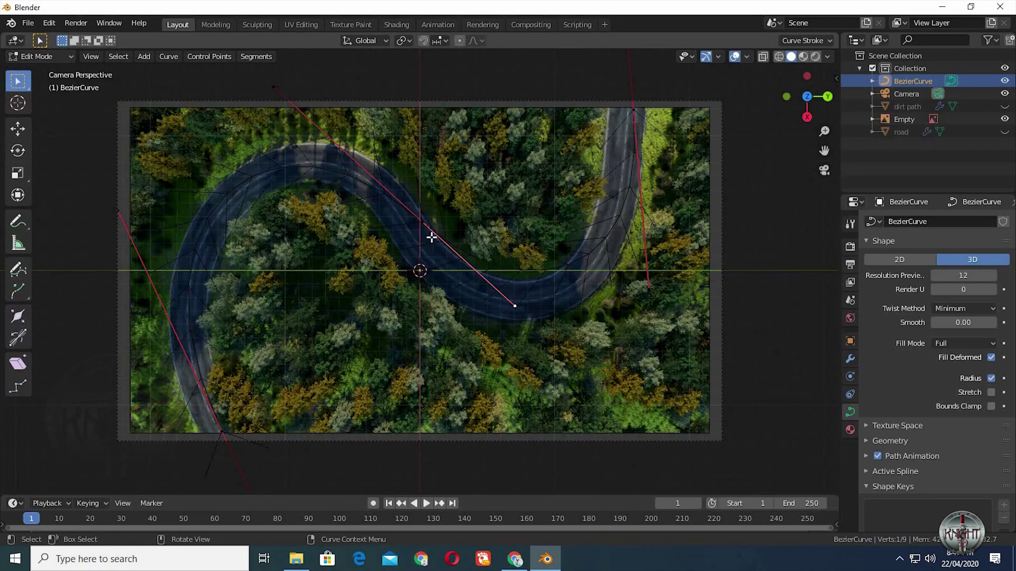
click(432, 238)
key(g)
click(517, 318)
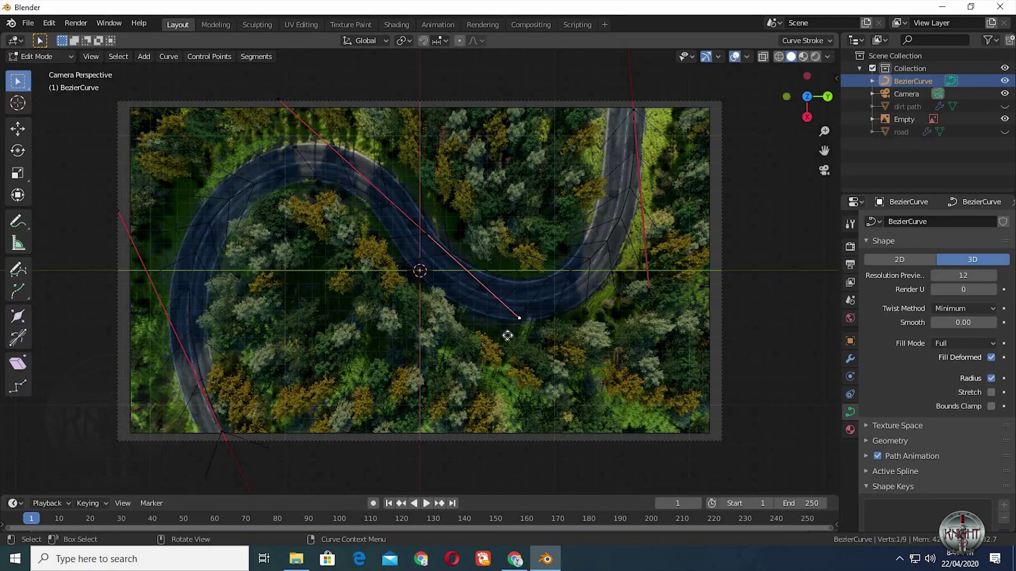
Step: Steepen and lengthen the middle point's lower handle past the second bend, and extend its upper handle beyond the image's upper edge
key(g)
click(536, 358)
key(g)
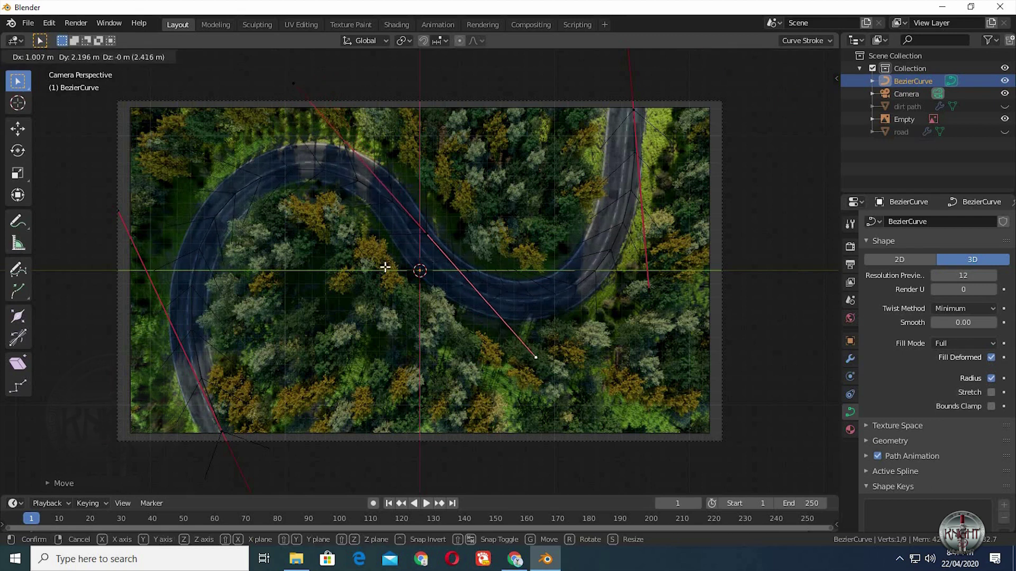
click(390, 270)
click(305, 98)
key(g)
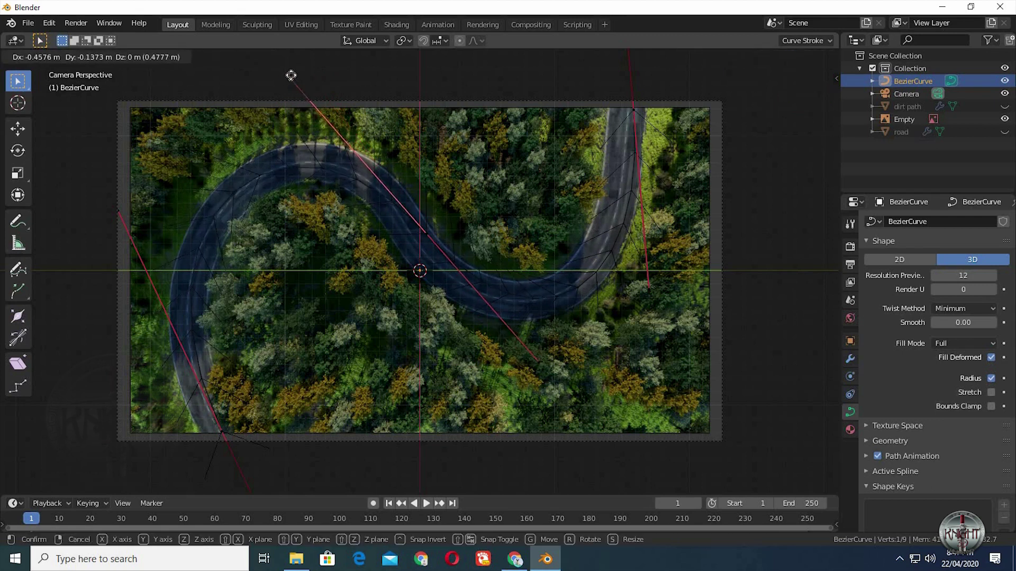
click(289, 73)
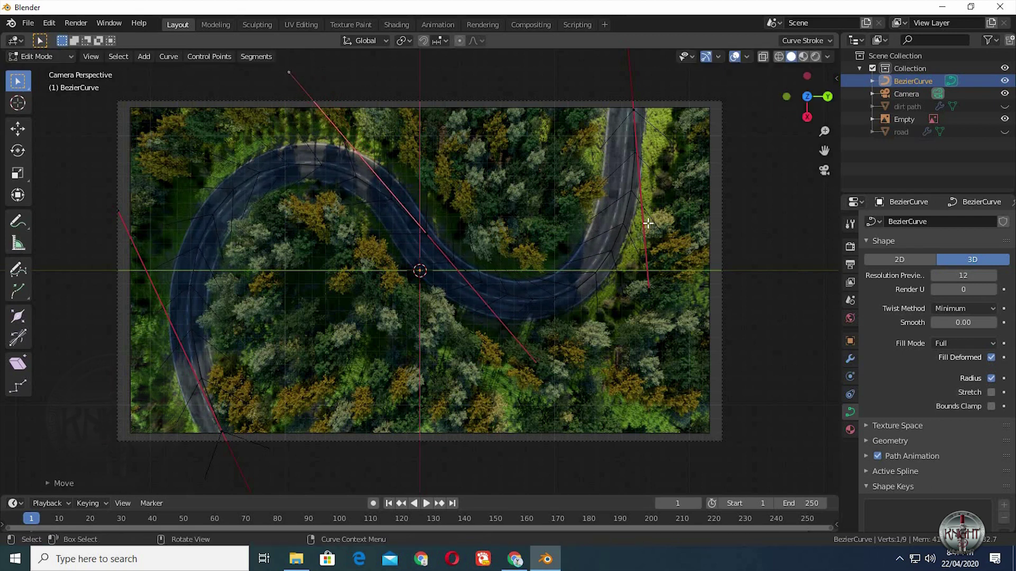
Step: Shorten the lower handle of the curve's end point at the image's upper edge and tilt its handles slightly along the road
click(648, 287)
key(g)
click(639, 266)
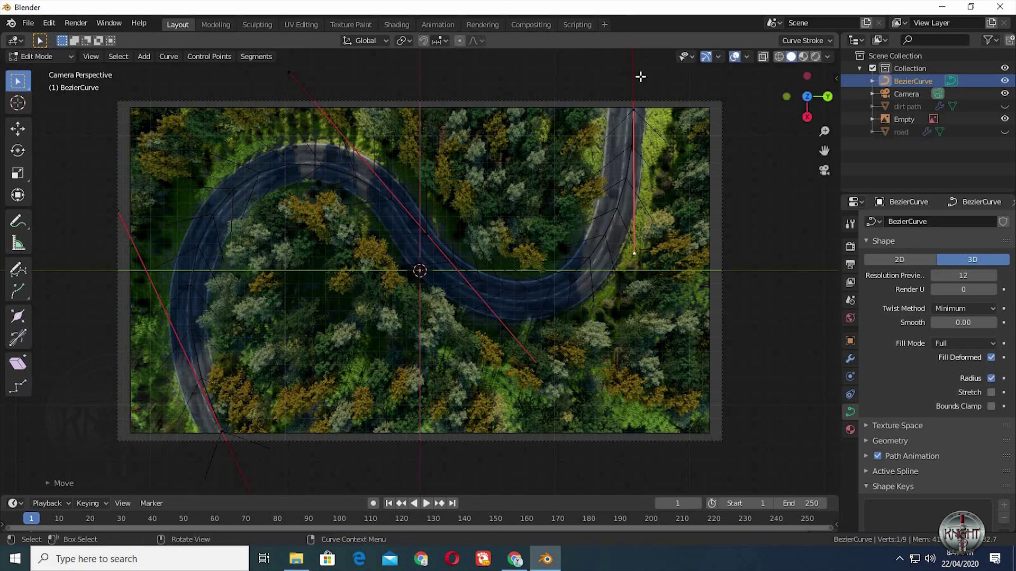
scroll(576, 92, down, 2)
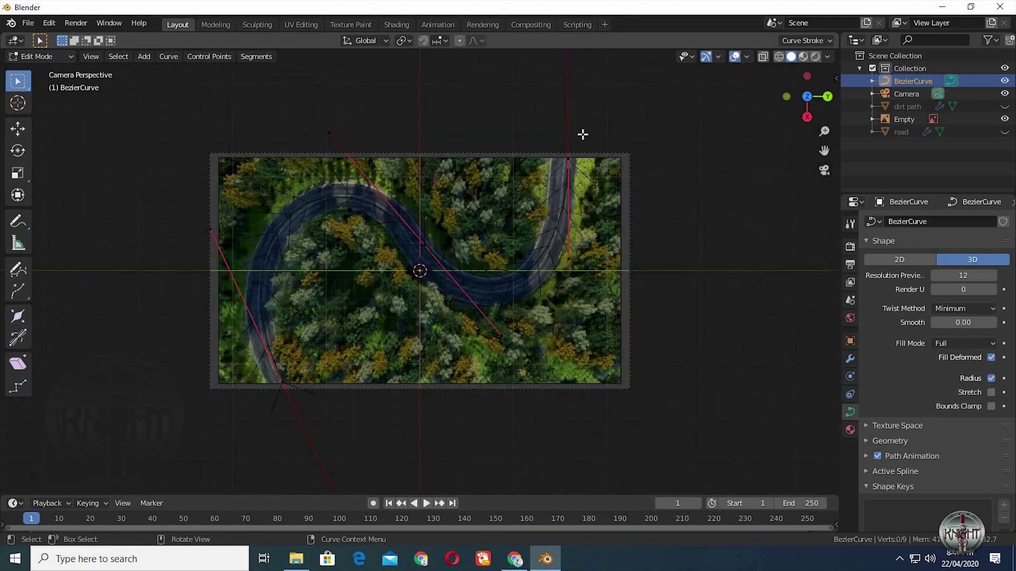
scroll(583, 134, down, 2)
key(g)
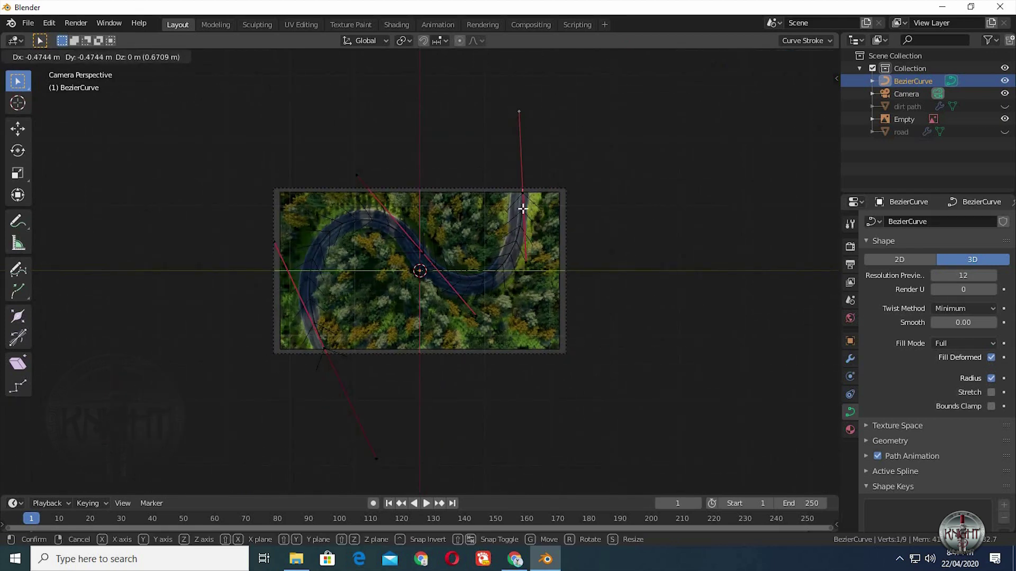
right_click(522, 203)
Step: Nudge the curve's end point with its handles sideways onto the road at the image's upper edge, as seen through the camera
click(523, 191)
key(g)
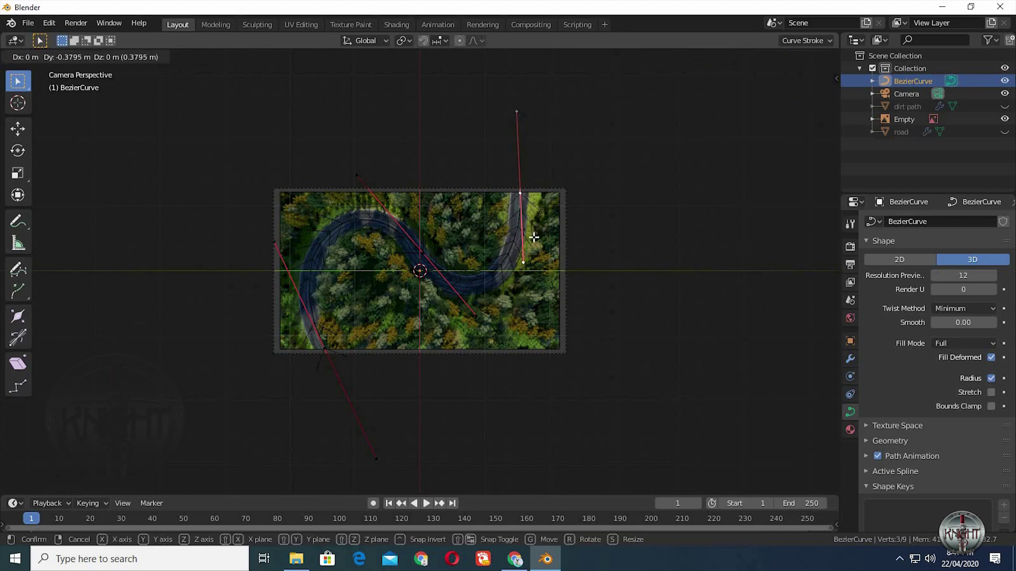
click(534, 238)
key(g)
click(536, 248)
scroll(542, 278, up, 3)
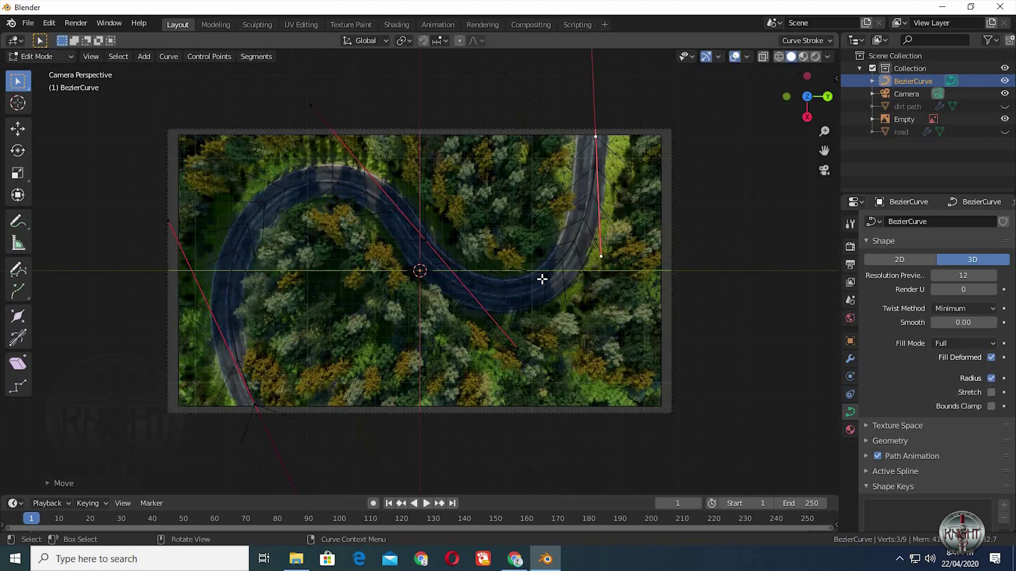
Step: Lengthen the middle control point's lower handle and nudge the point to sit on the road between the two bends
click(514, 345)
key(g)
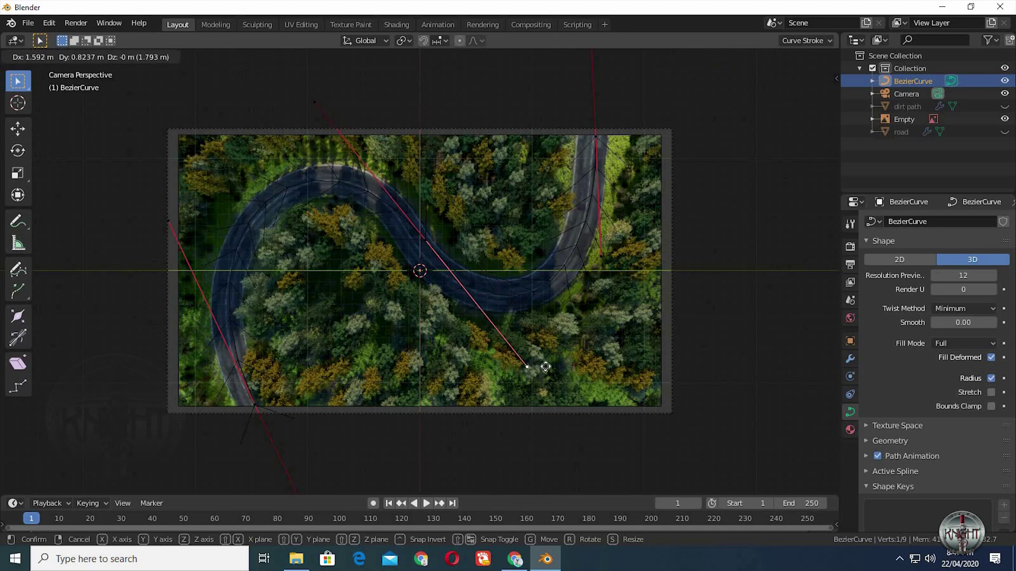
click(535, 367)
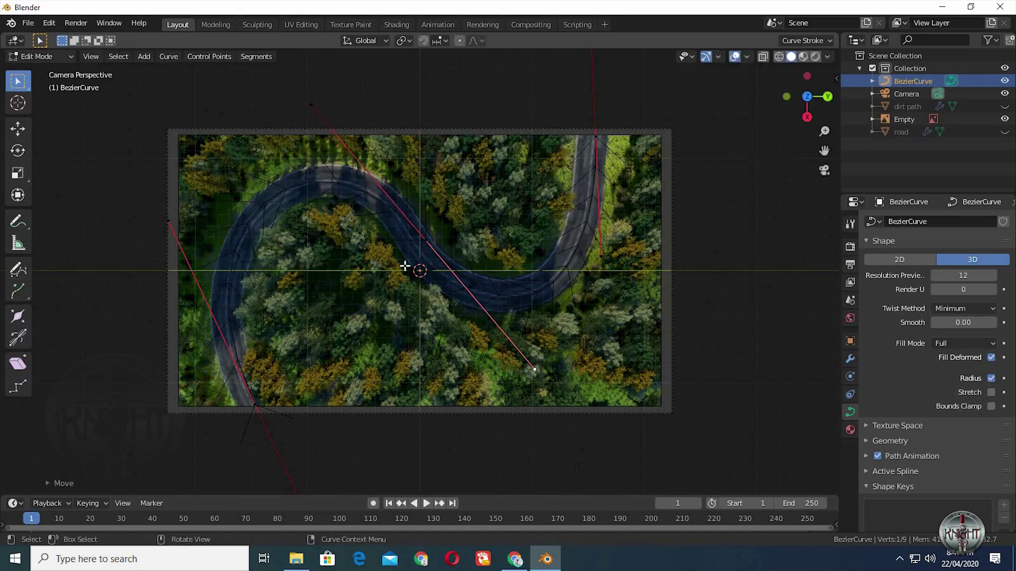
click(421, 241)
key(g)
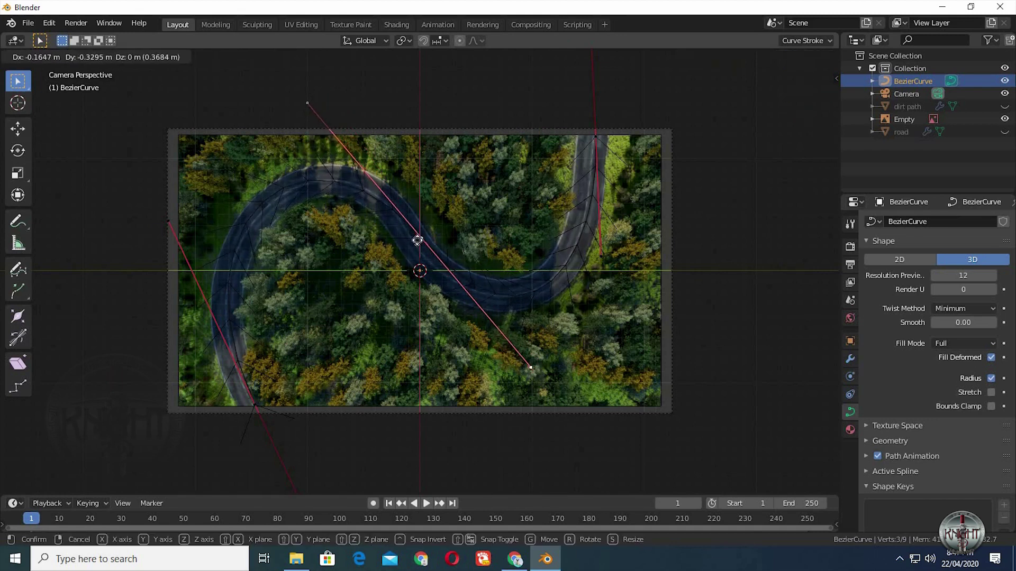
click(406, 289)
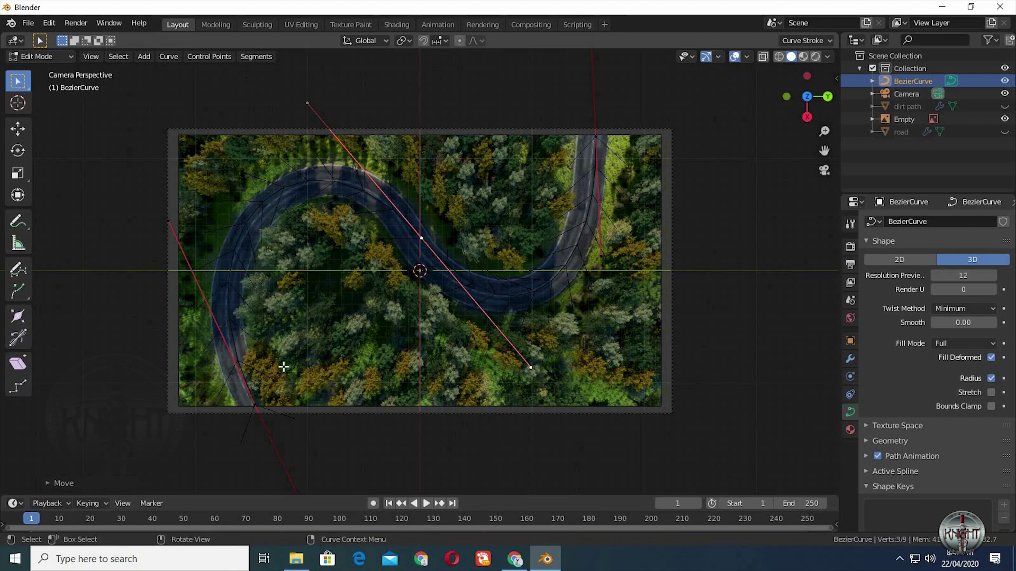
scroll(283, 366, down, 1)
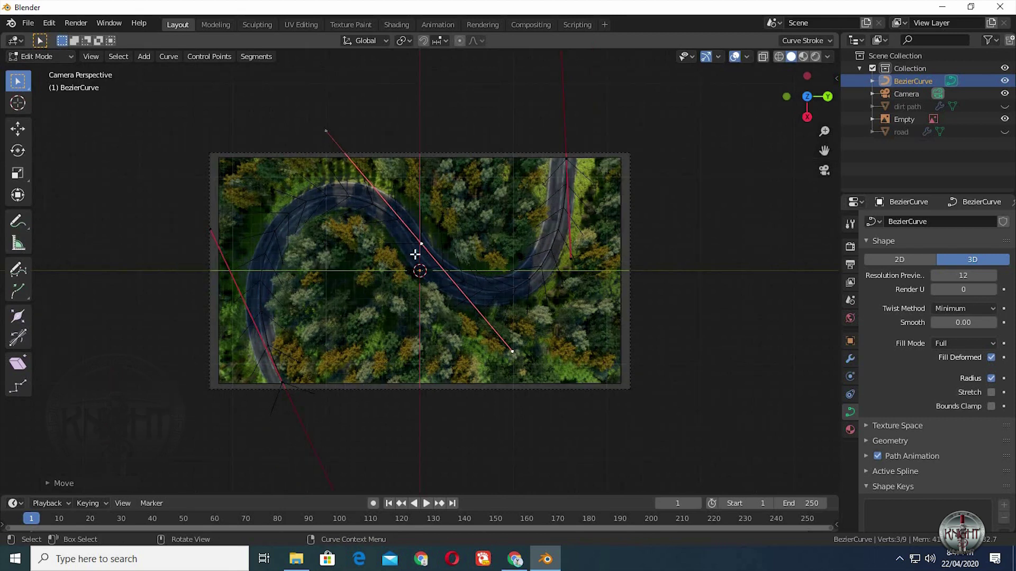
key(g)
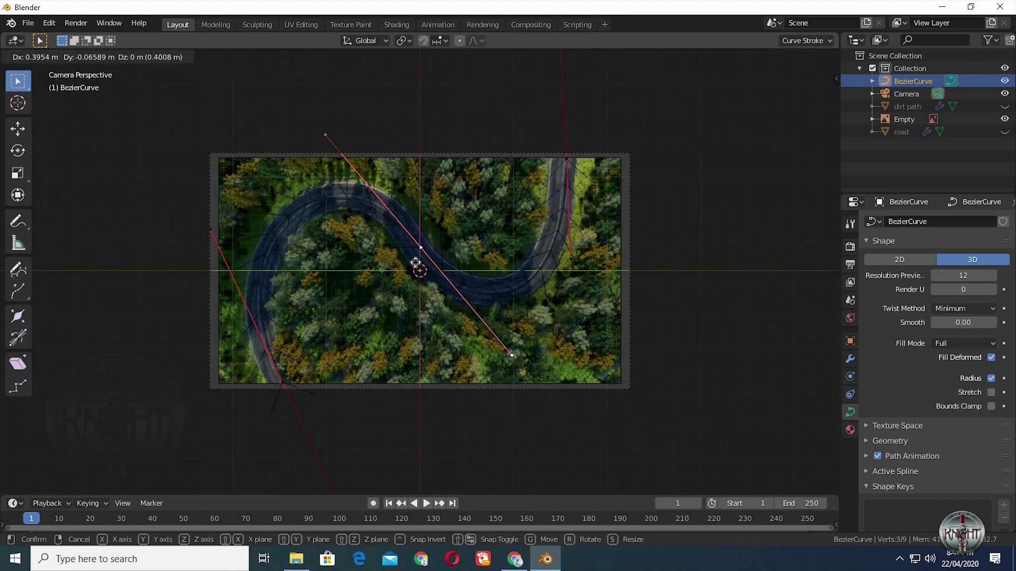
click(421, 267)
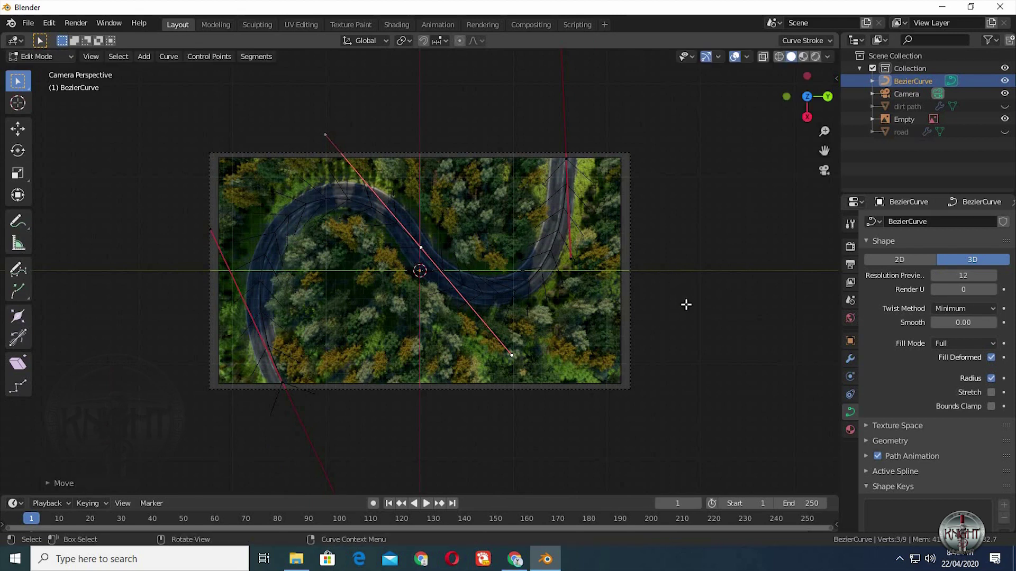
Step: Select all points of the Bezier curve and subdivide the whole curve twice
scroll(693, 285, up, 3)
scroll(663, 317, down, 3)
middle_drag(687, 268, 569, 335)
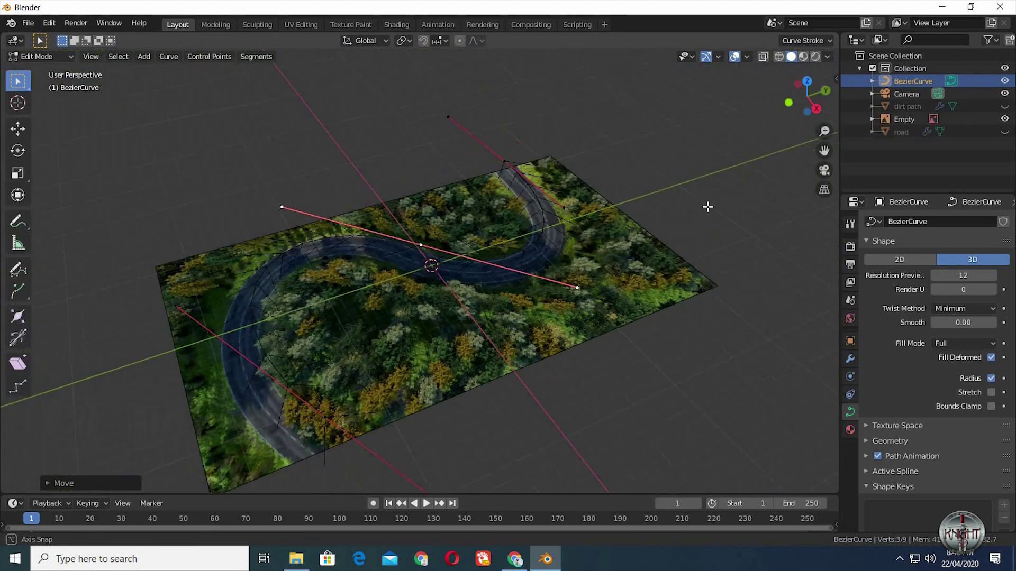
key(a)
right_click(573, 324)
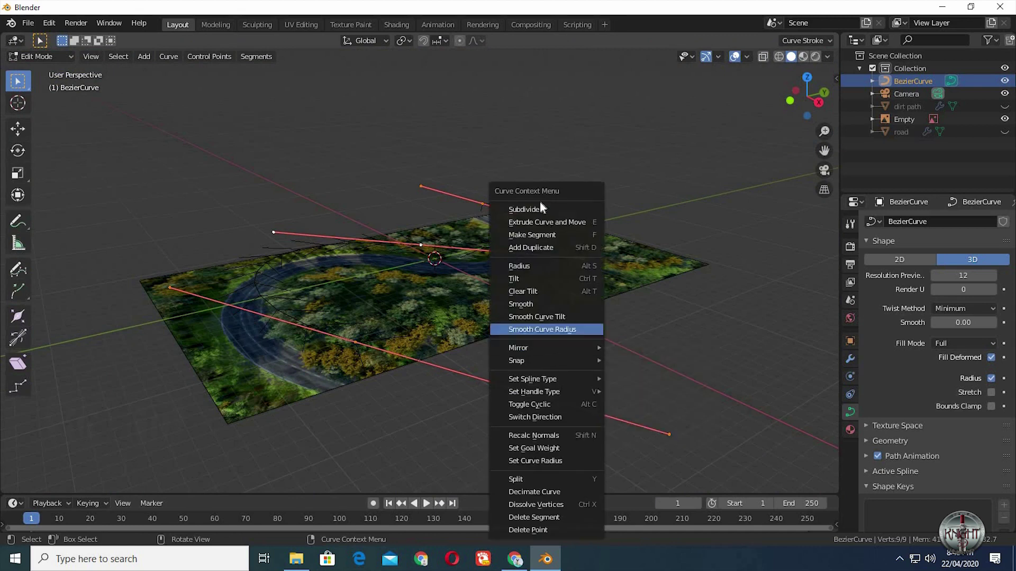
click(537, 210)
right_click(575, 243)
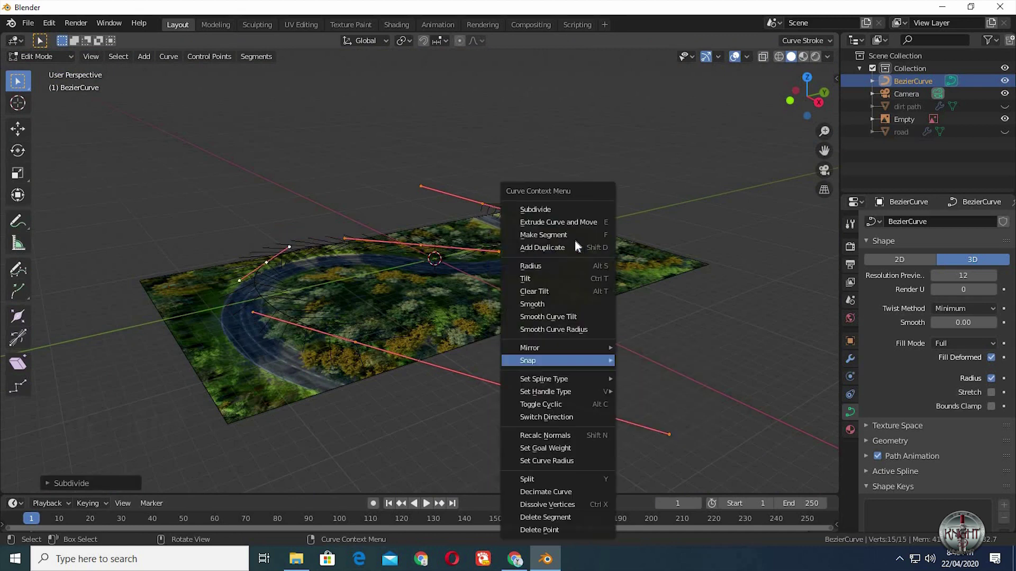
click(566, 210)
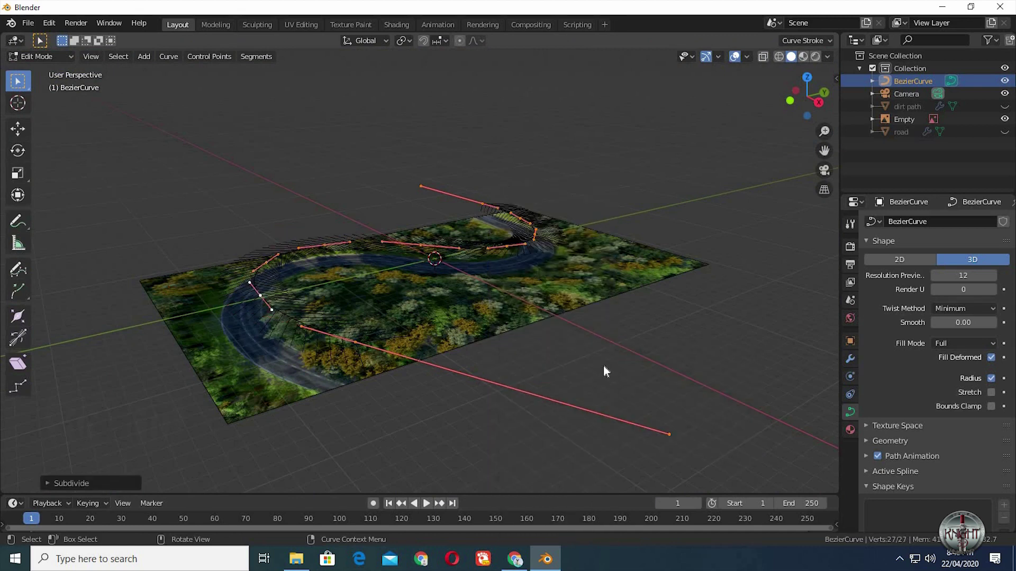
Step: Return to Object Mode and unhide the dirt path and road objects
key(Tab)
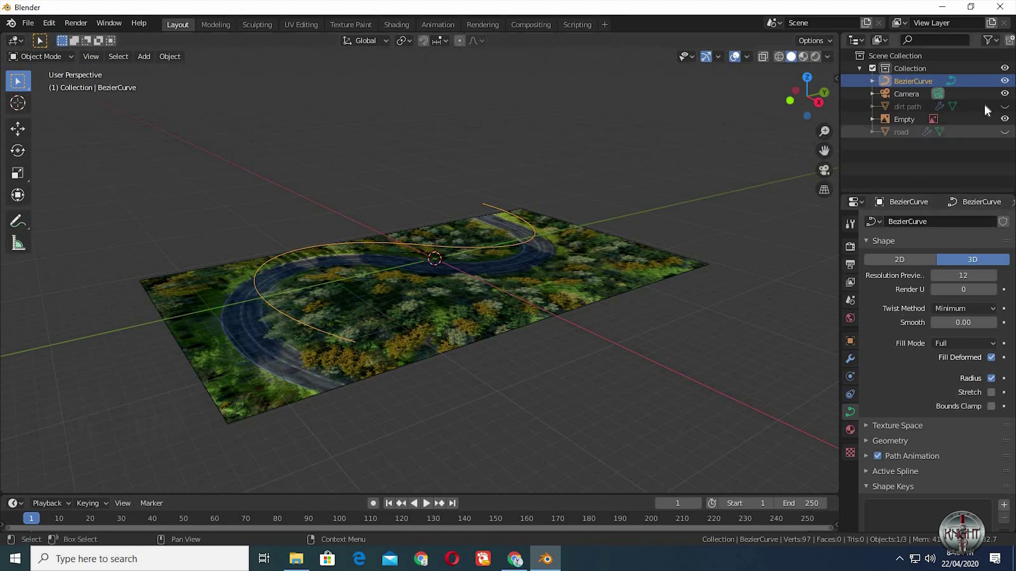
click(1004, 106)
click(1004, 132)
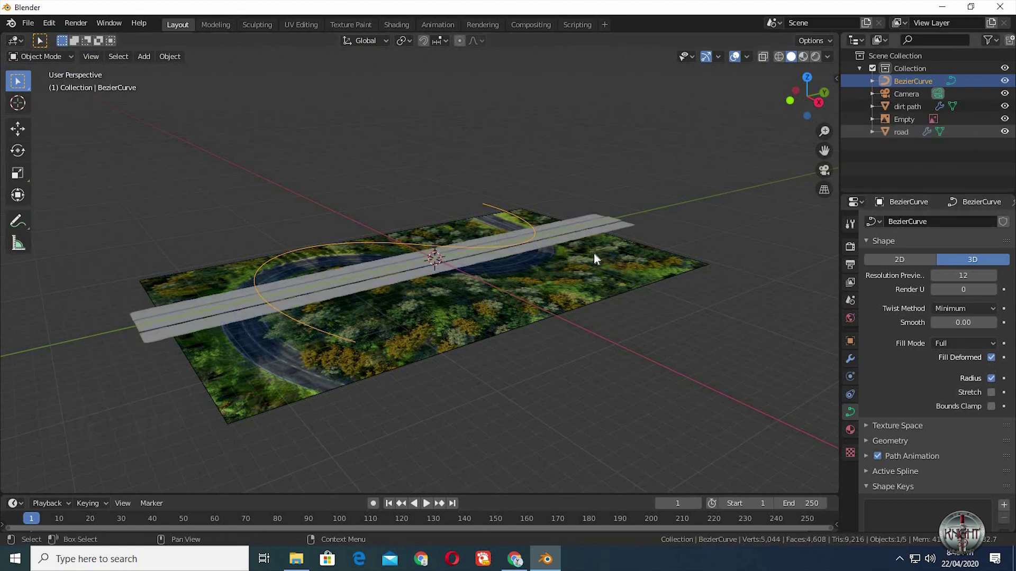
Step: Add a Curve modifier targeting BezierCurve to the road and place it above the Displace modifier
click(605, 224)
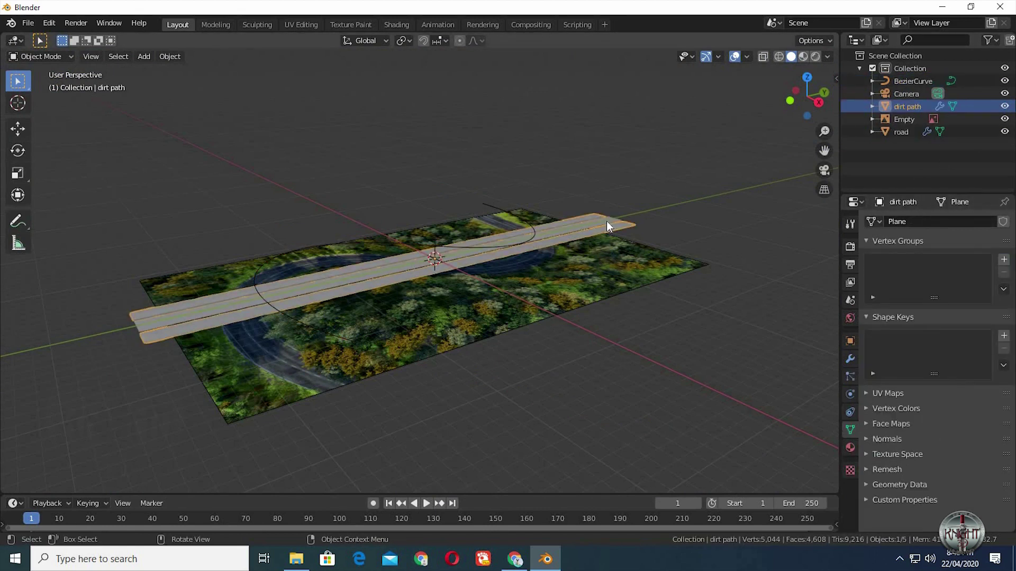
click(606, 221)
click(850, 359)
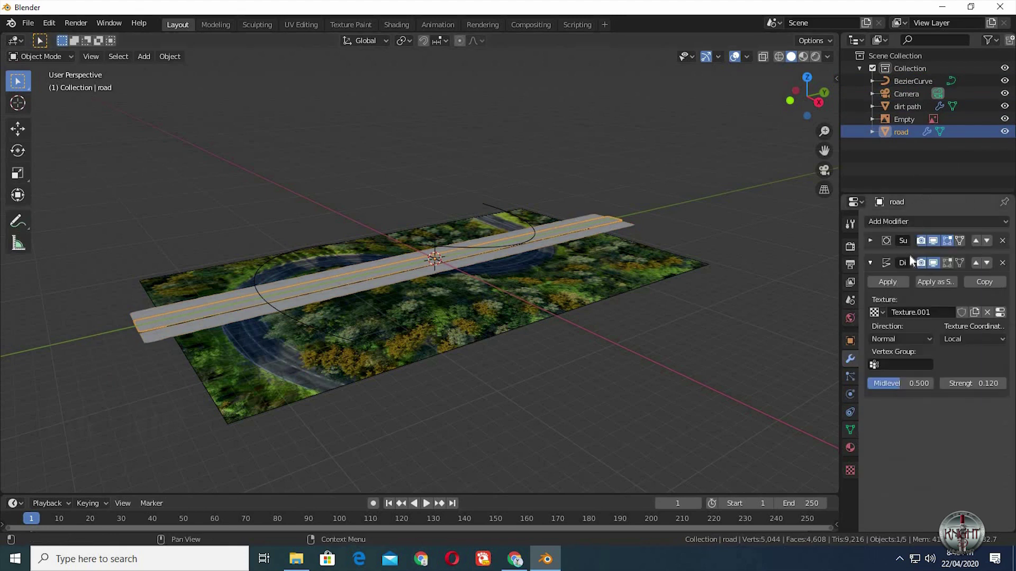
click(870, 263)
click(902, 220)
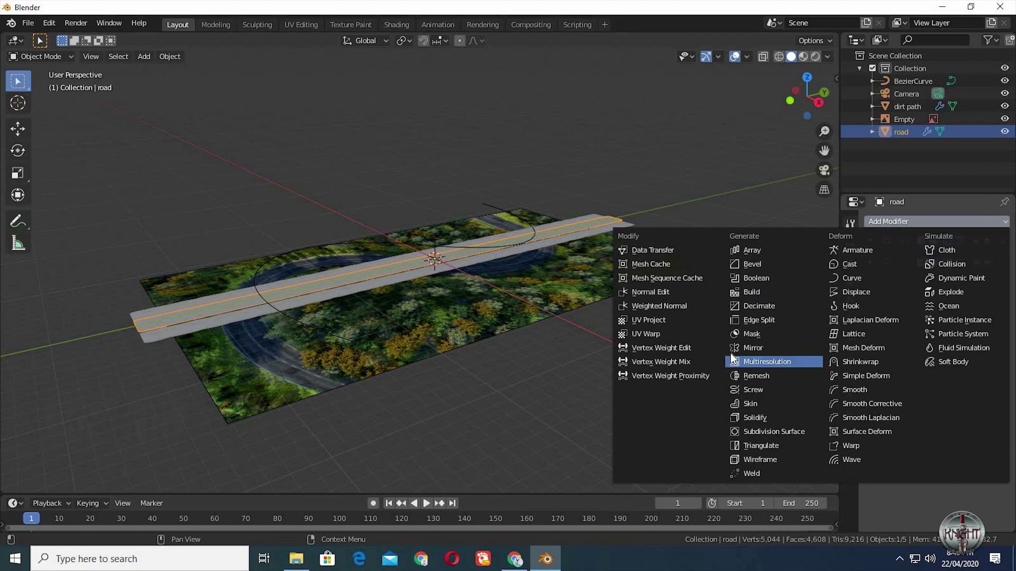
click(852, 277)
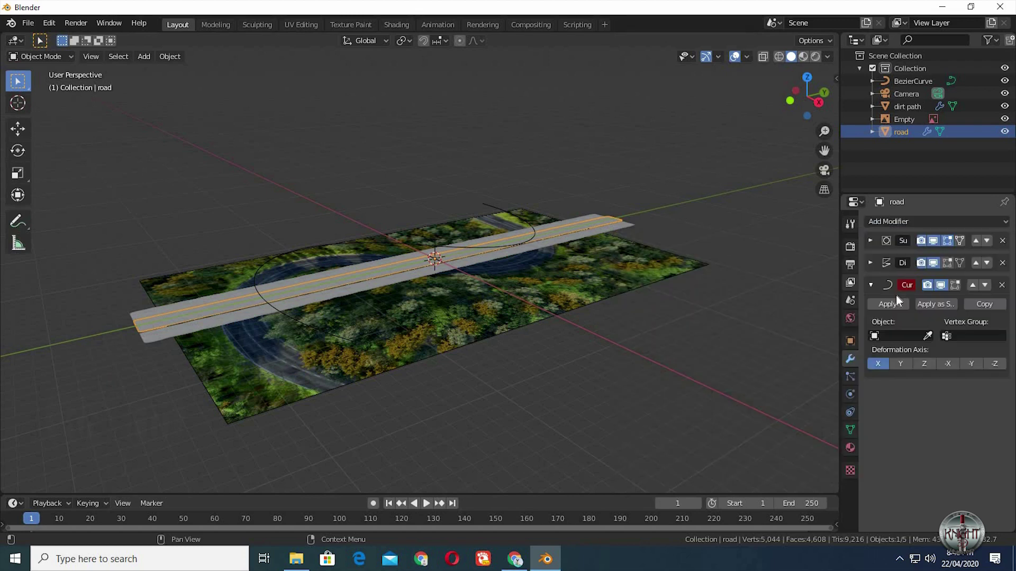
click(896, 336)
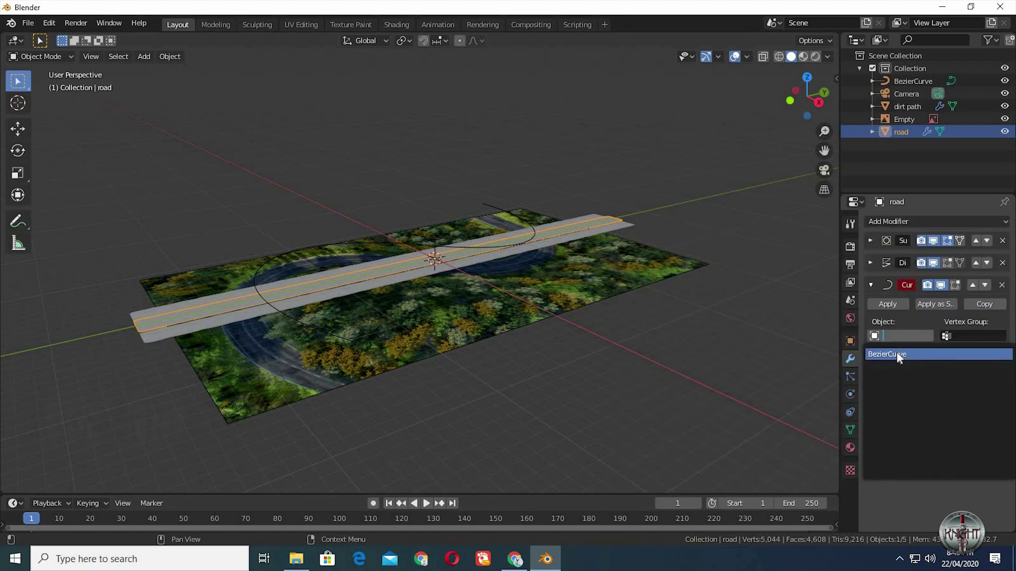
click(898, 354)
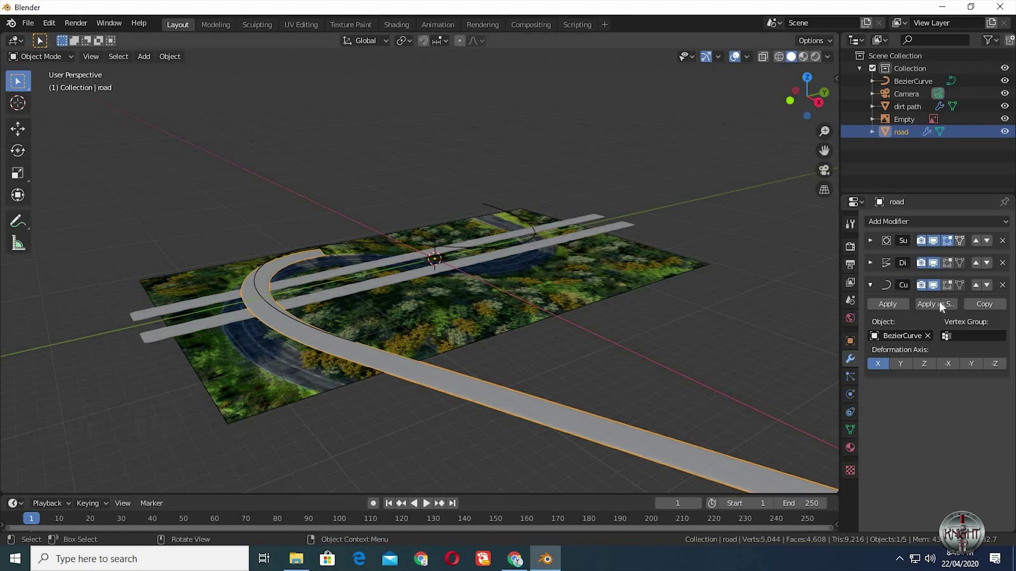
click(976, 286)
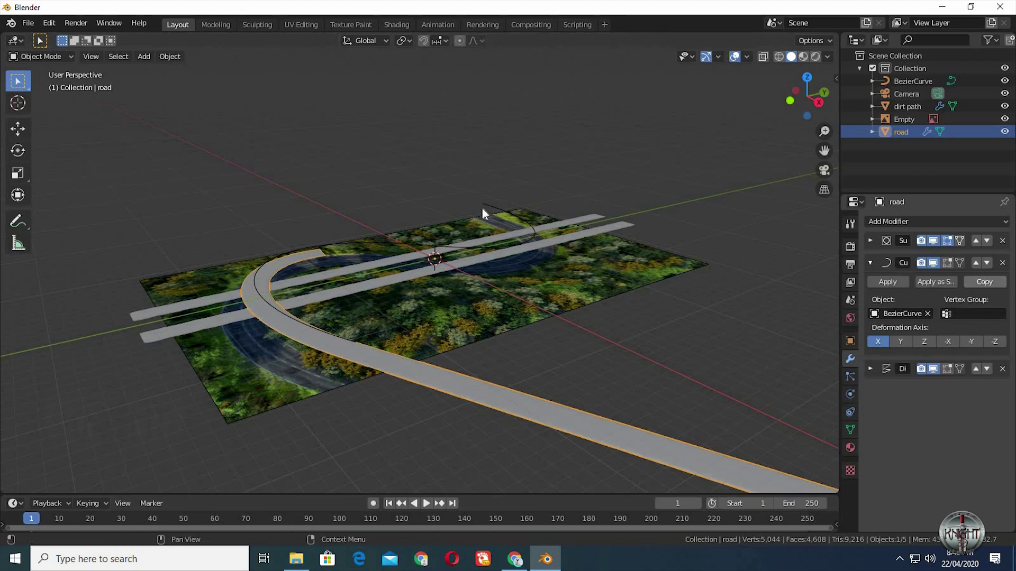
Step: Give the dirt path a Curve modifier targeting BezierCurve, placed above its Displace modifier and collapsed
click(588, 229)
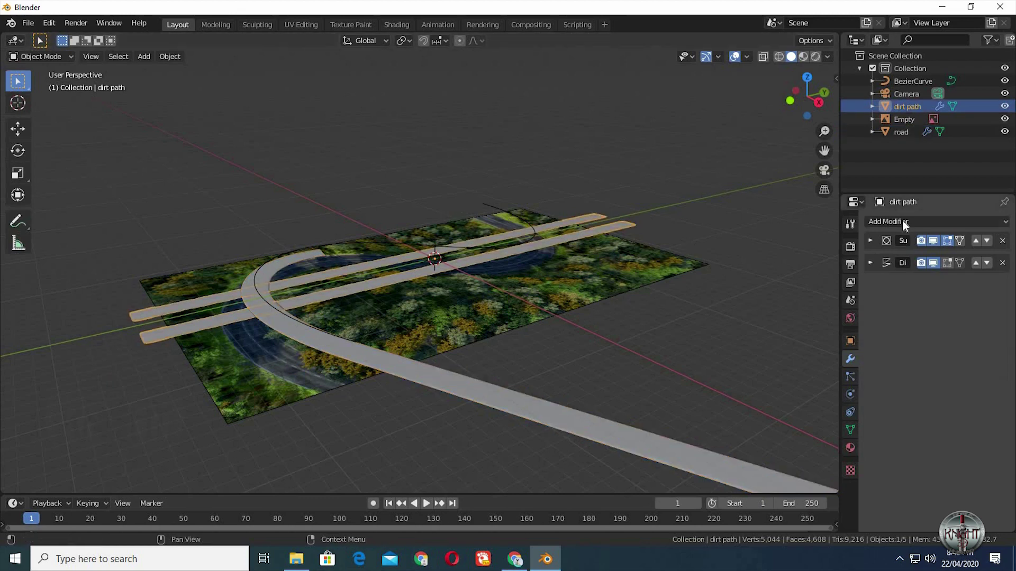
click(900, 221)
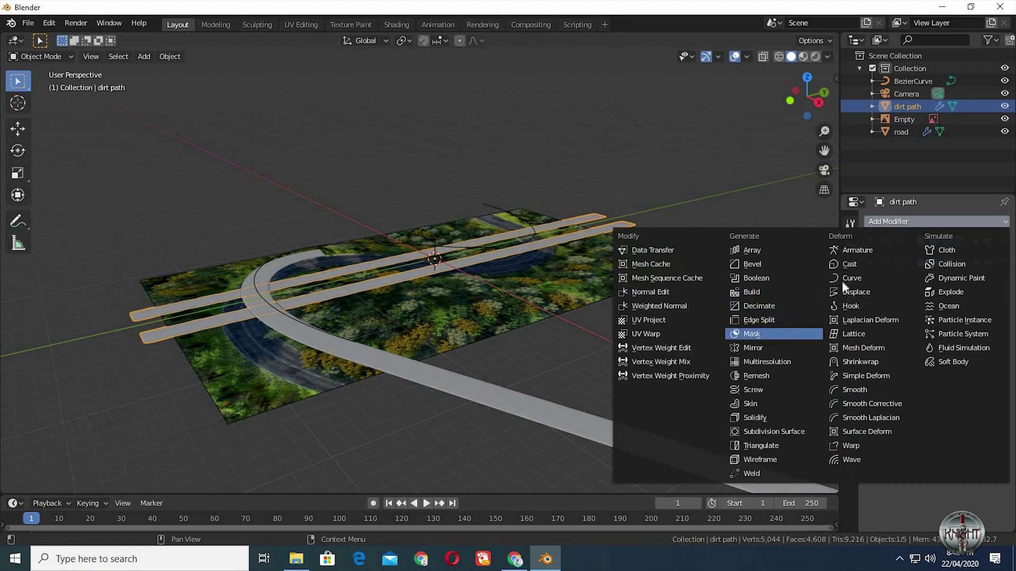
click(861, 278)
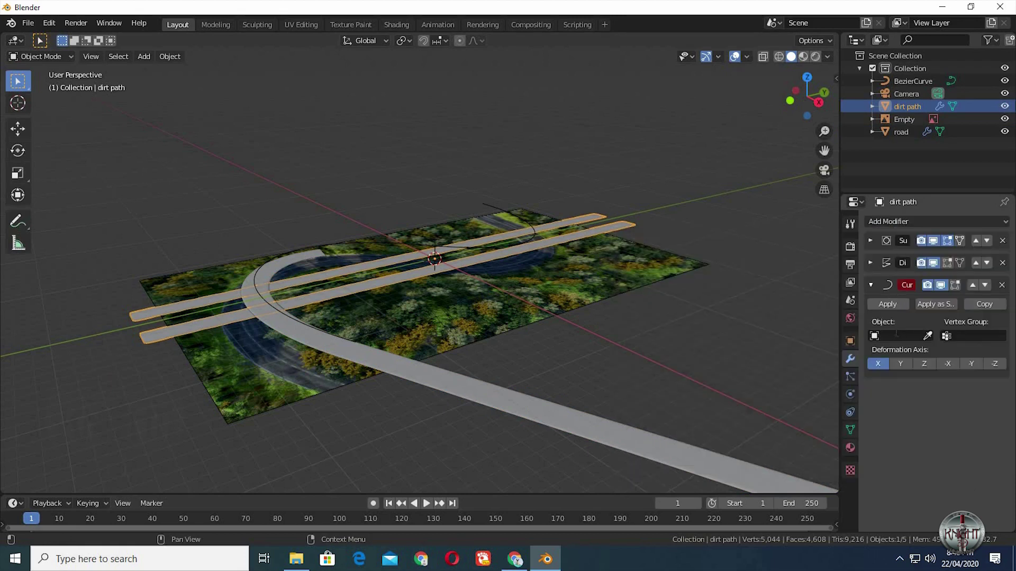
click(896, 335)
click(890, 352)
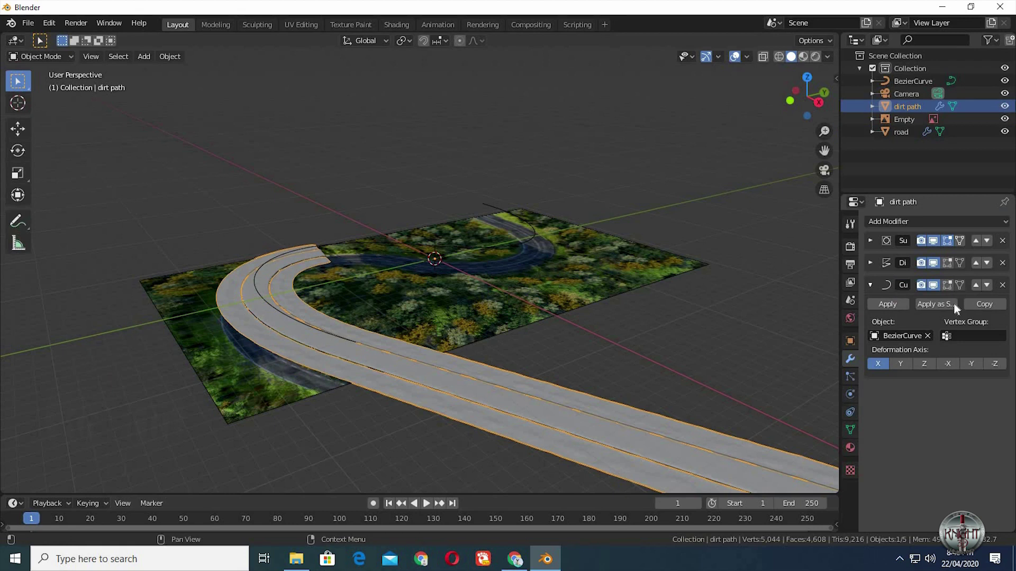
click(976, 286)
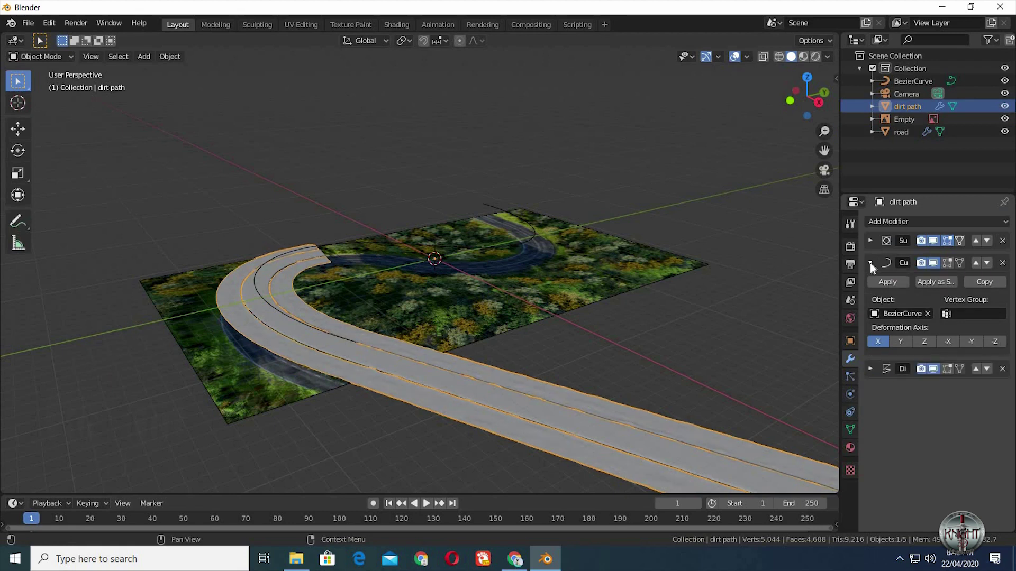
click(870, 262)
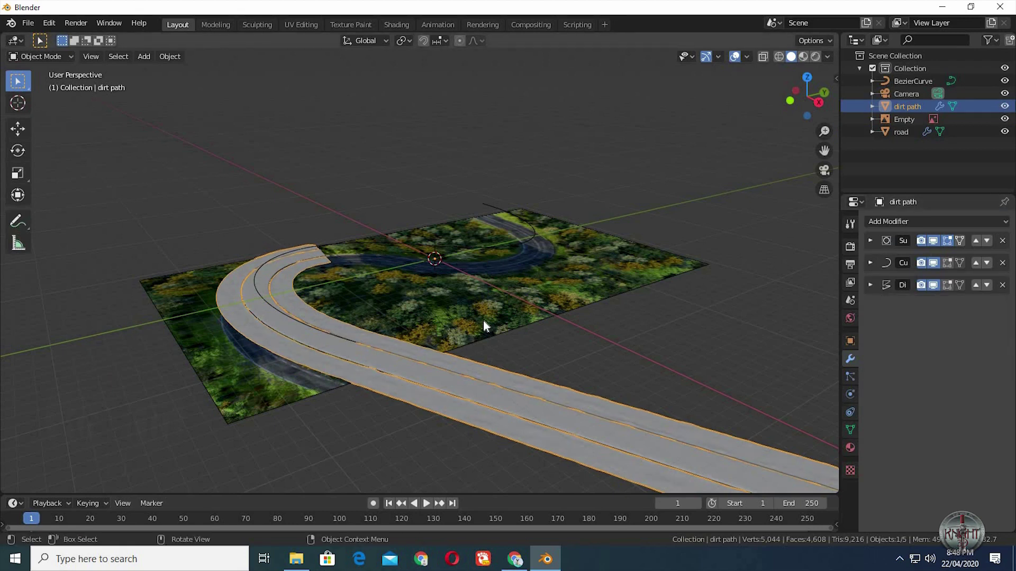
Step: In camera view, move the road and dirt path together so they follow the curve through both bends of the reference image
key(KP_0)
click(335, 203)
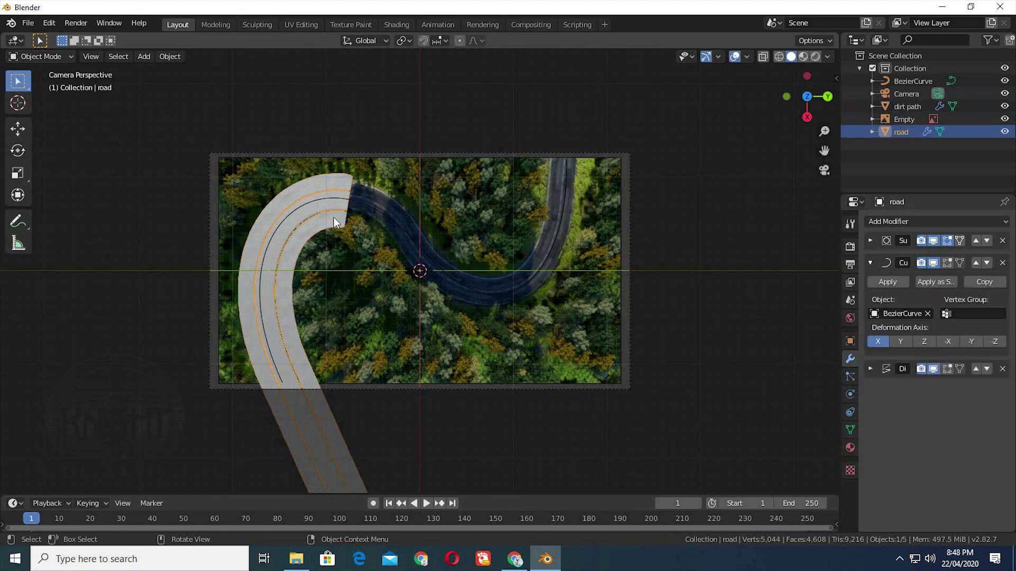
shift+click(336, 224)
key(g)
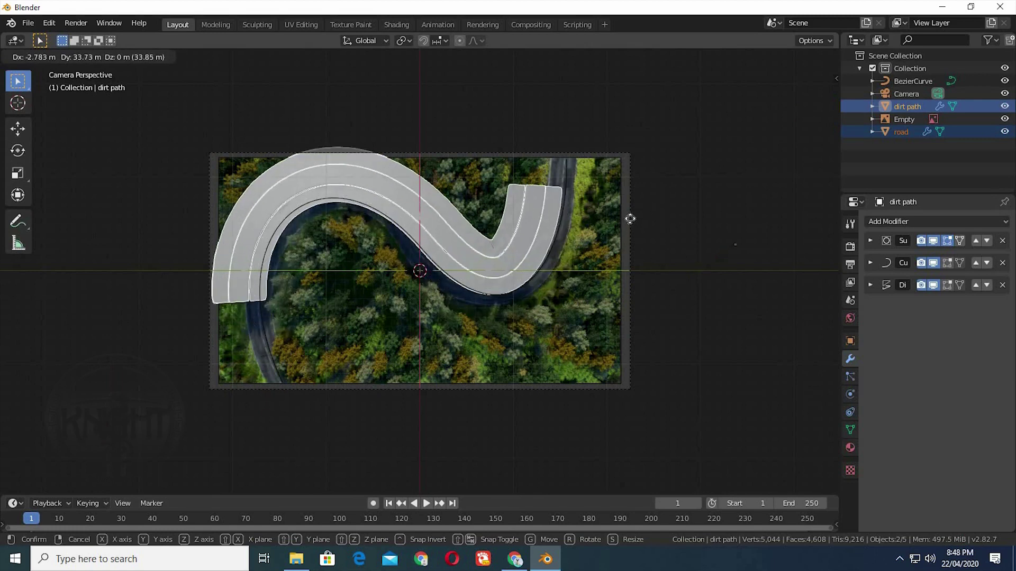
click(624, 273)
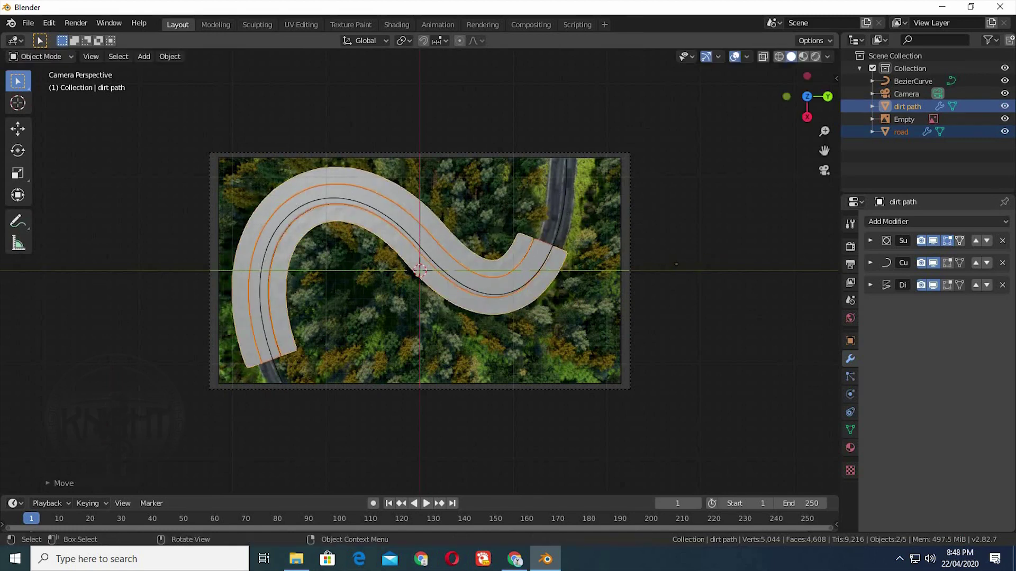
Step: Stretch the road and dirt path along Y until both ends extend past the camera frame, and shift them about 2.24 m along Y
key(s)
key(y)
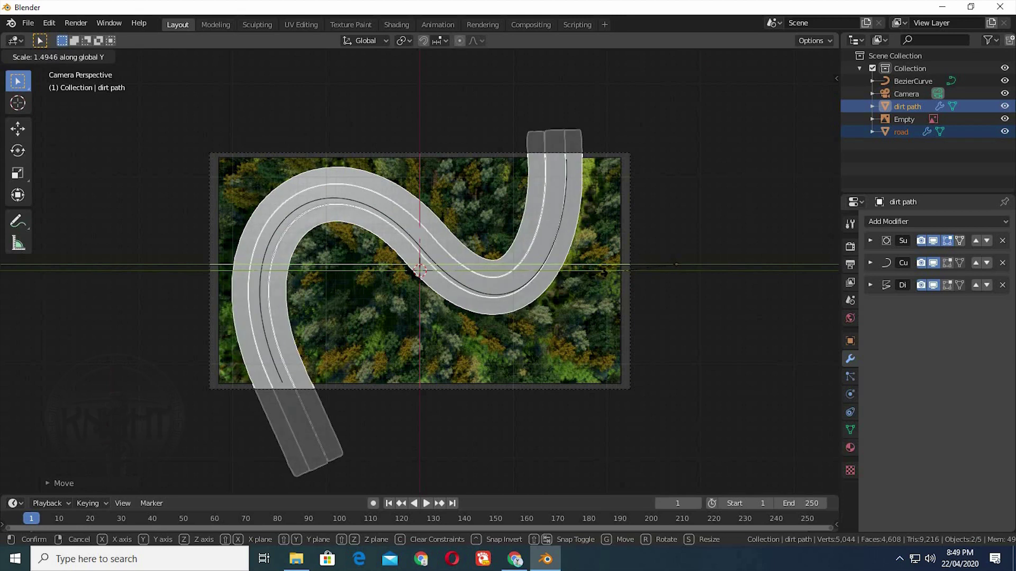
click(605, 273)
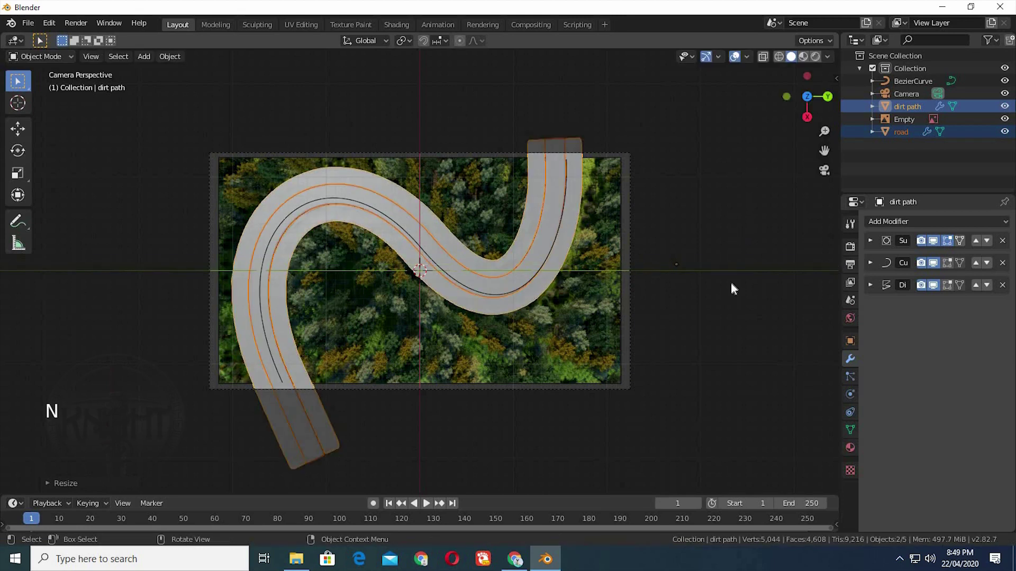
key(s)
key(y)
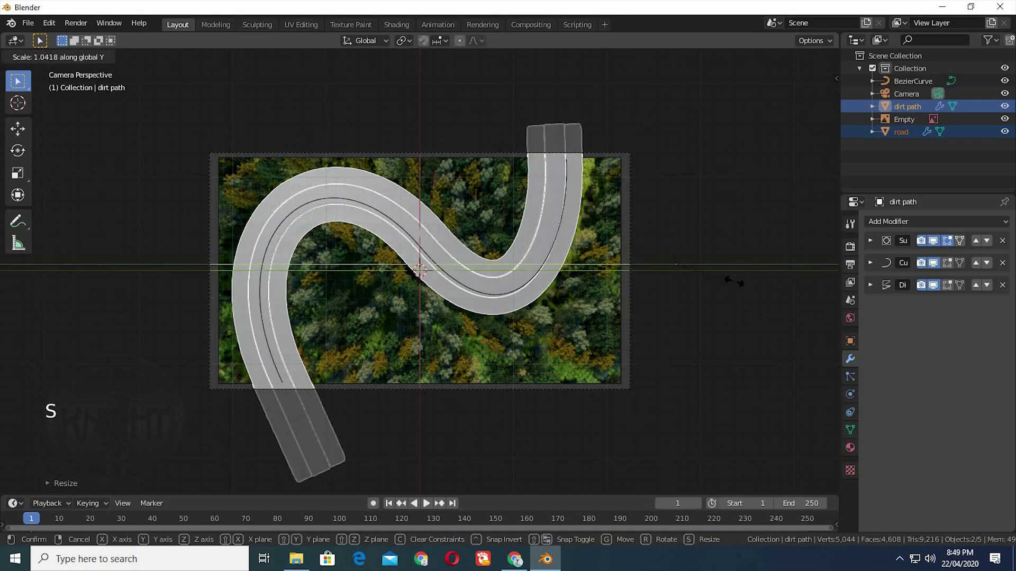
click(726, 279)
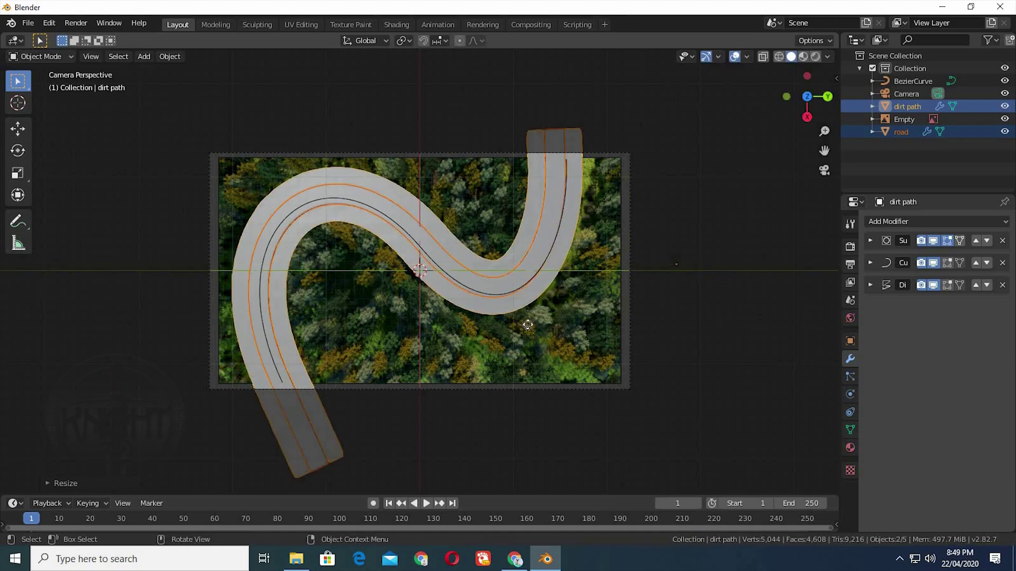
key(g)
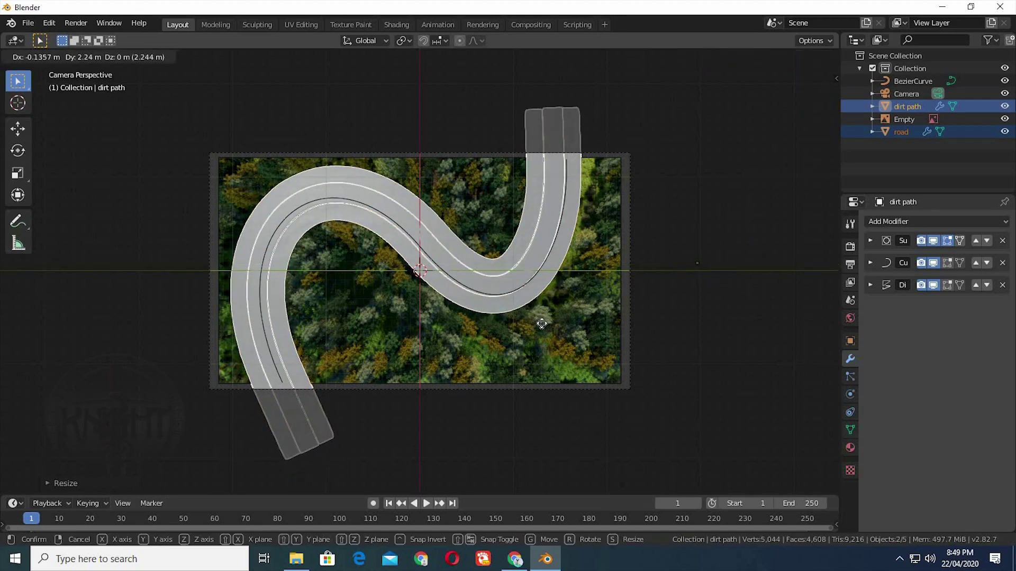
click(601, 340)
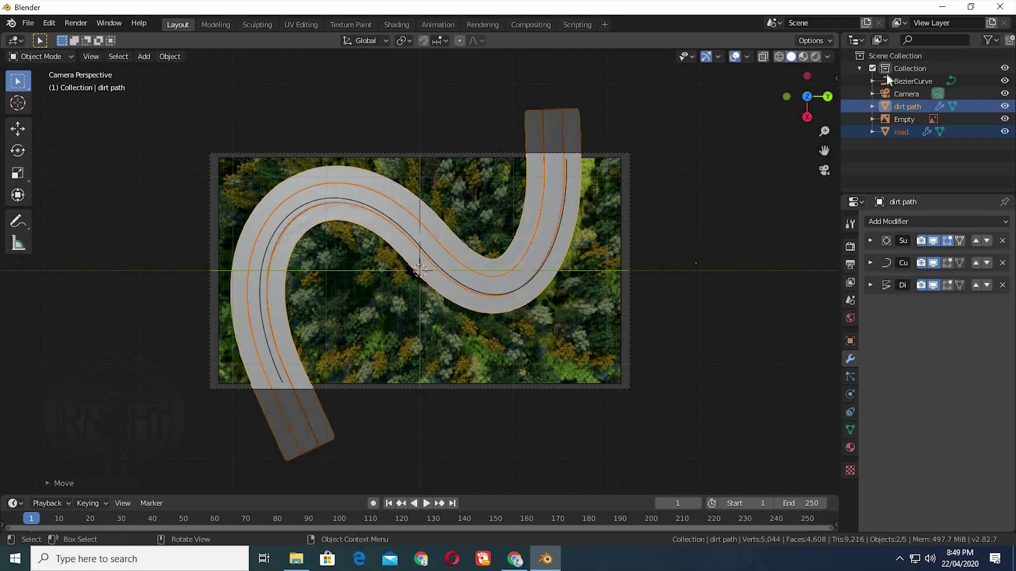
Step: With X-ray enabled, scale the road and dirt path down slightly to match the reference, and preview their materials
click(766, 53)
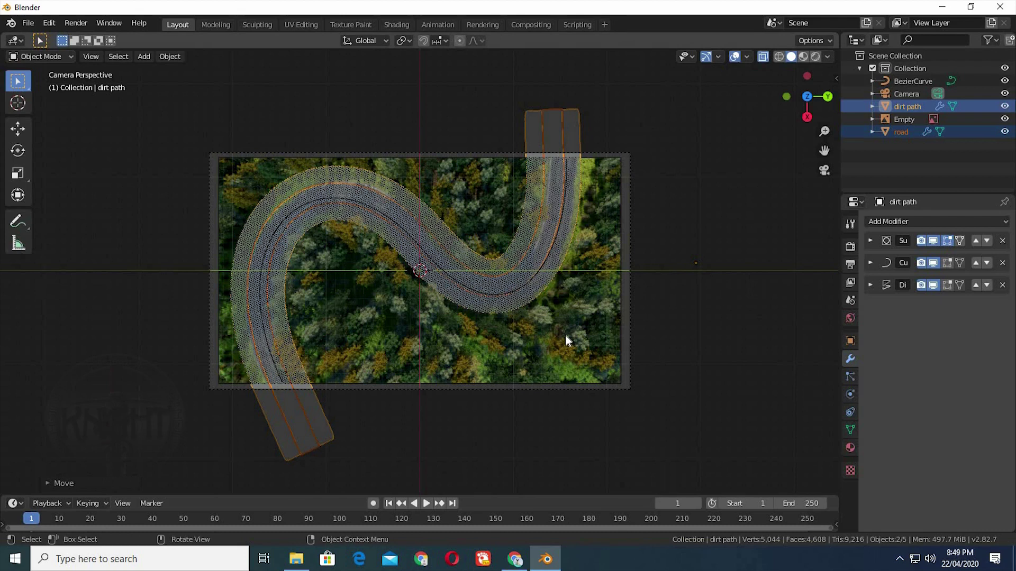
key(s)
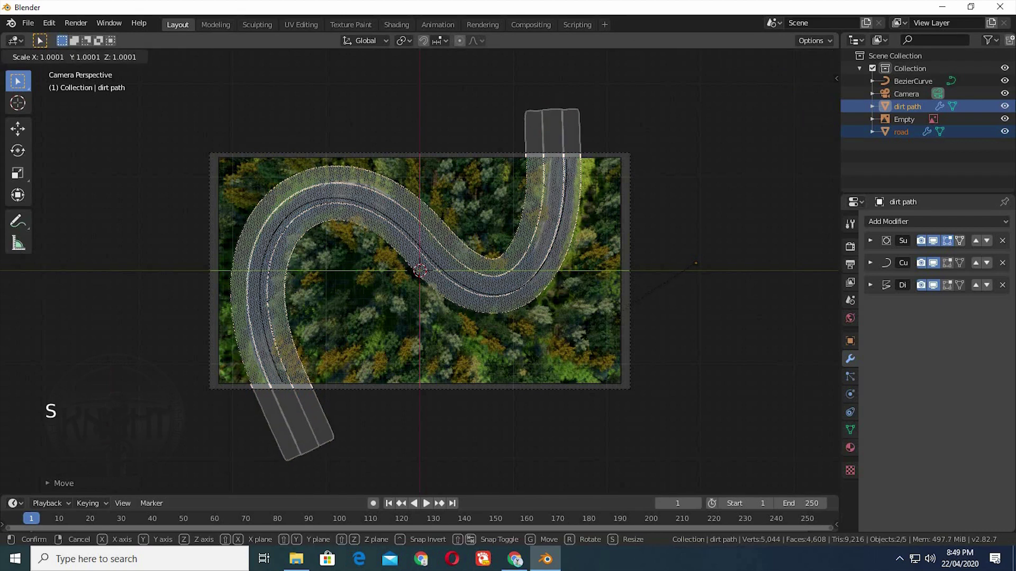
click(587, 341)
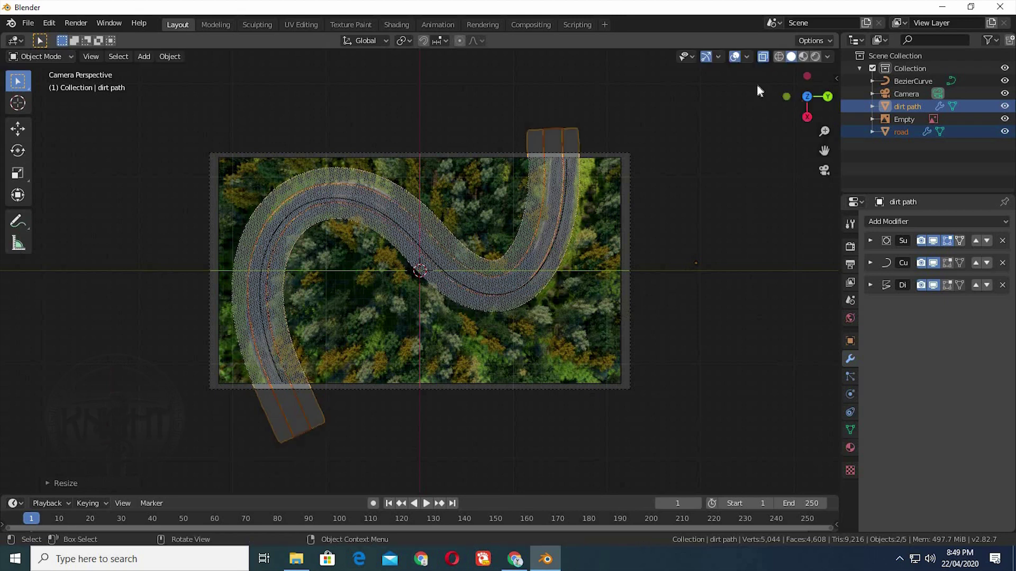
click(803, 57)
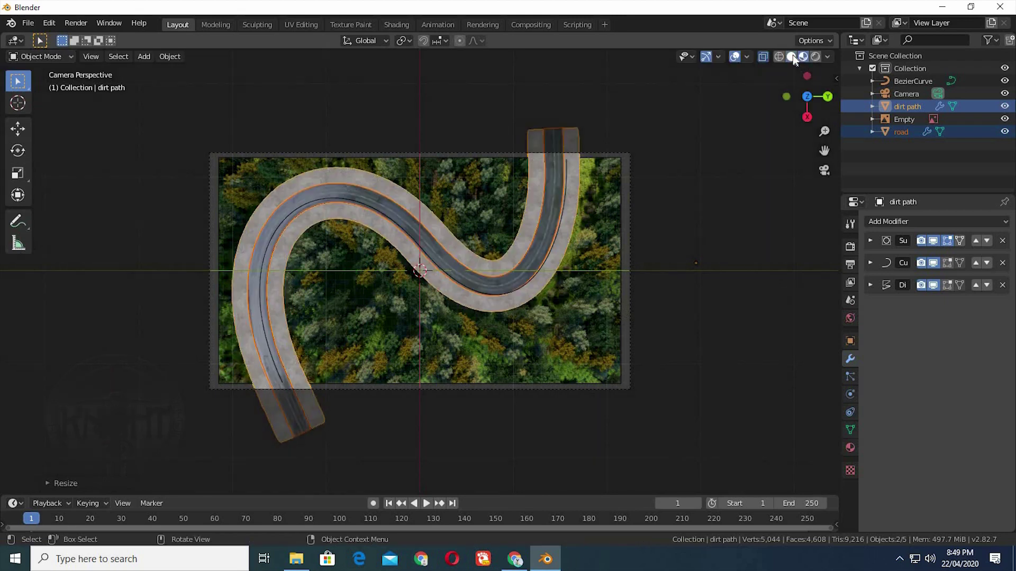
click(791, 56)
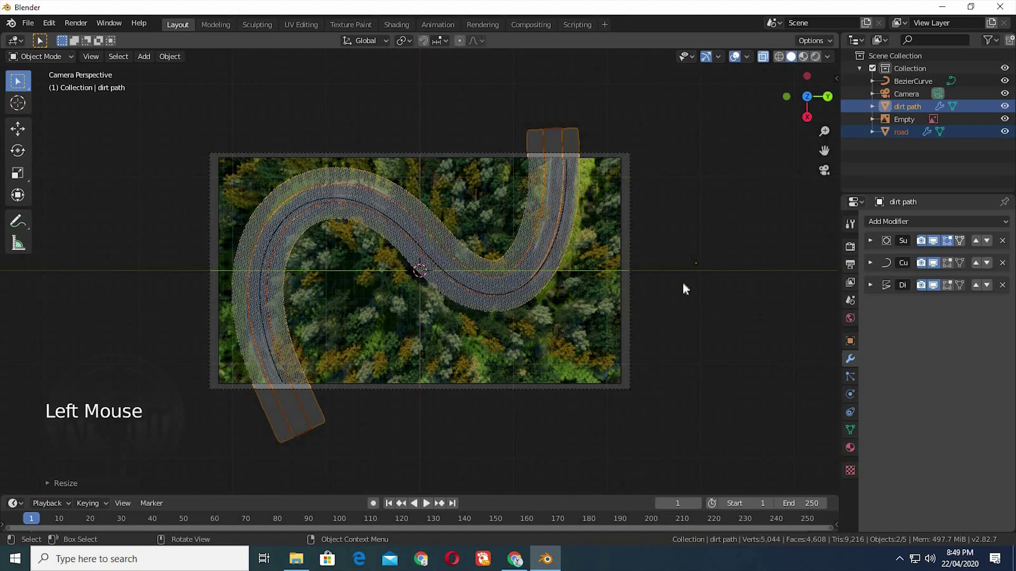
Step: Add a mesh plane in camera view and scale it up until it is taller than the camera frame
key(KP_0)
key(shift+a)
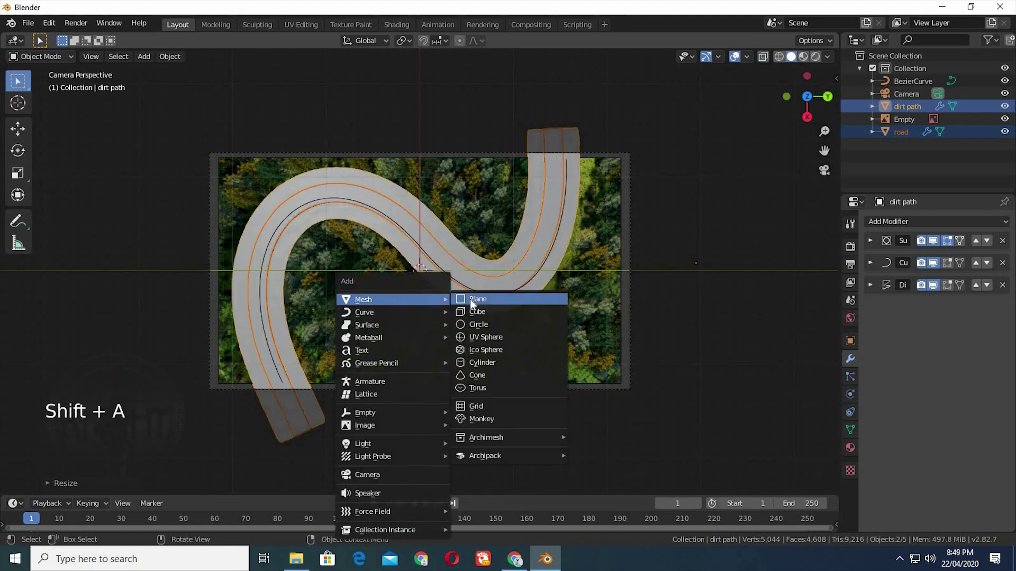
click(469, 299)
key(s)
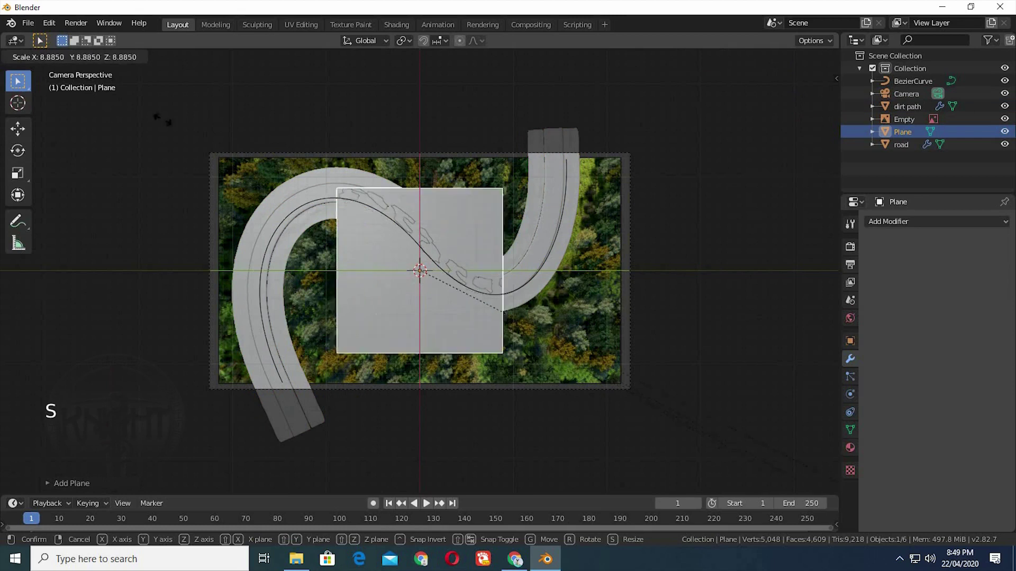
click(531, 253)
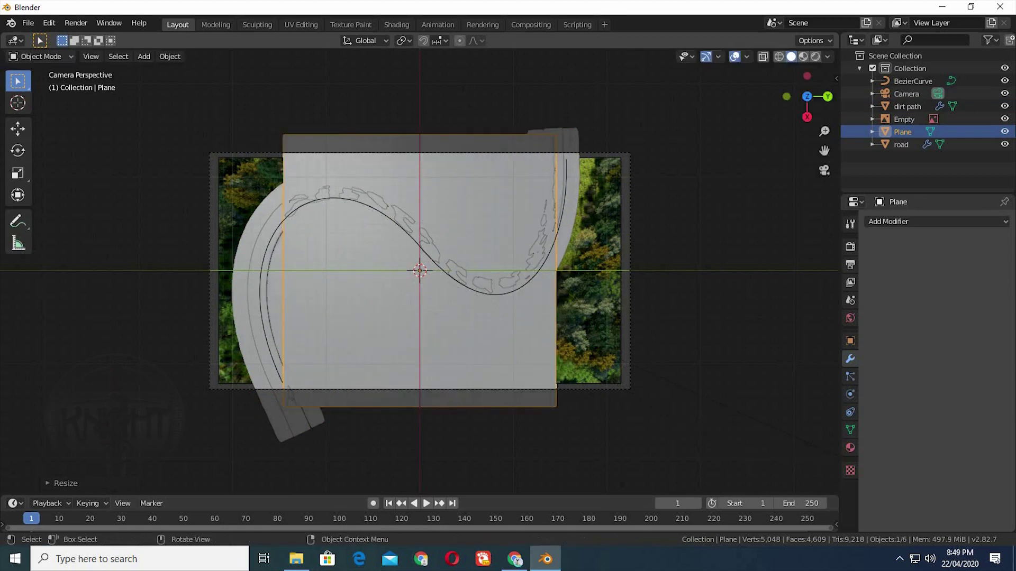
Step: In Edit Mode, stretch the plane along Y by about 1.63 so it covers the whole camera frame
key(s)
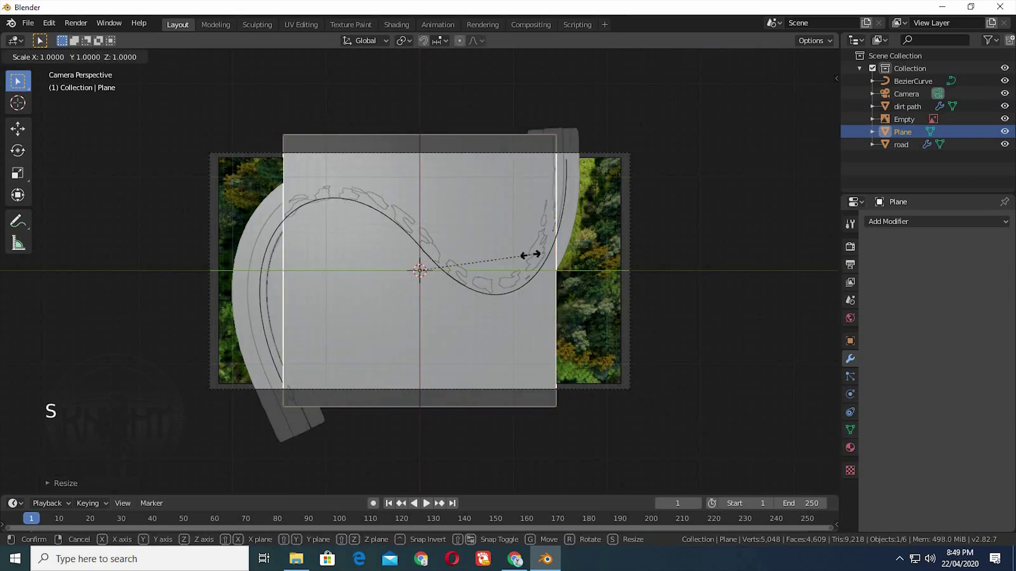
right_click(530, 255)
key(Tab)
key(s)
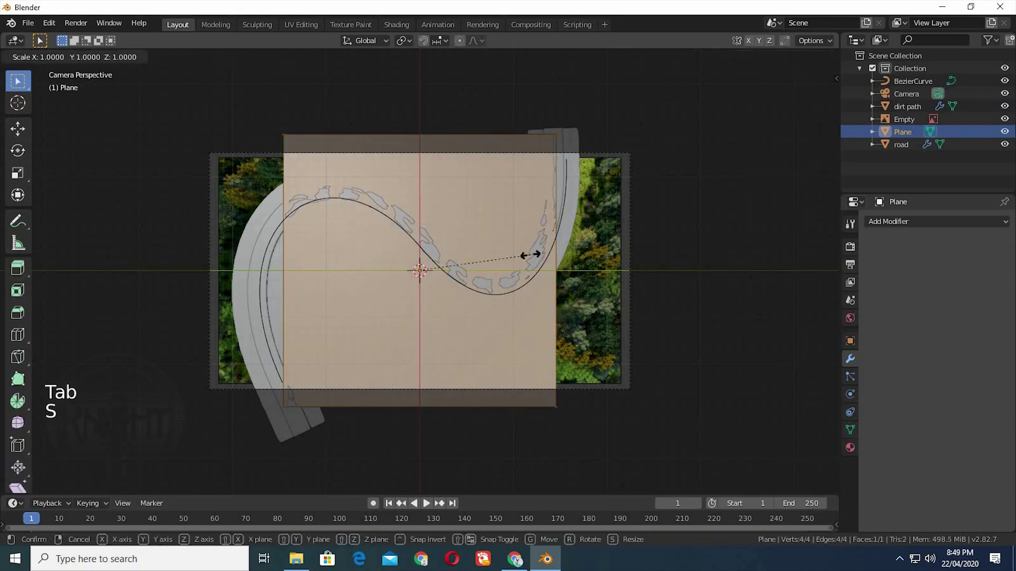
key(x)
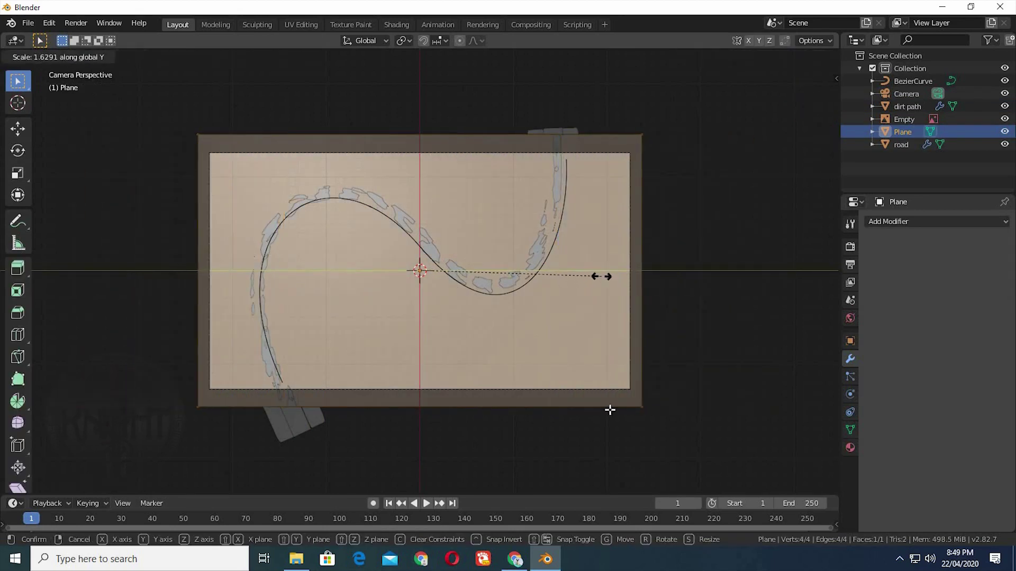
click(601, 276)
Step: Return to Object Mode and lower the plane along Z until it lies just beneath the road and dirt path
middle_drag(577, 441, 580, 435)
middle_click(585, 419)
scroll(584, 415, down, 4)
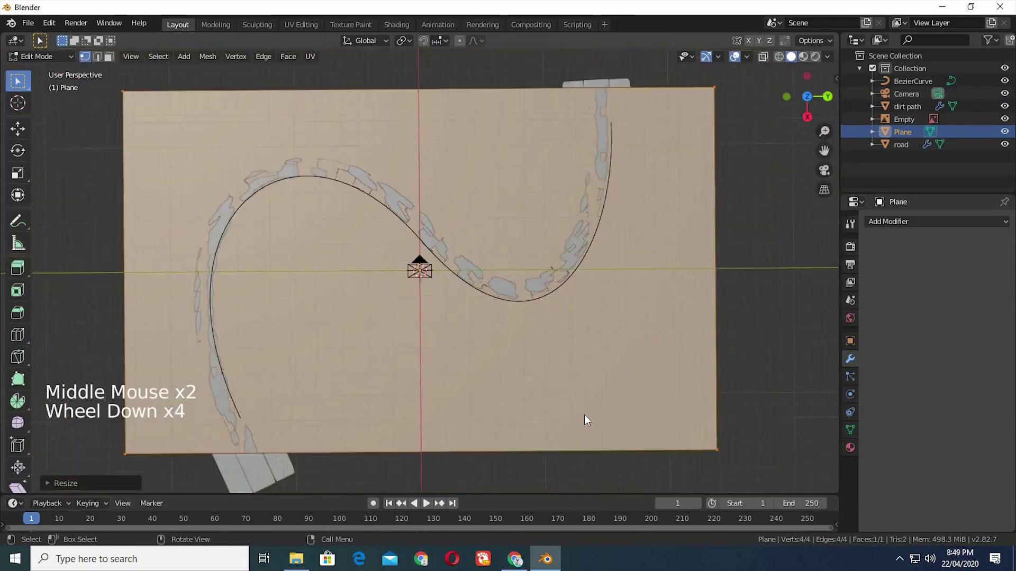
scroll(555, 405, down, 4)
key(Tab)
middle_drag(534, 398, 531, 303)
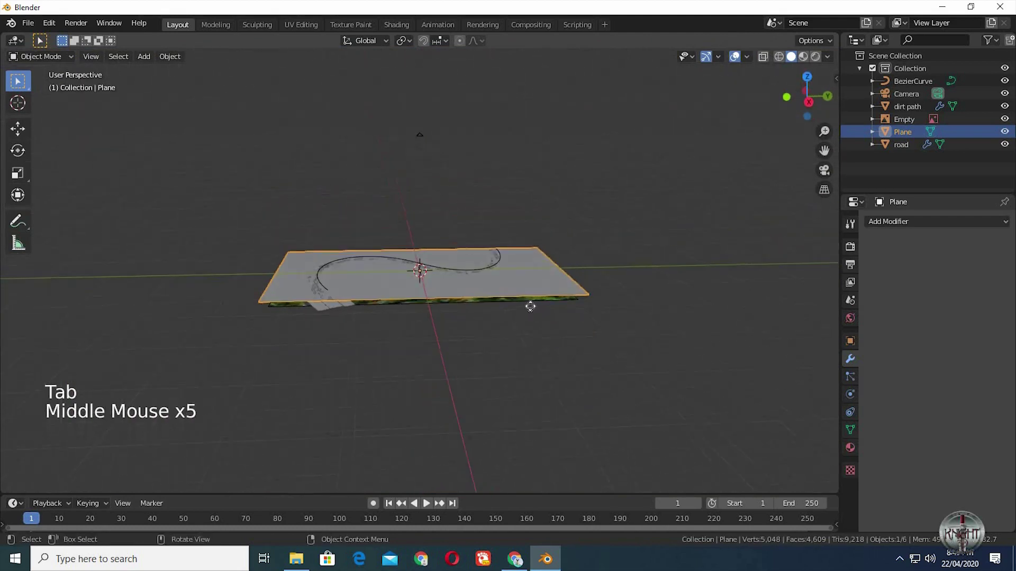
key(g)
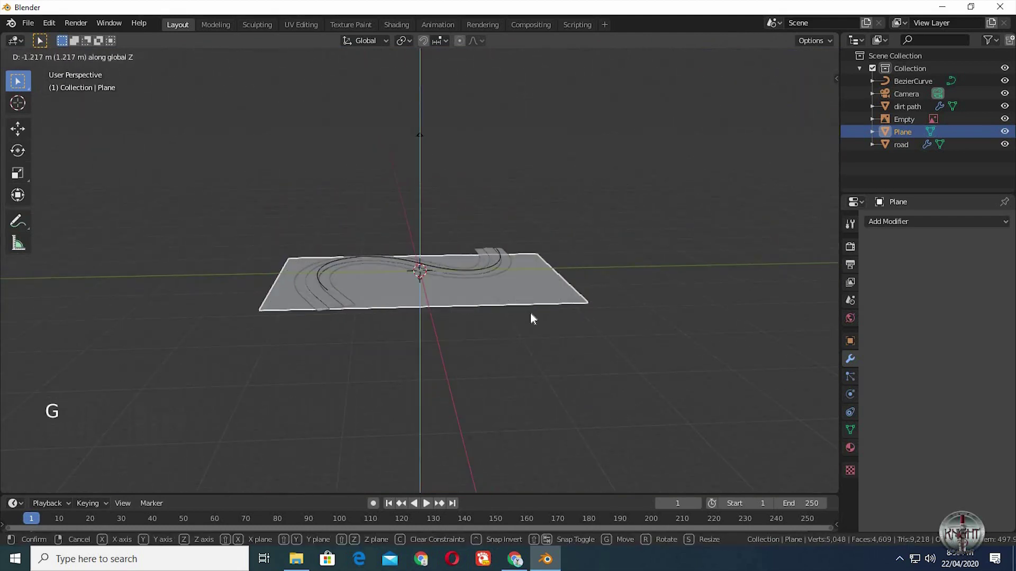
click(530, 313)
key(KP_3)
key(g)
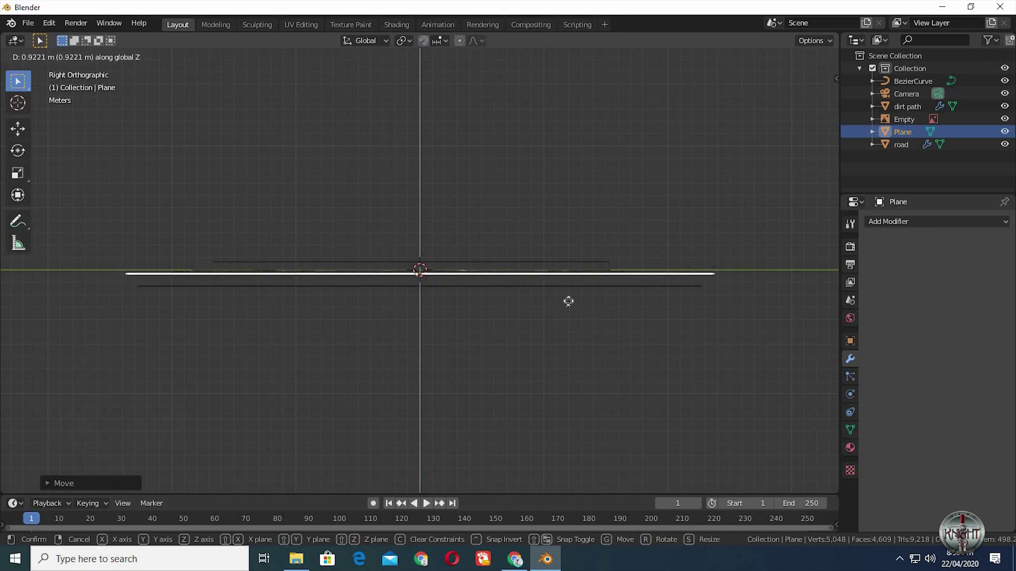
click(569, 320)
Step: Subdivide the plane with 20 cuts and return to Object Mode
middle_drag(569, 320, 641, 408)
key(Tab)
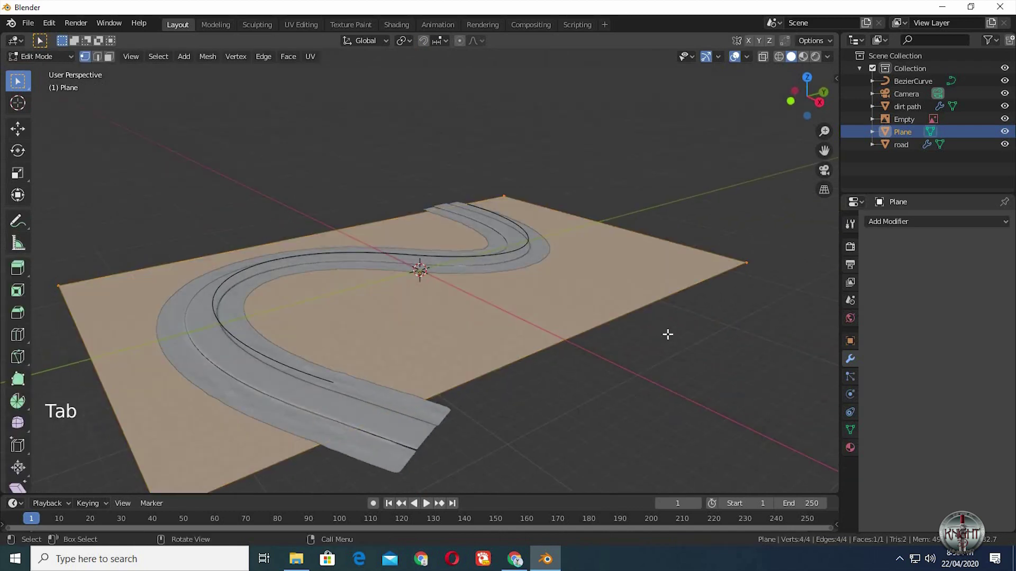
right_click(668, 335)
click(609, 229)
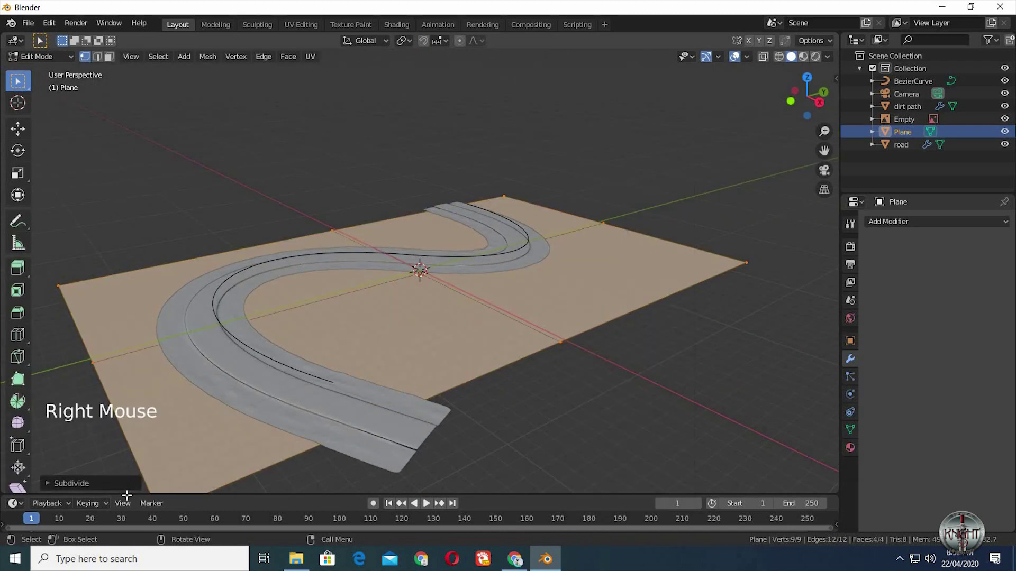
click(52, 483)
click(167, 396)
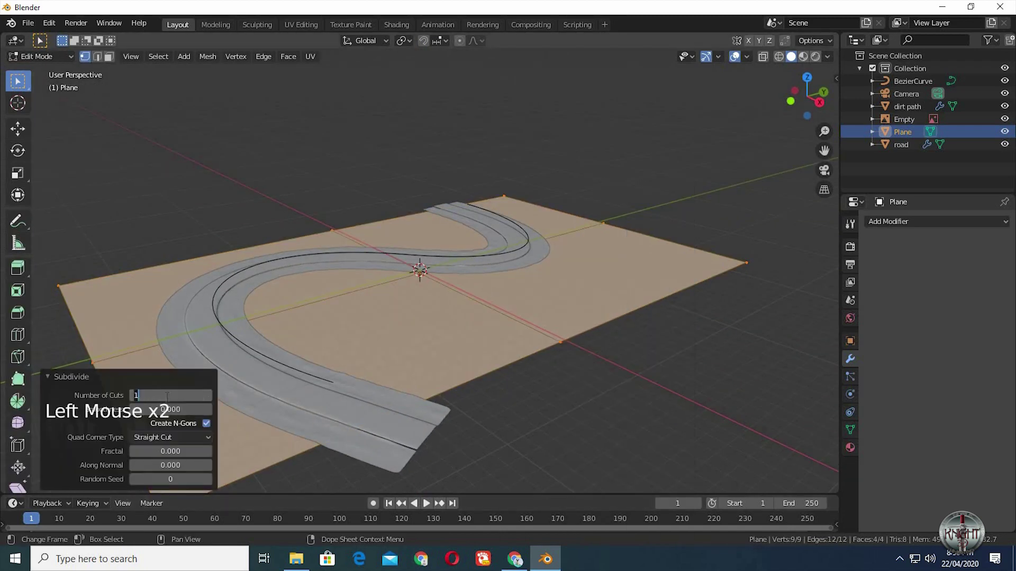
text(20)
key(Return)
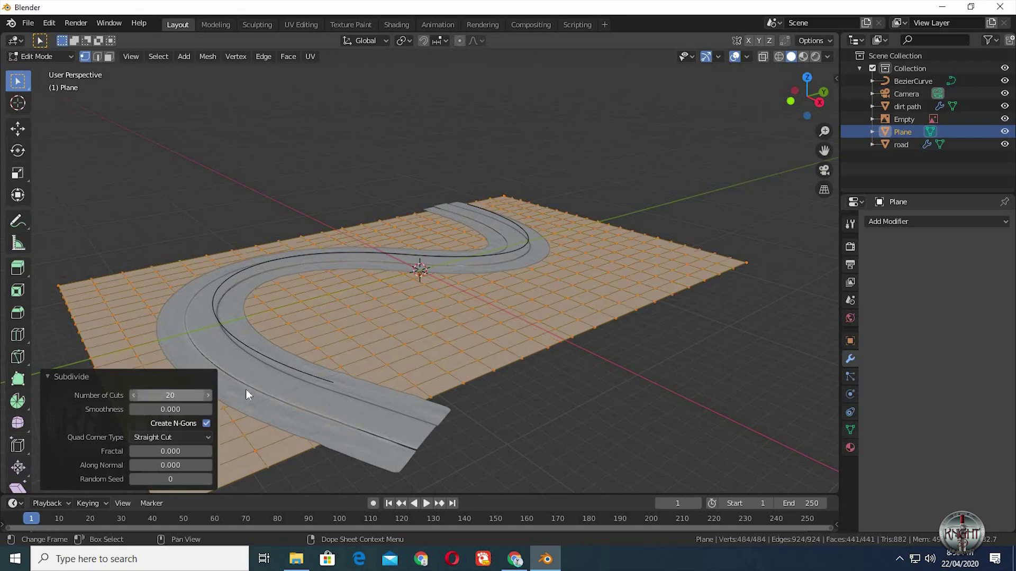
click(579, 415)
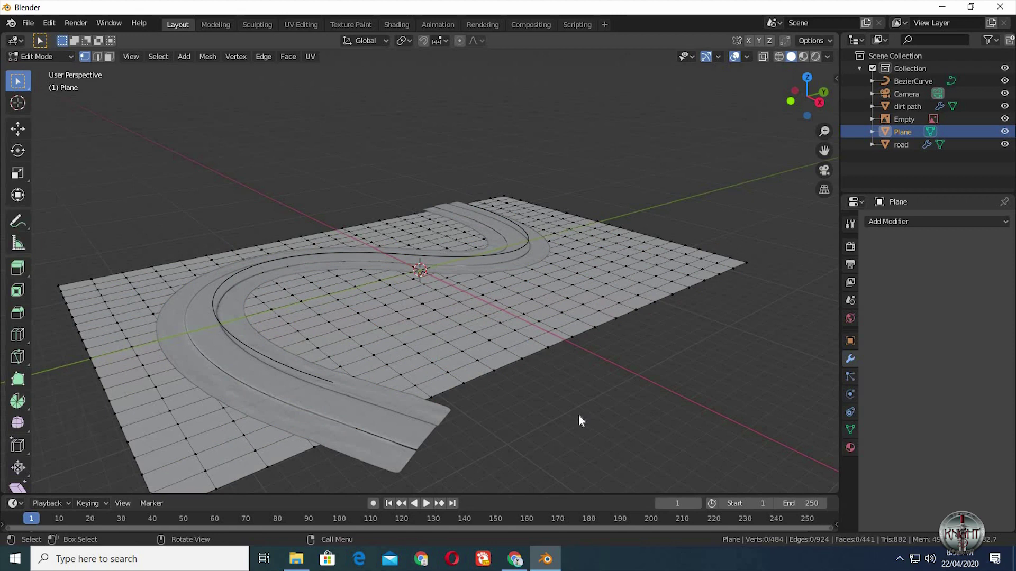
key(Tab)
Step: In the Shading workspace, assign the existing Material.002 to the plane and inspect the dirt texture up close
click(391, 26)
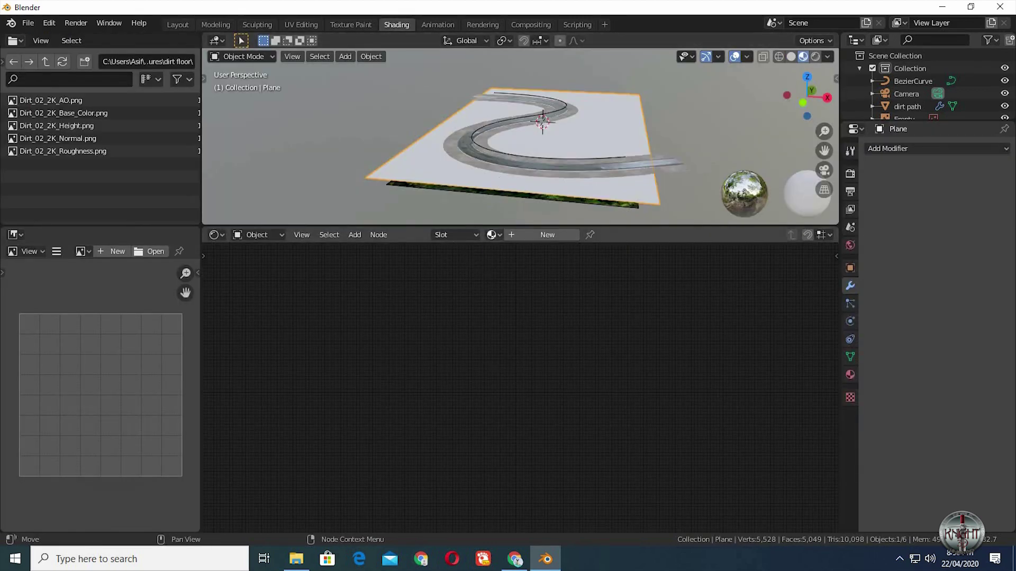
click(491, 234)
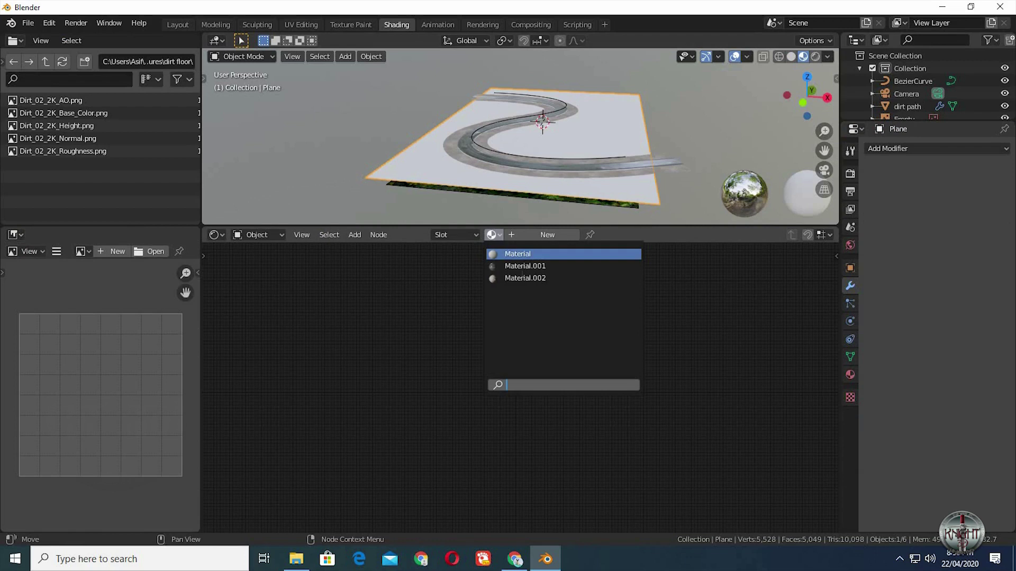
click(521, 278)
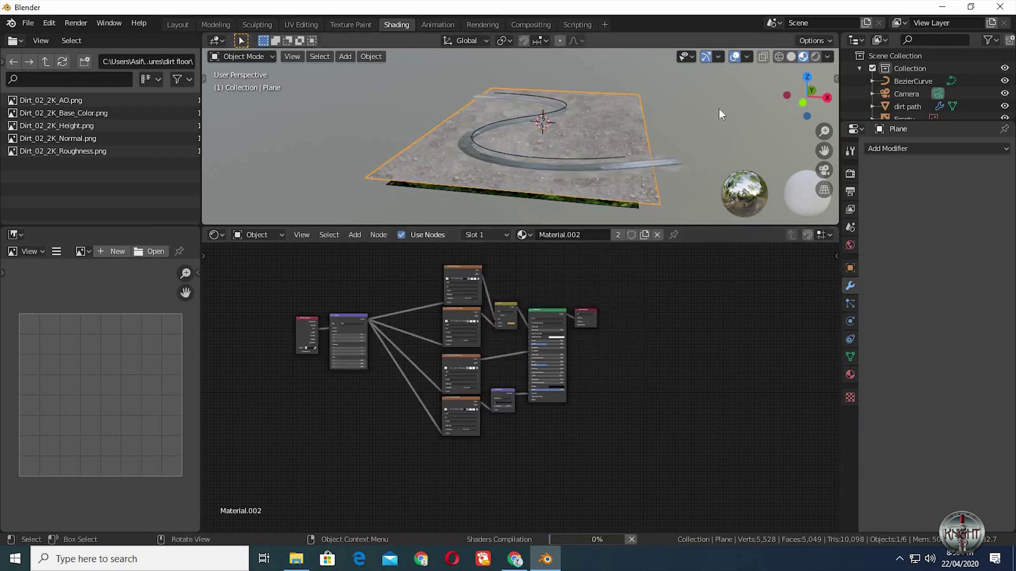
middle_drag(687, 146, 628, 181)
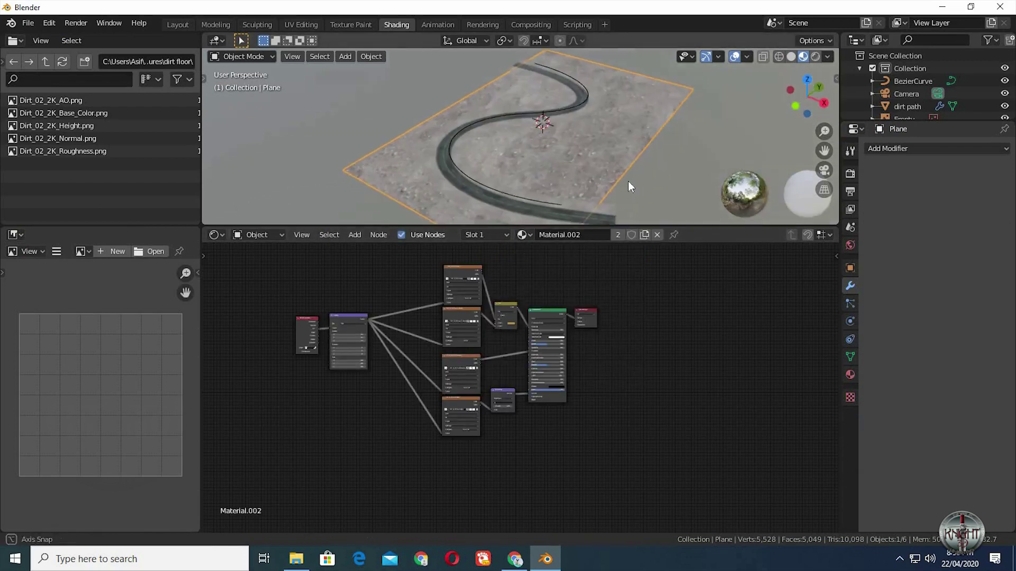
scroll(619, 187, up, 5)
scroll(576, 187, up, 6)
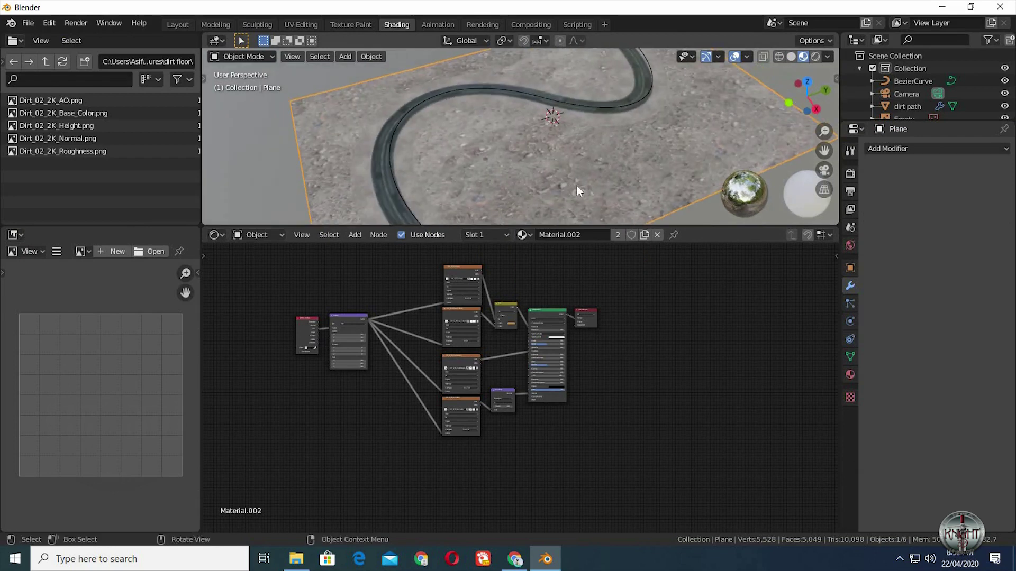
Step: Make the plane's dirt material a single-user copy and set its Mapping node scale to 5 on X, Y and Z
click(616, 235)
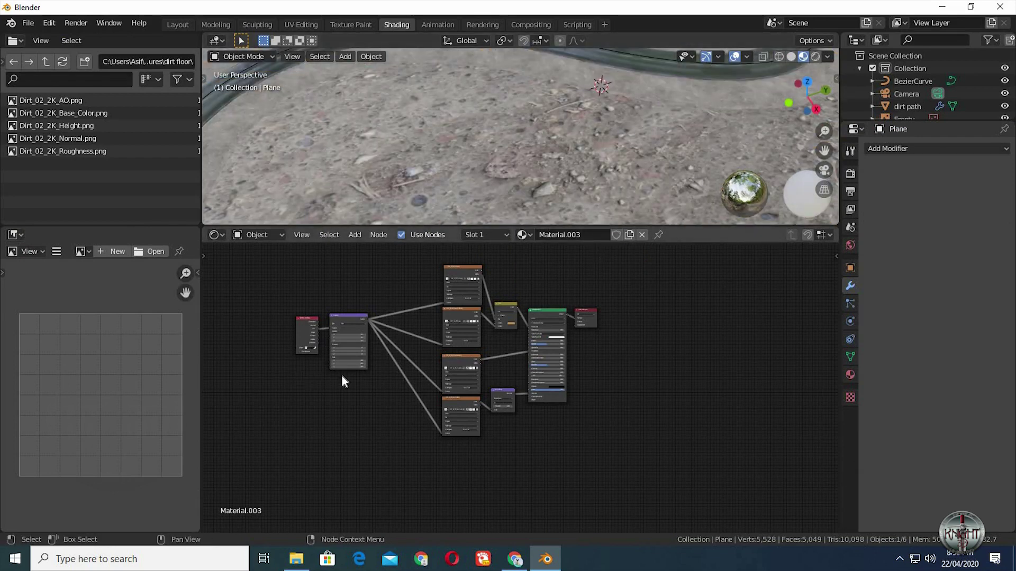
scroll(344, 367, up, 2)
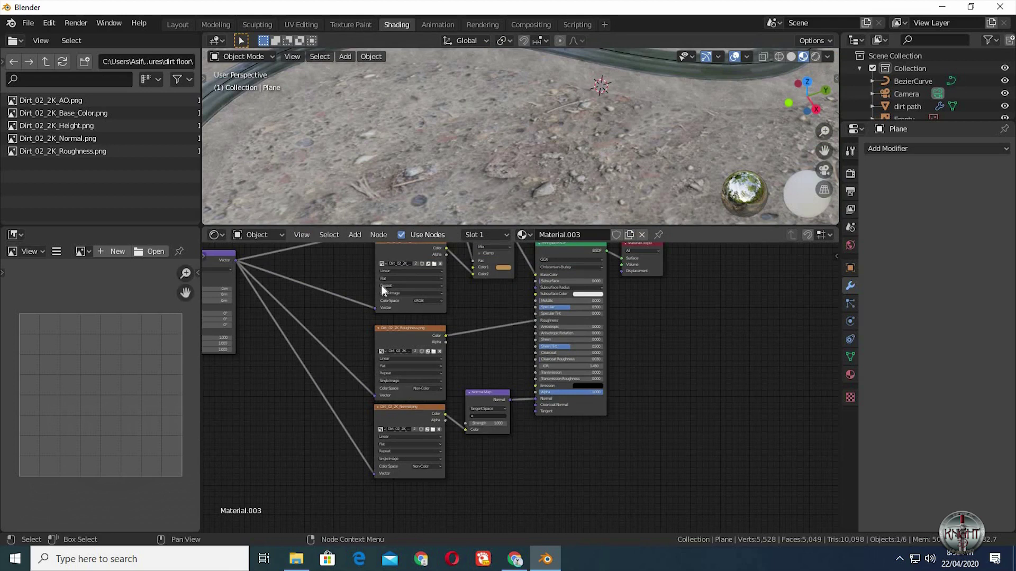
scroll(317, 358, up, 1)
middle_drag(482, 348, 545, 342)
scroll(228, 325, up, 2)
ctrl+scroll(428, 377, up, 4)
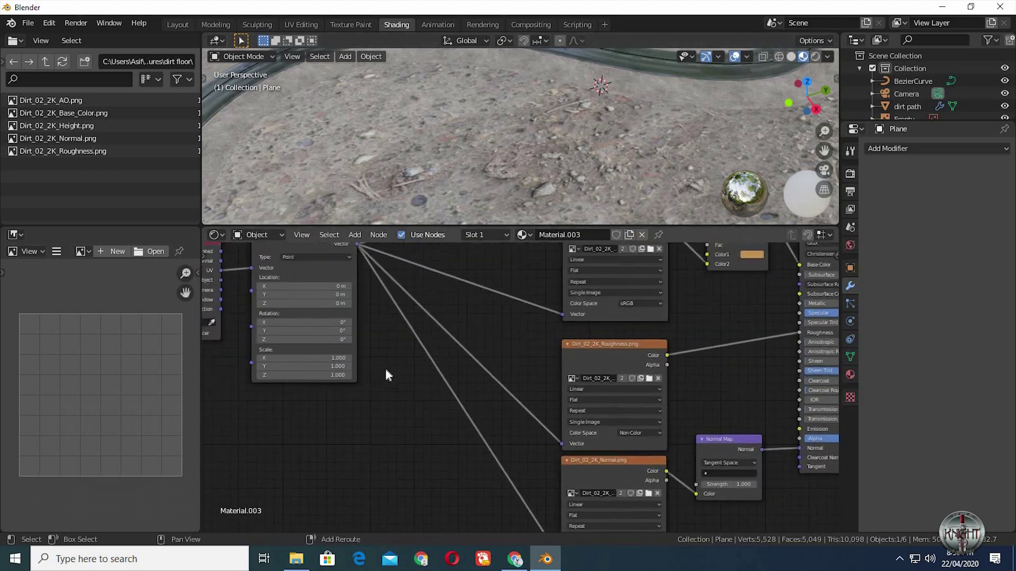
scroll(304, 379, up, 3)
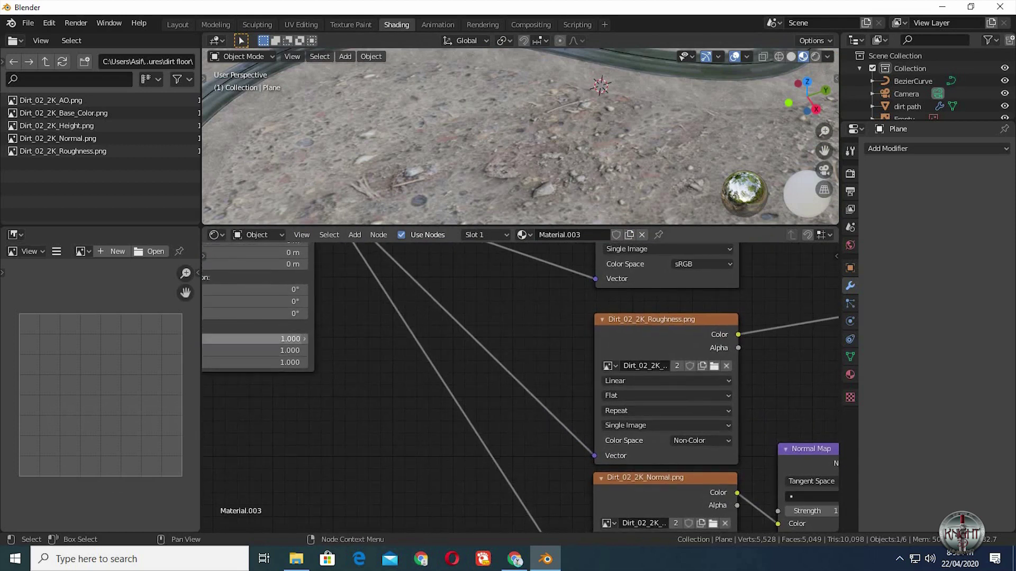
click(294, 339)
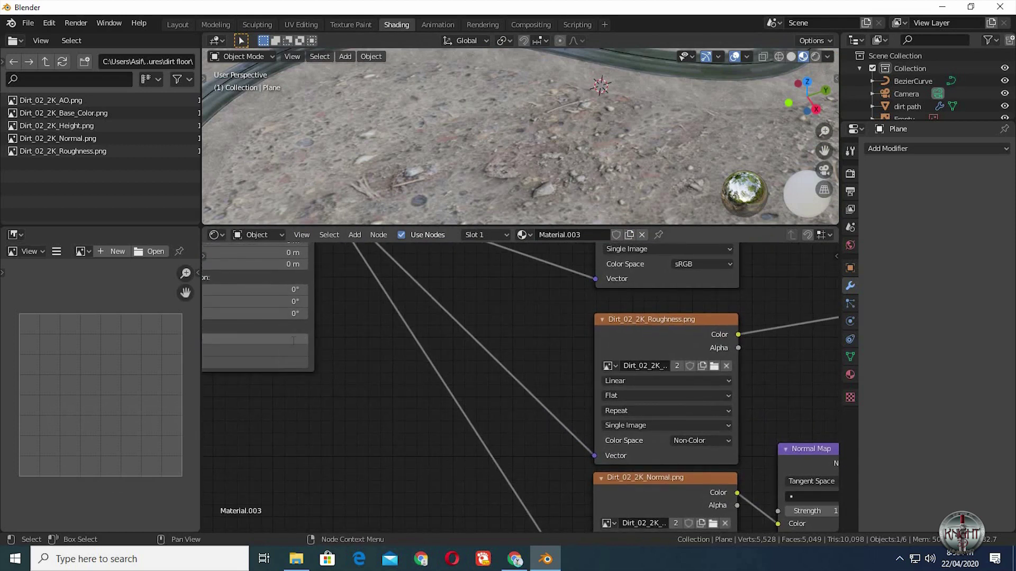
text(5)
key(Return)
scroll(431, 121, down, 2)
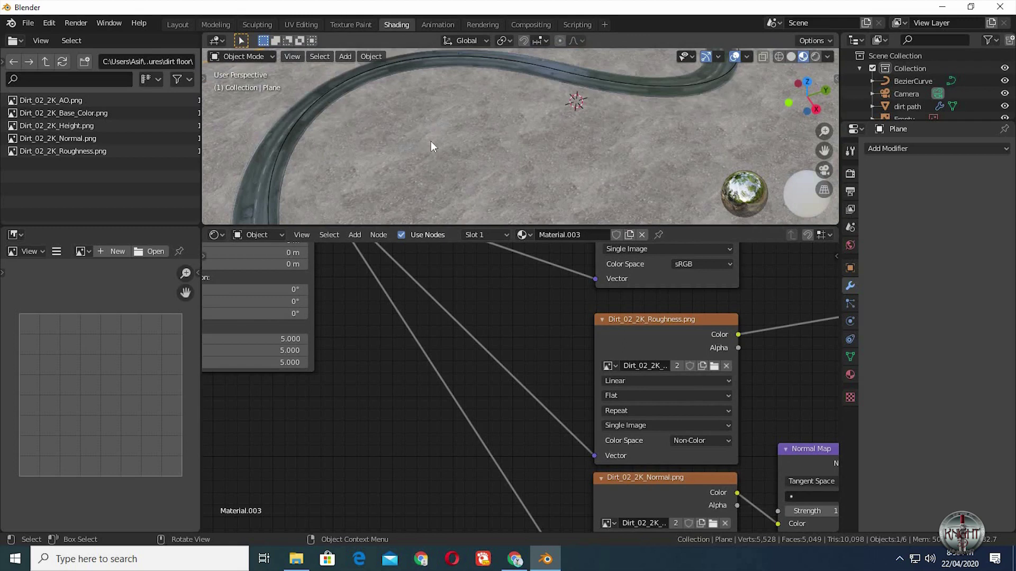
scroll(497, 185, down, 2)
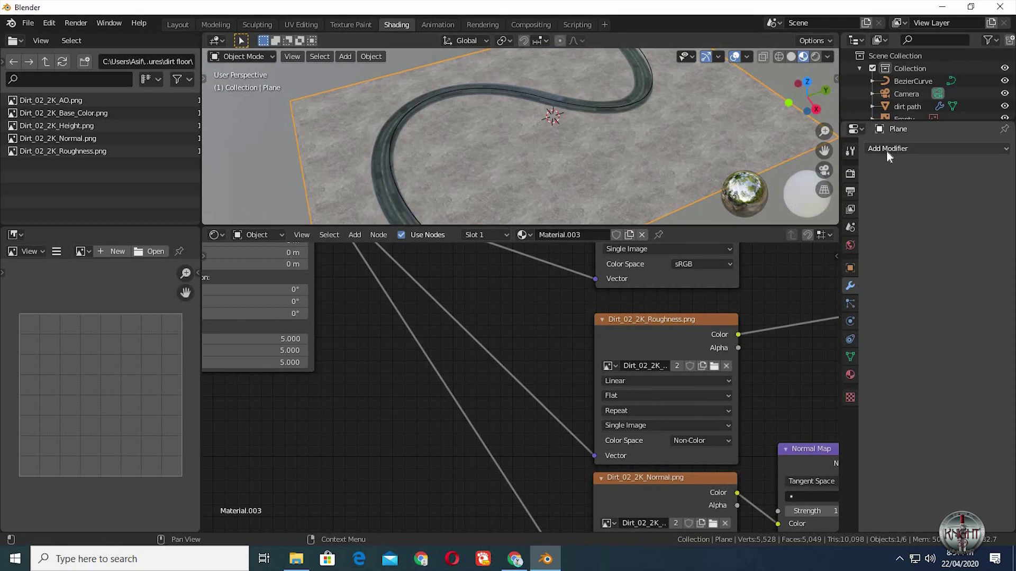
Step: Return to the Layout workspace and bring the whole ground plane and road into view from above
click(177, 25)
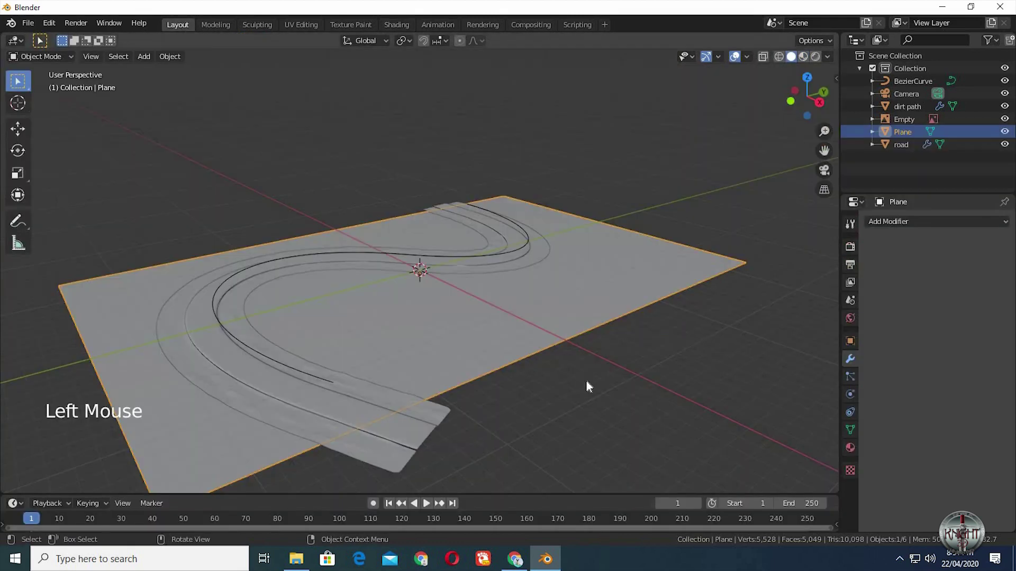
middle_drag(586, 381, 548, 419)
scroll(548, 419, down, 3)
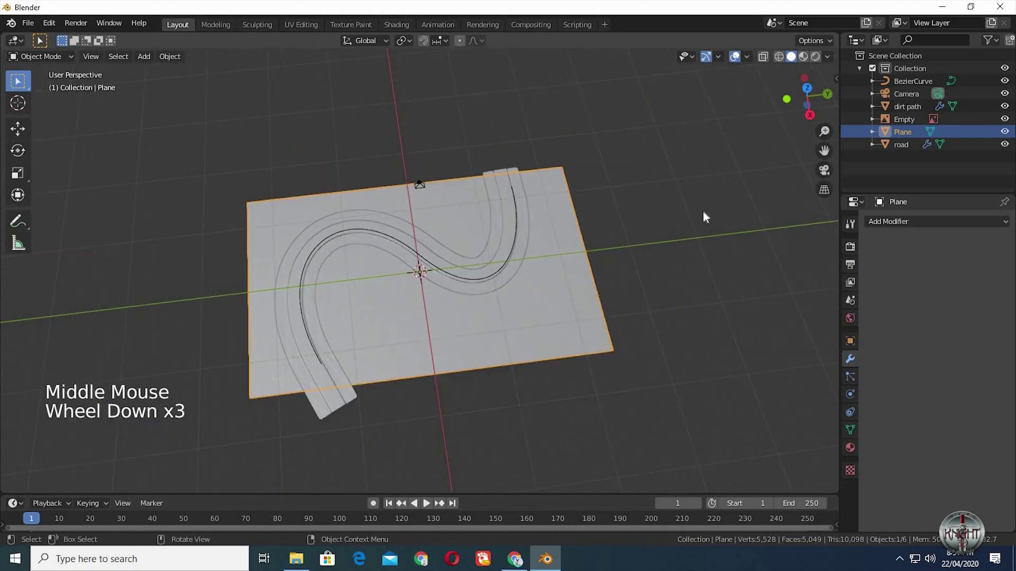
shift+middle_drag(618, 241, 592, 260)
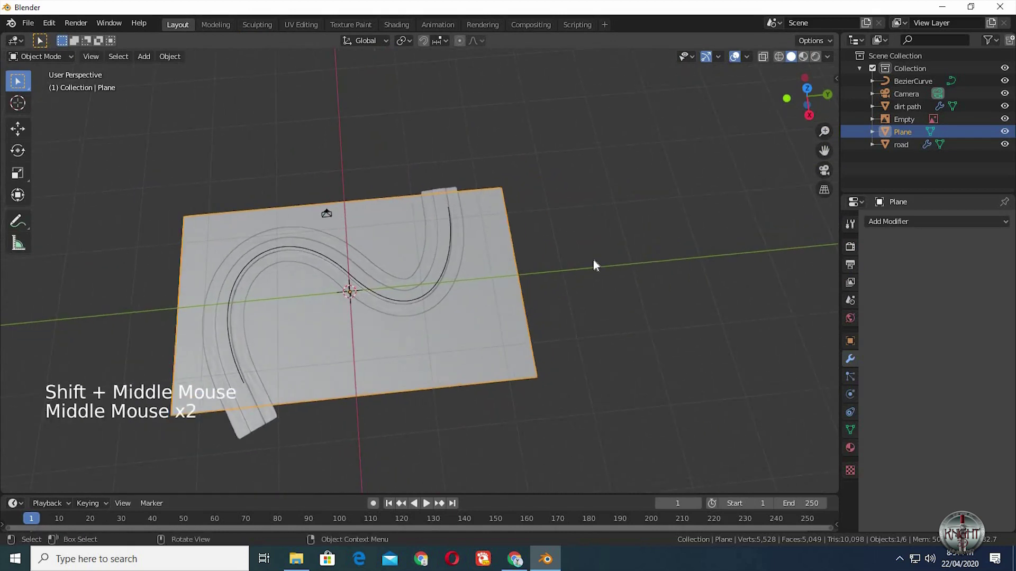